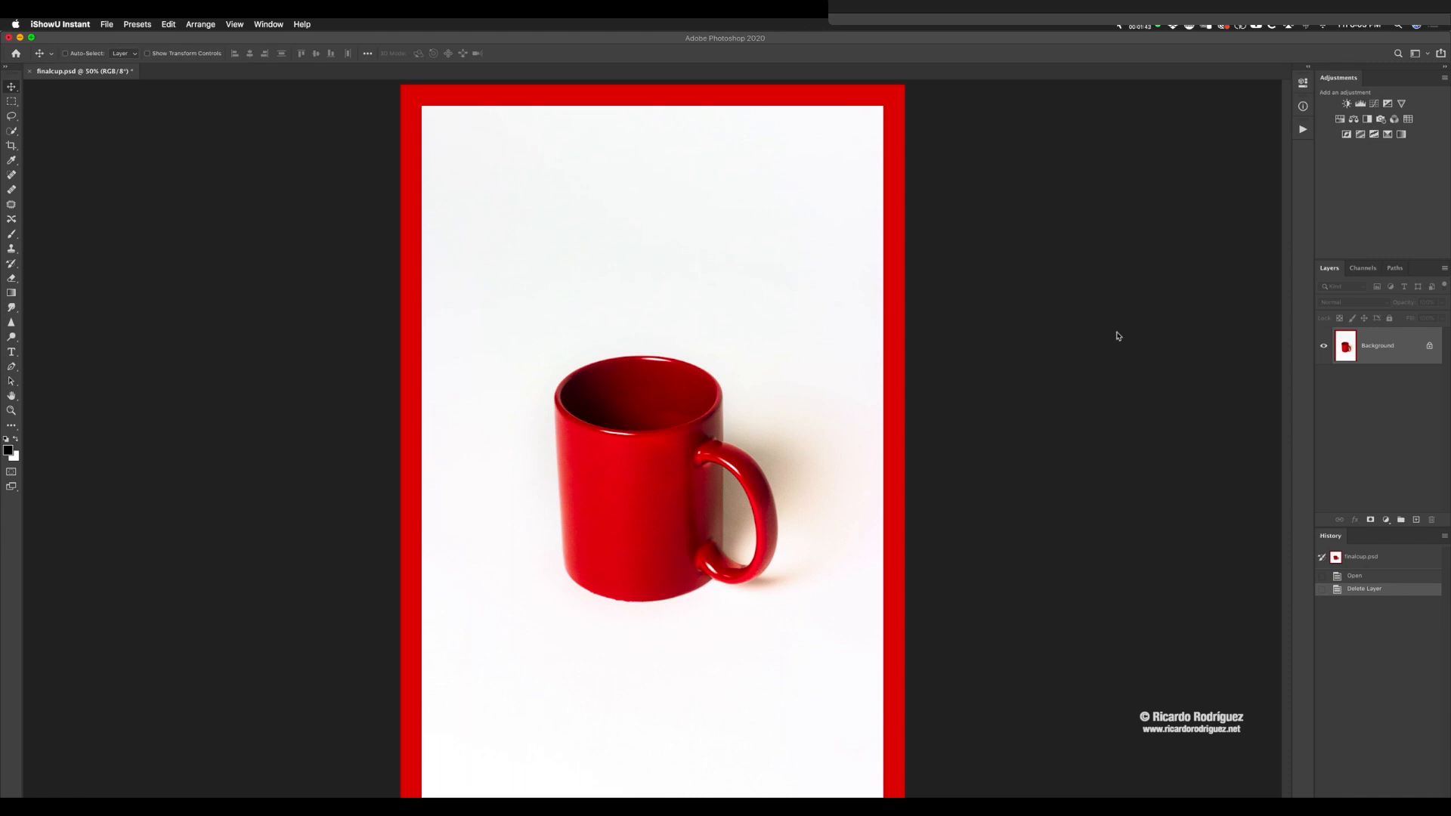
Step: Undock the Layers and Adjustments panels, float them side by side next to the image, and lengthen both
left_click(1331, 269)
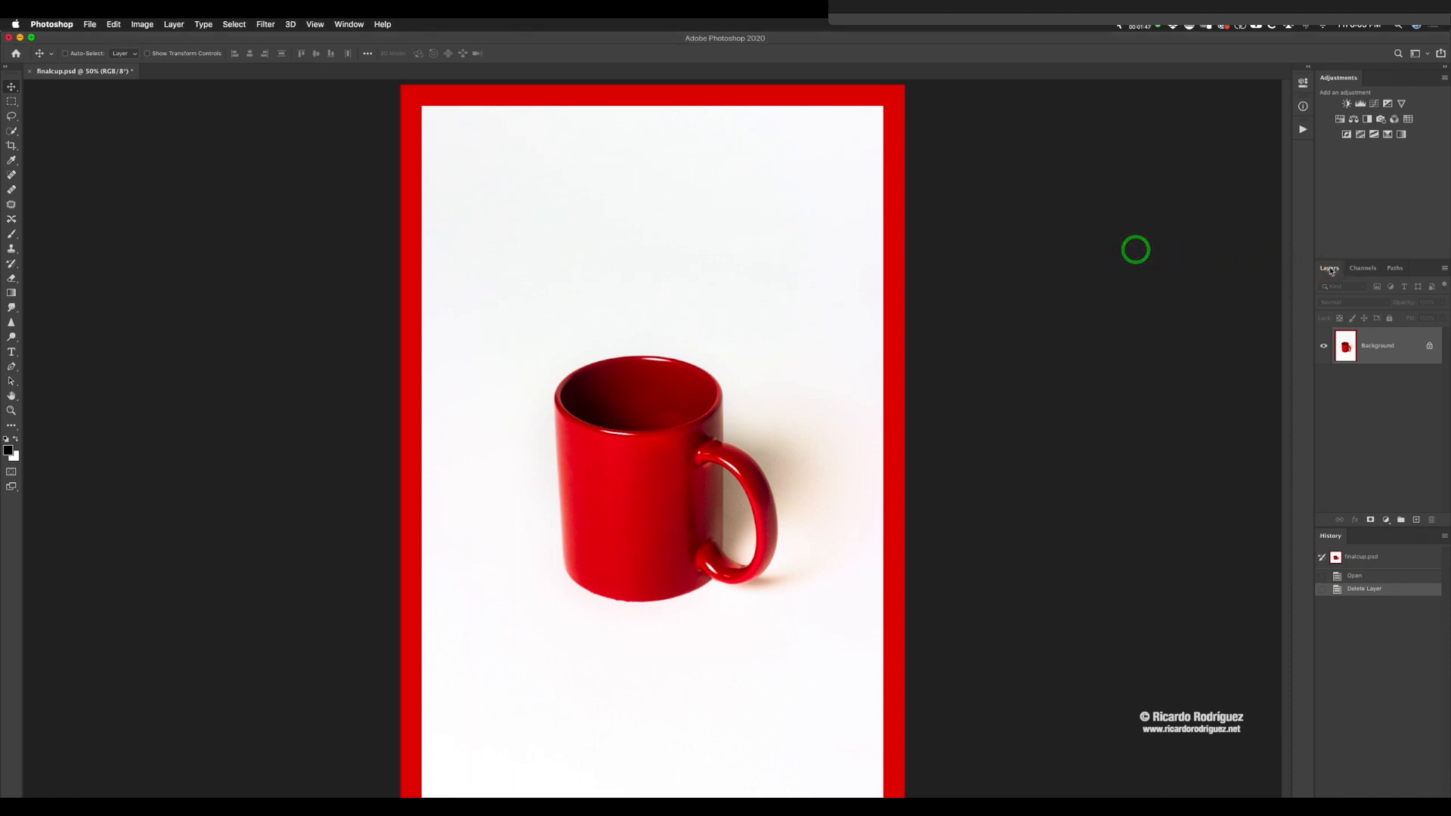
left_click_drag(1329, 268, 989, 137)
left_click_drag(1031, 278, 995, 474)
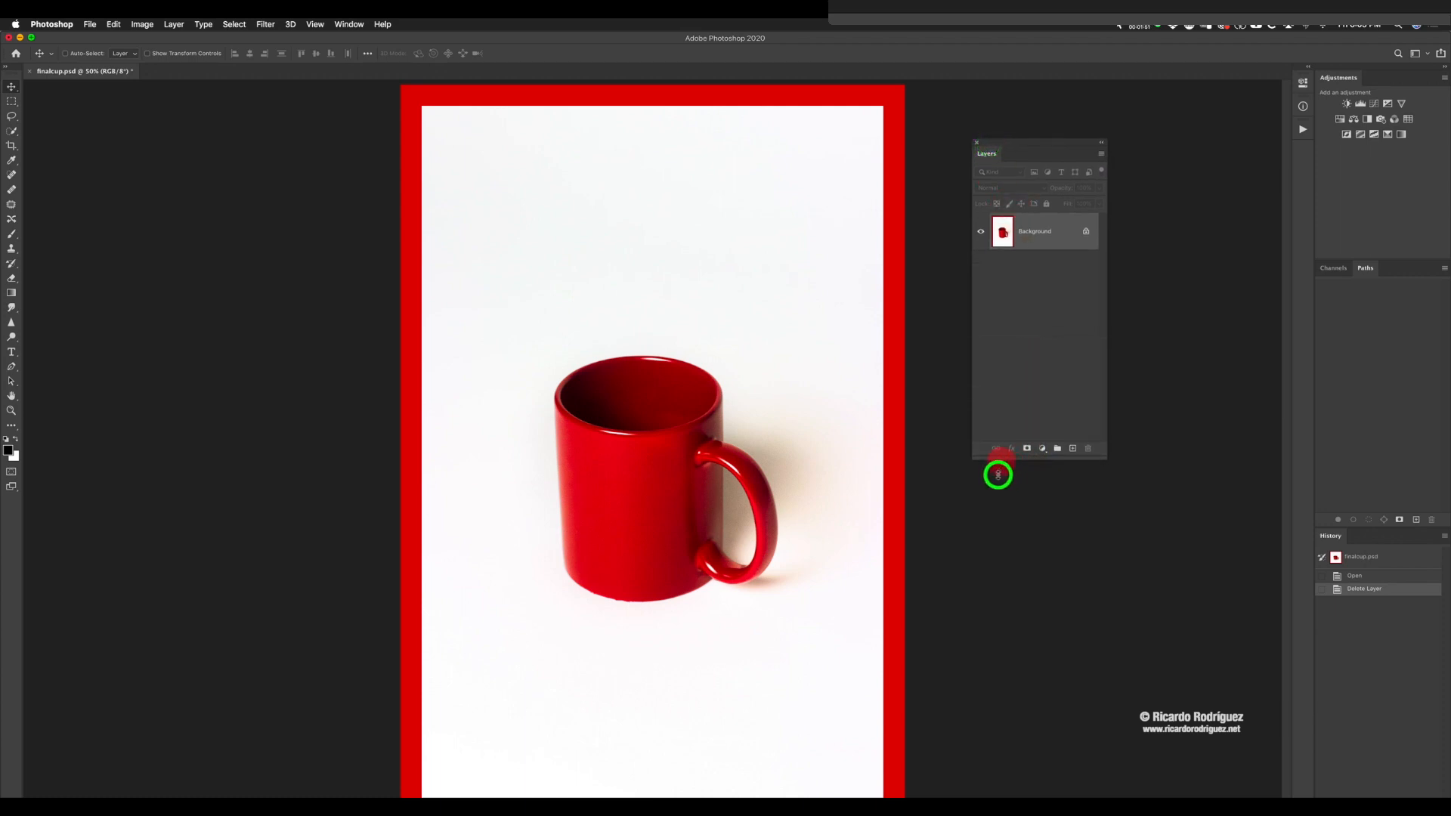
left_click(1347, 78)
left_click_drag(1346, 78, 1161, 139)
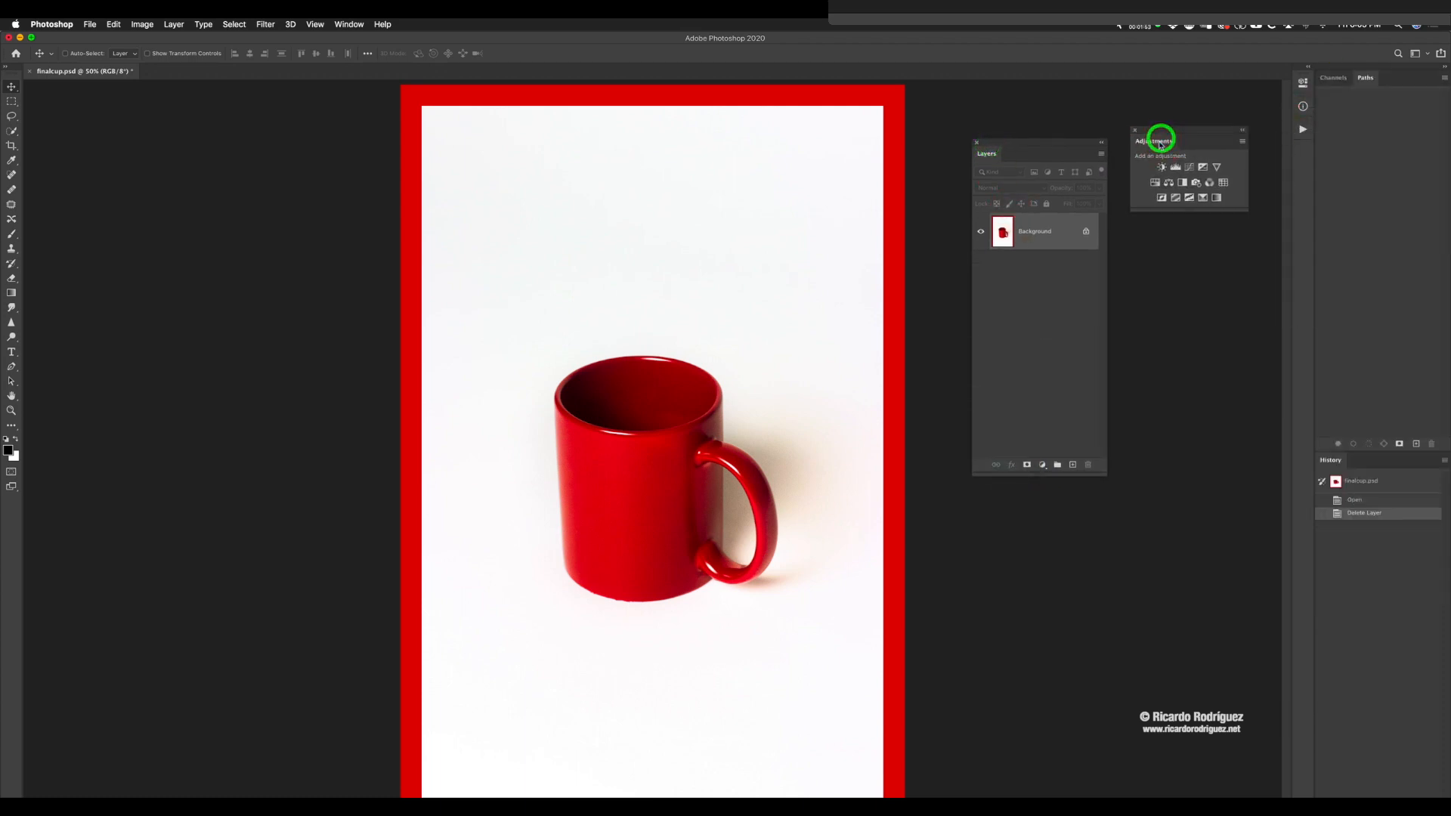
left_click_drag(1057, 144, 997, 147)
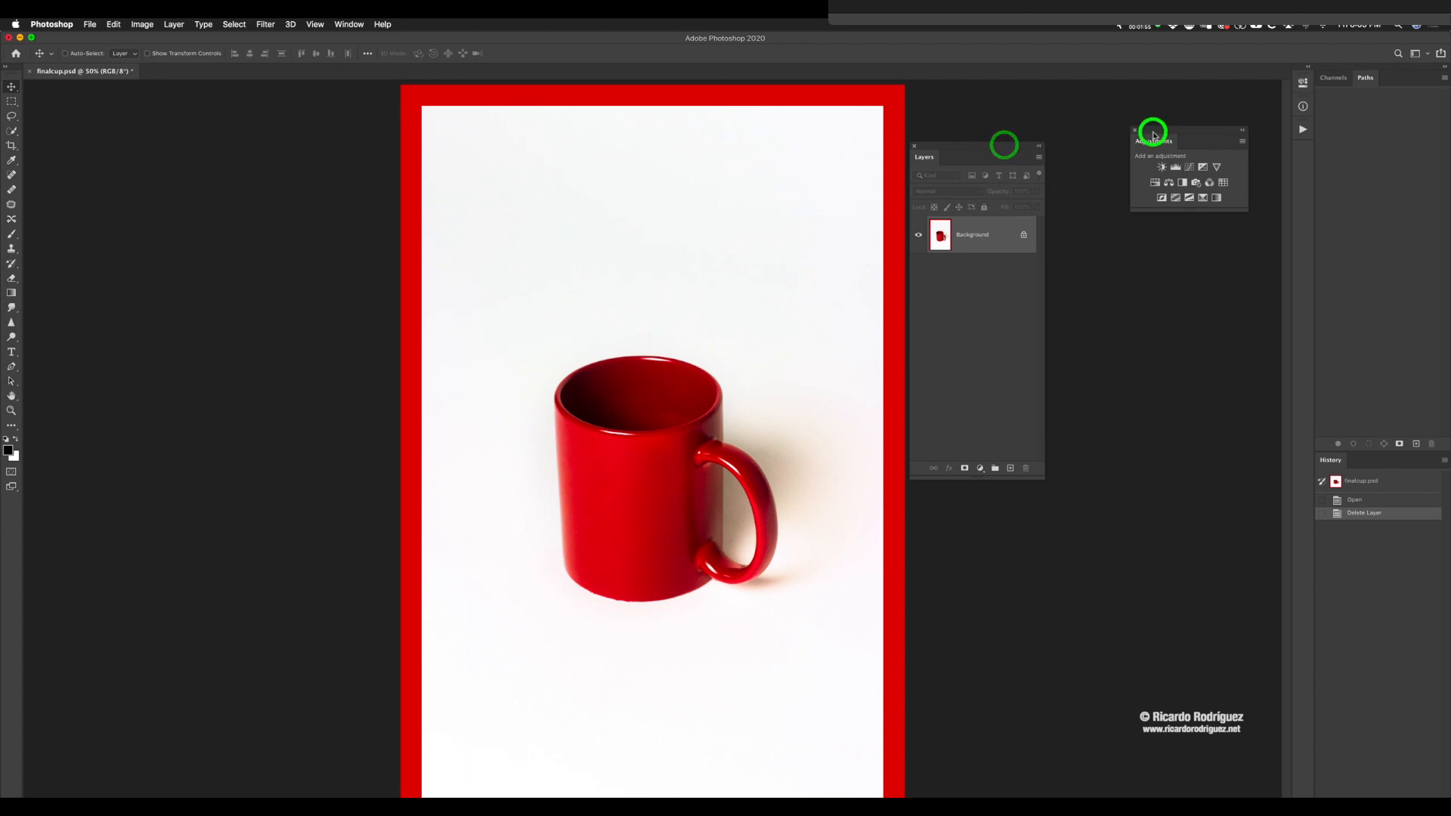
left_click_drag(1149, 130, 1069, 152)
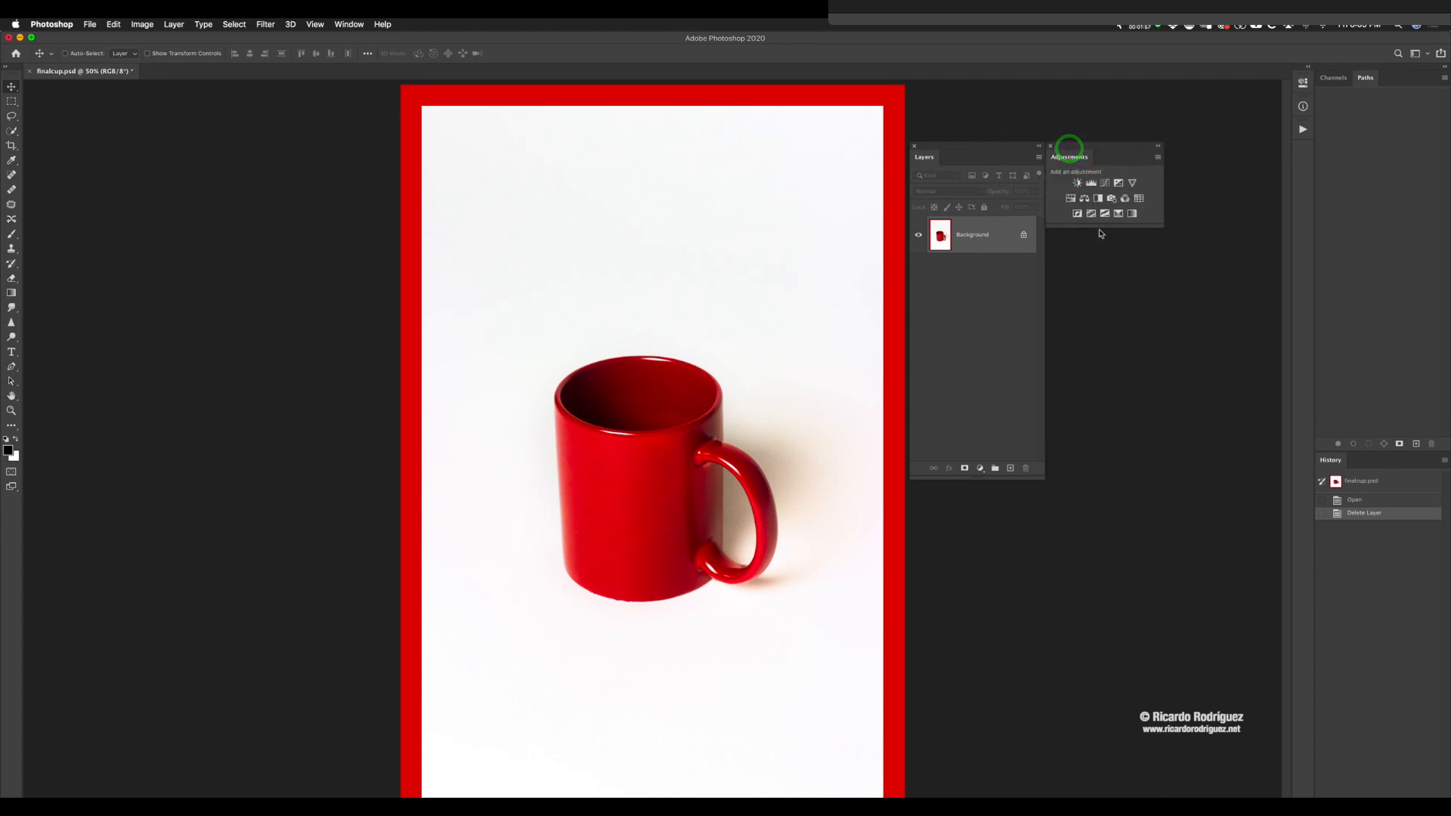
left_click_drag(1094, 225, 1089, 366)
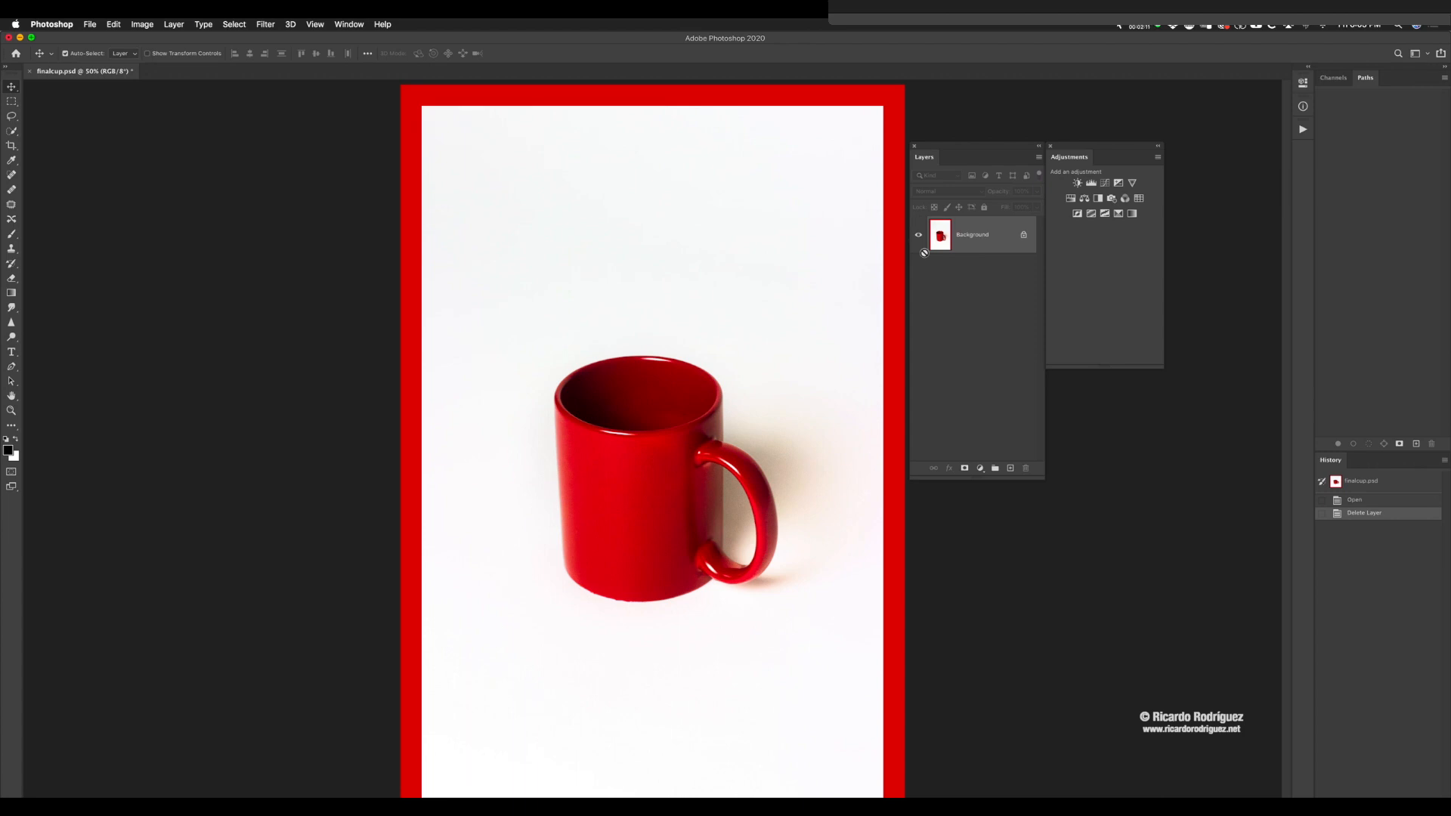
Step: Duplicate the Background layer
key("super+j")
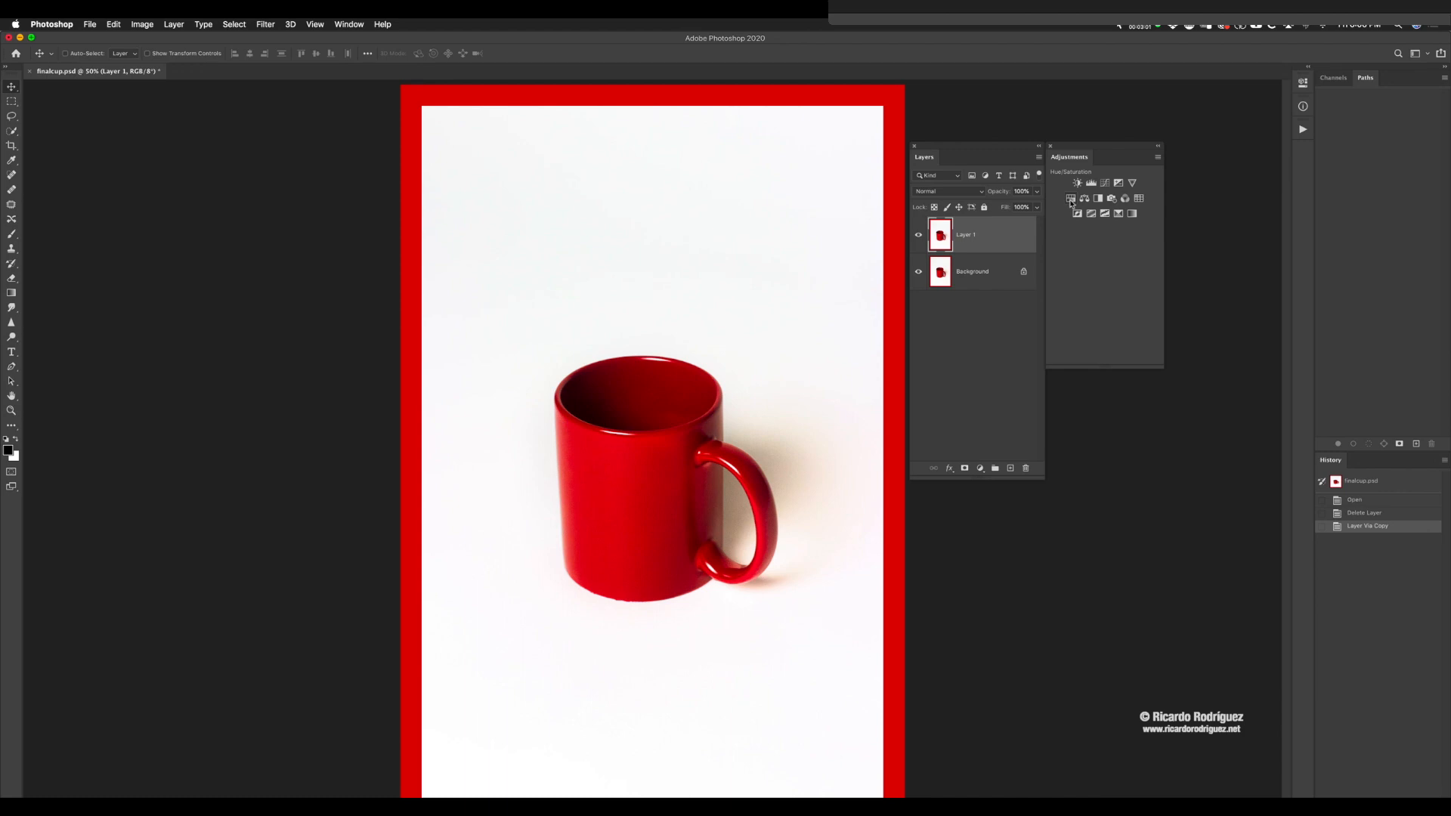
Step: Try a Hue/Saturation adjustment layer with hue -60, toggling Layer 1's visibility beneath it, and delete the adjustment layer
left_click(1071, 200)
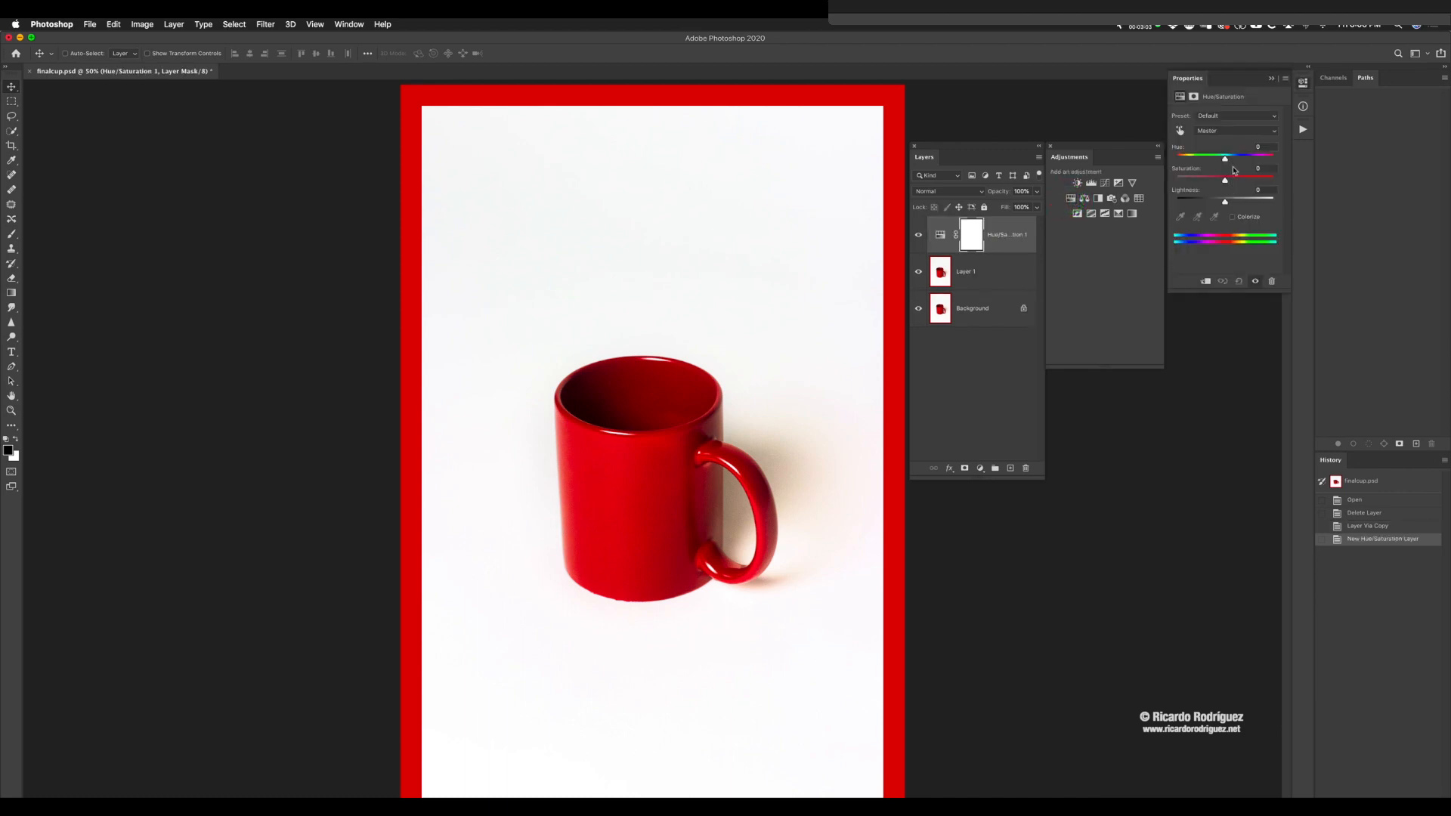
left_click_drag(1226, 159, 1201, 162)
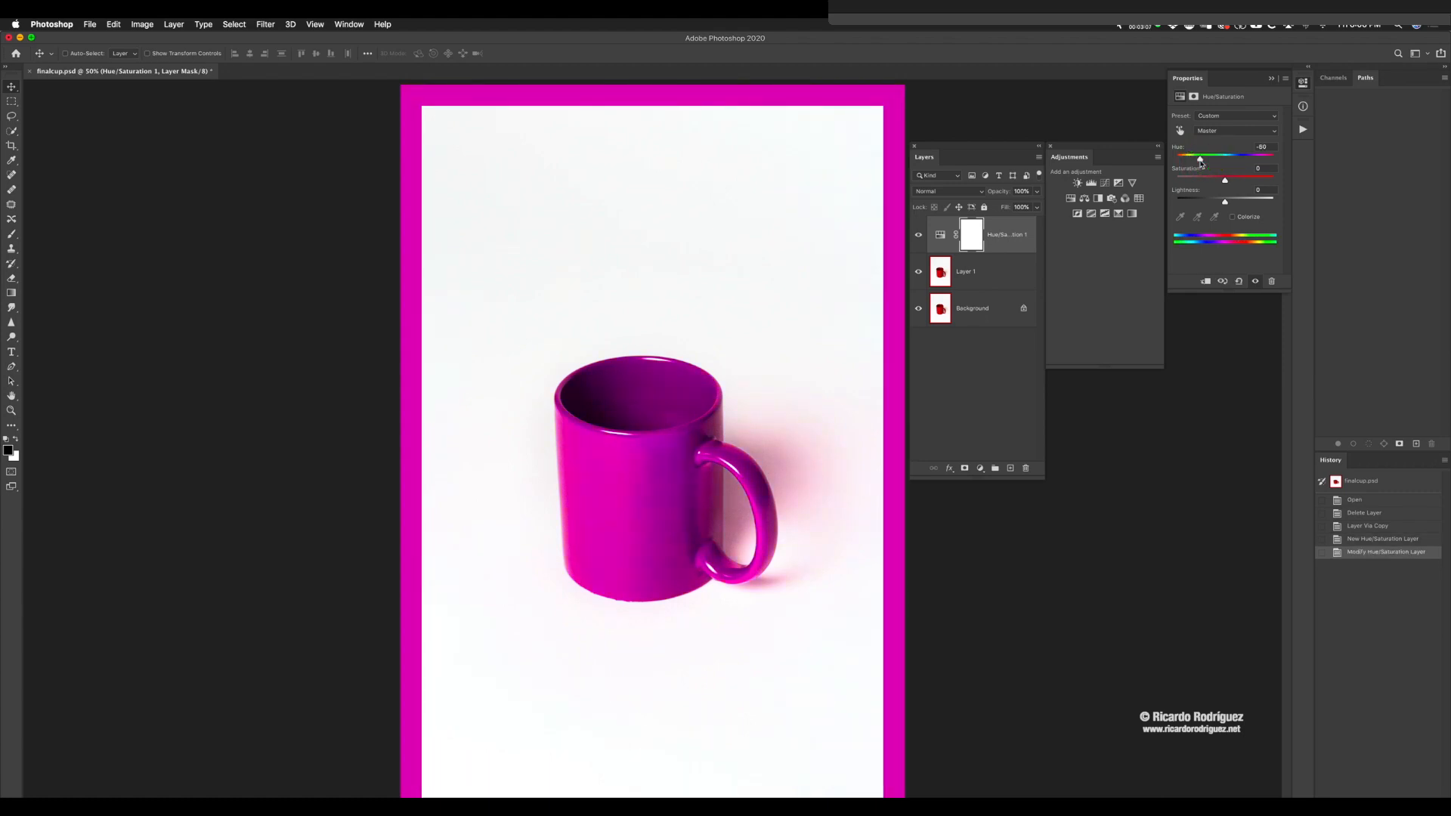
left_click(918, 272)
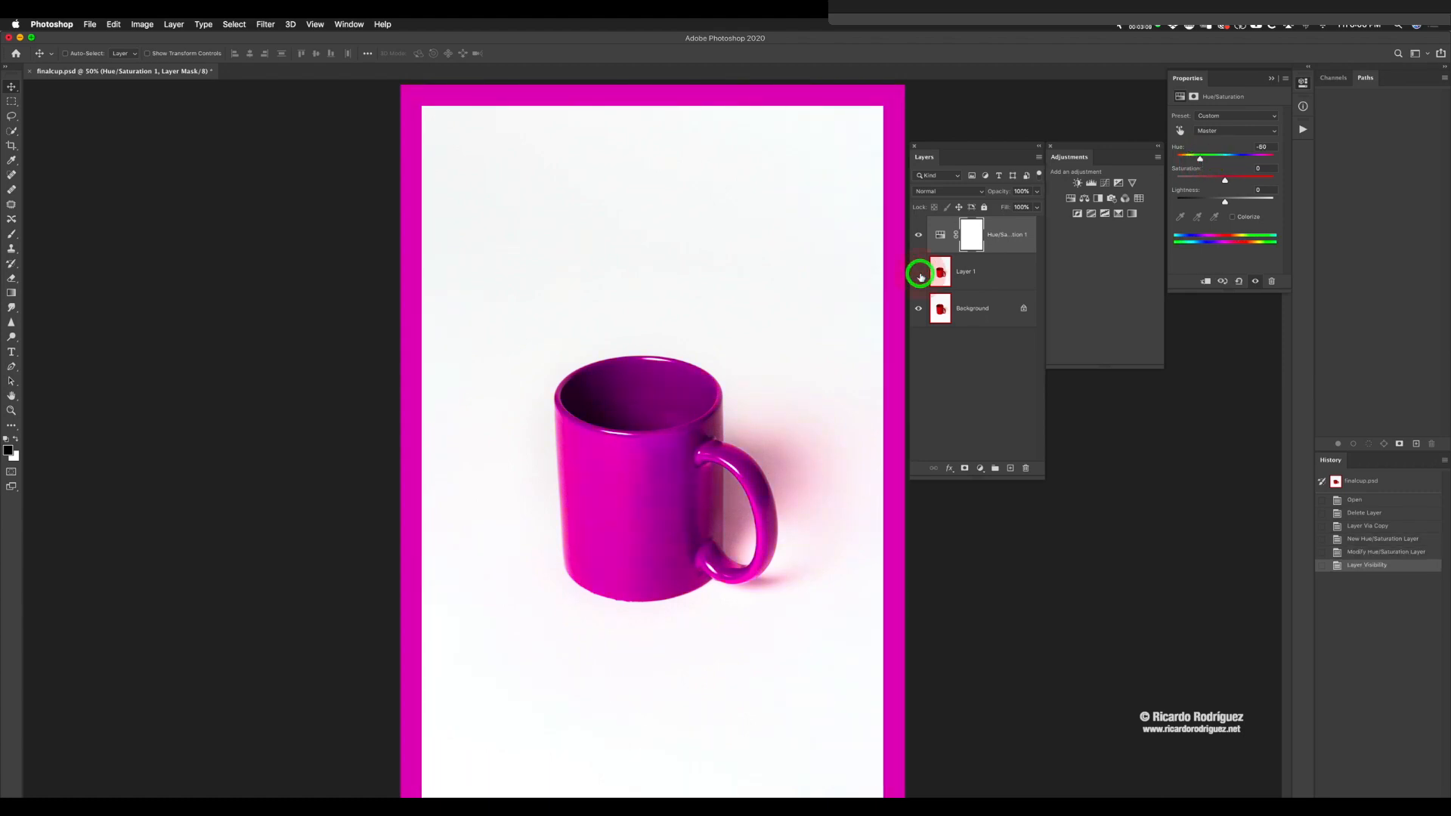
left_click(918, 272)
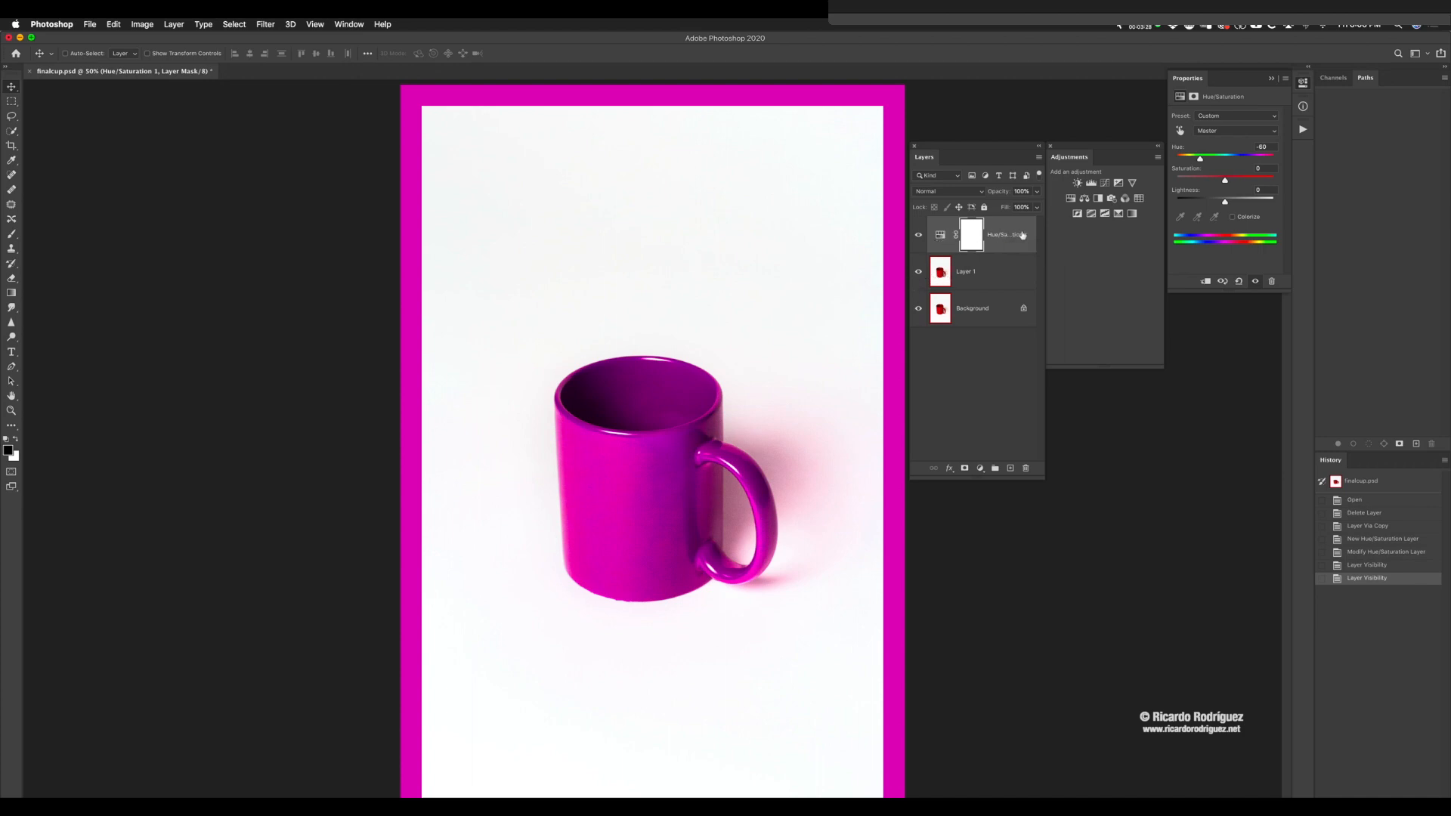
left_click(918, 271)
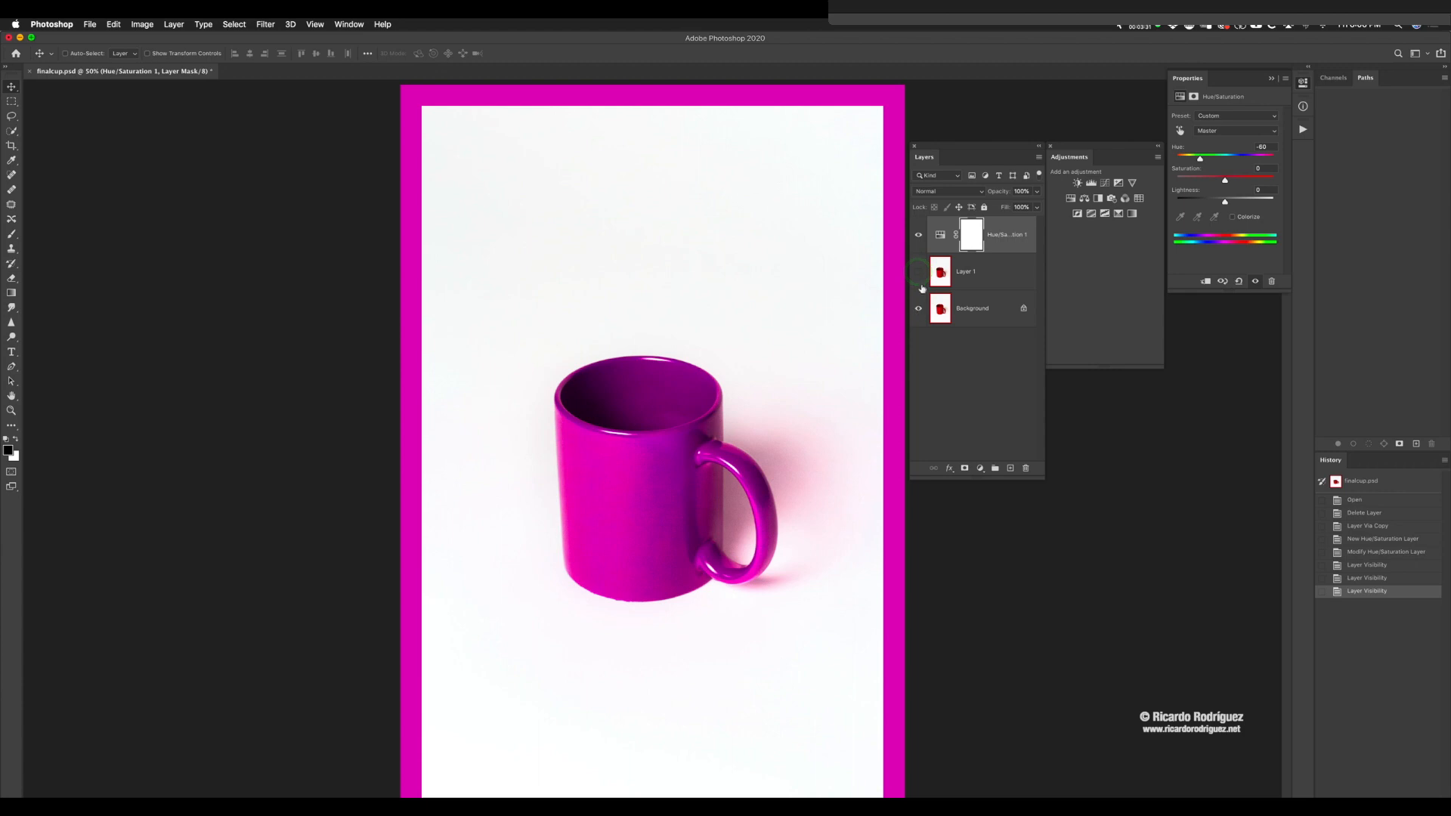
left_click(918, 271)
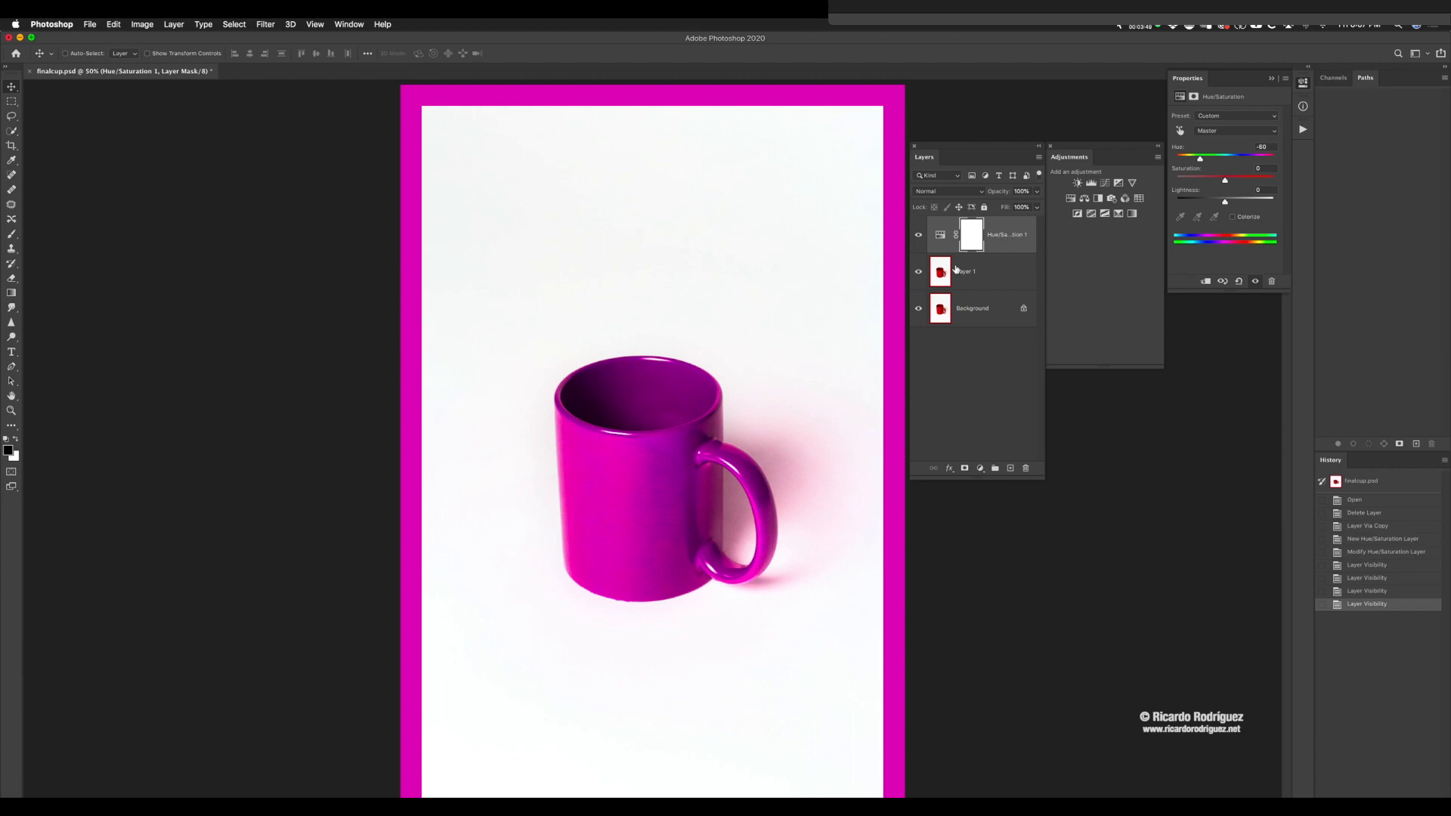
left_click(1007, 242)
key("Delete")
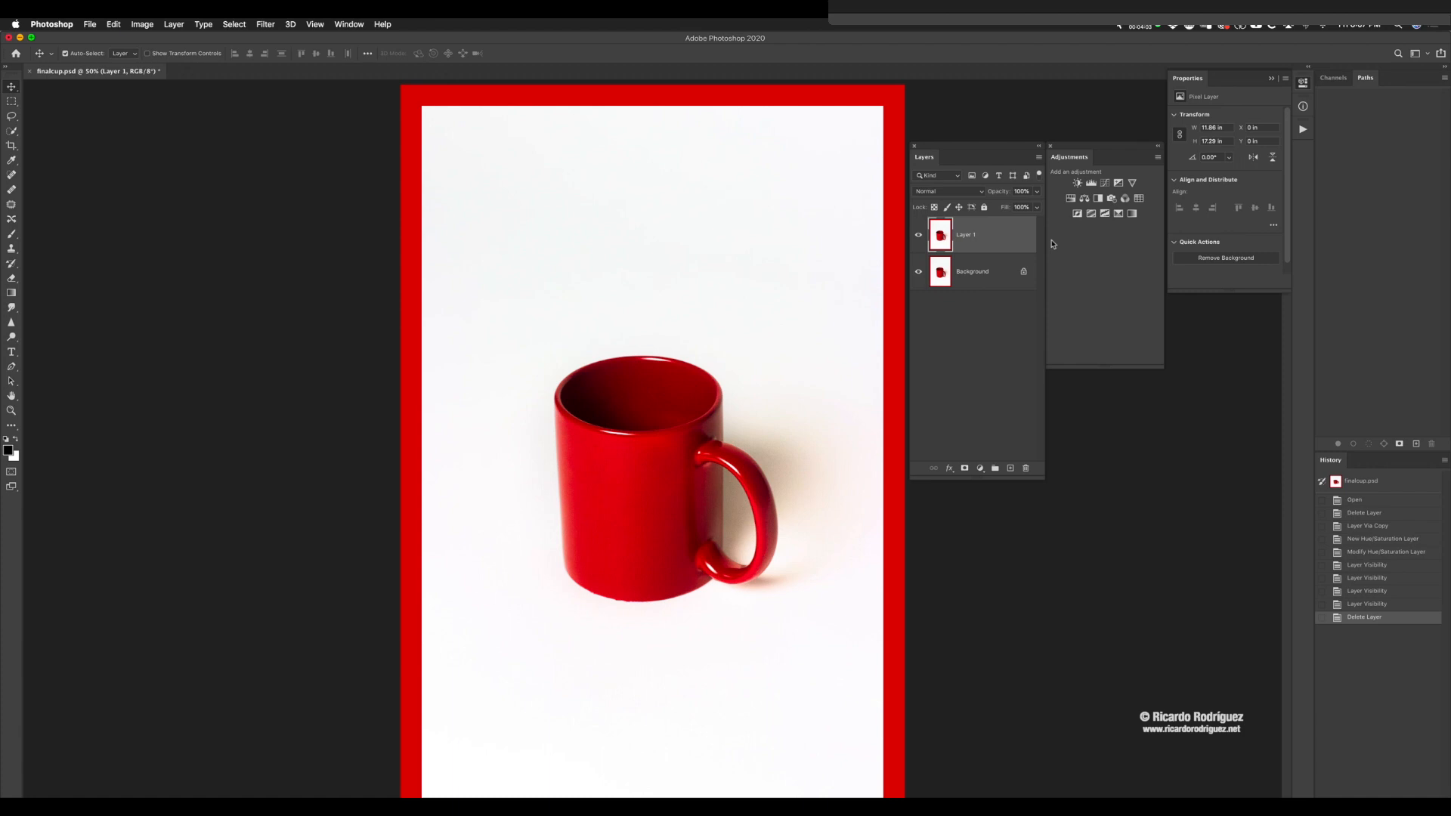
Step: Recolour Layer 1 green by applying Hue/Saturation directly to it with hue +82
key("super+u")
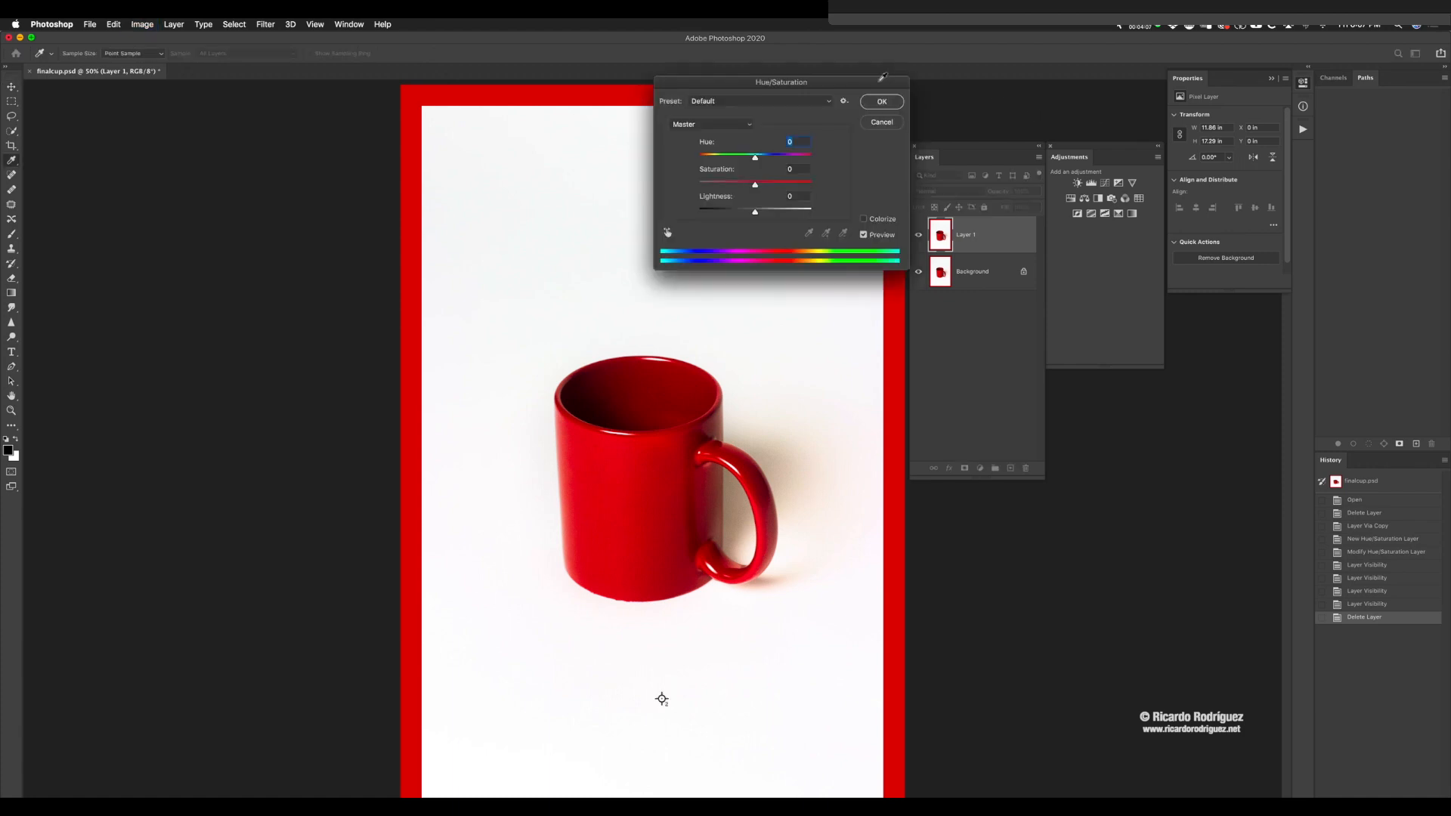
left_click_drag(862, 81, 778, 98)
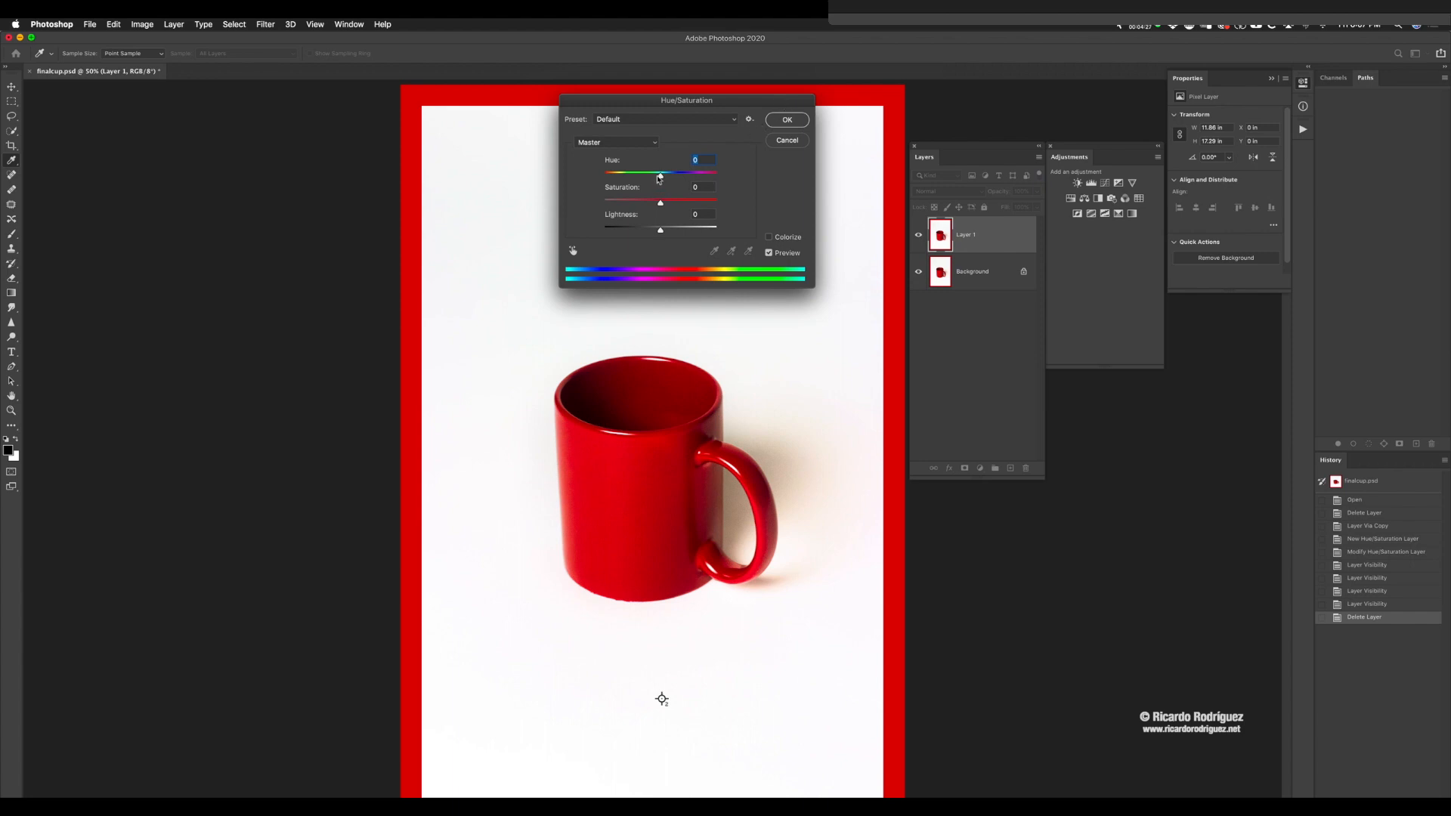
left_click_drag(660, 177, 697, 180)
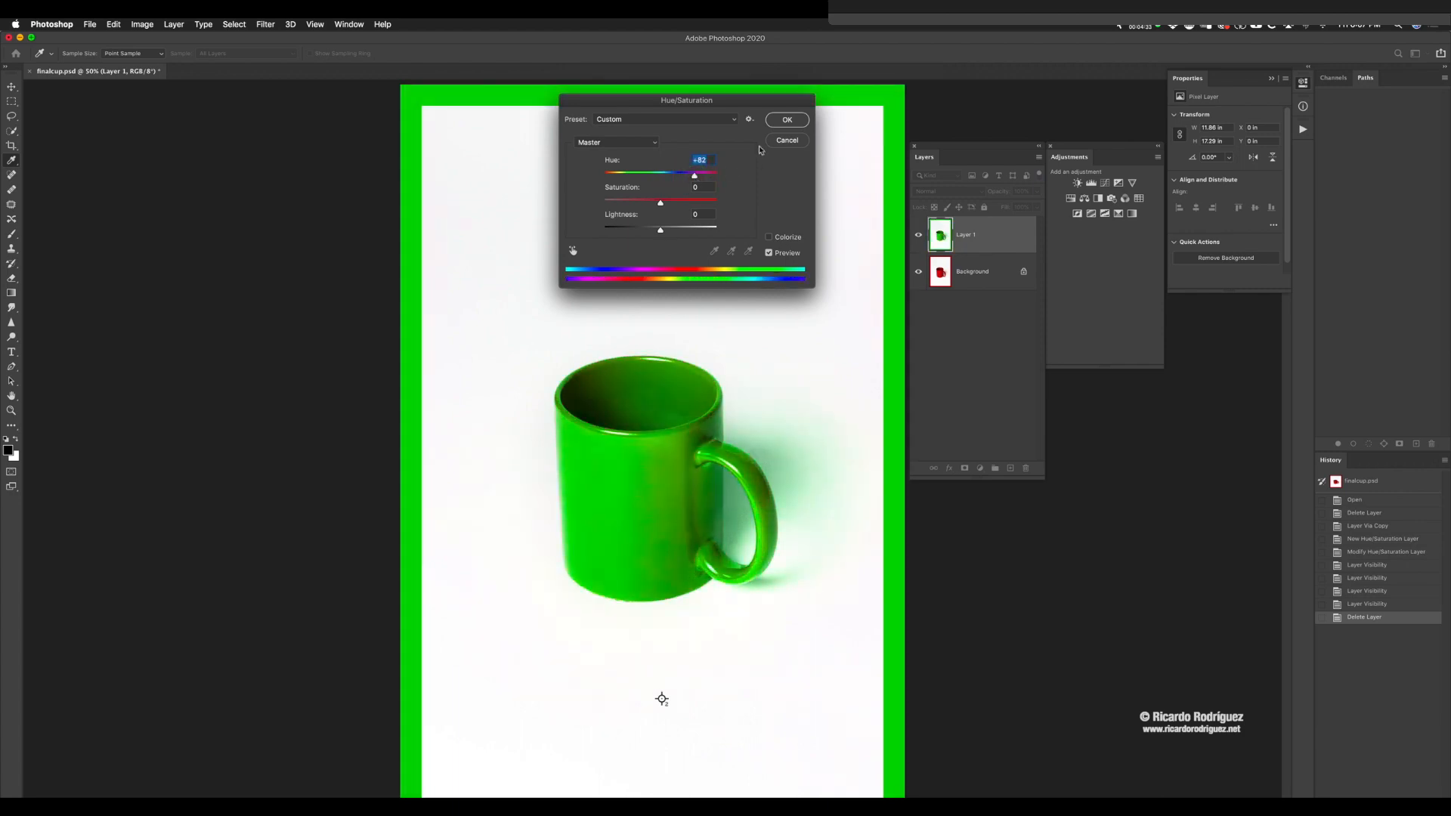
left_click(787, 120)
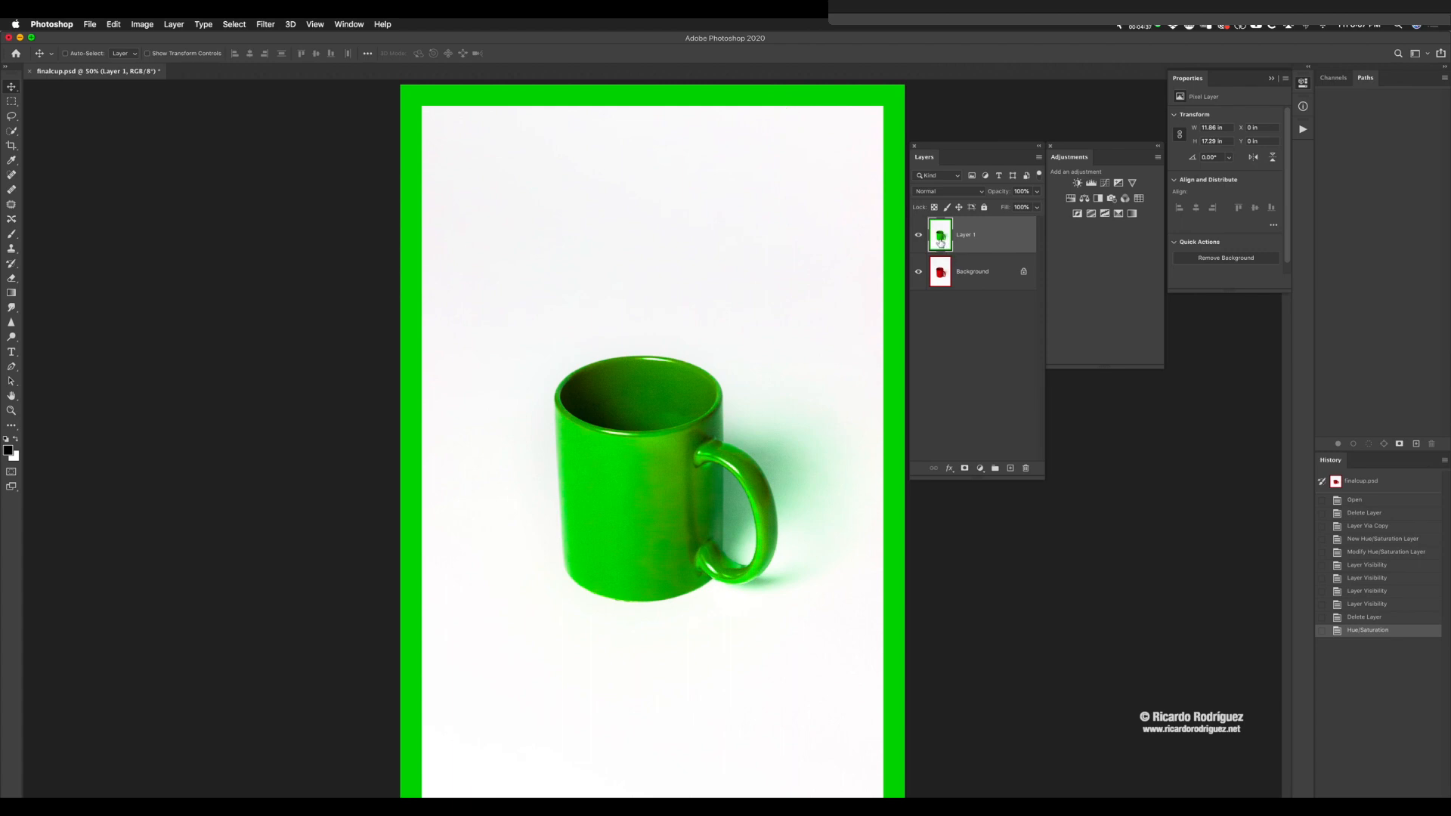
Step: Duplicate the Background layer to the top of the stack and recolour the copy teal with Hue/Saturation, hue +180
left_click(982, 281)
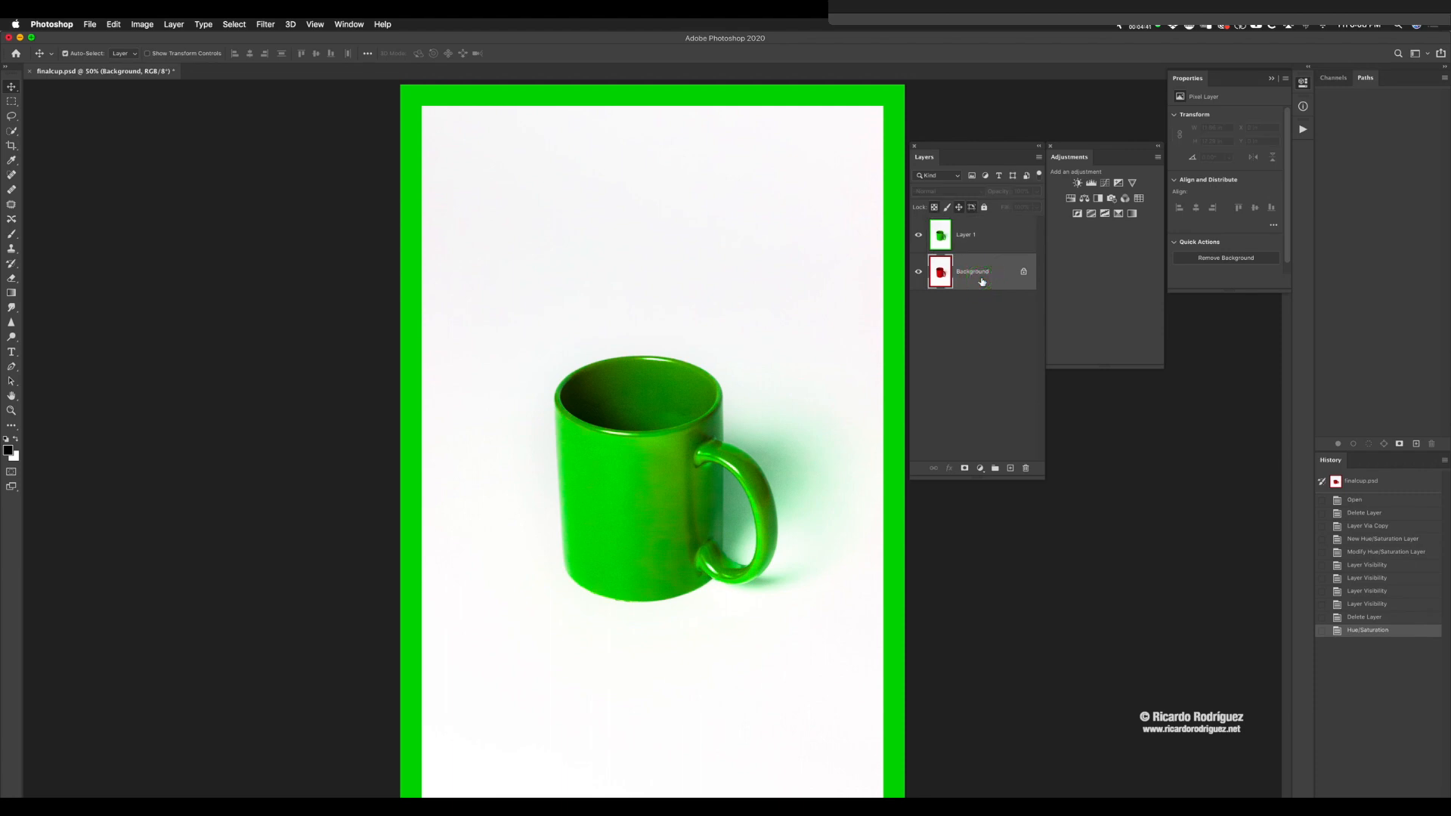
key("ctrl+j")
left_click_drag(966, 281, 963, 229)
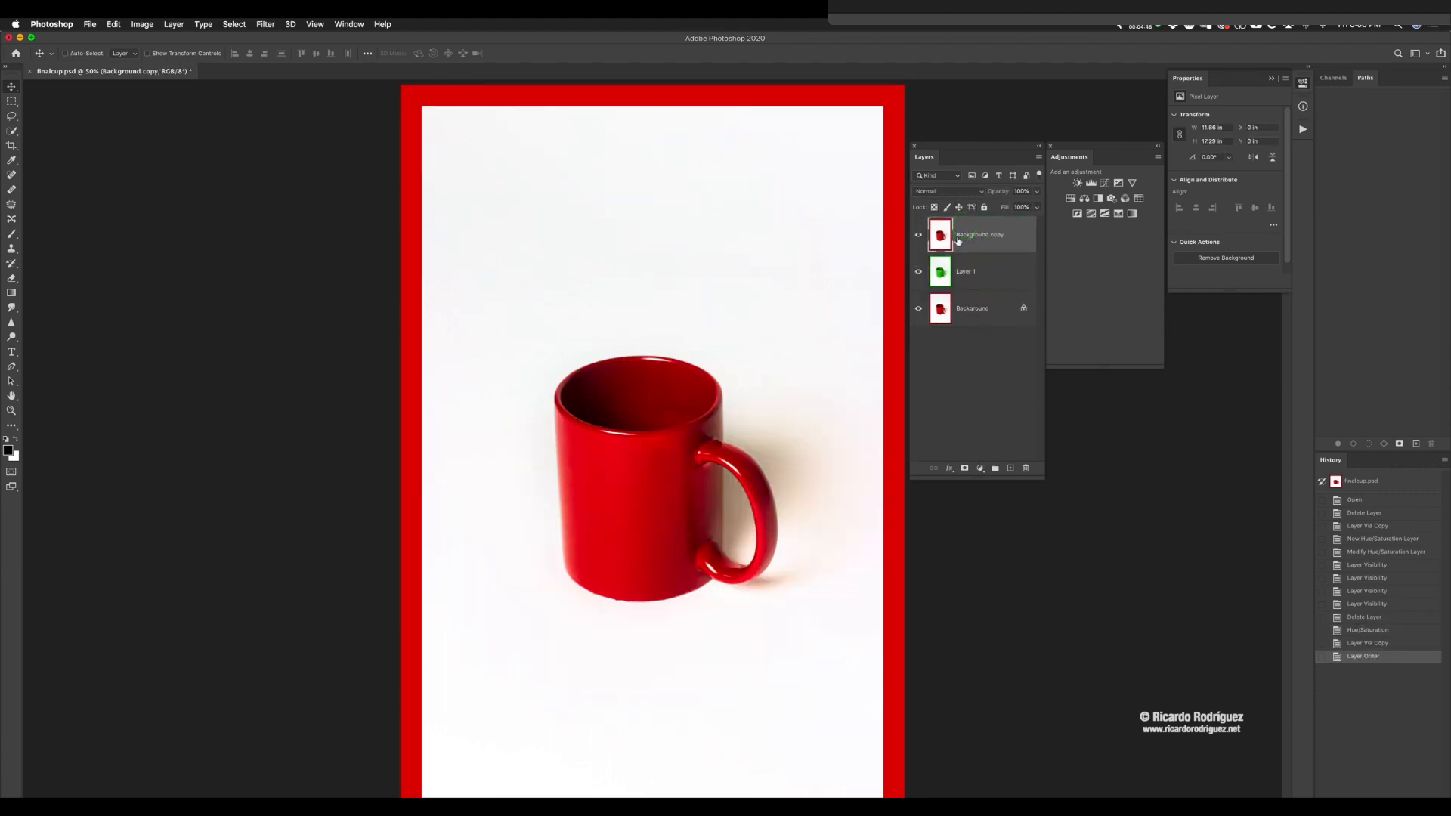
key("ctrl+u")
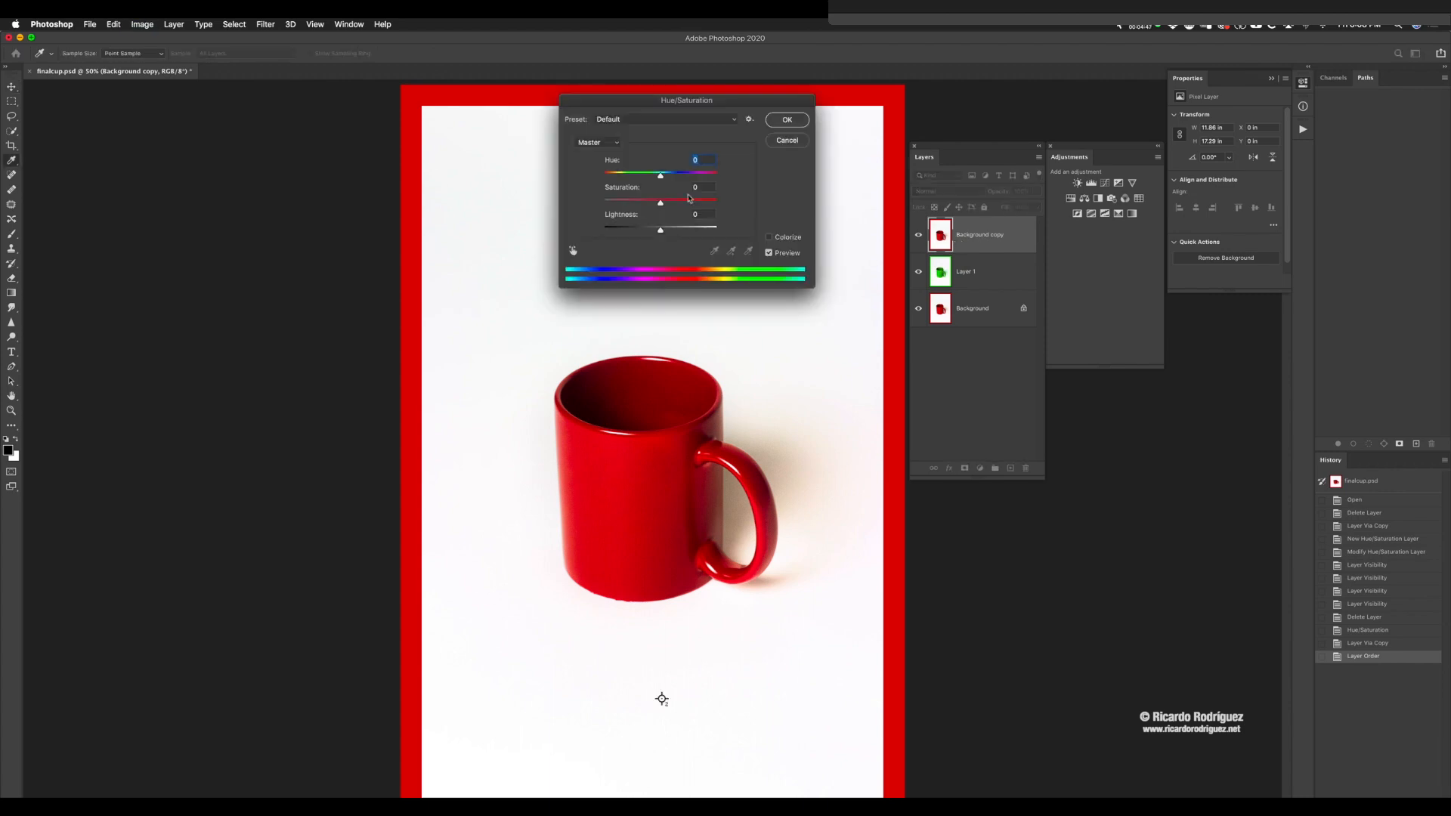
left_click_drag(660, 177, 725, 178)
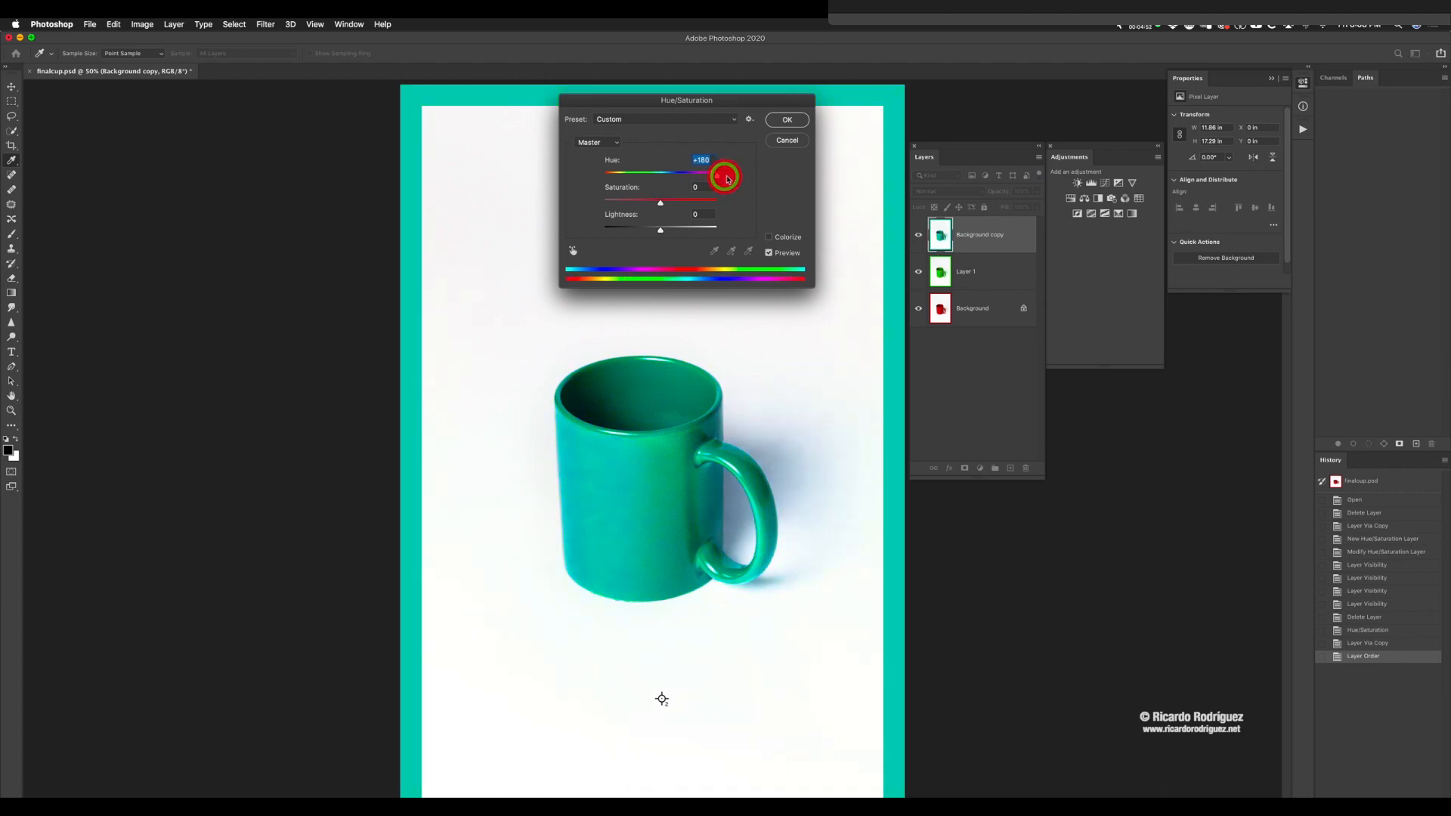
left_click(785, 119)
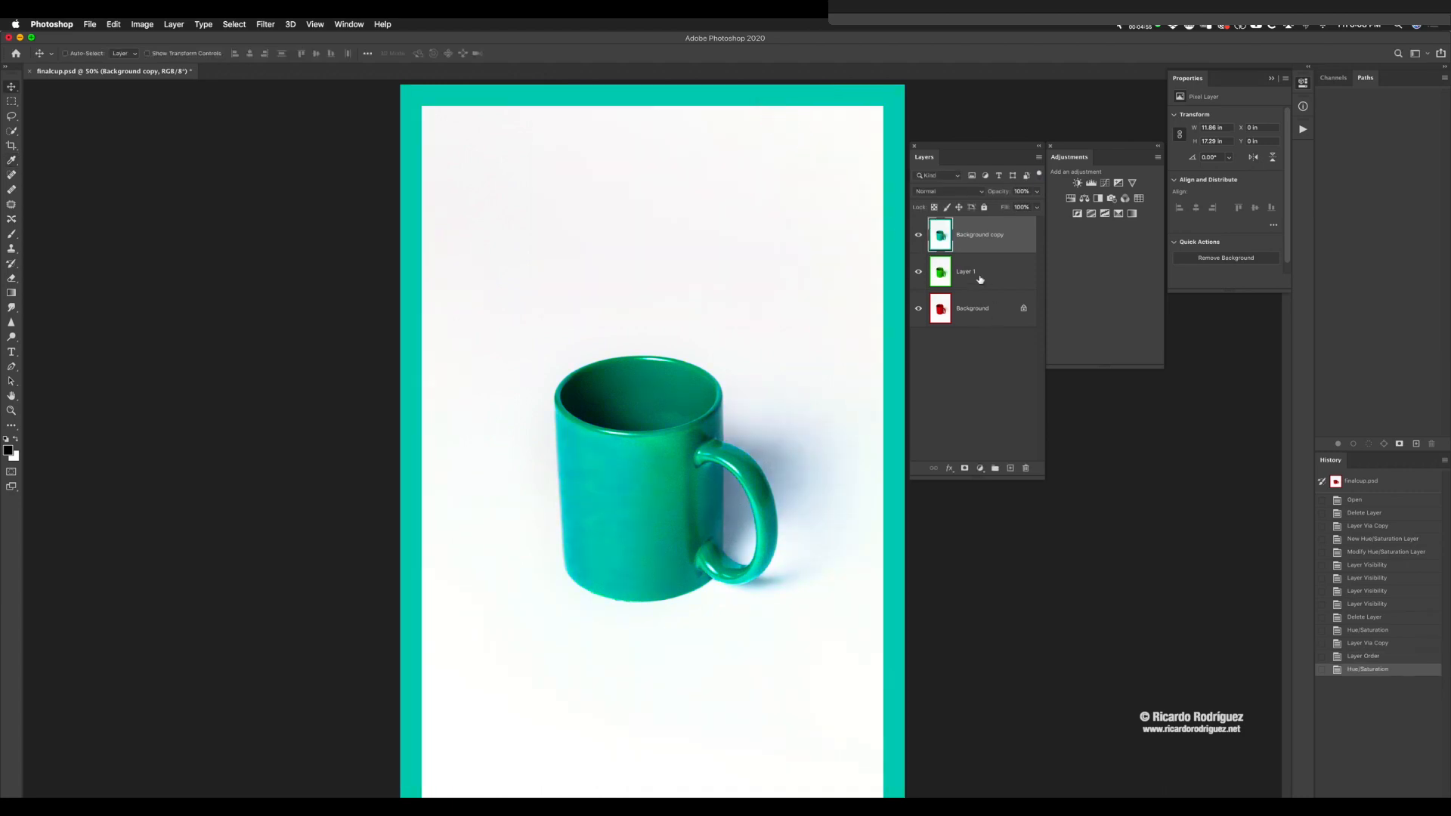
Step: Put another duplicate of the Background layer on top of the stack and shift its hue slightly to crimson with Hue/Saturation
left_click(980, 314)
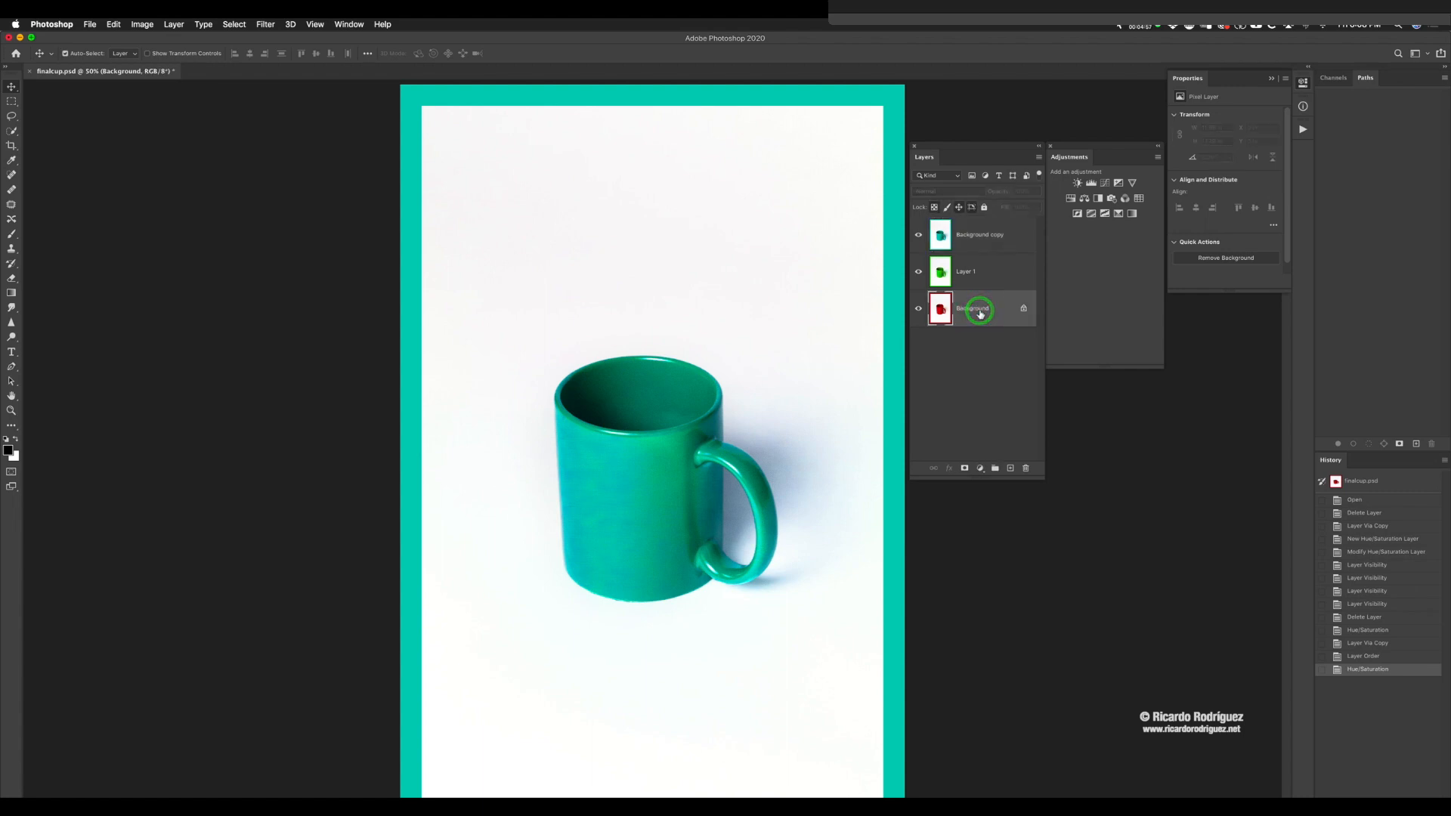
key("super+j")
left_click_drag(980, 314, 973, 225)
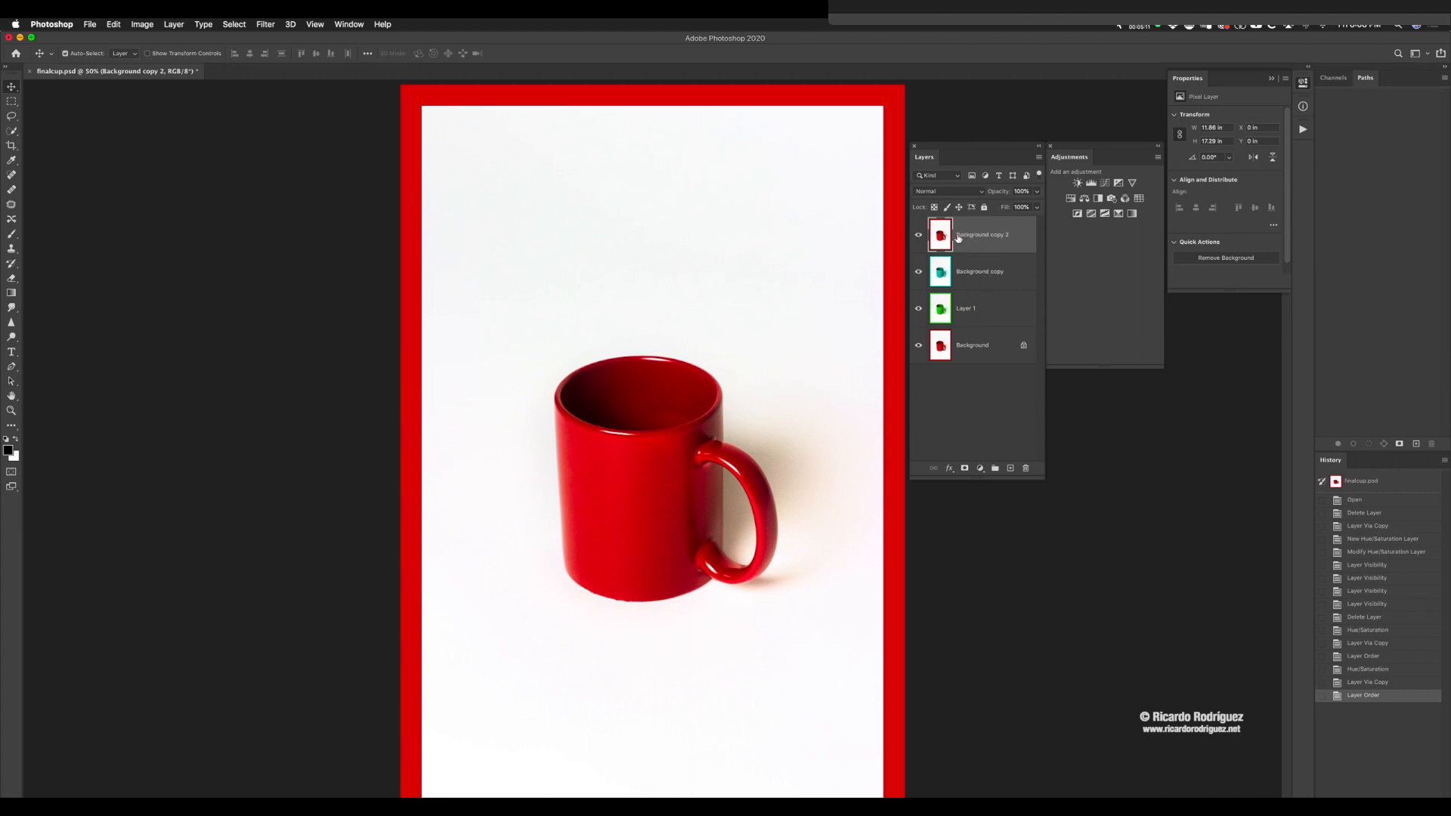
key("super+u")
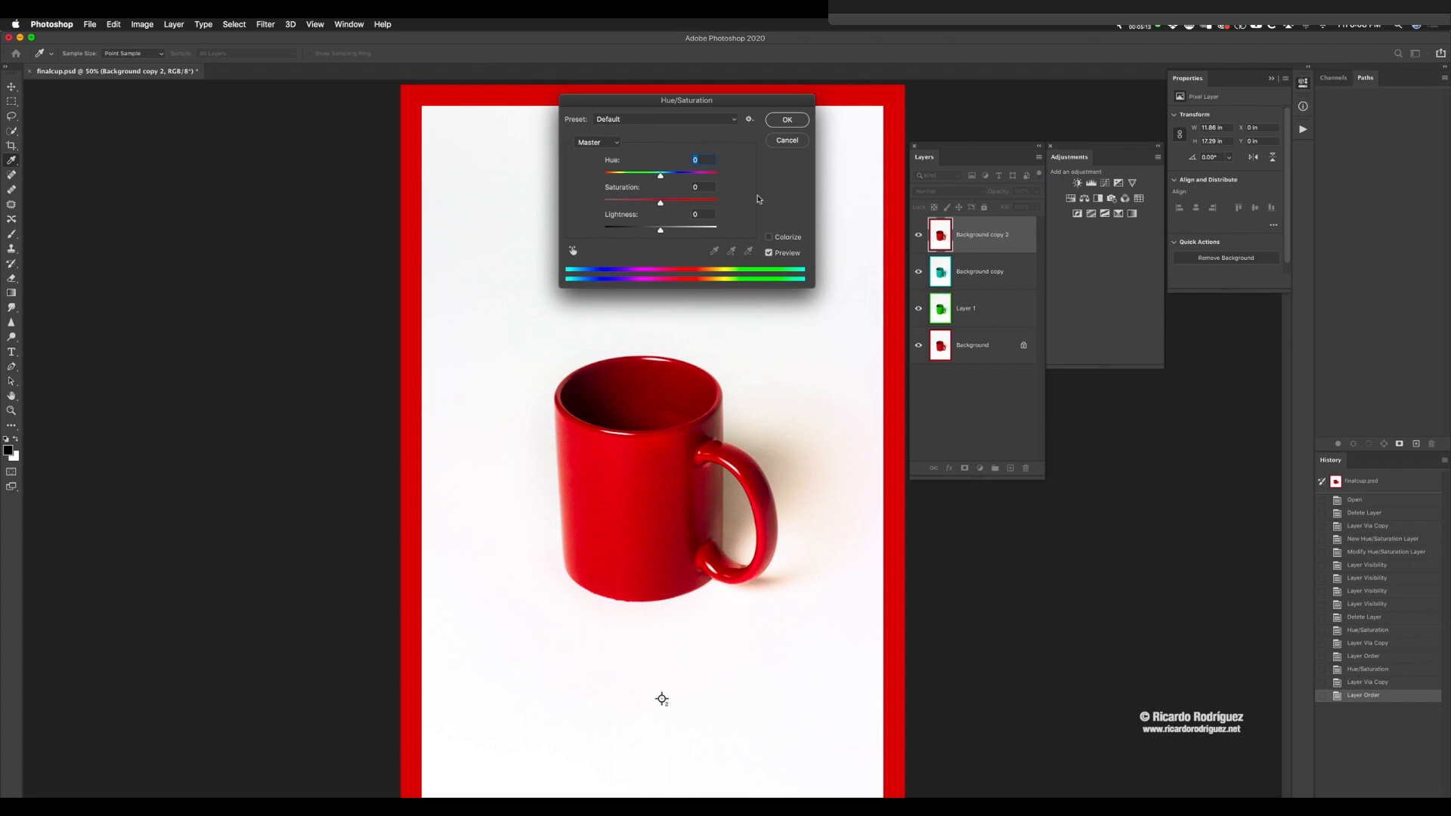
left_click_drag(660, 176, 647, 179)
left_click(784, 123)
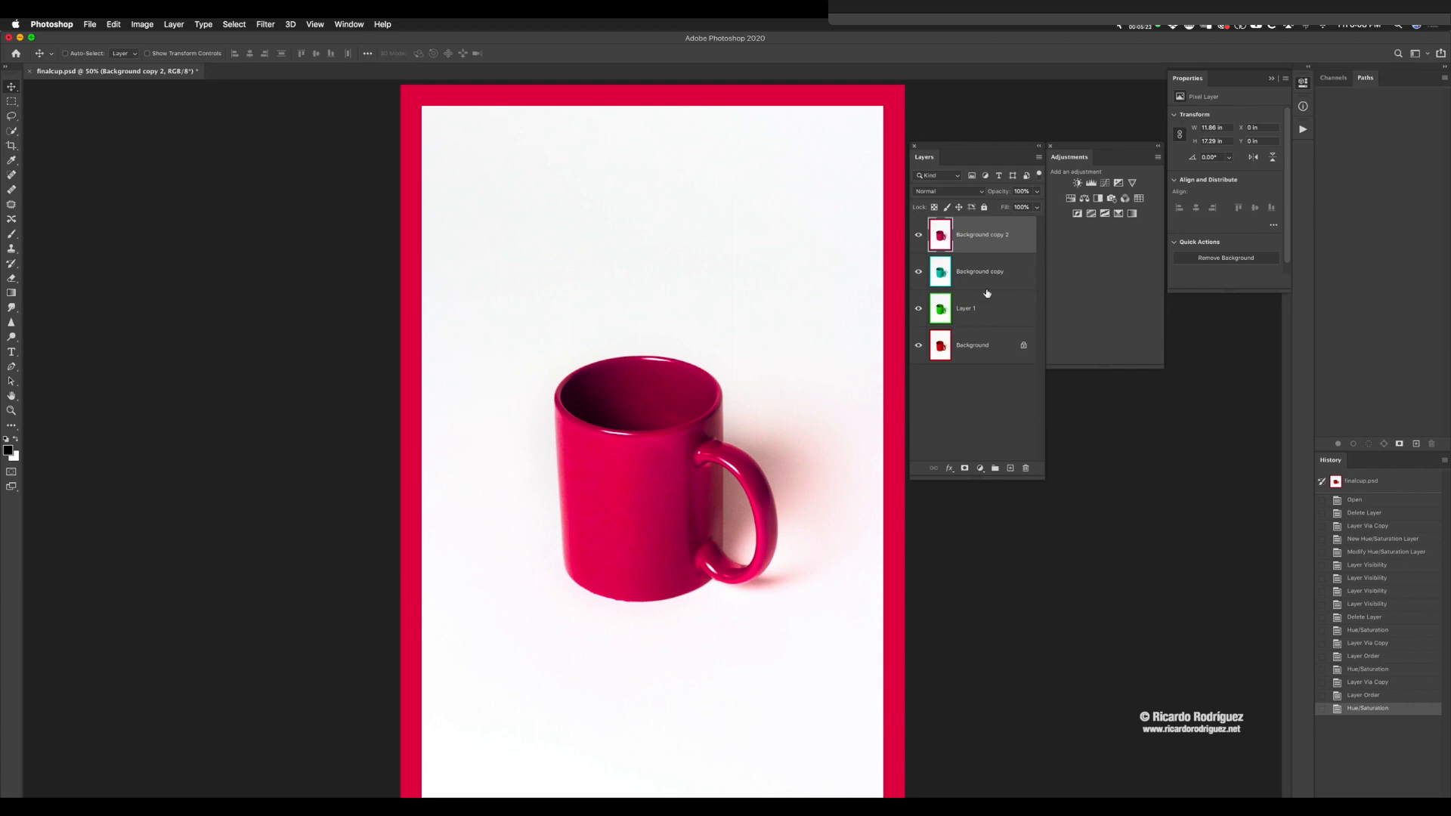
Step: Place a third Background copy at the top of the stack and recolour it blue with Hue/Saturation, hue -116
left_click(981, 354)
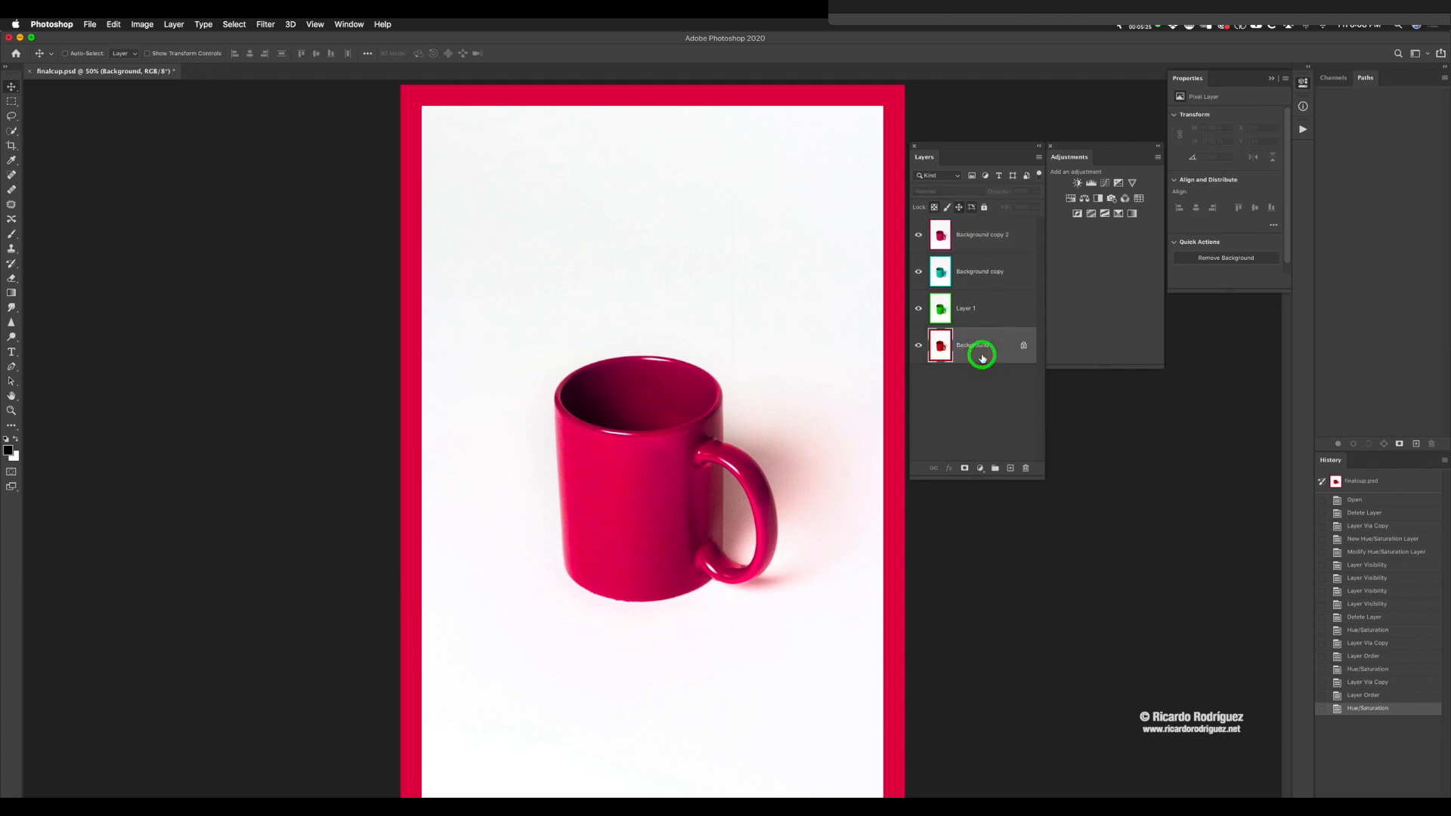
key("ctrl+j")
left_click_drag(982, 357, 967, 219)
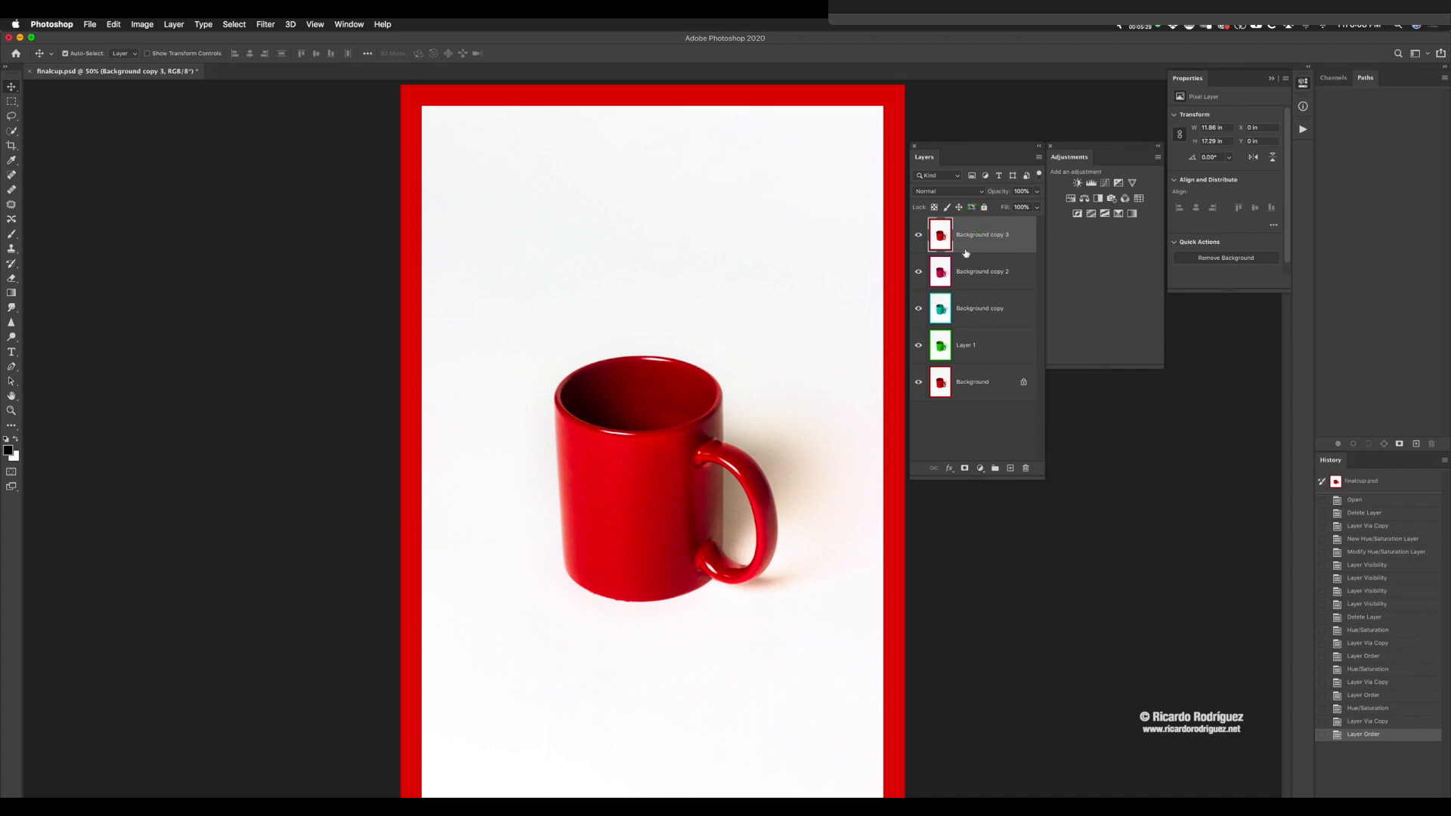
key("ctrl+u")
left_click(660, 177)
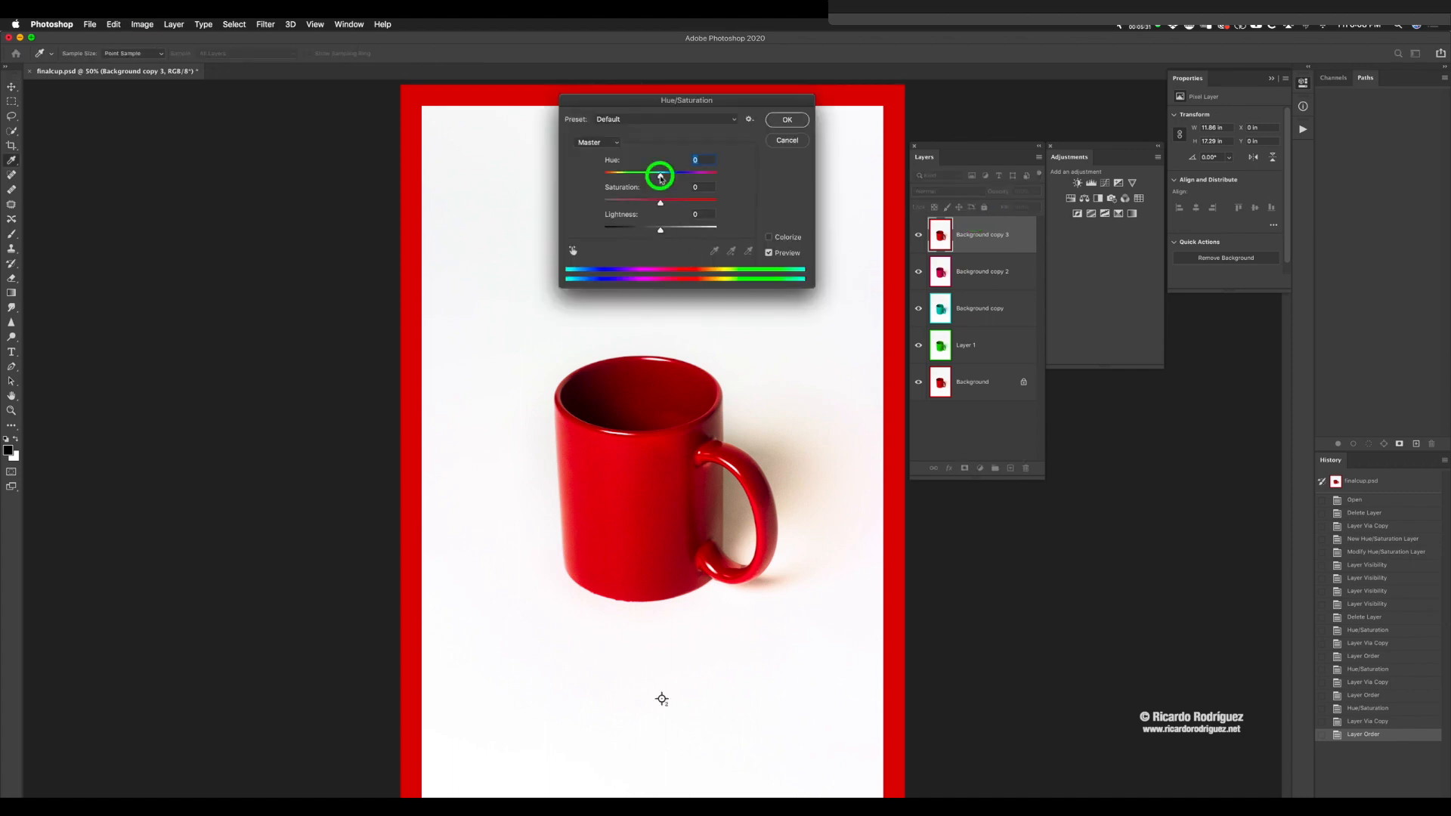
left_click_drag(660, 178, 625, 175)
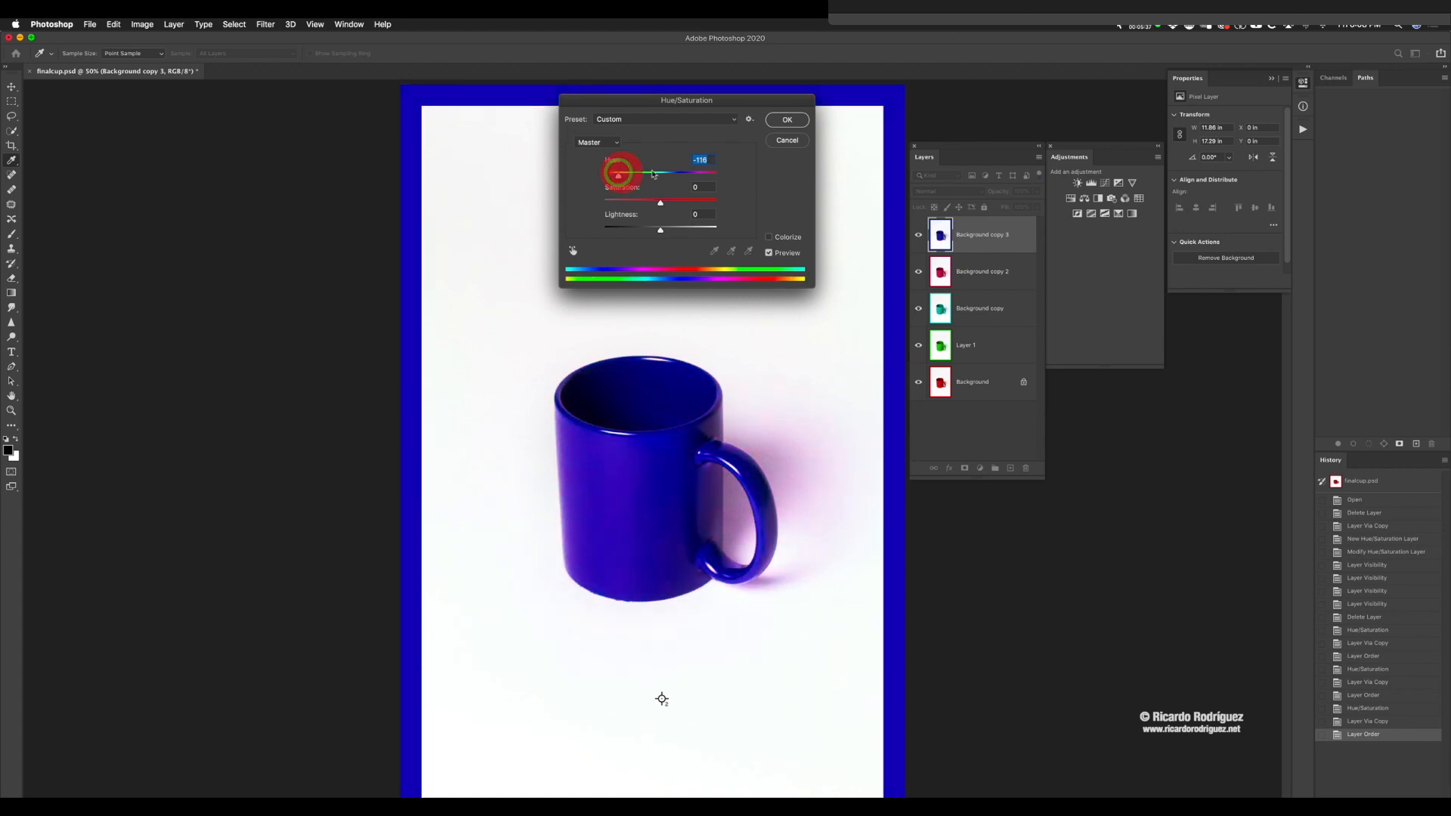
left_click(787, 119)
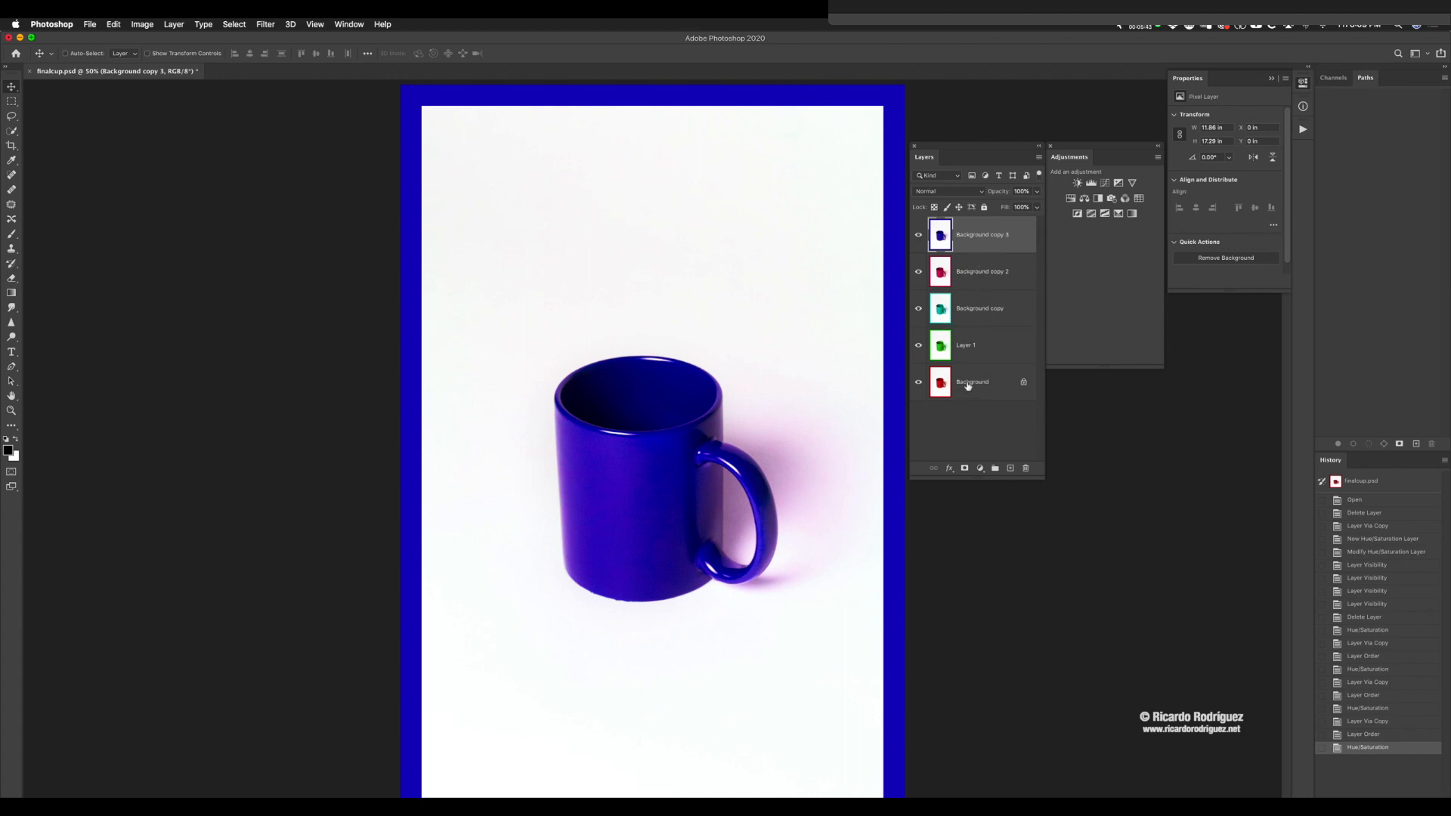
Step: Convert the locked Background into a regular layer and rename it "red"
double_click(941, 383)
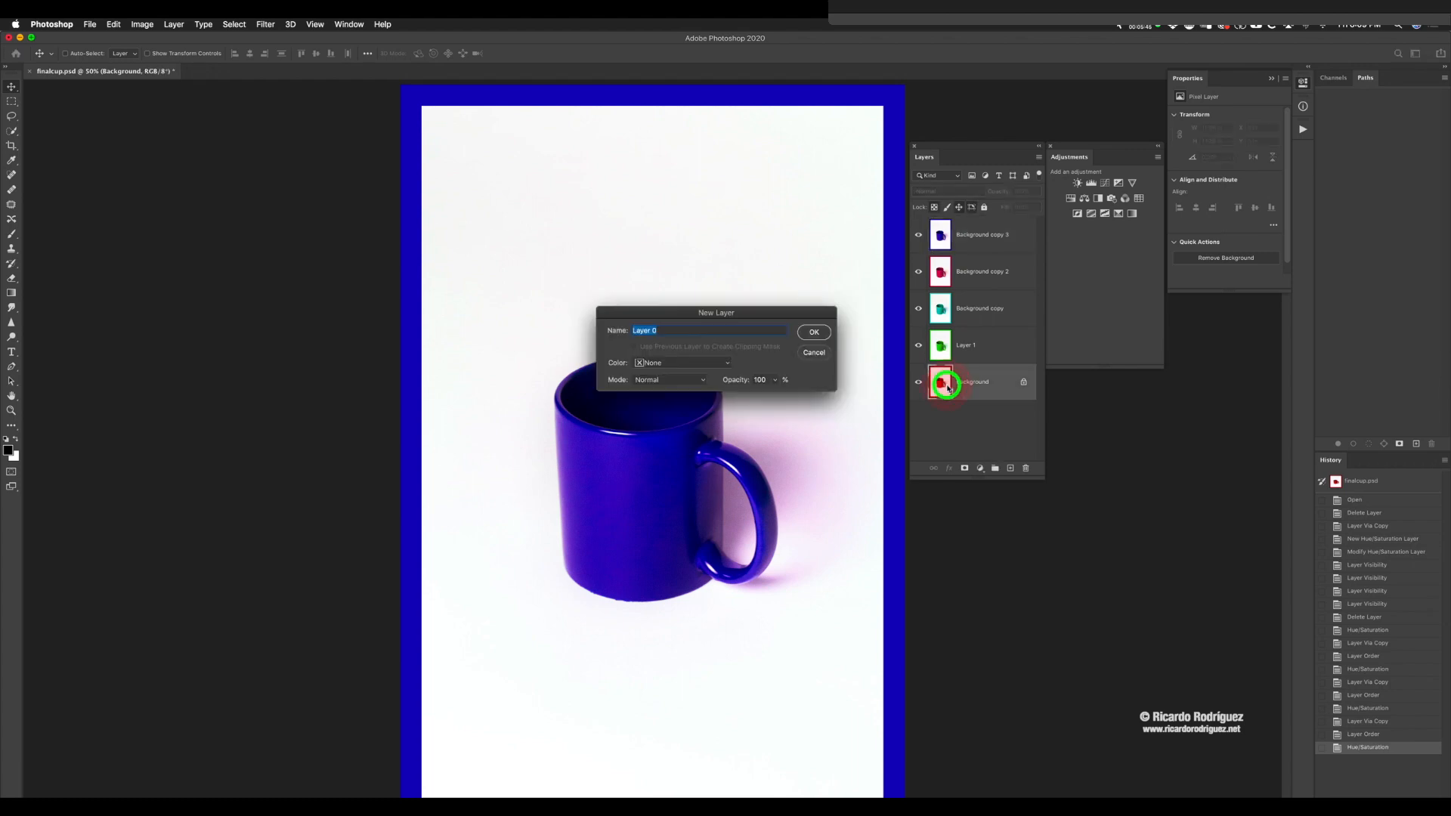
left_click(814, 332)
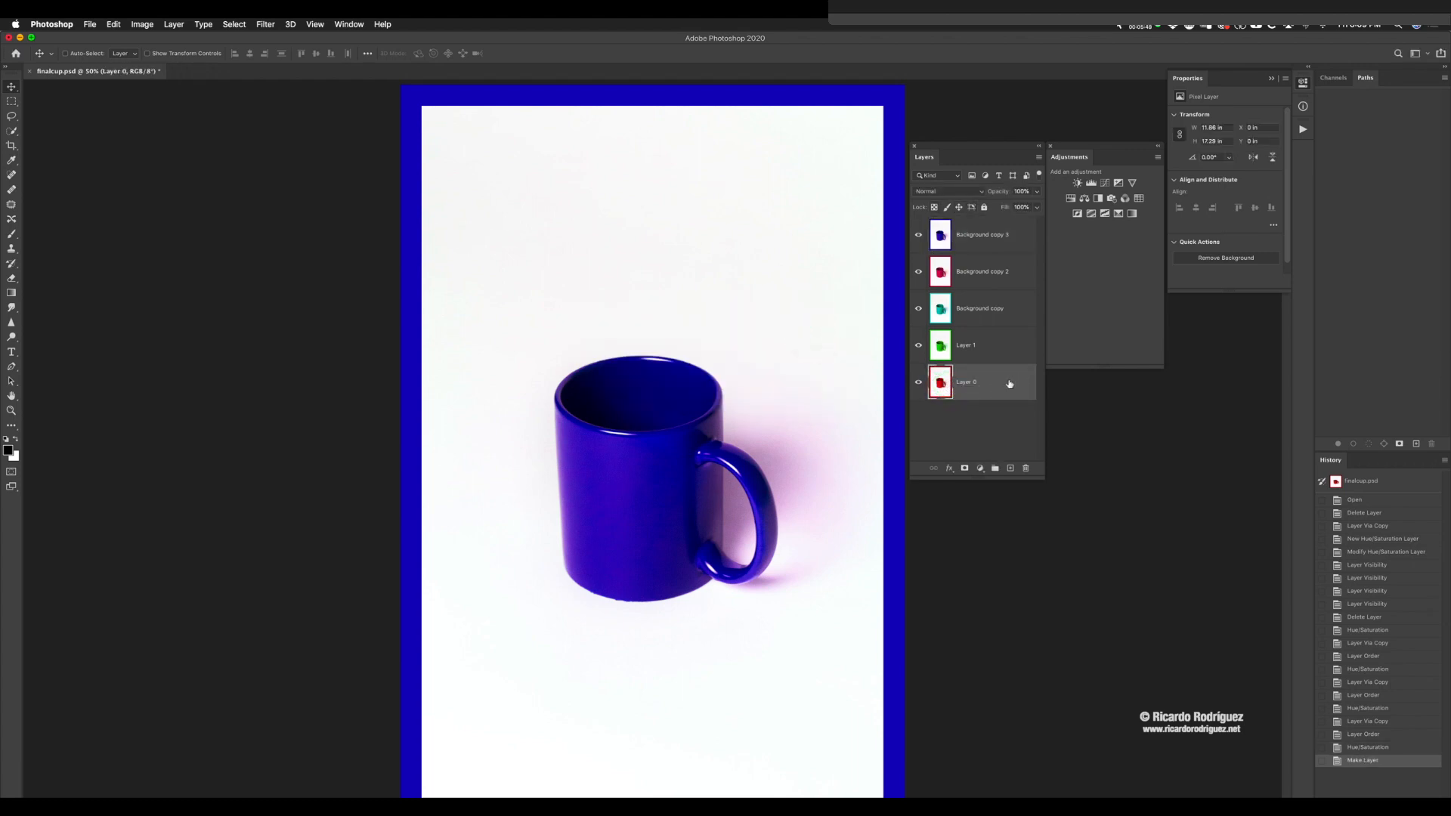
double_click(967, 383)
type("red")
Step: Rename Layer 1 to "green" and the Background copy layer to "cyan"
double_click(957, 346)
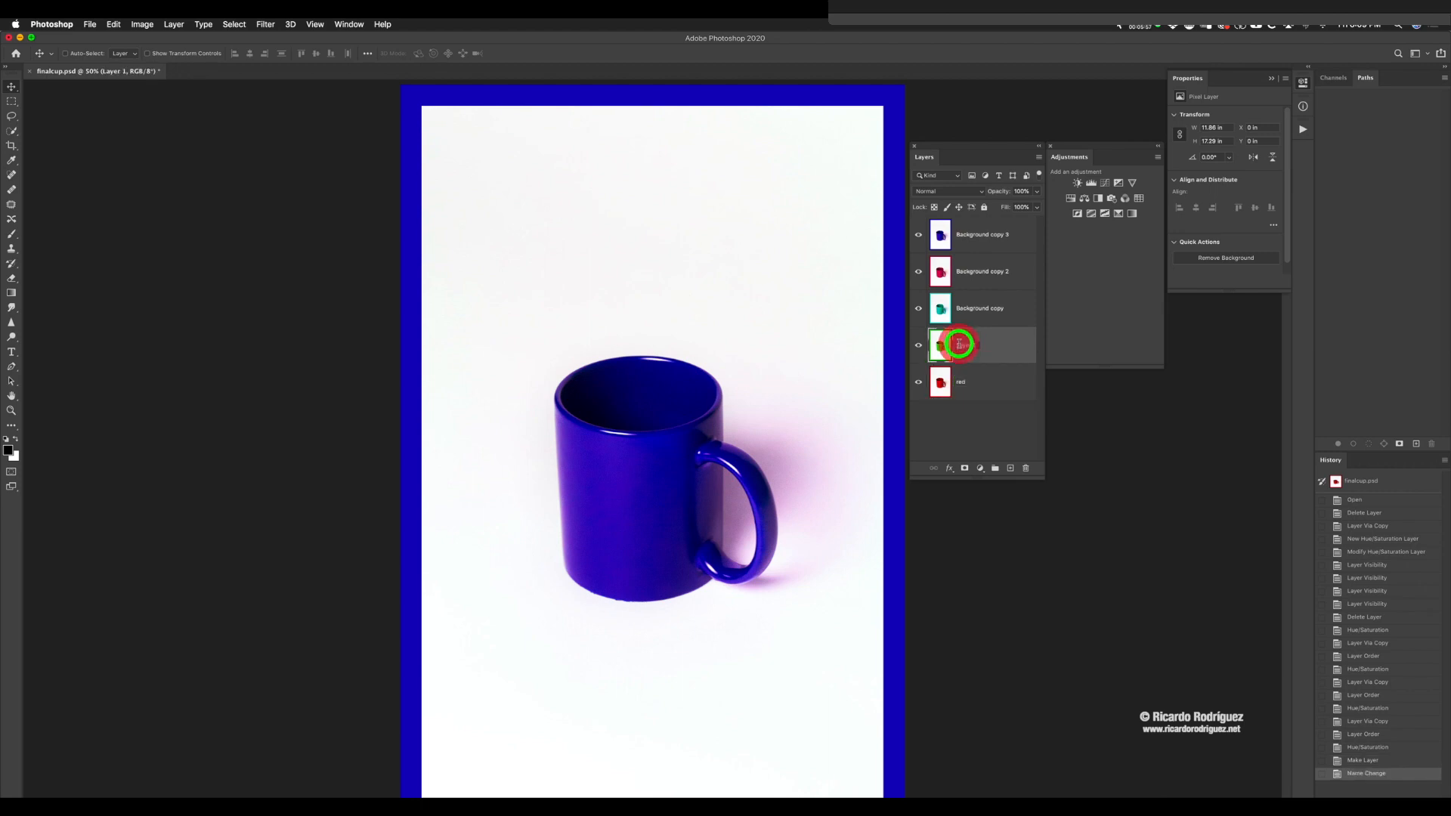
type("green")
double_click(967, 309)
type("cyan")
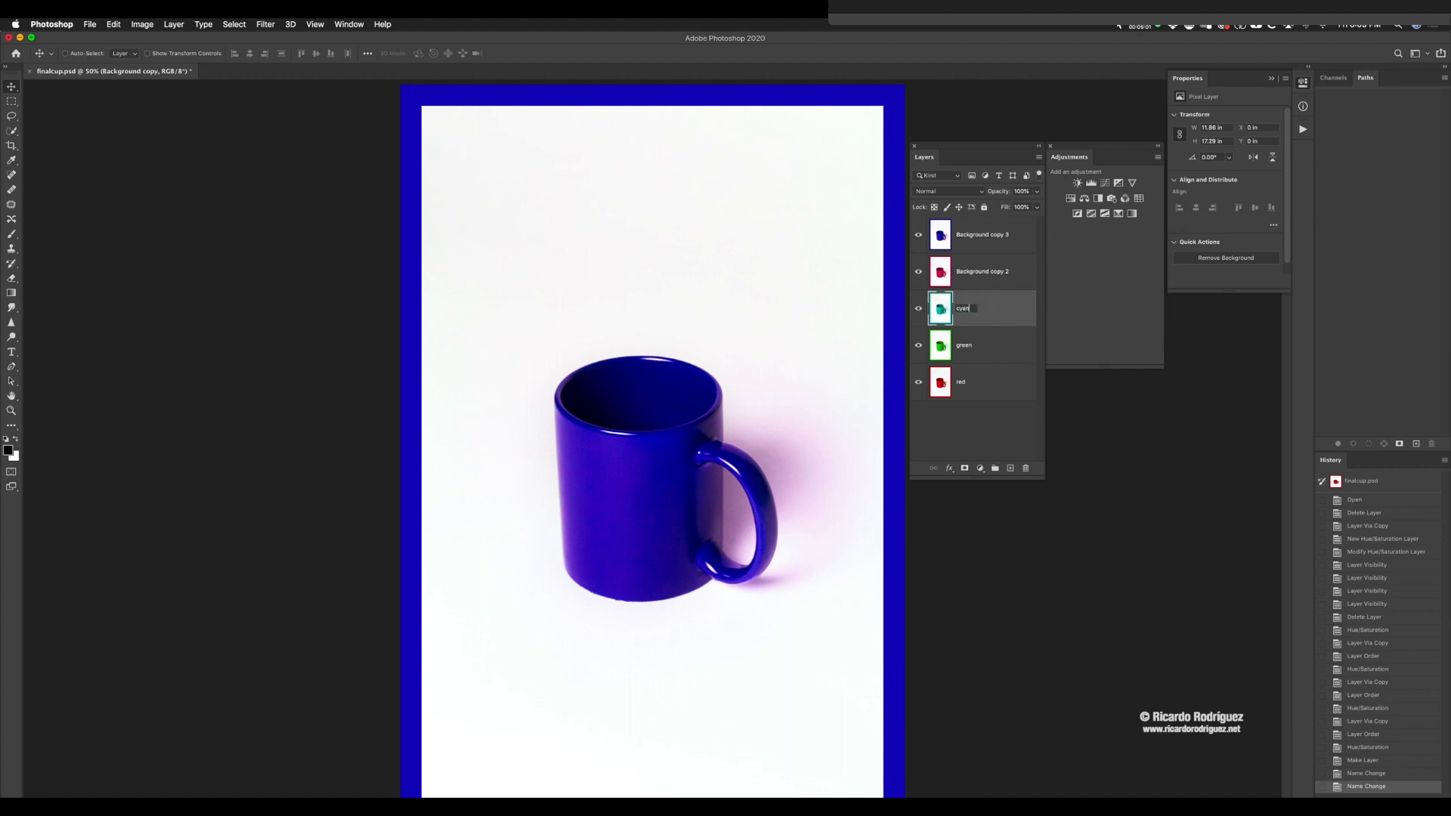
Step: Rename the Background copy 2 layer to "purple" and the Background copy 3 layer to "blue"
double_click(975, 273)
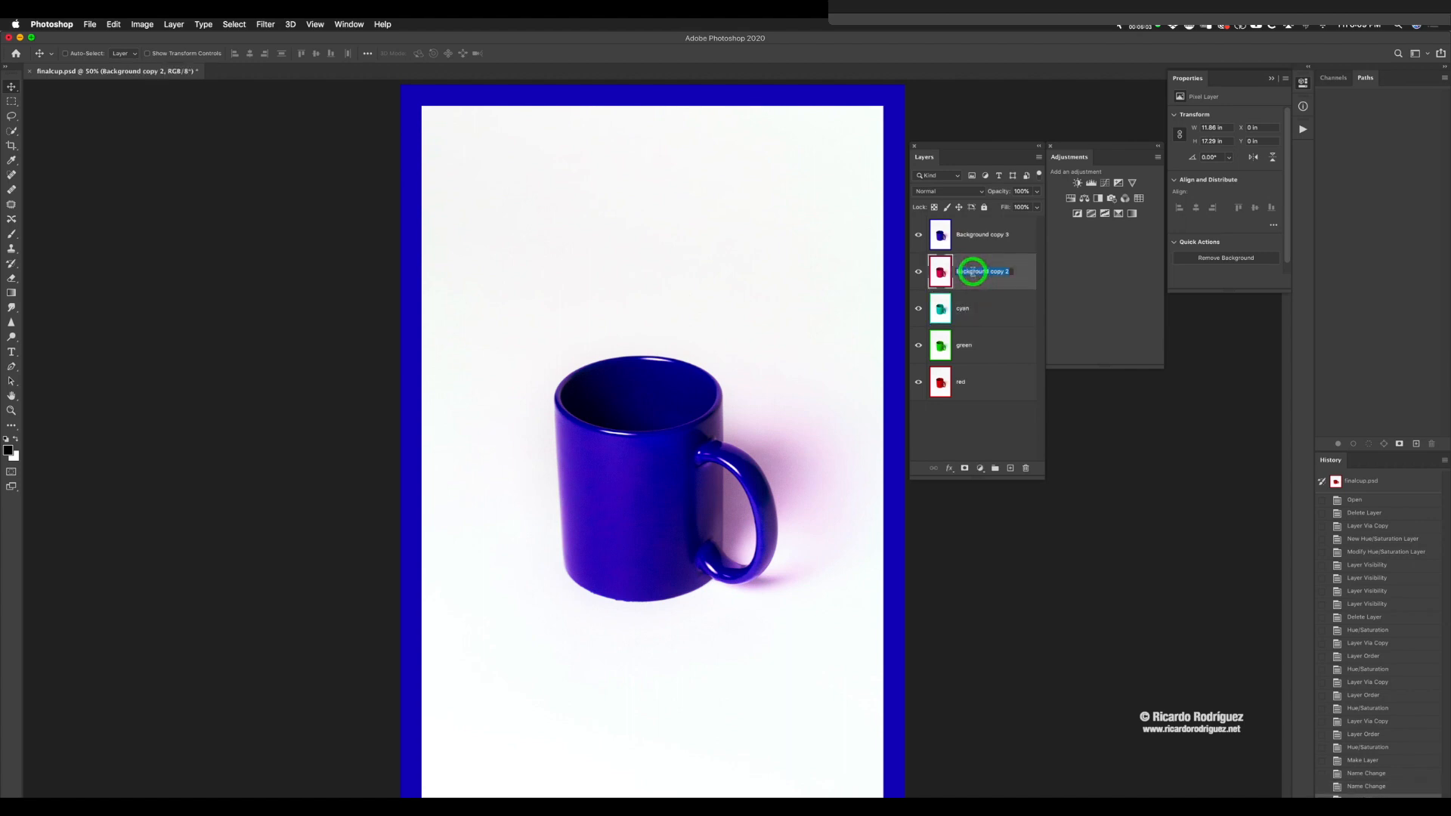
type("purple")
left_click(976, 270)
key("BackSpace")
left_click(1010, 282)
double_click(975, 234)
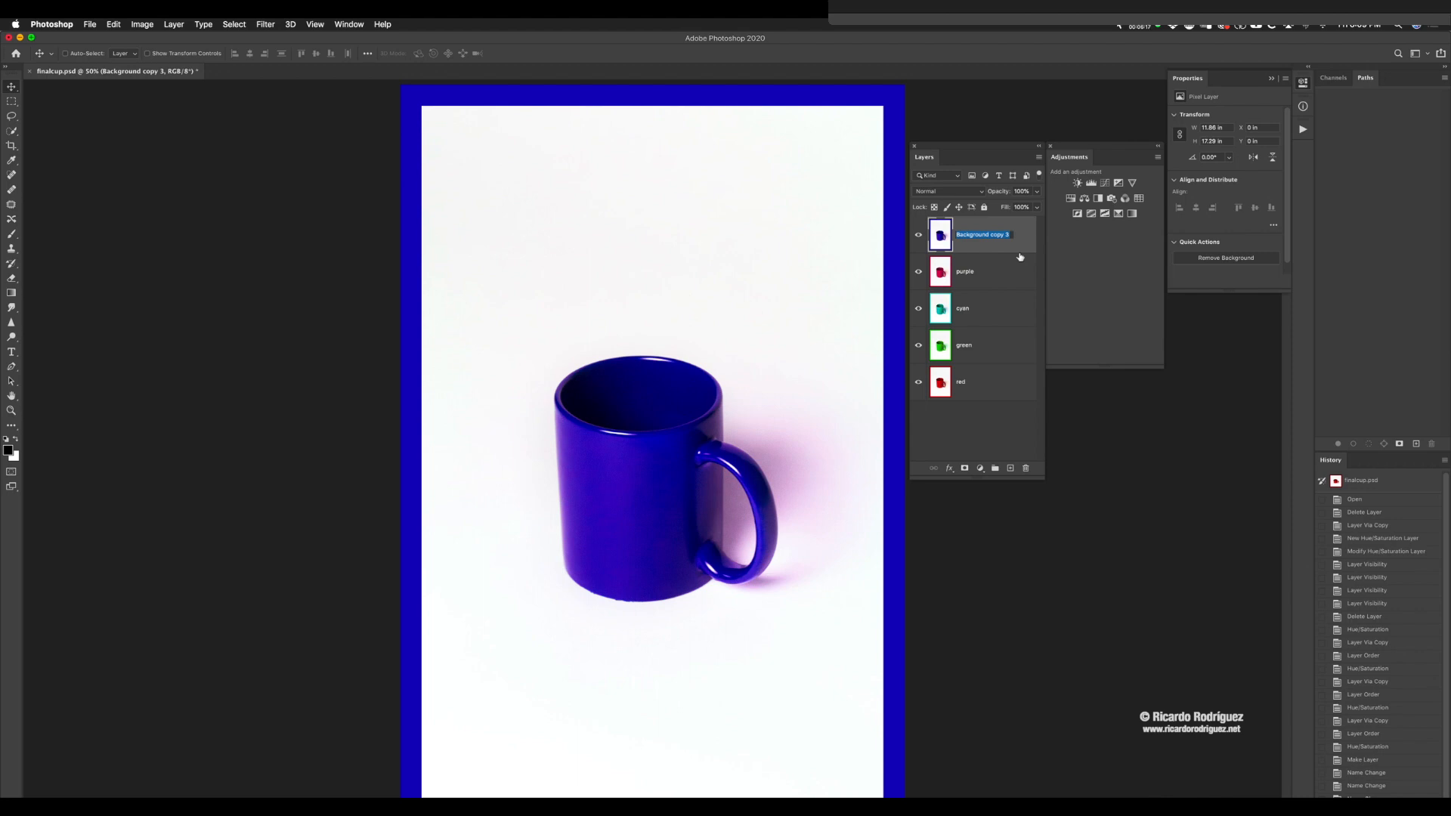
type("blue")
left_click(1013, 230)
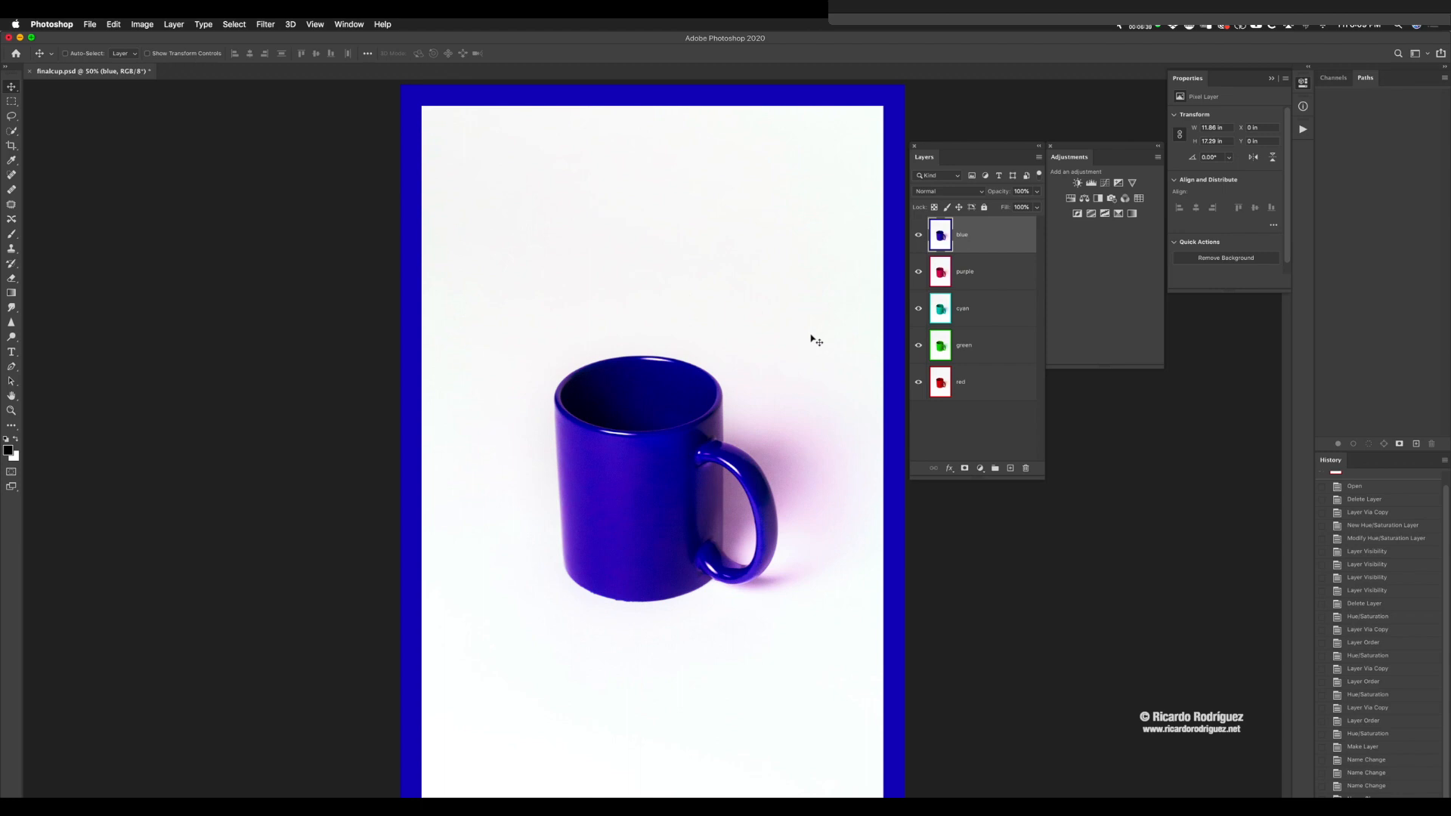
Step: Create a frame animation in the Timeline and make its frames from the five mug layers
left_click(350, 25)
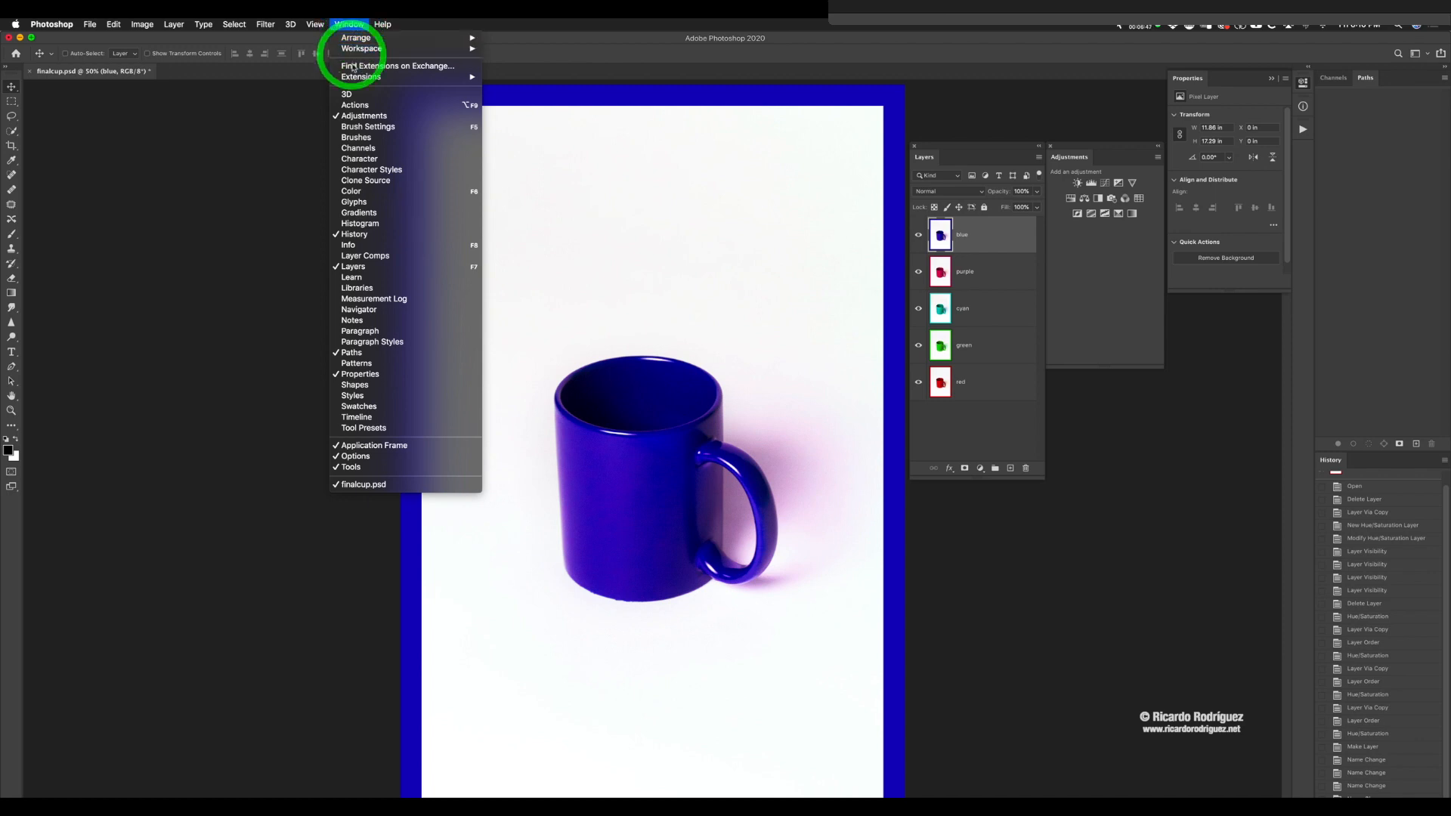
left_click(352, 419)
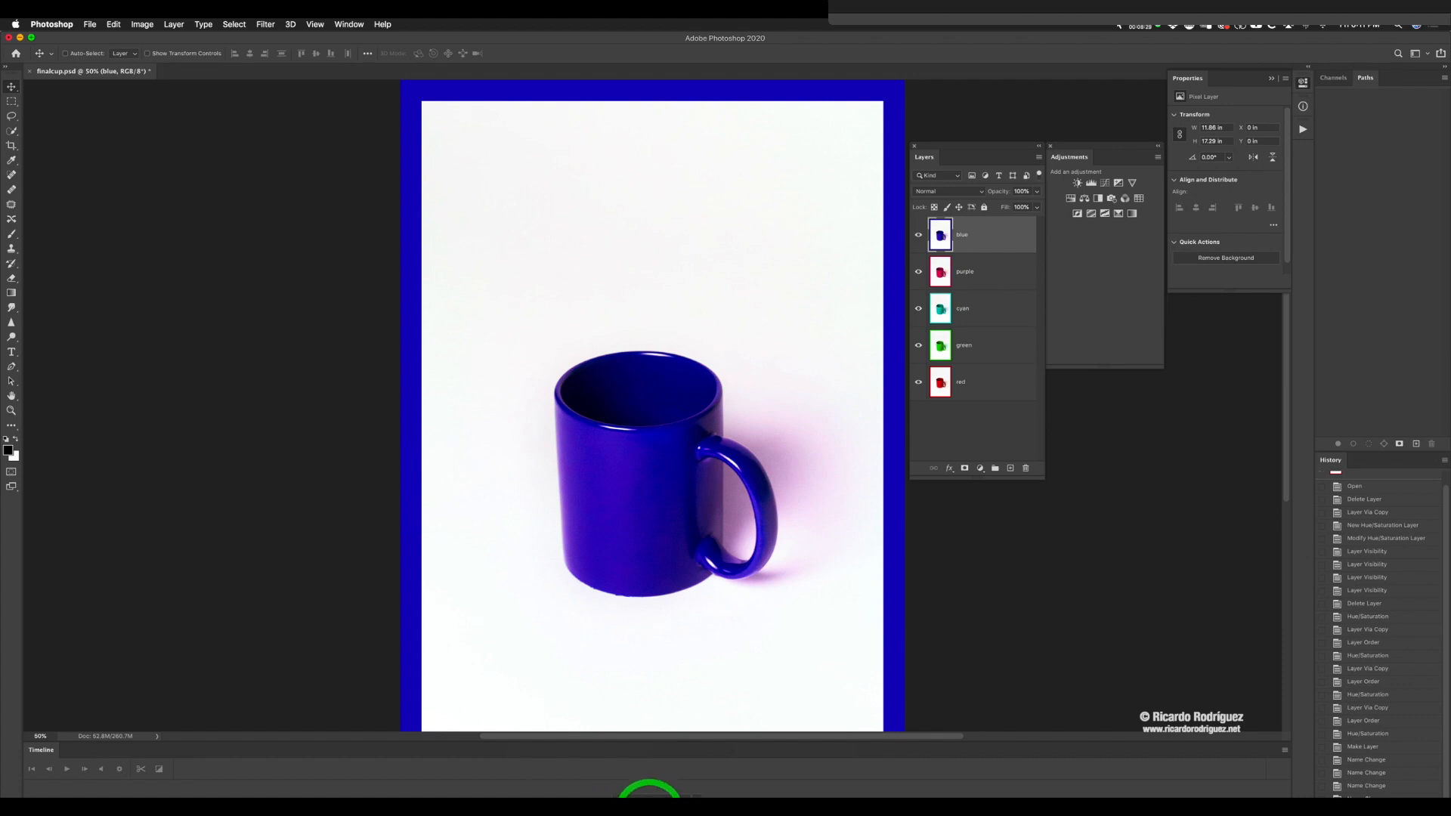
left_click(649, 792)
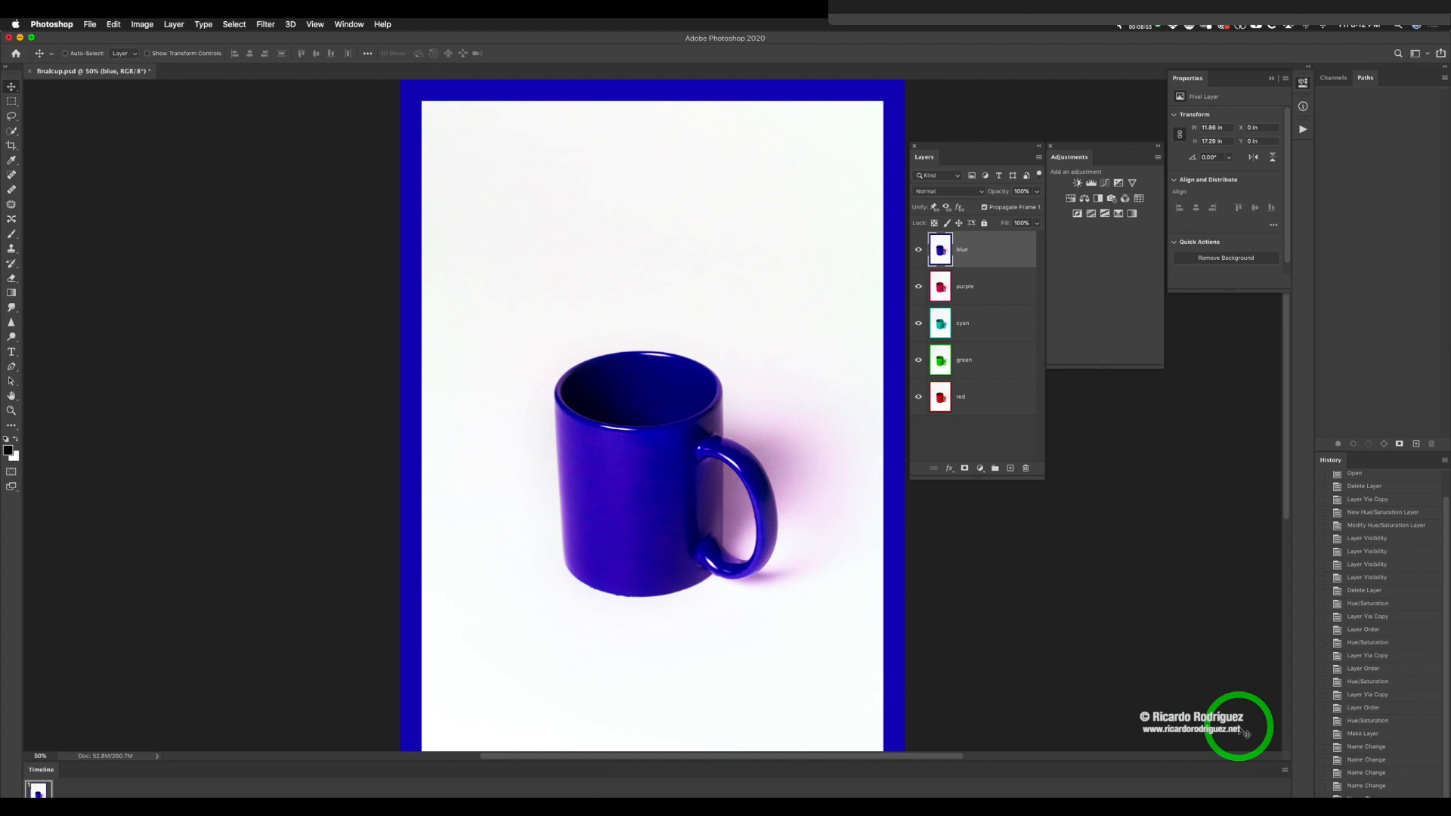
scroll(1073, 756, "right", 3)
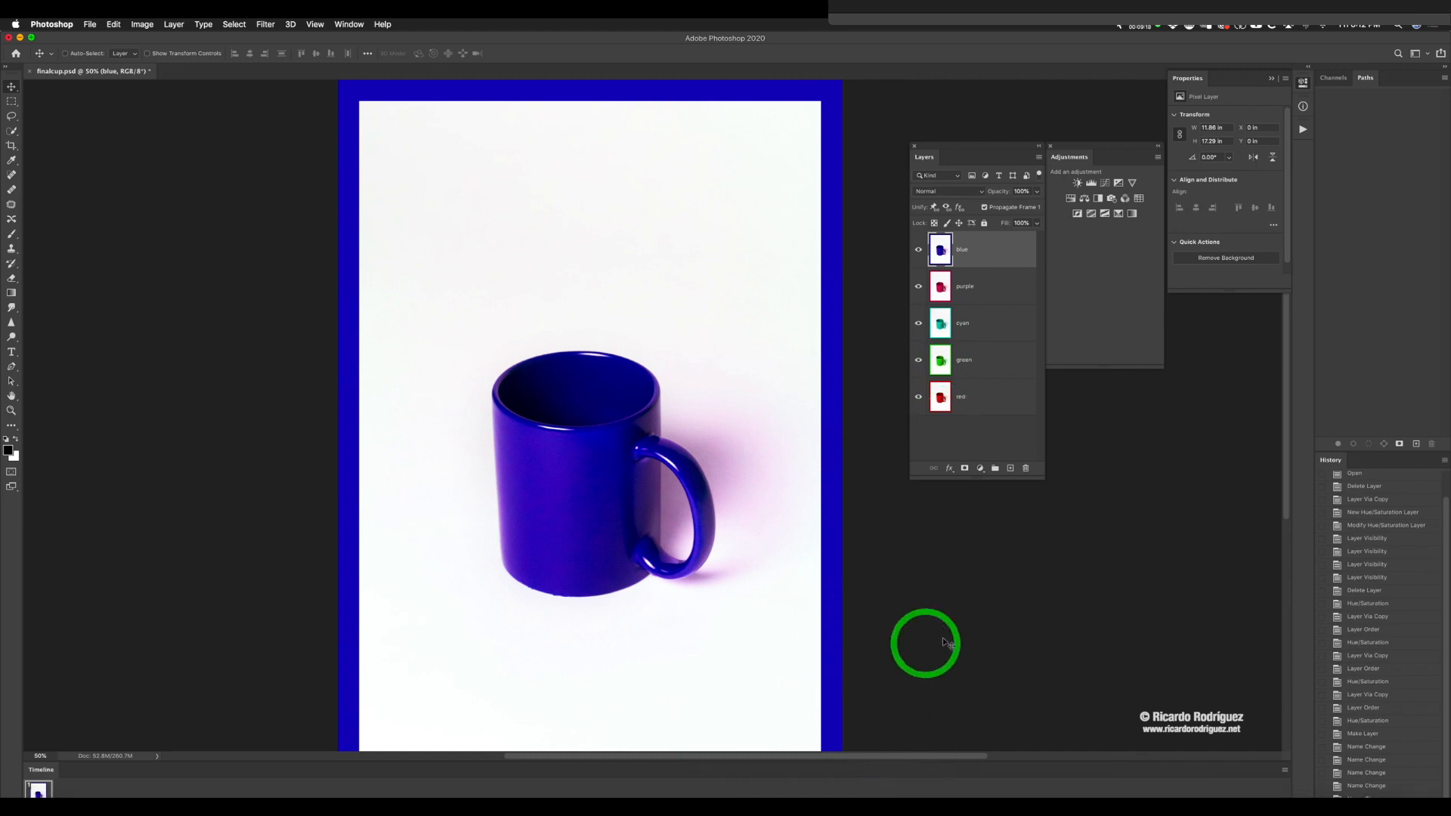
left_click(1285, 772)
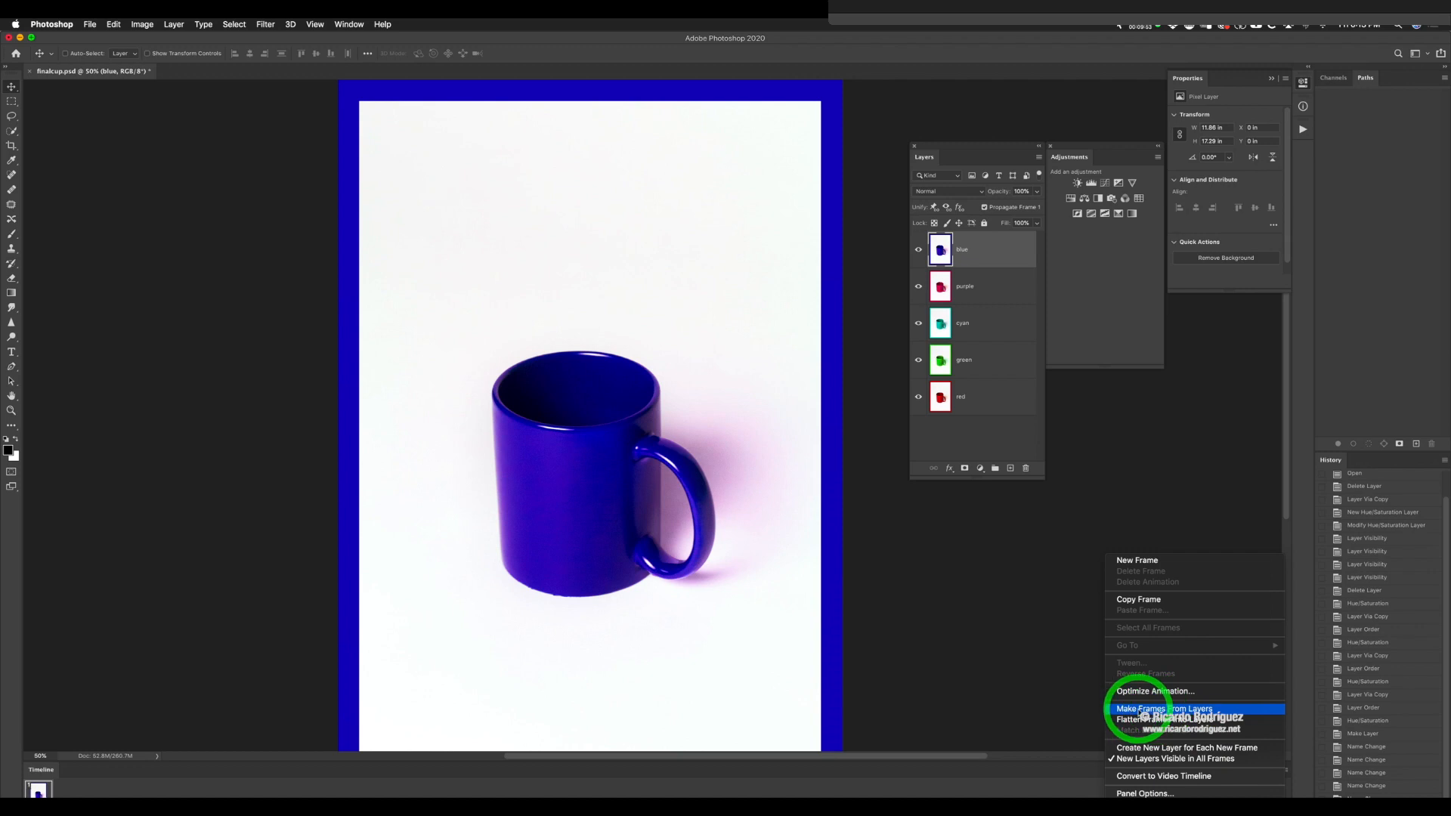
left_click(1138, 710)
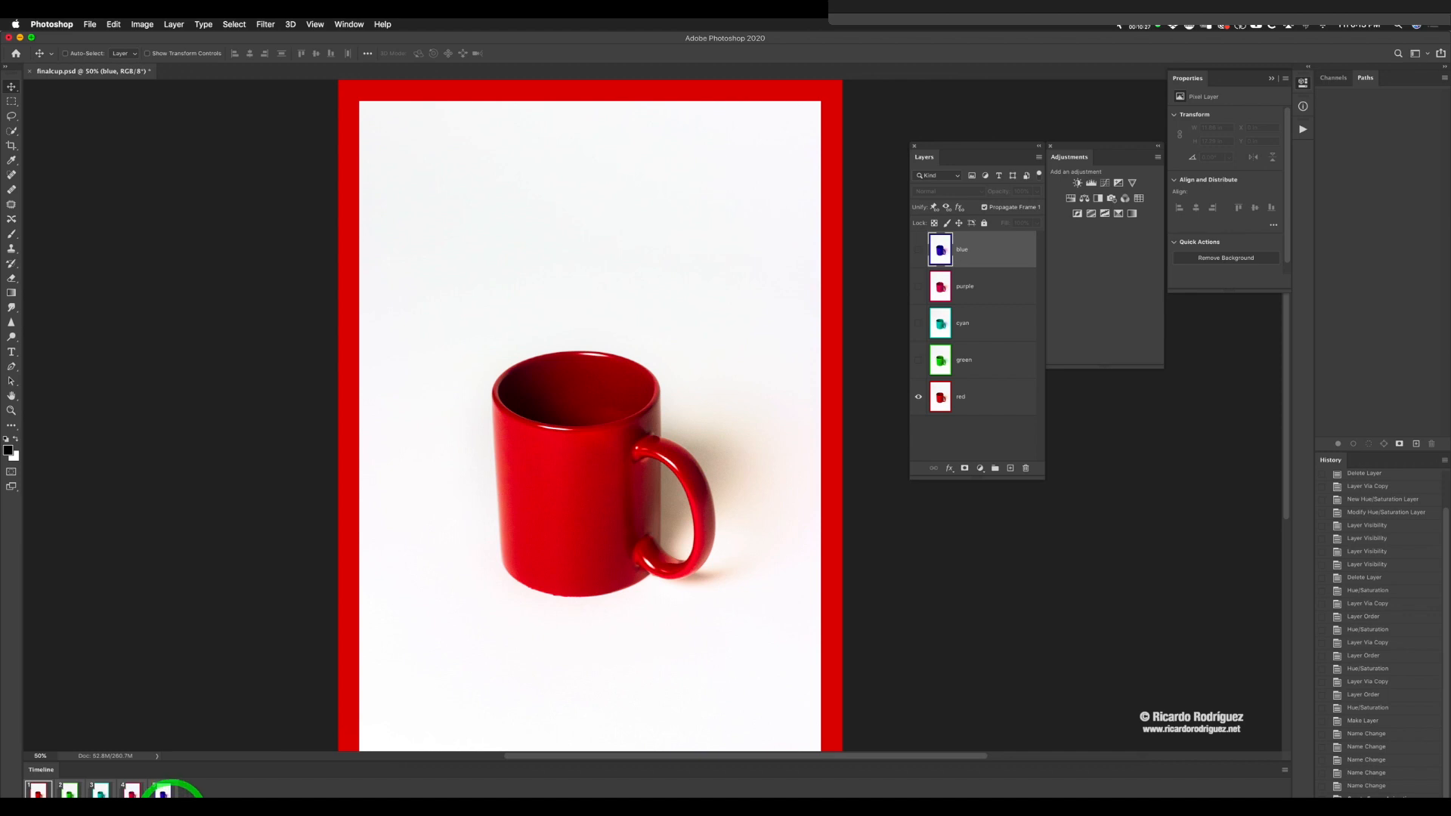
Step: Set the delay of the fifth, blue mug frame to 0.2 seconds and play the animation
left_click(167, 795)
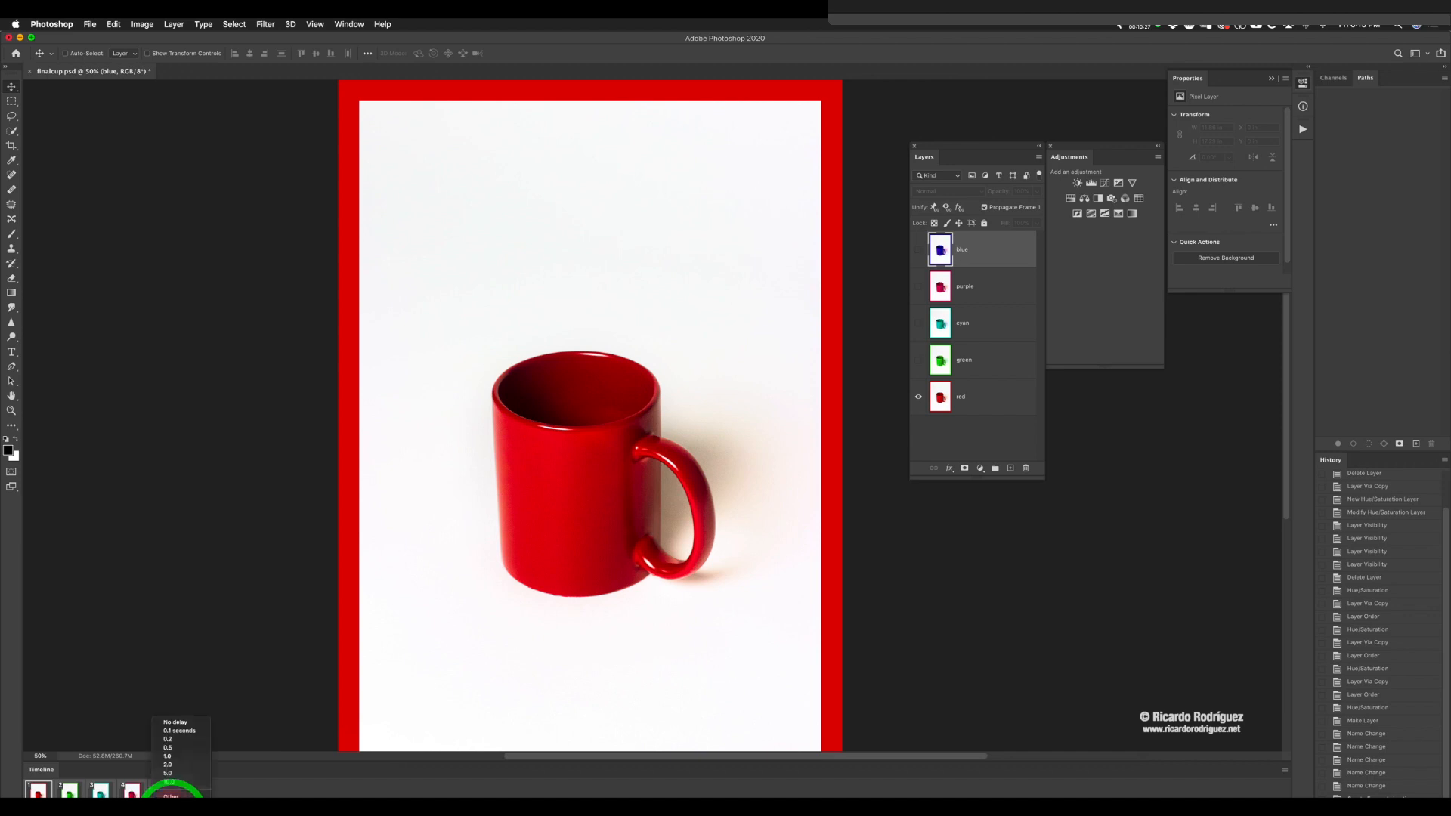
left_click(169, 740)
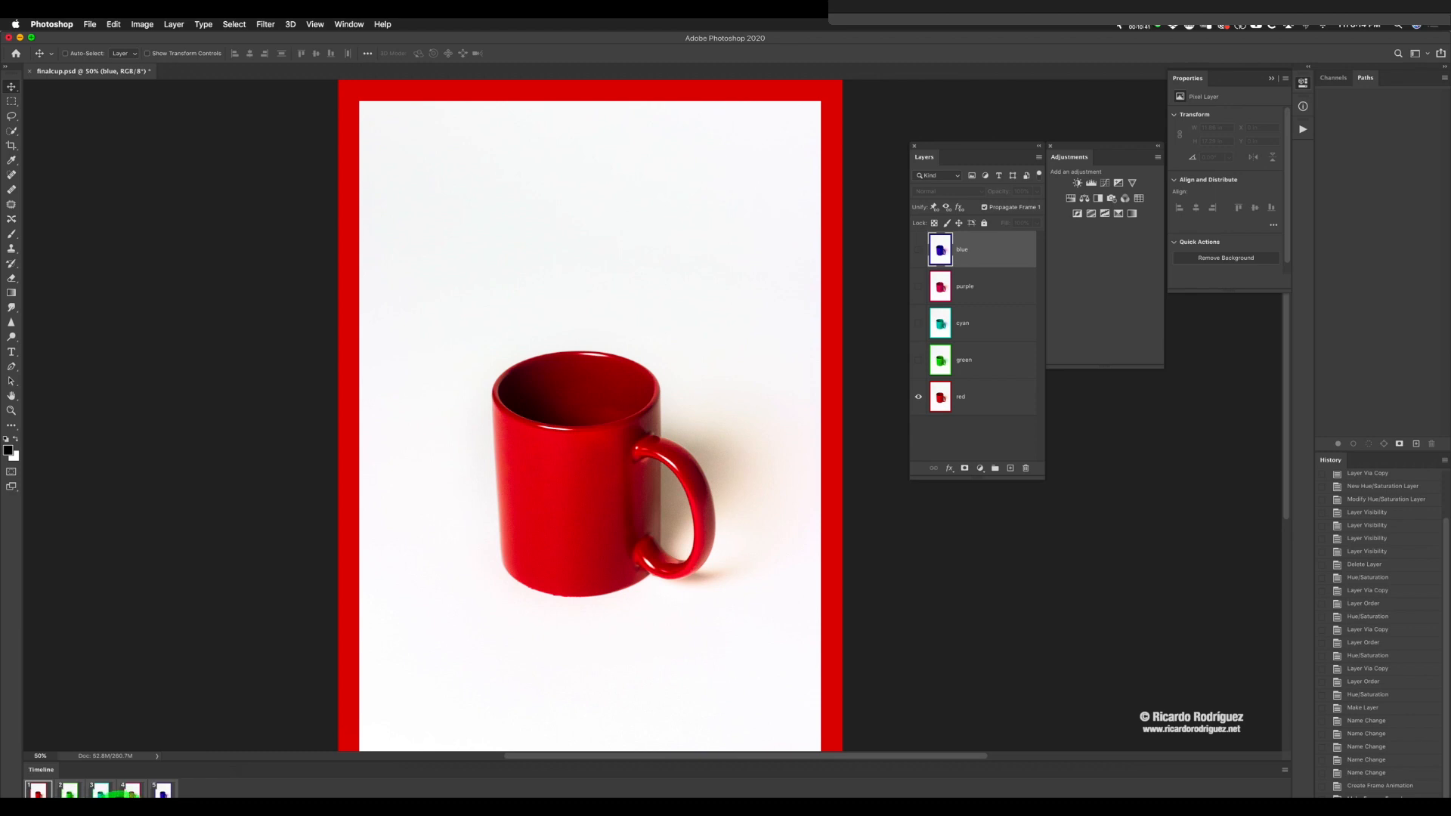
key("space")
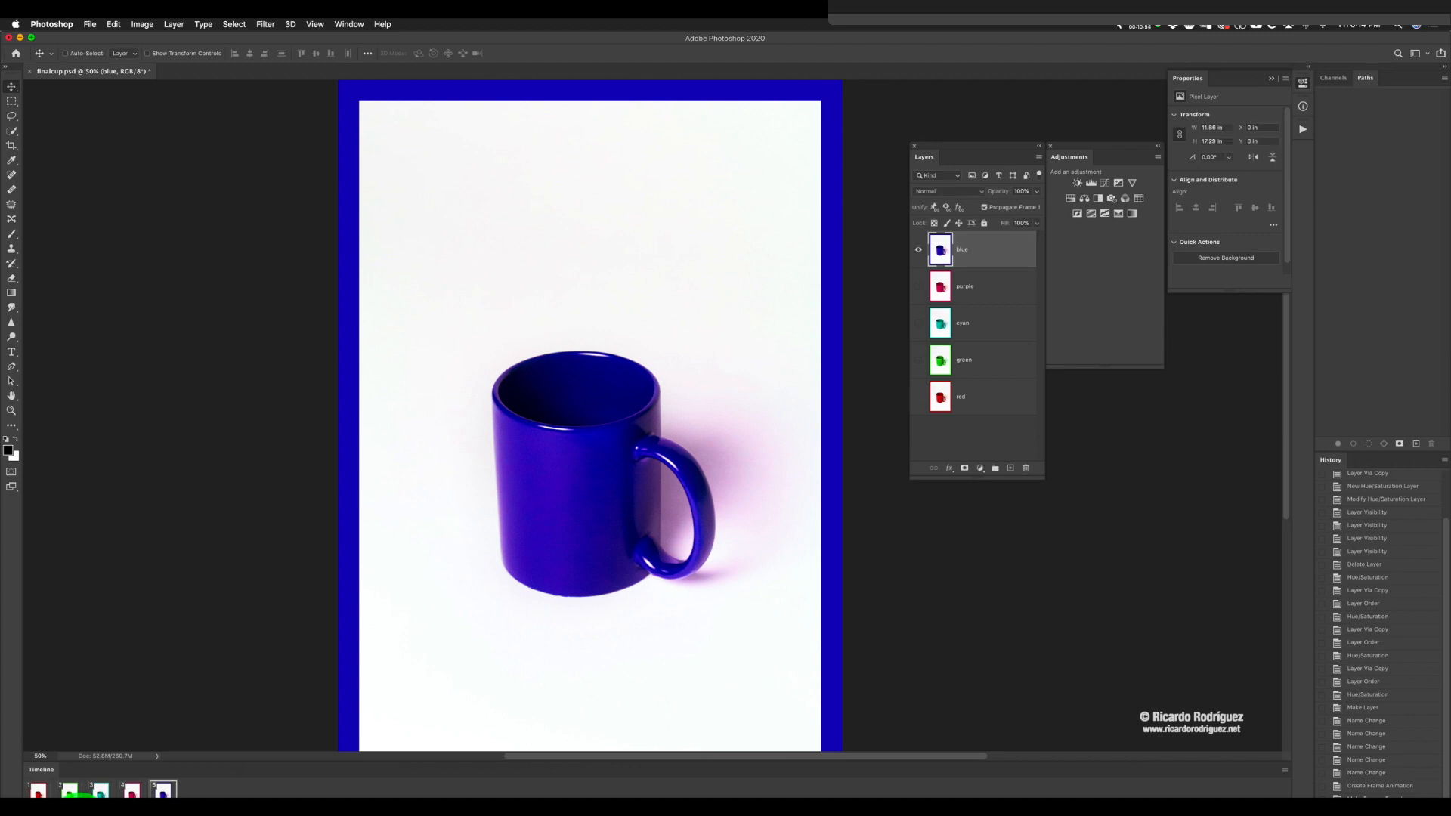
key("space")
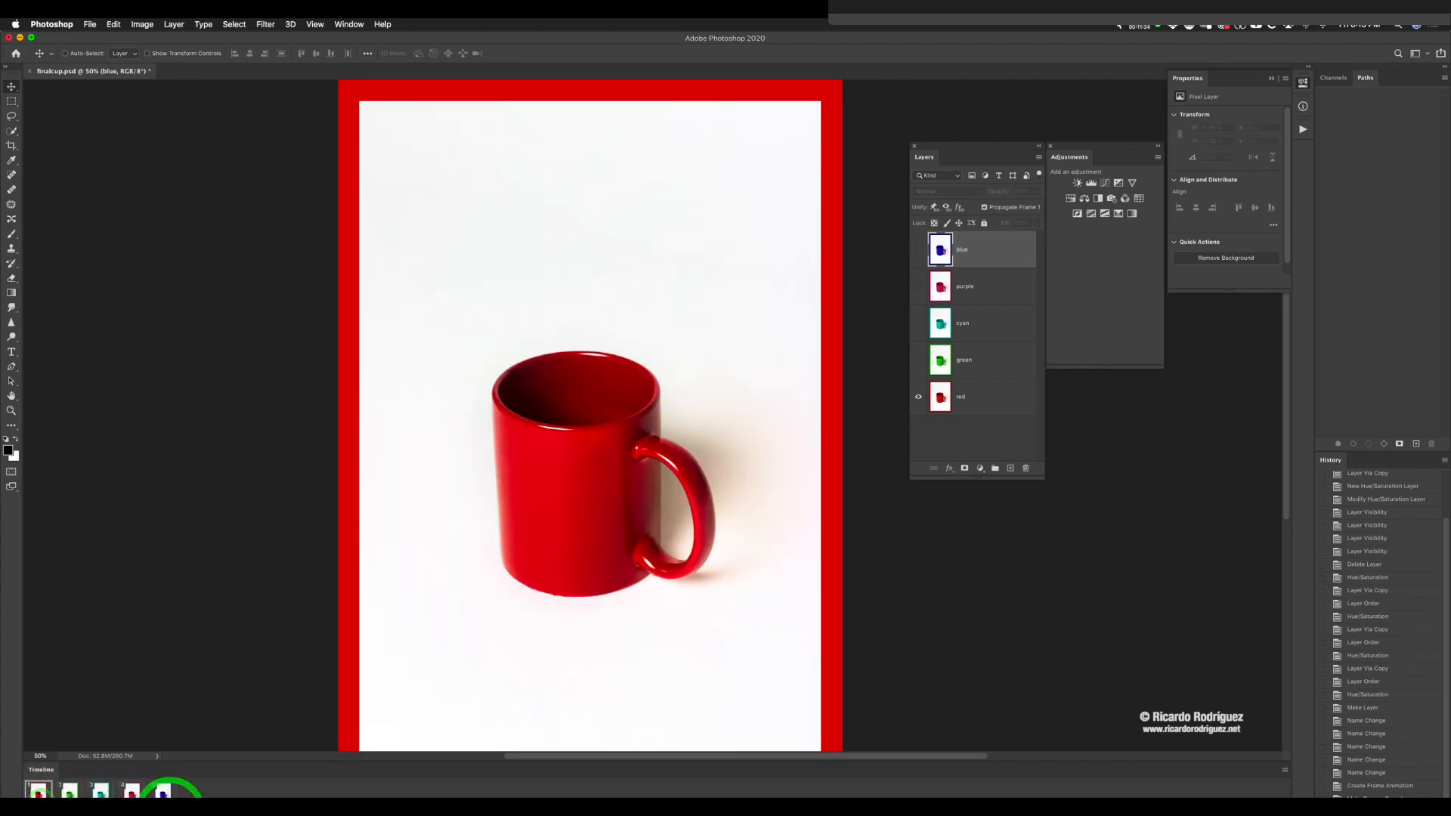
left_click(168, 794)
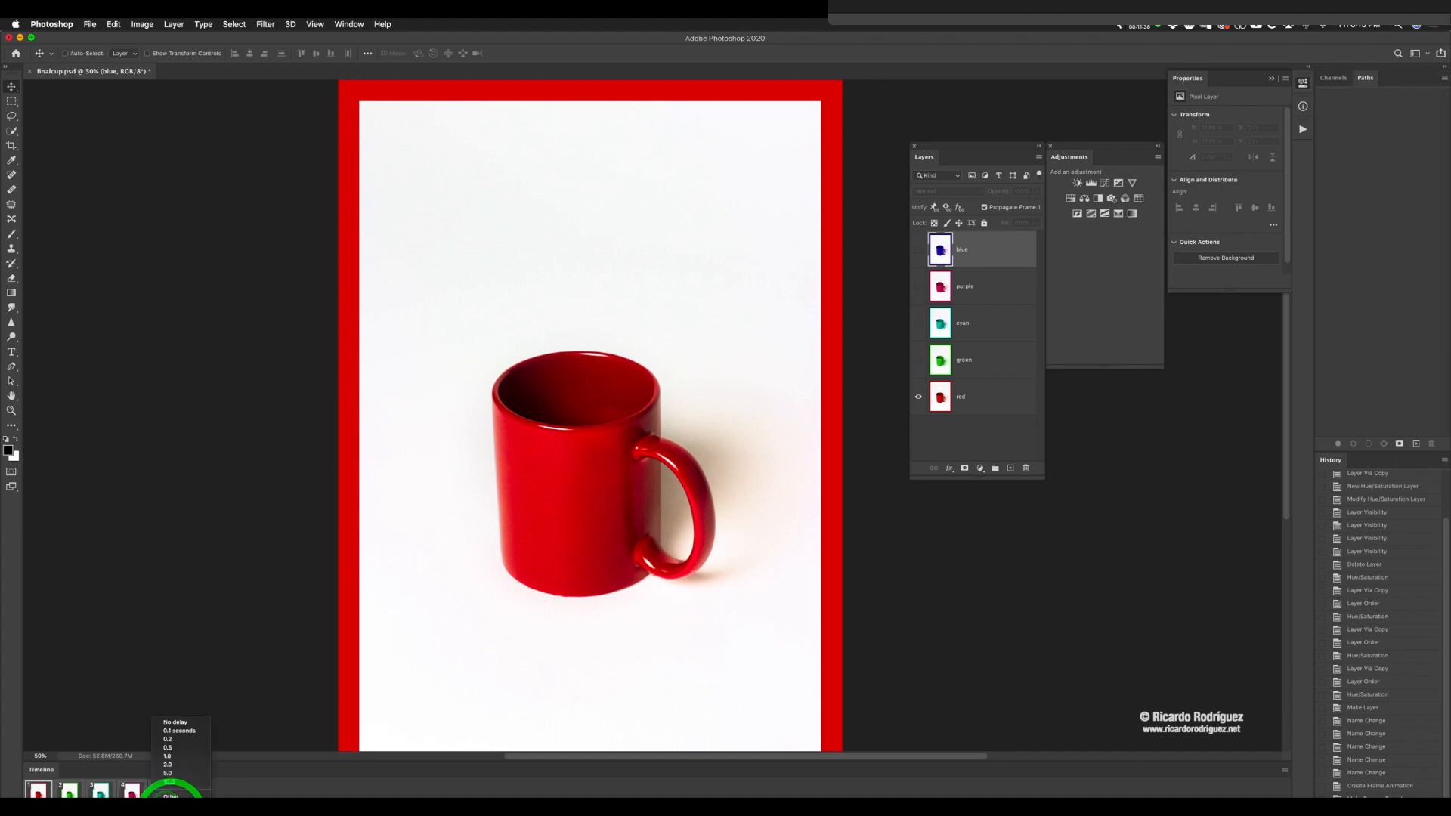
left_click(180, 743)
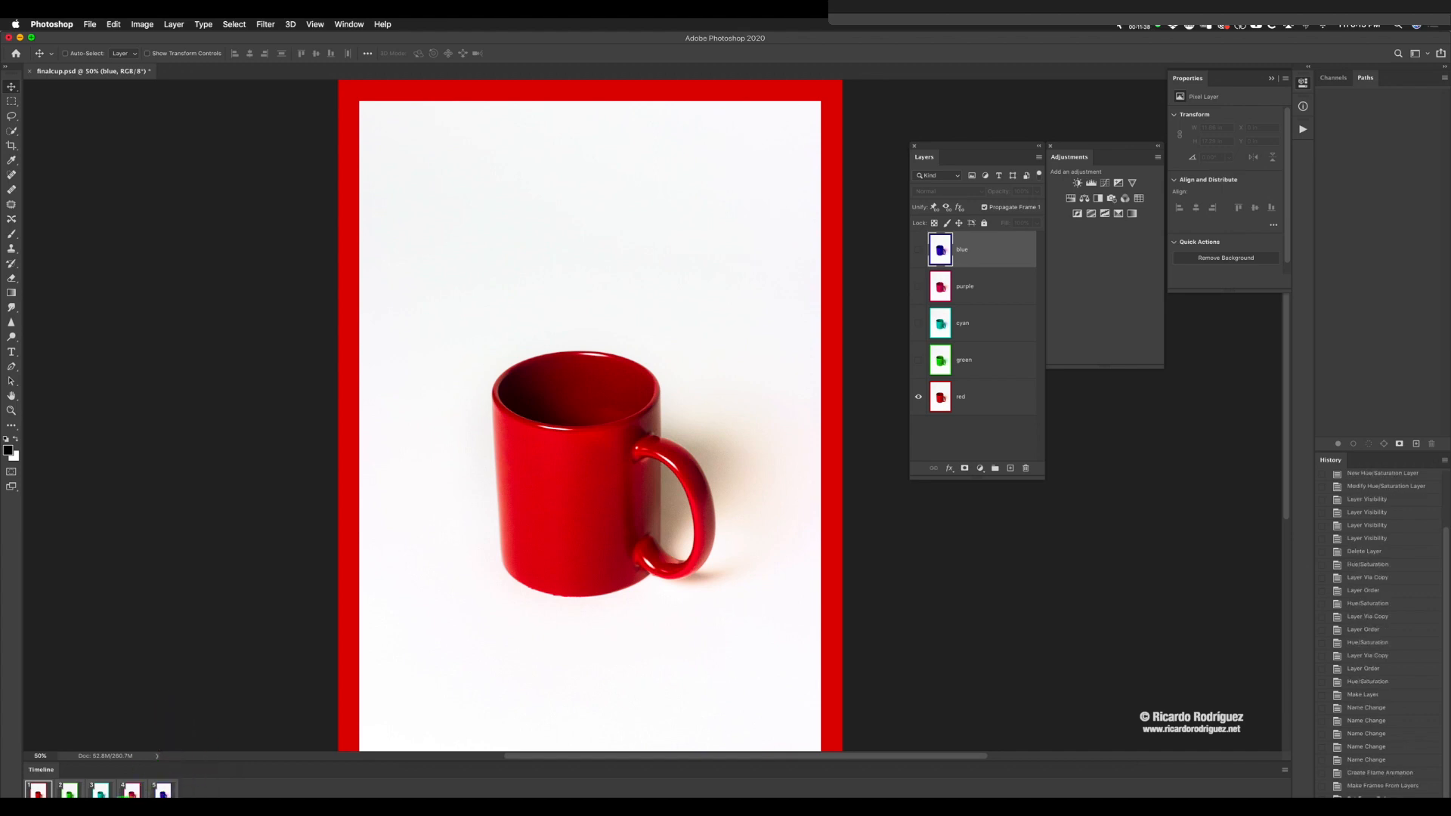
left_click(122, 811)
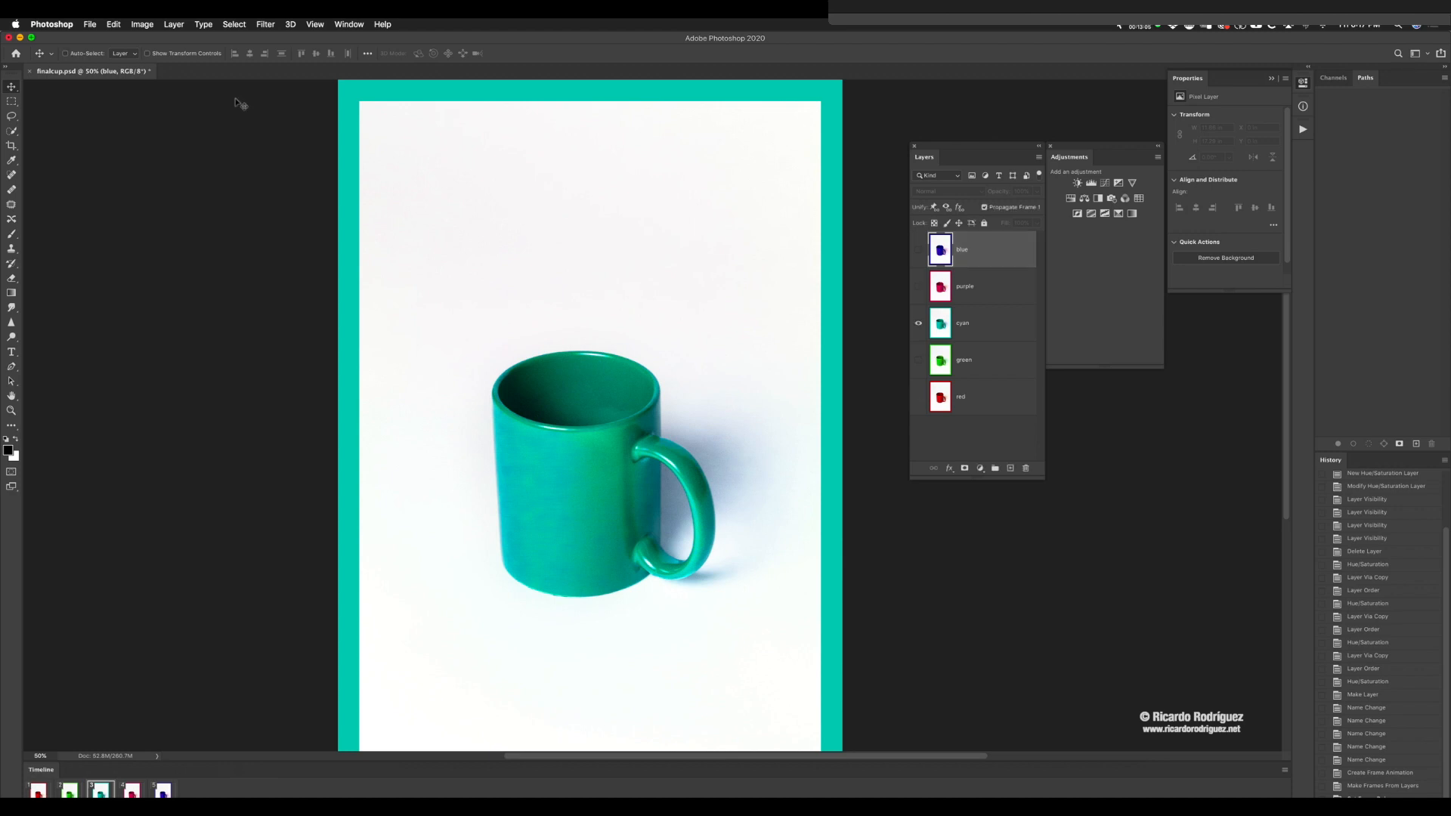
Step: Resize the image in pixels to a height of 800 px at a resolution of 72 pixels/inch
left_click(145, 25)
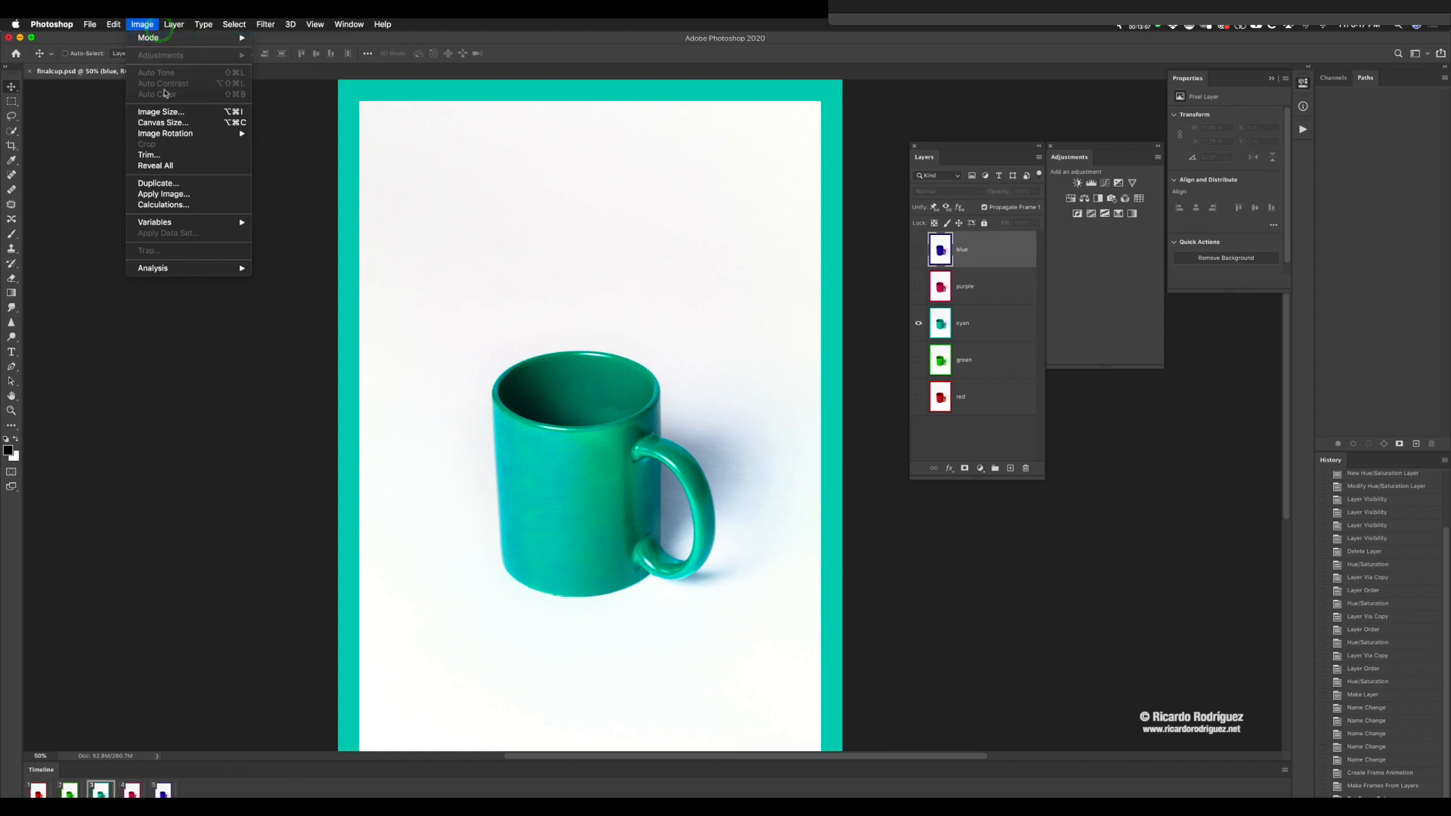
left_click(160, 112)
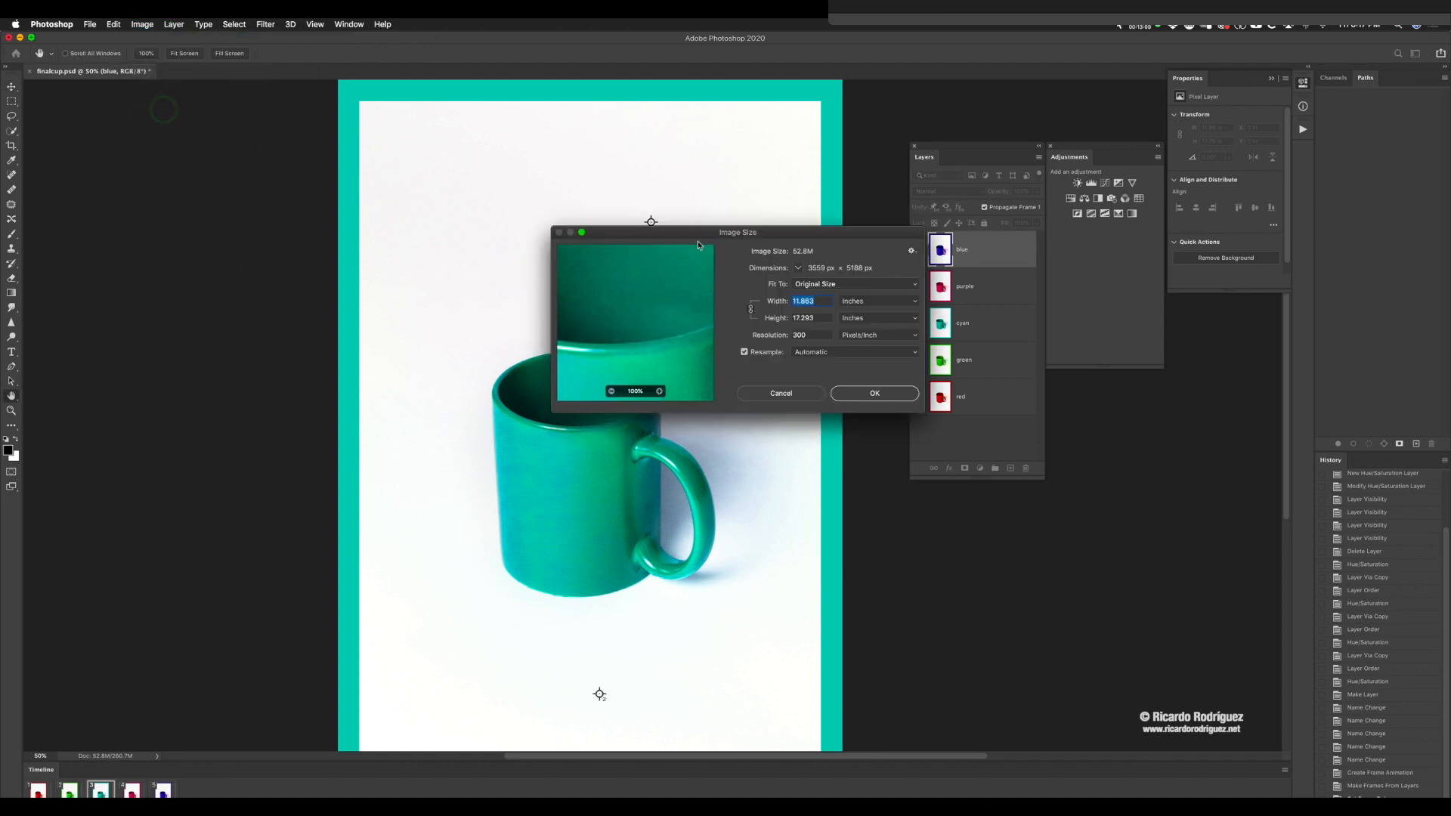
left_click(760, 334)
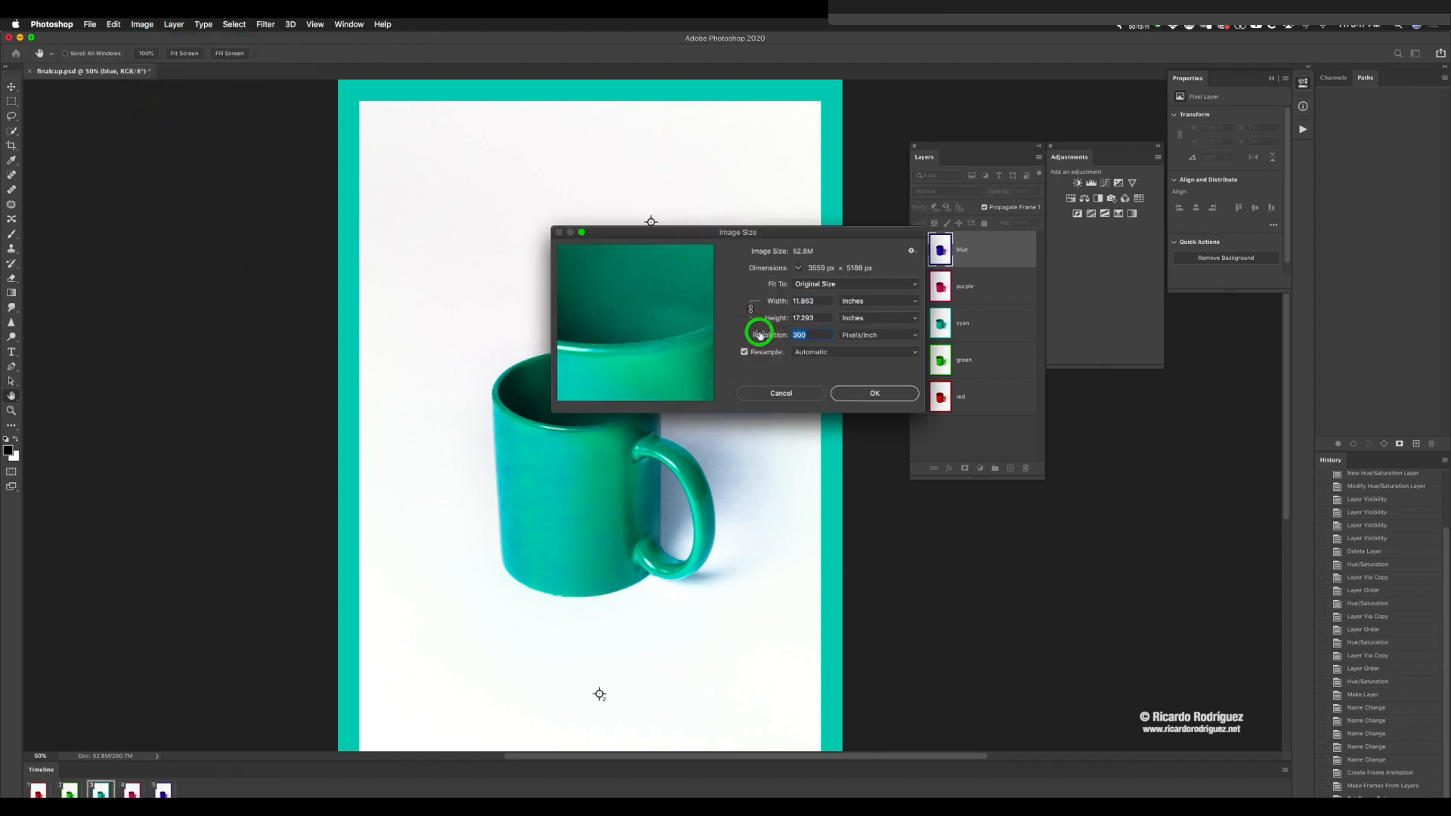
left_click(896, 301)
left_click(872, 292)
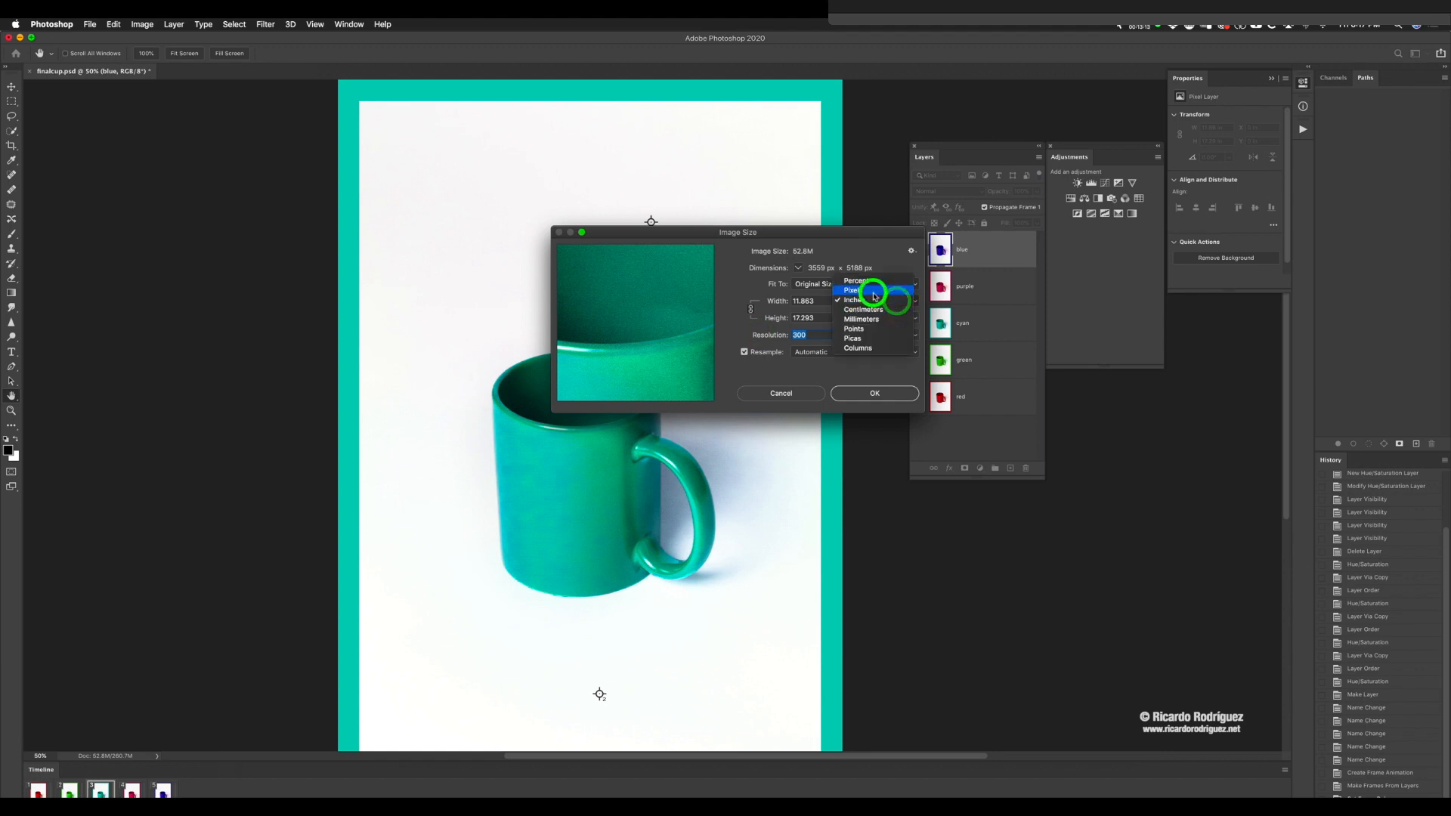
left_click(775, 335)
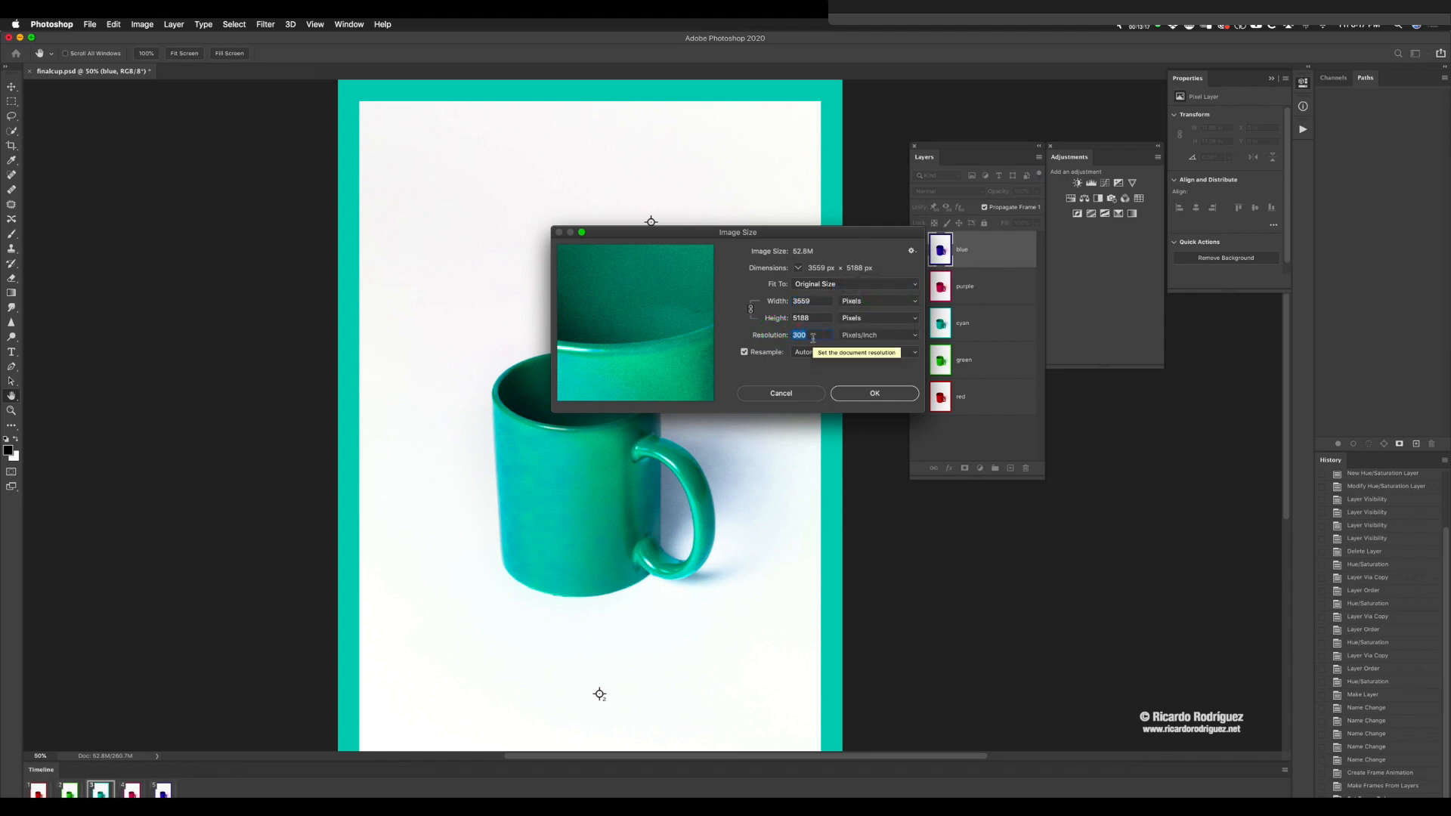
type("72")
left_click(805, 317)
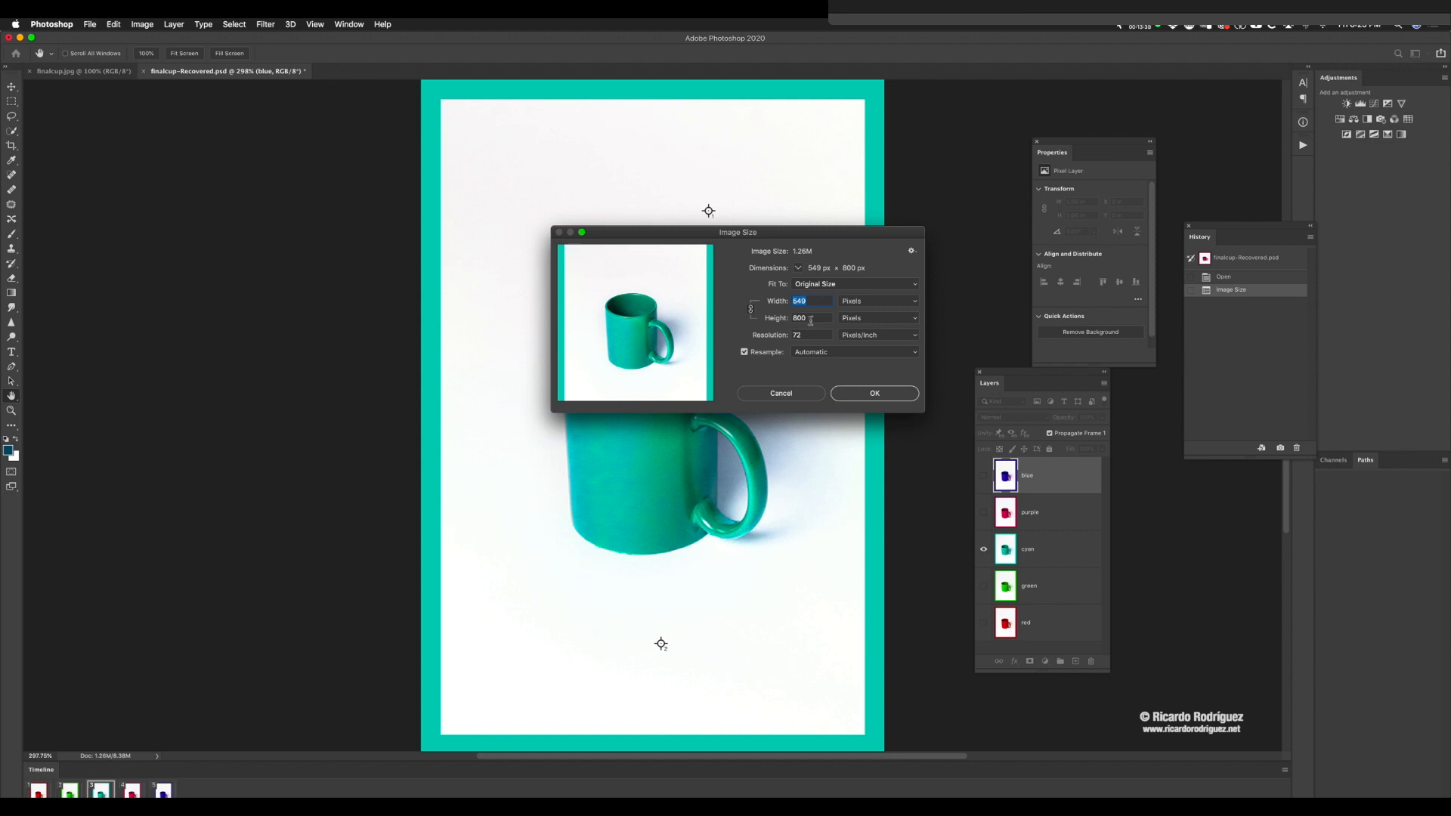
left_click(869, 392)
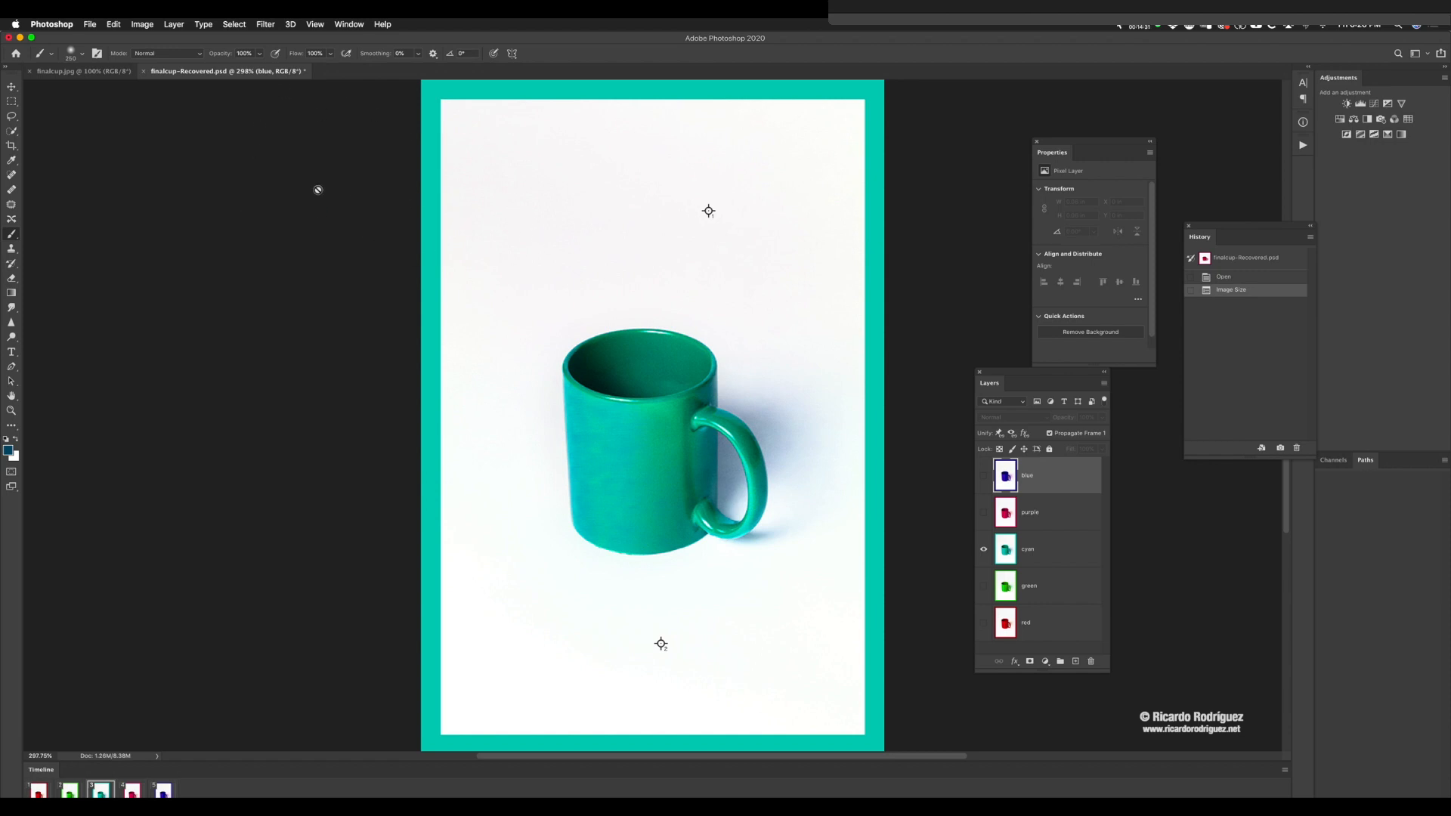
Step: Return to the first frame, the red mug, and play the resized animation
left_click(375, 193)
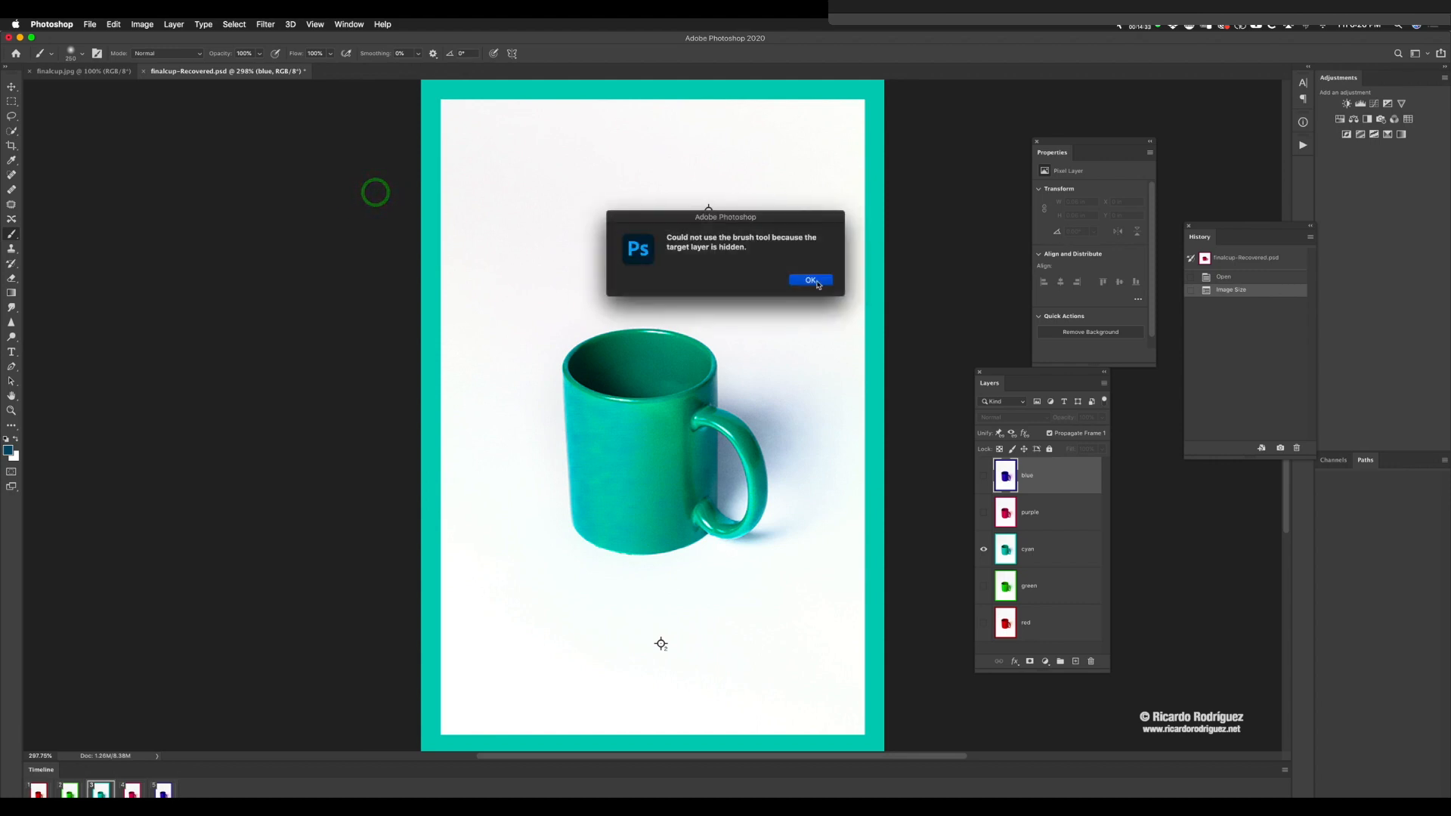
left_click(816, 280)
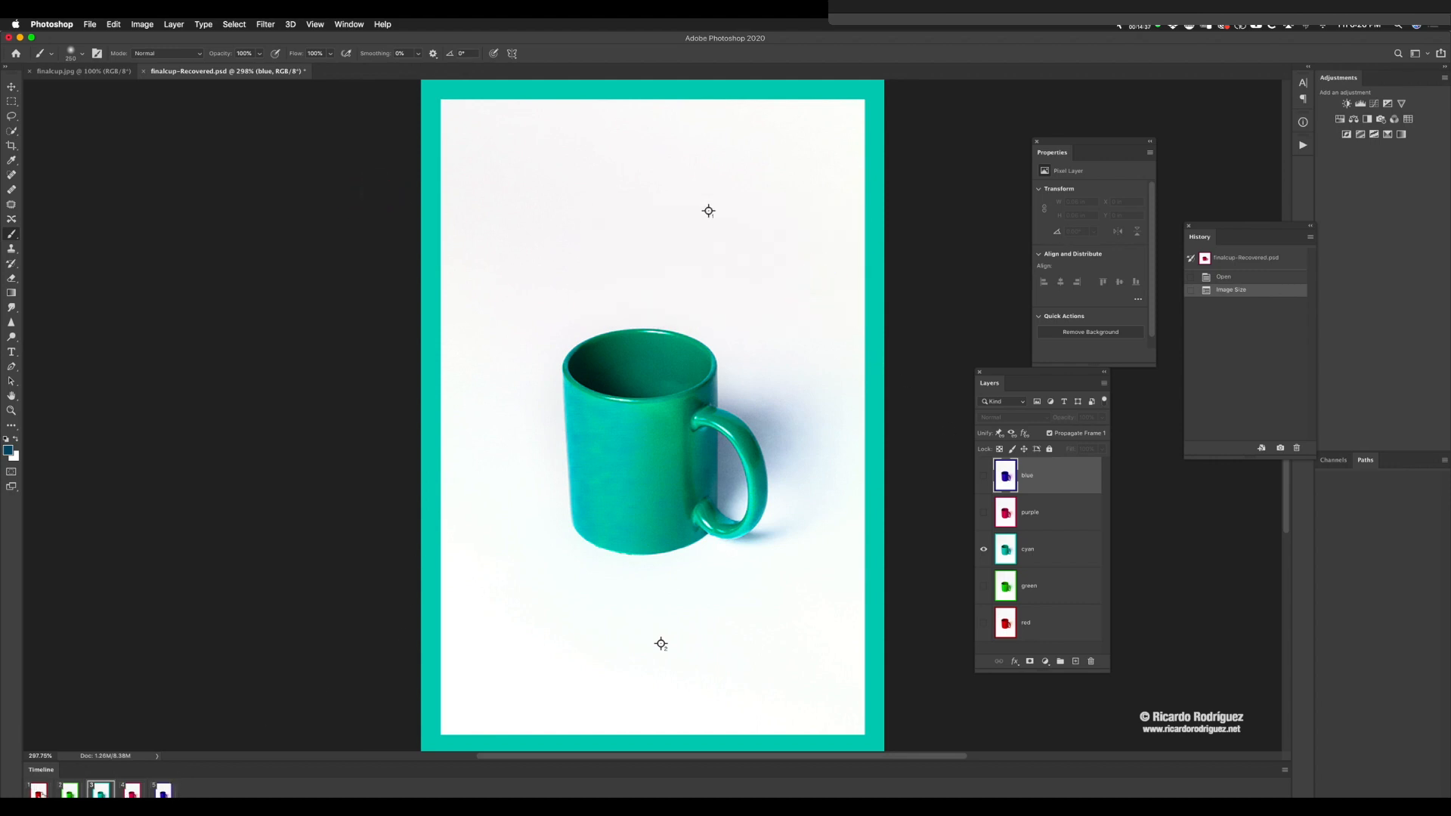
left_click(38, 791)
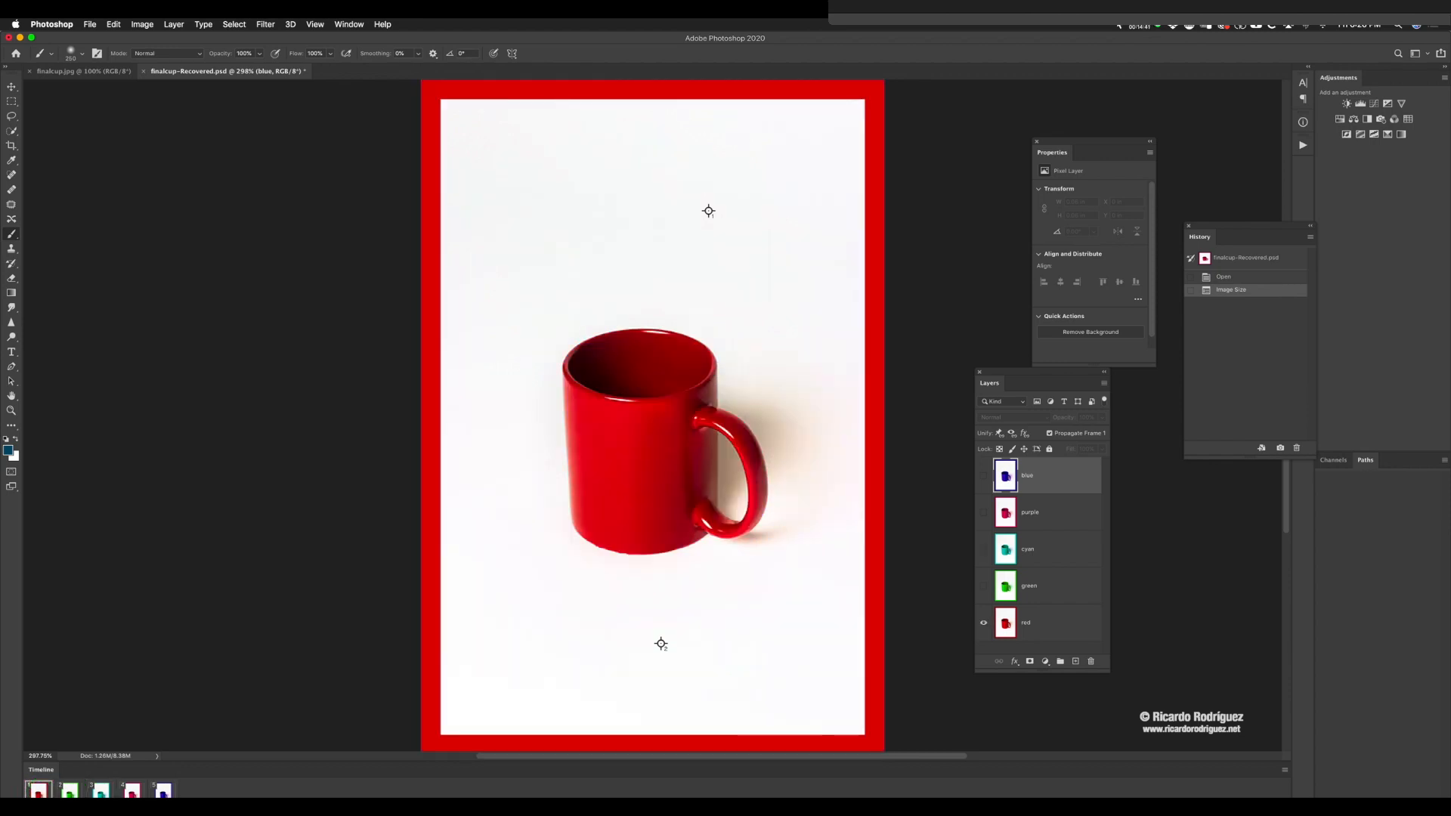
key("space")
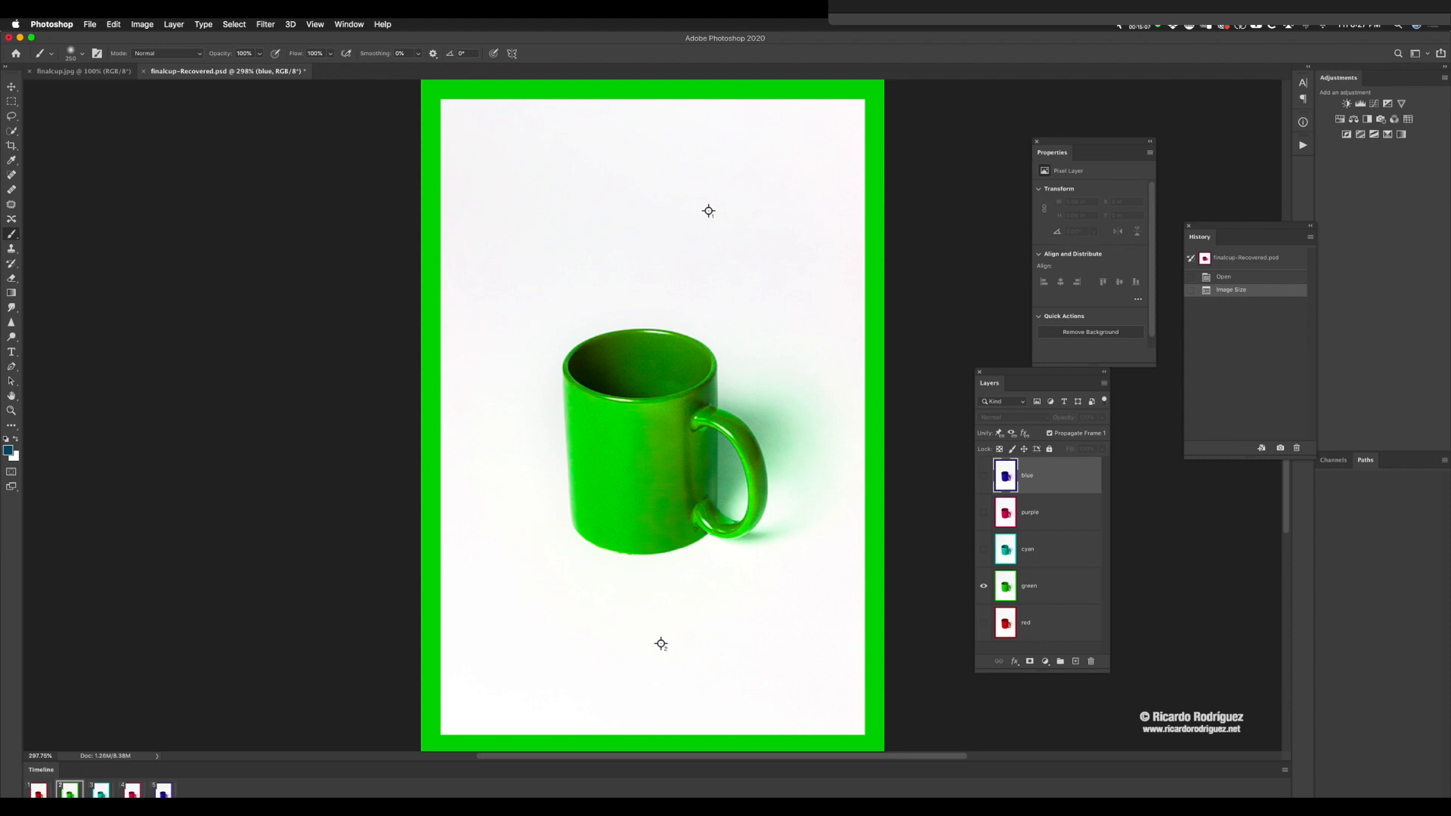
Step: Check the resized image's pixel dimensions and resolution, and view the mug at several magnifications
key("super+alt+i")
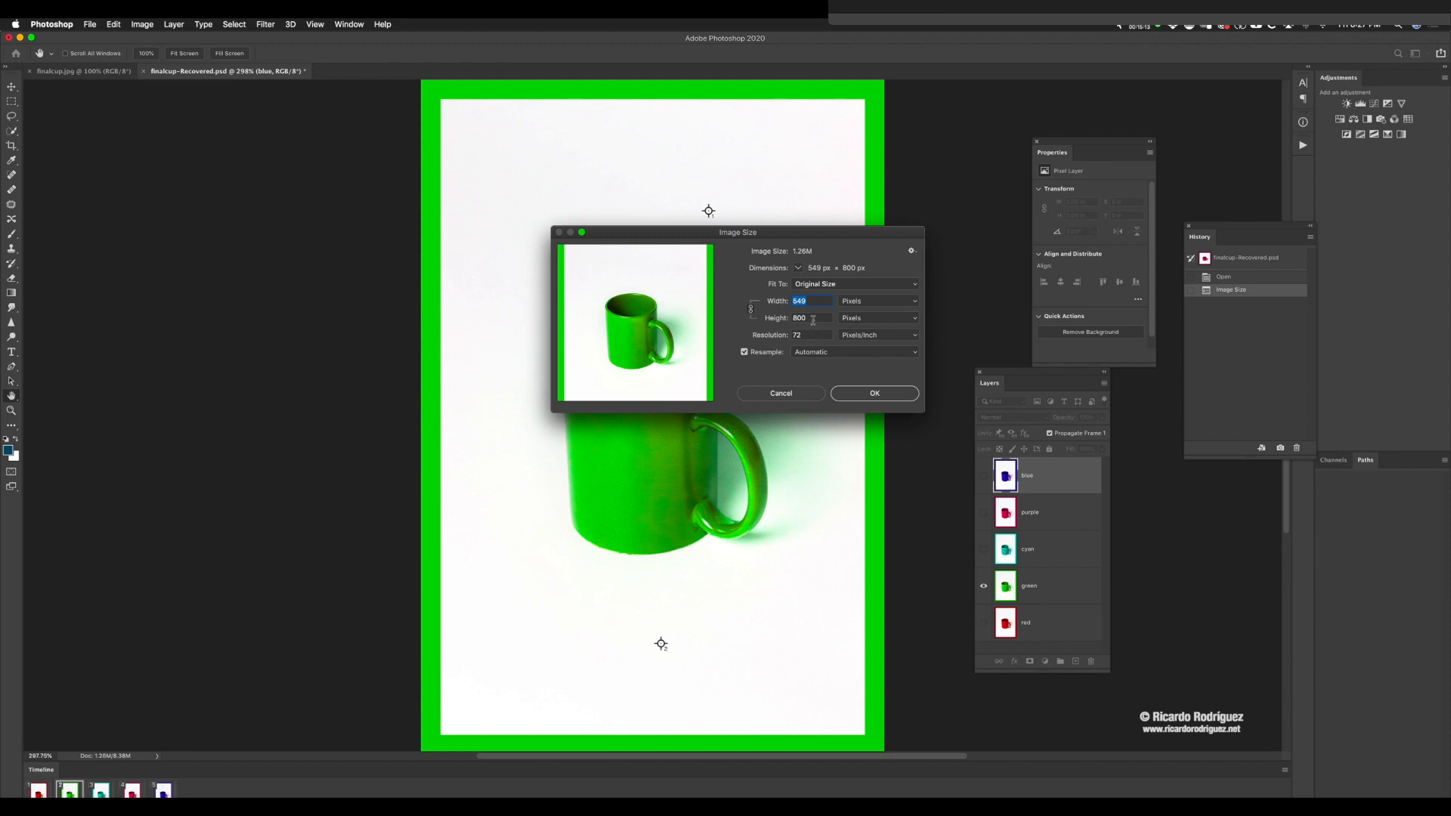
left_click(801, 317)
left_click(793, 397)
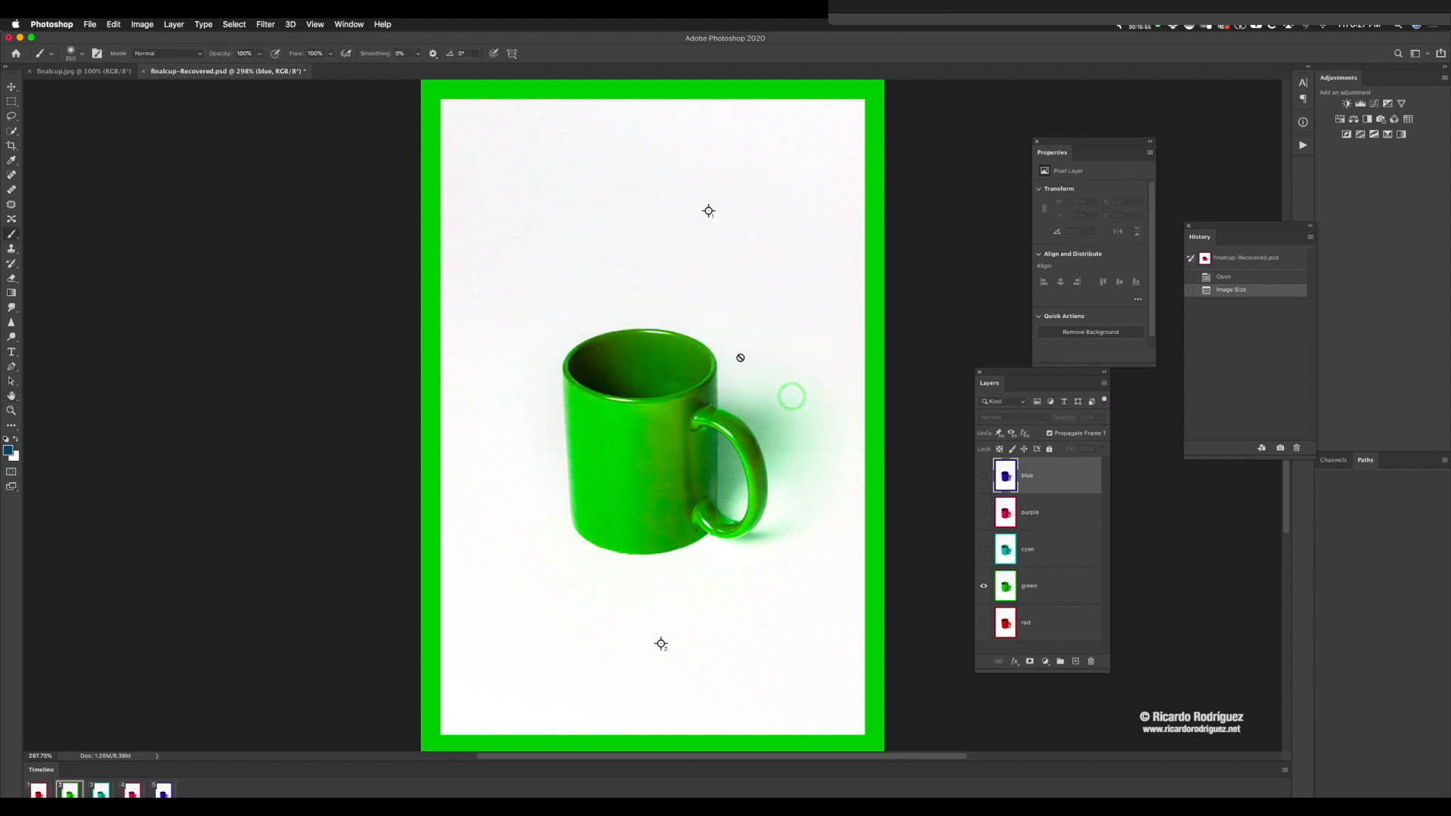
key("super+minus")
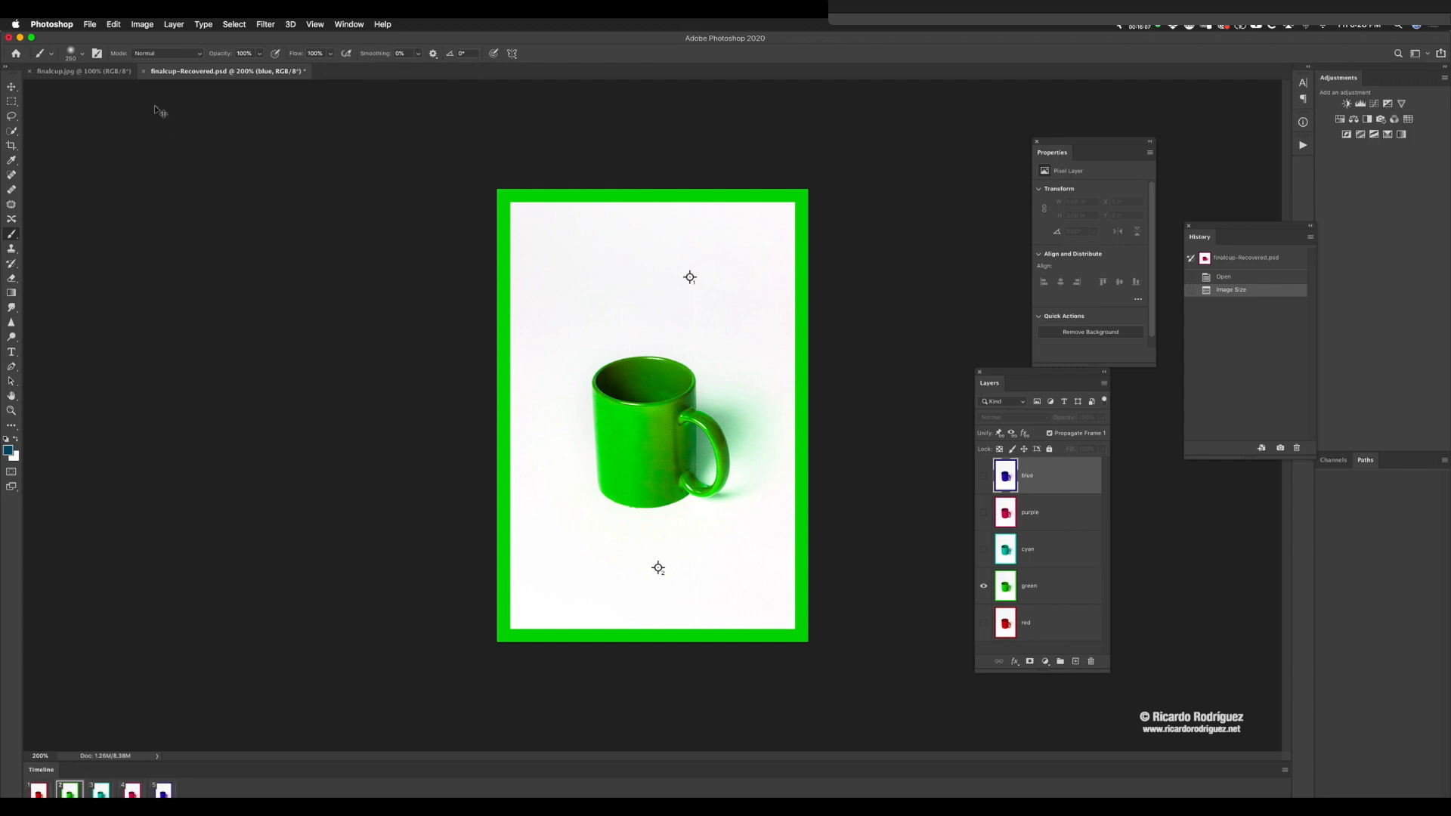
key("super+minus")
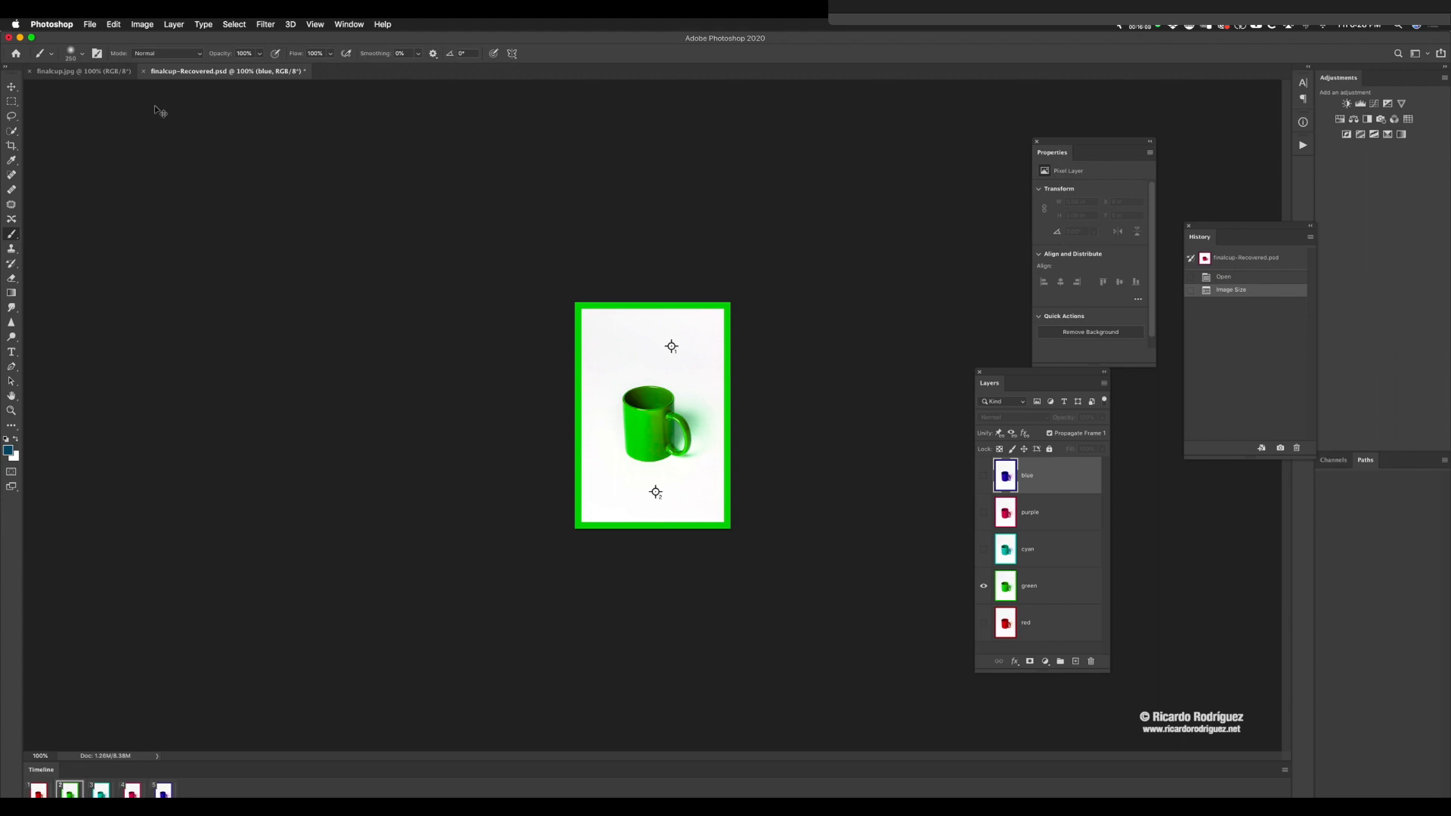
key("super+minus")
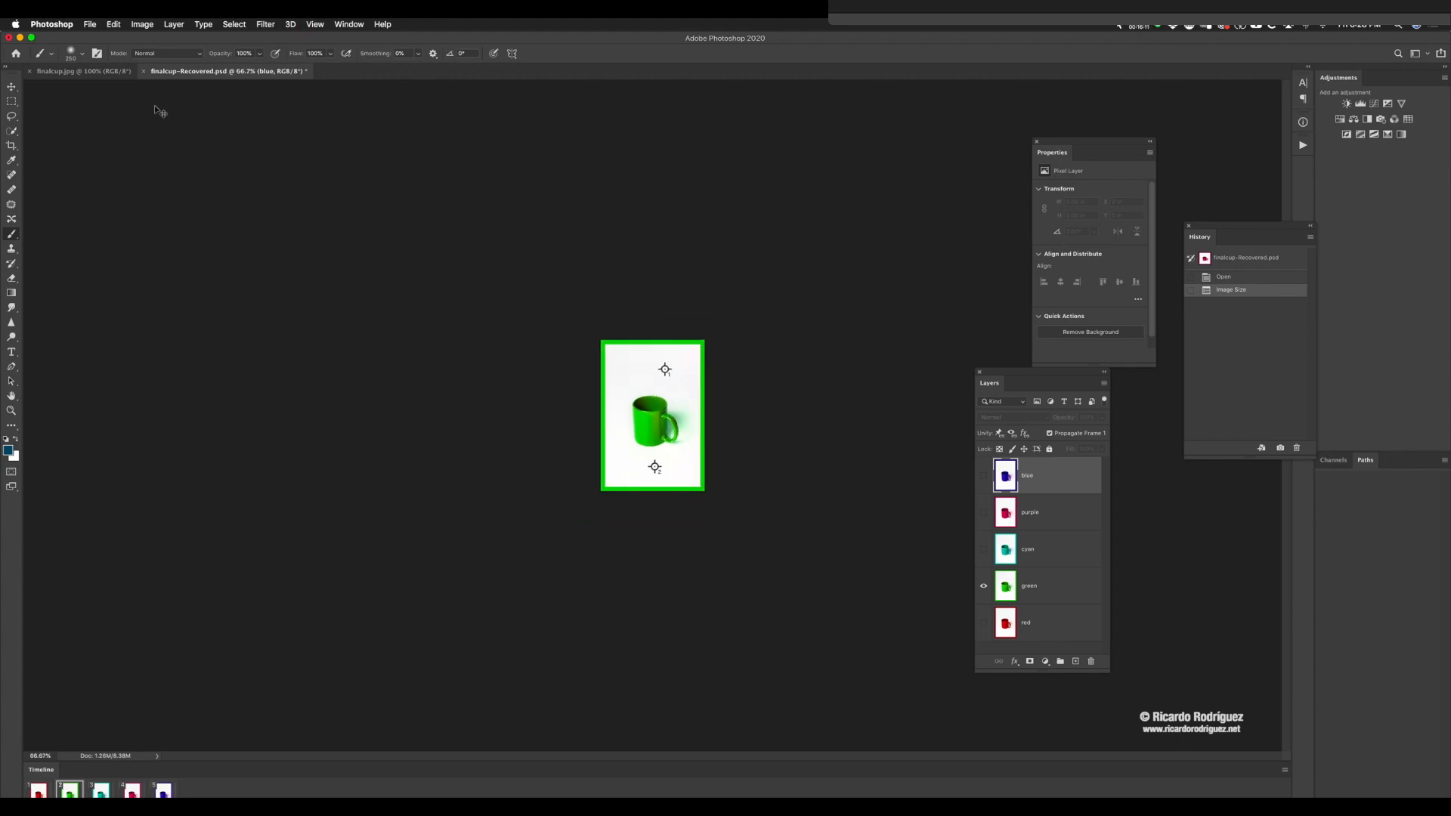
key("super+plus")
key("super+plus")
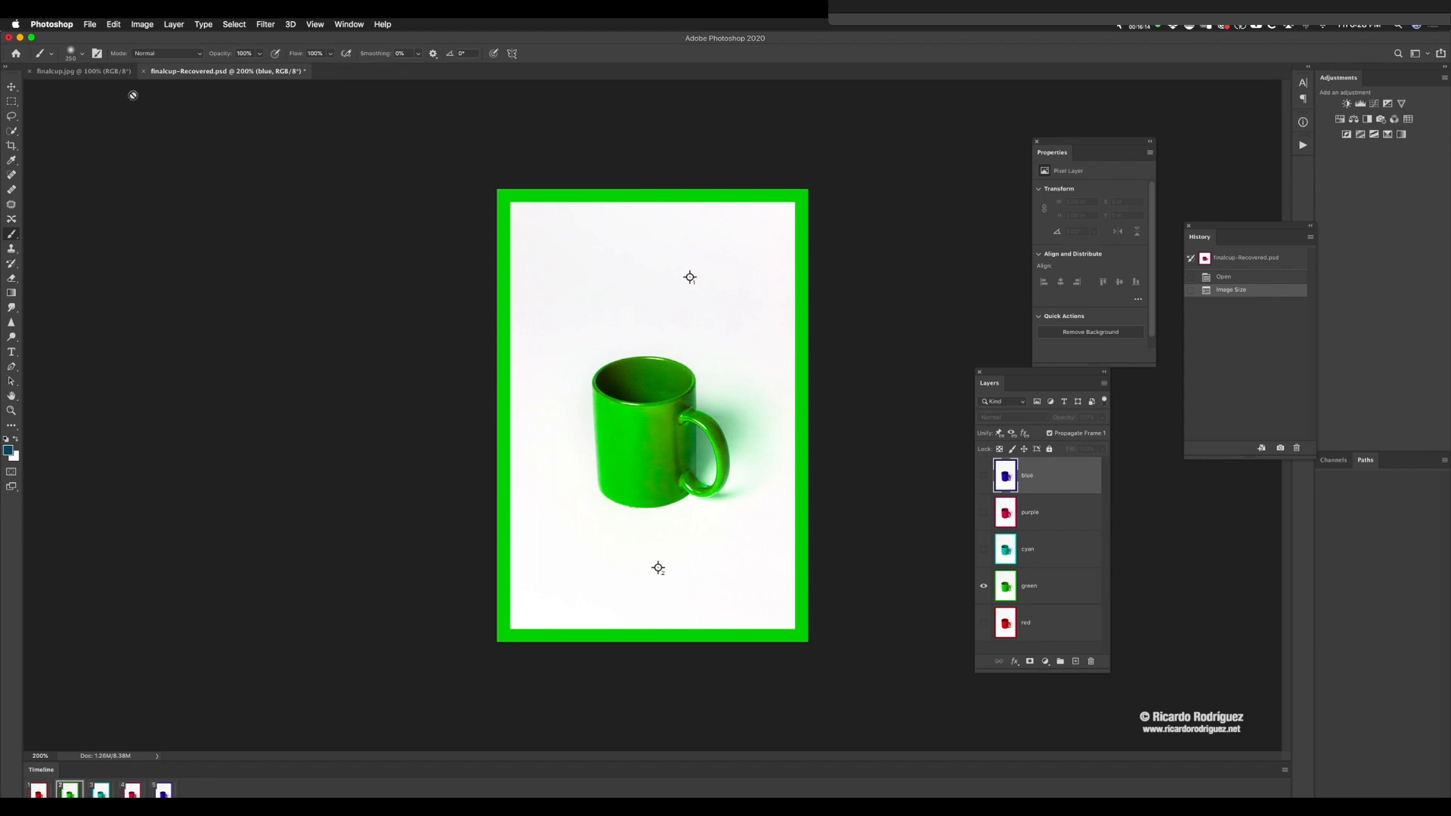
Step: Open the legacy Save for Web export, switch the file format to JPEG and back to GIF
left_click(90, 25)
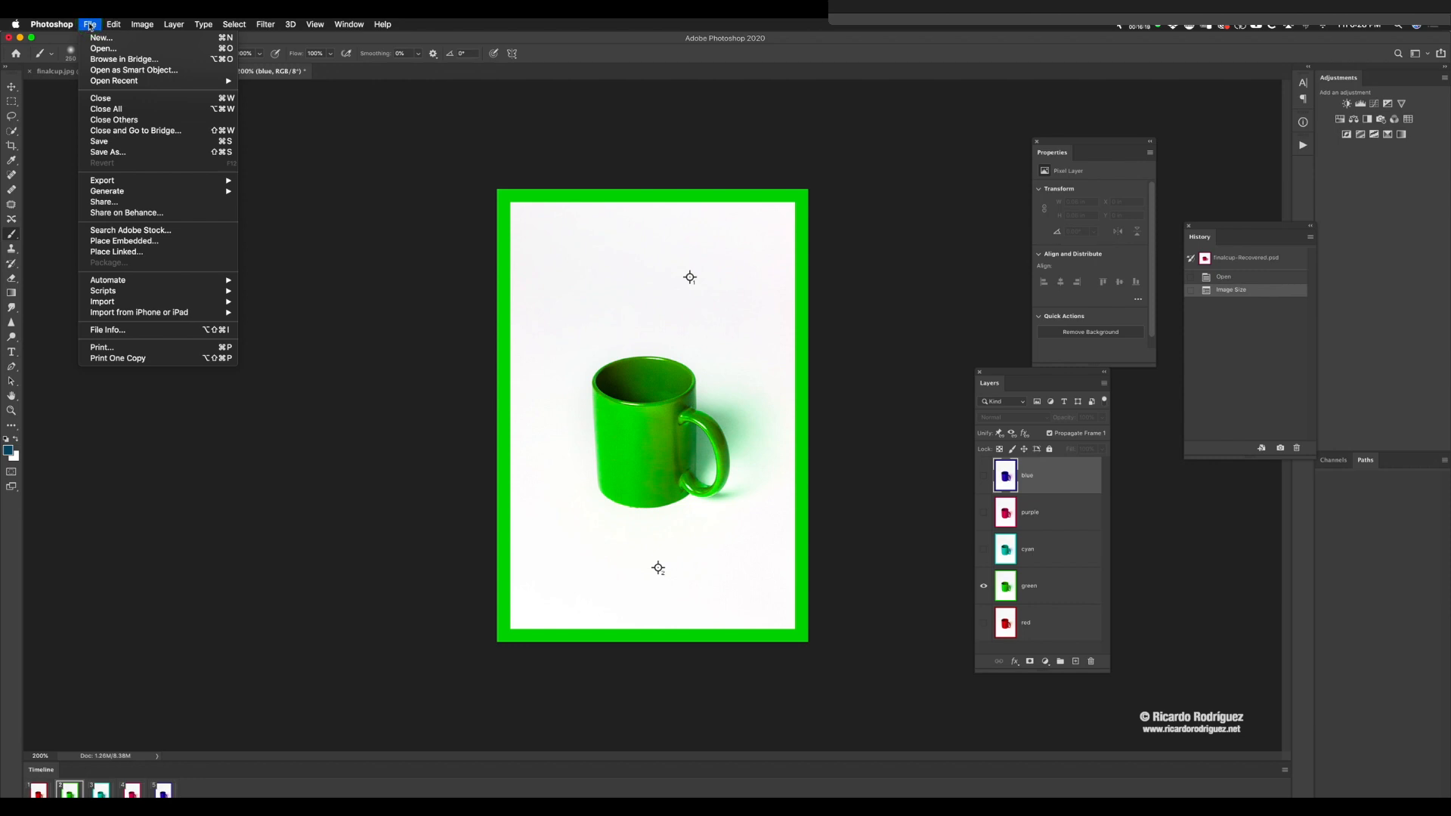
mouse_move(140, 180)
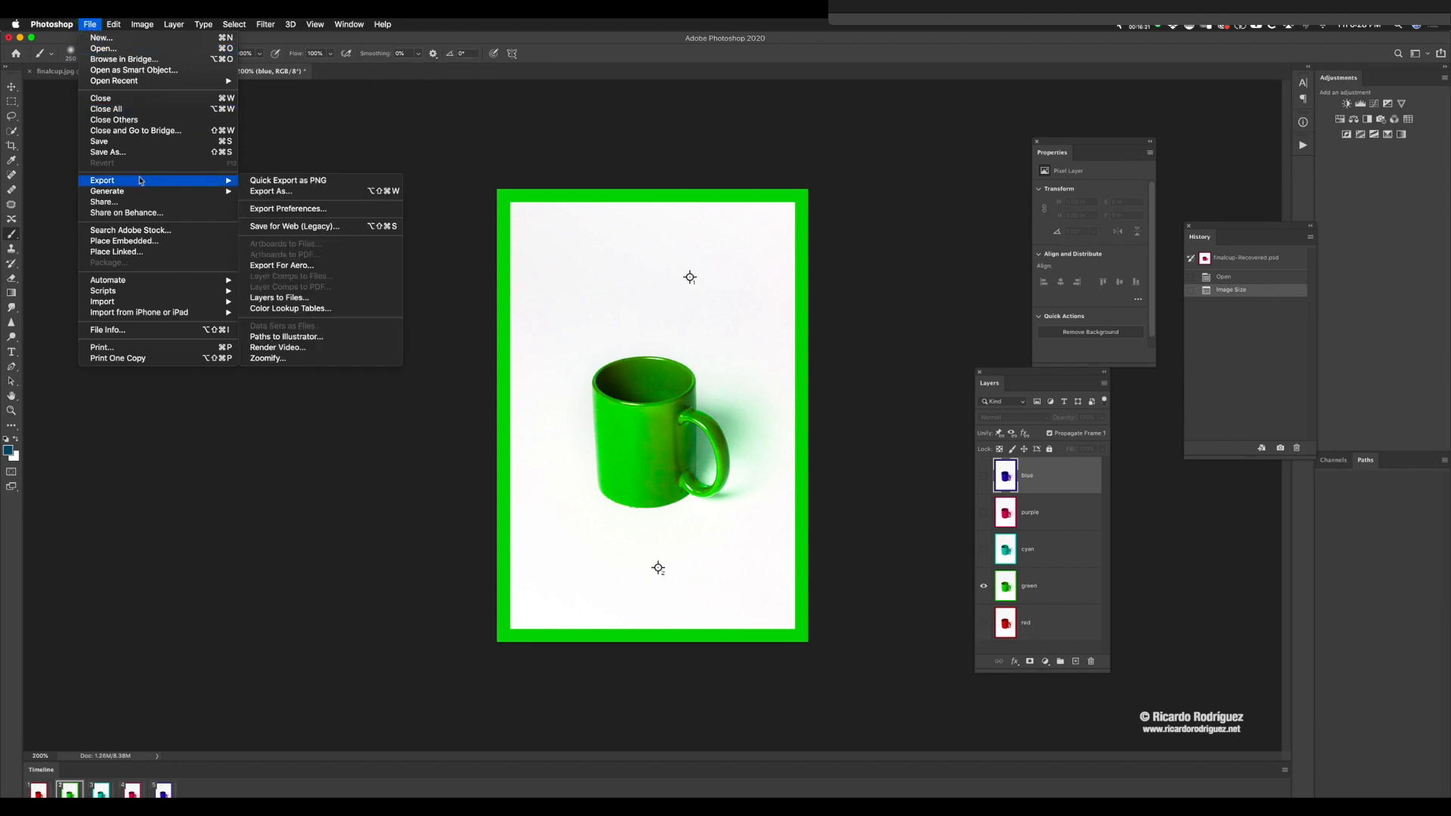
left_click(298, 228)
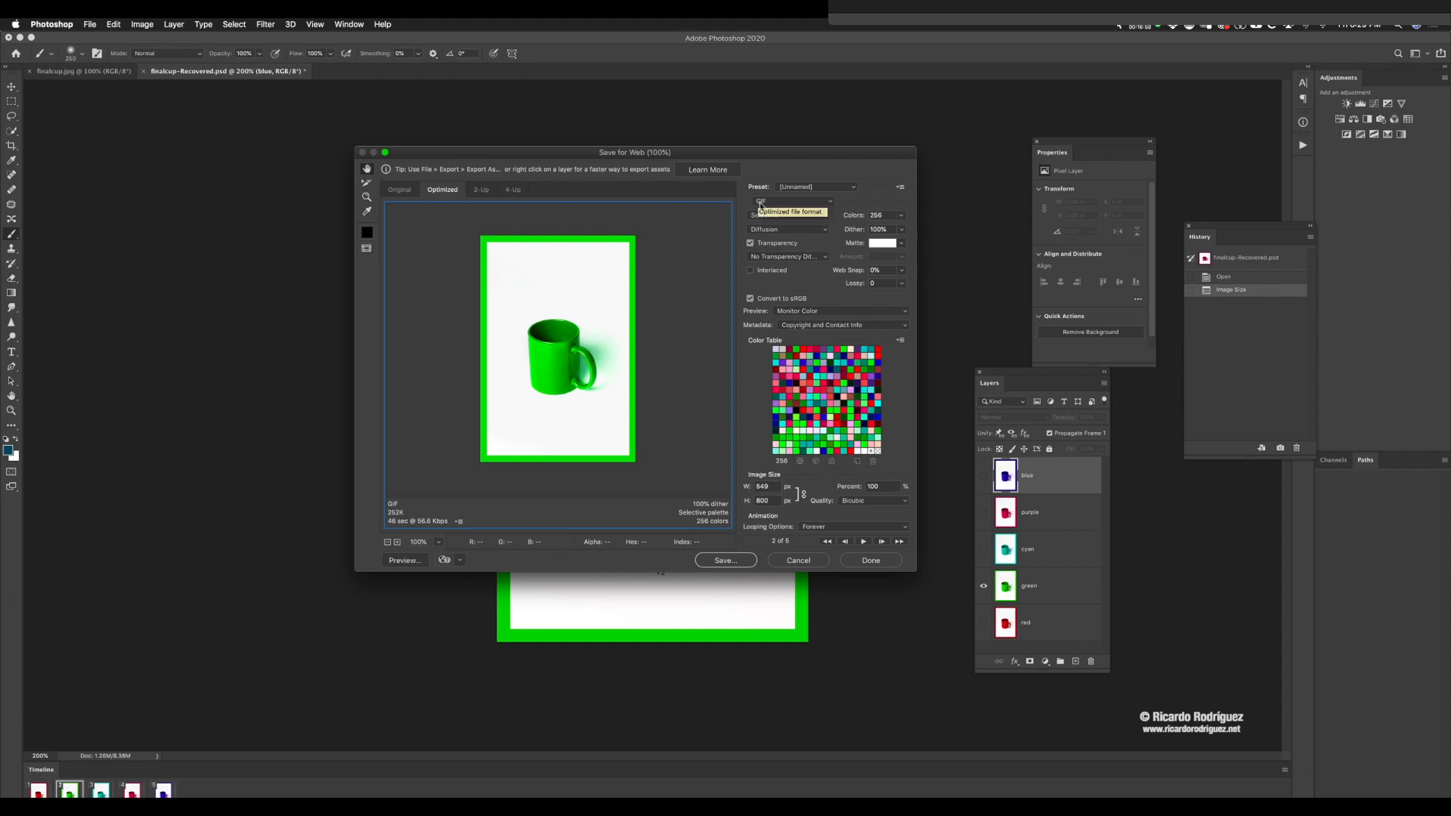
left_click(784, 205)
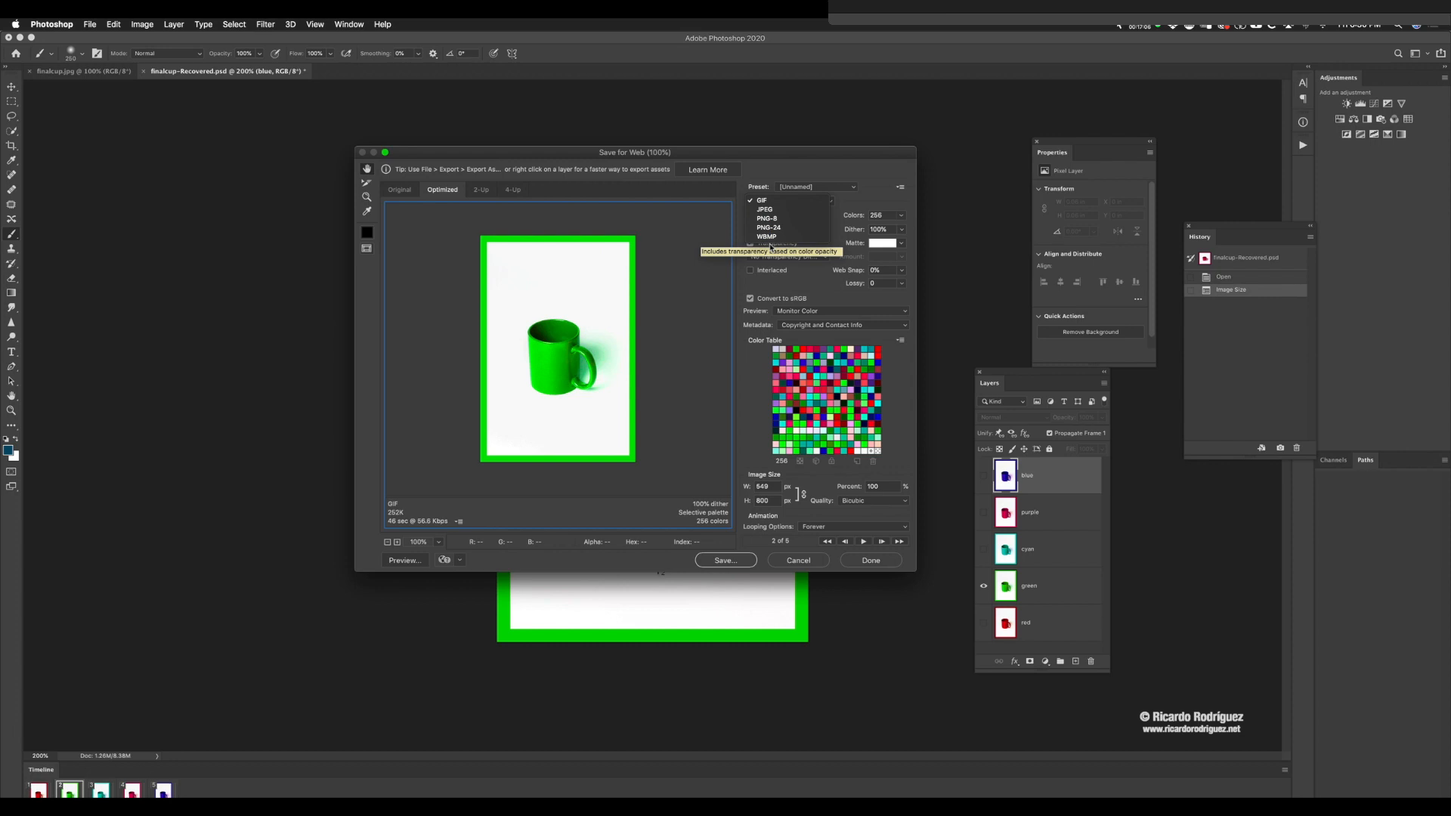
left_click(765, 208)
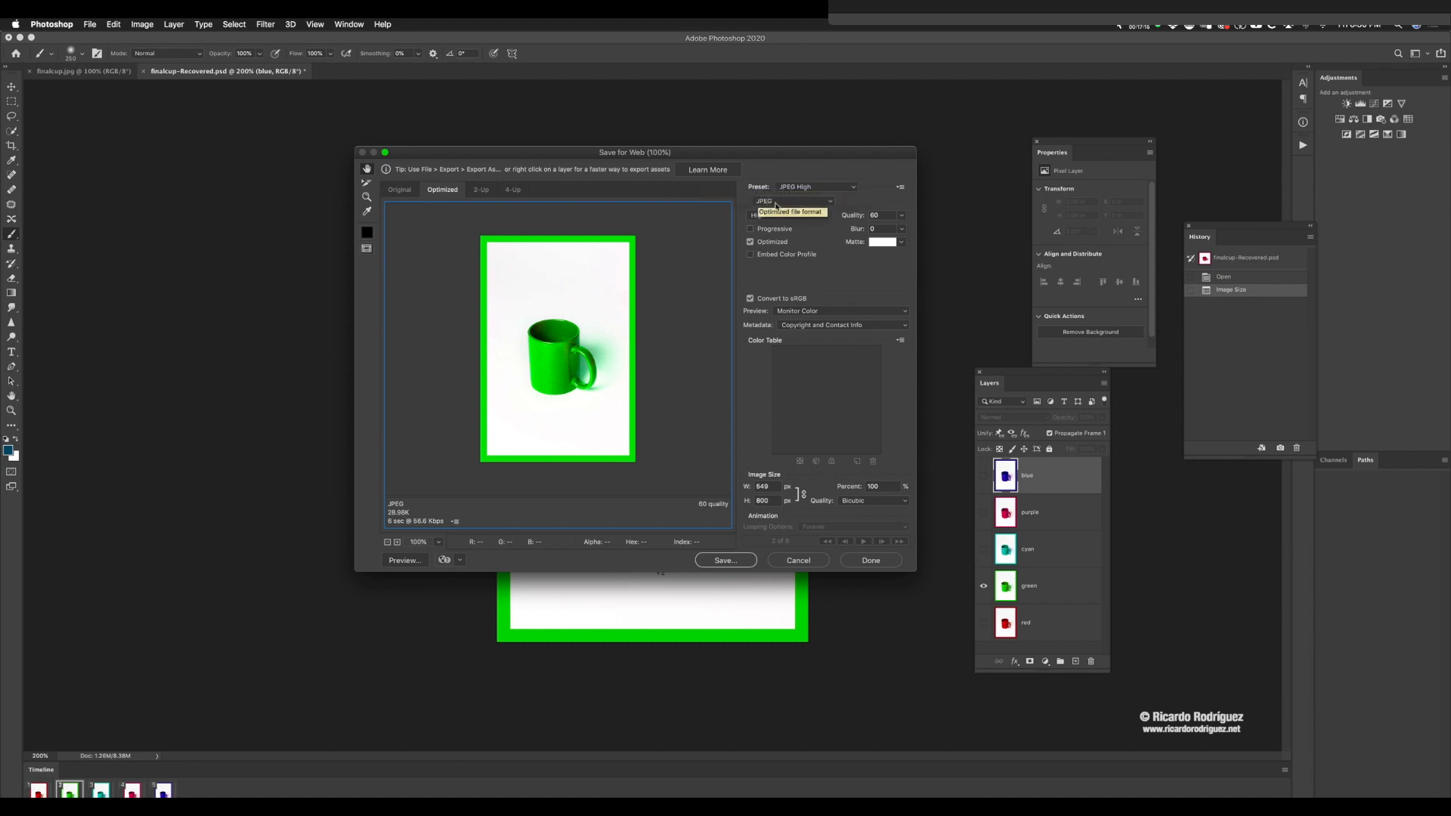
left_click(774, 202)
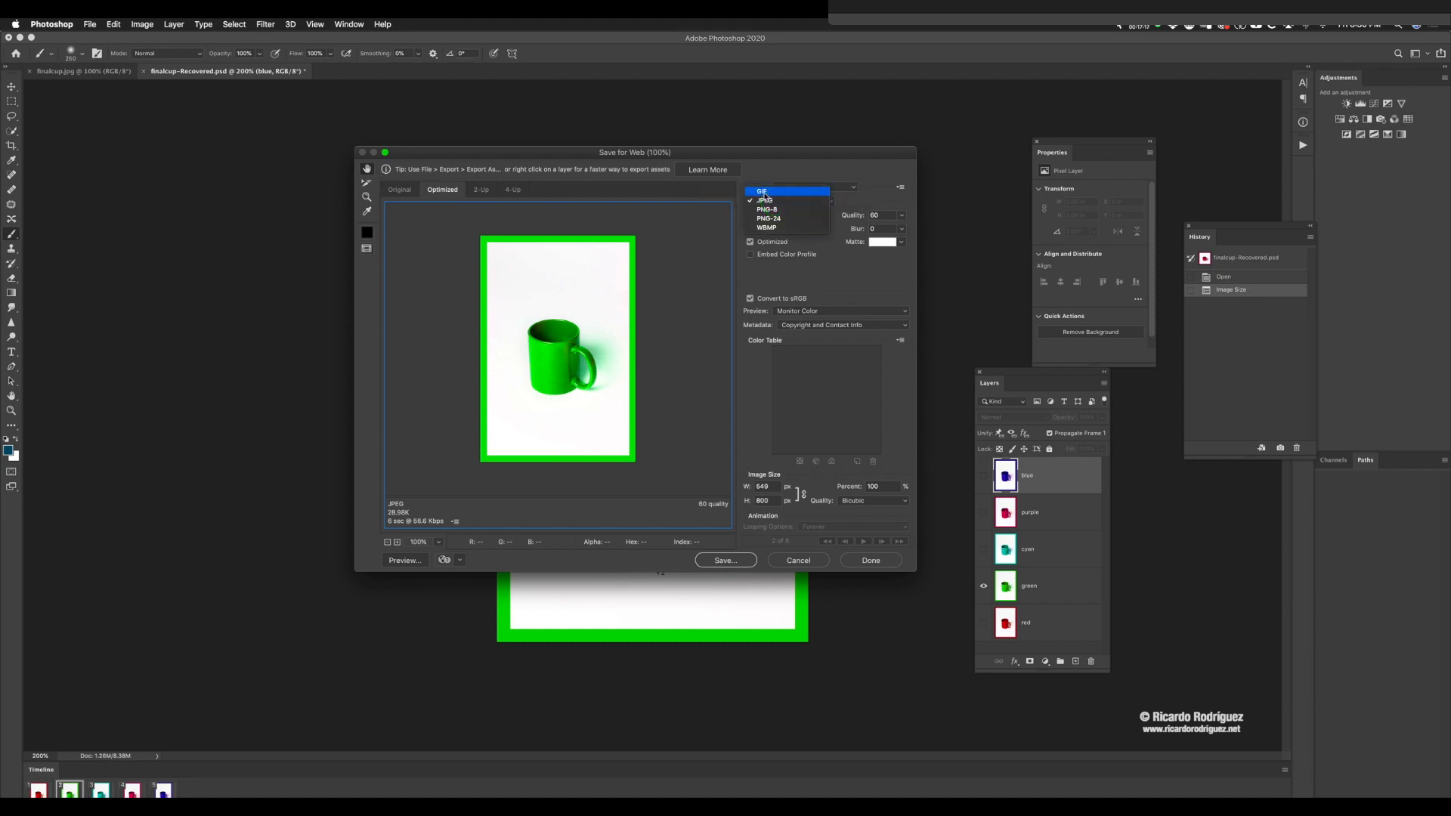
left_click(763, 193)
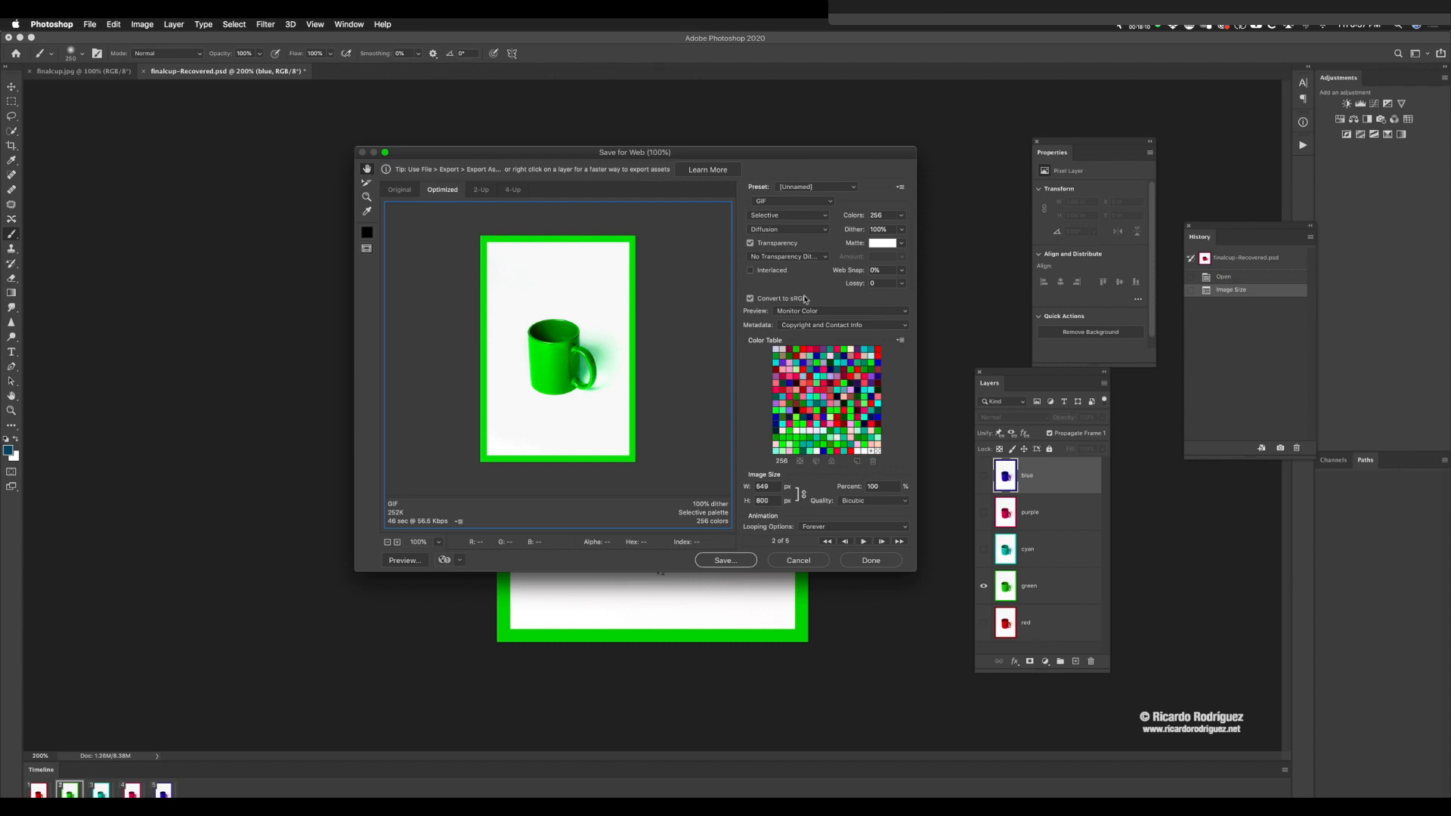
Step: Set the GIF's color reduction to Perceptual and try Noise and Pattern dithering before returning to Diffusion
left_click(770, 216)
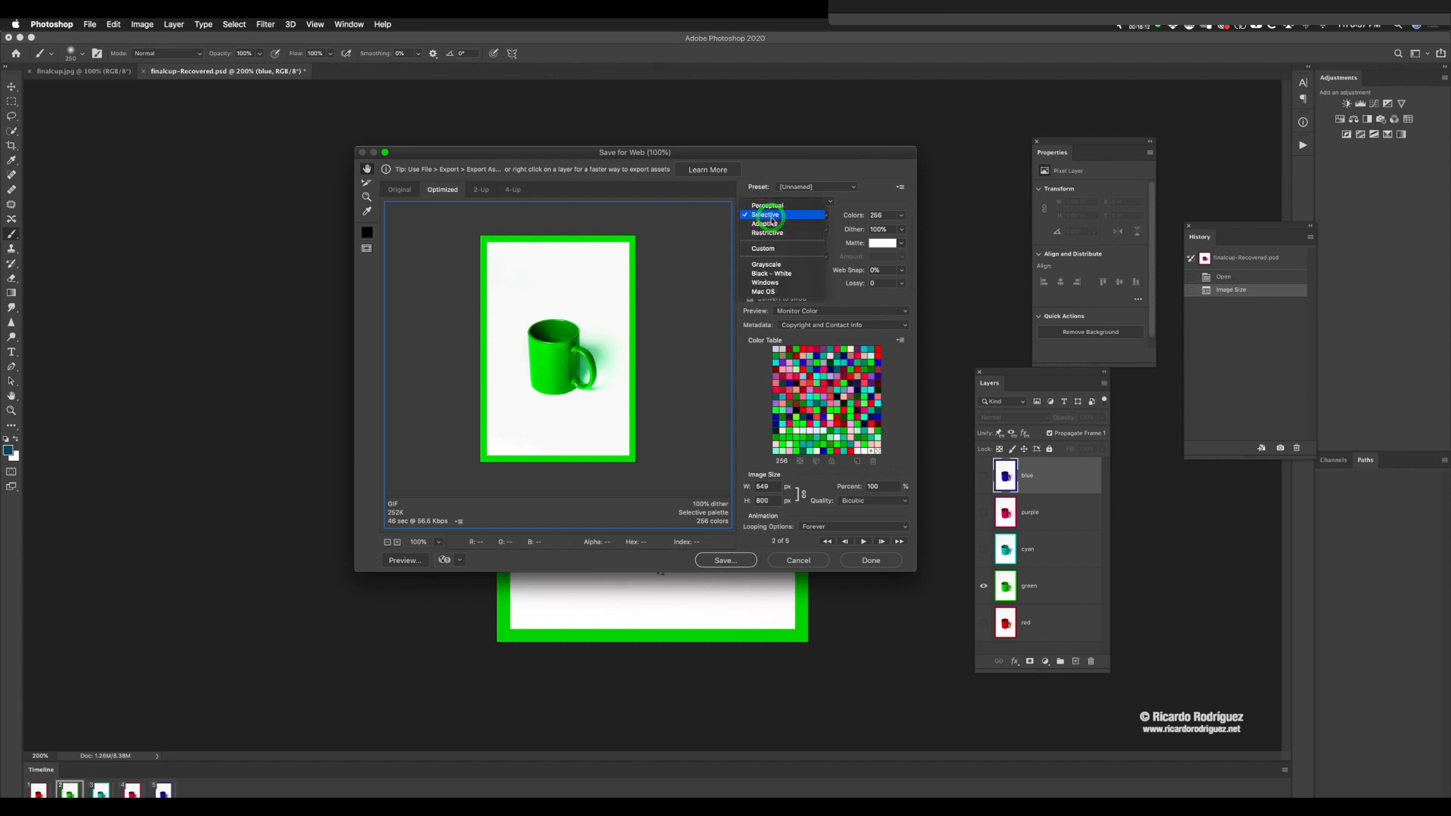
left_click(768, 205)
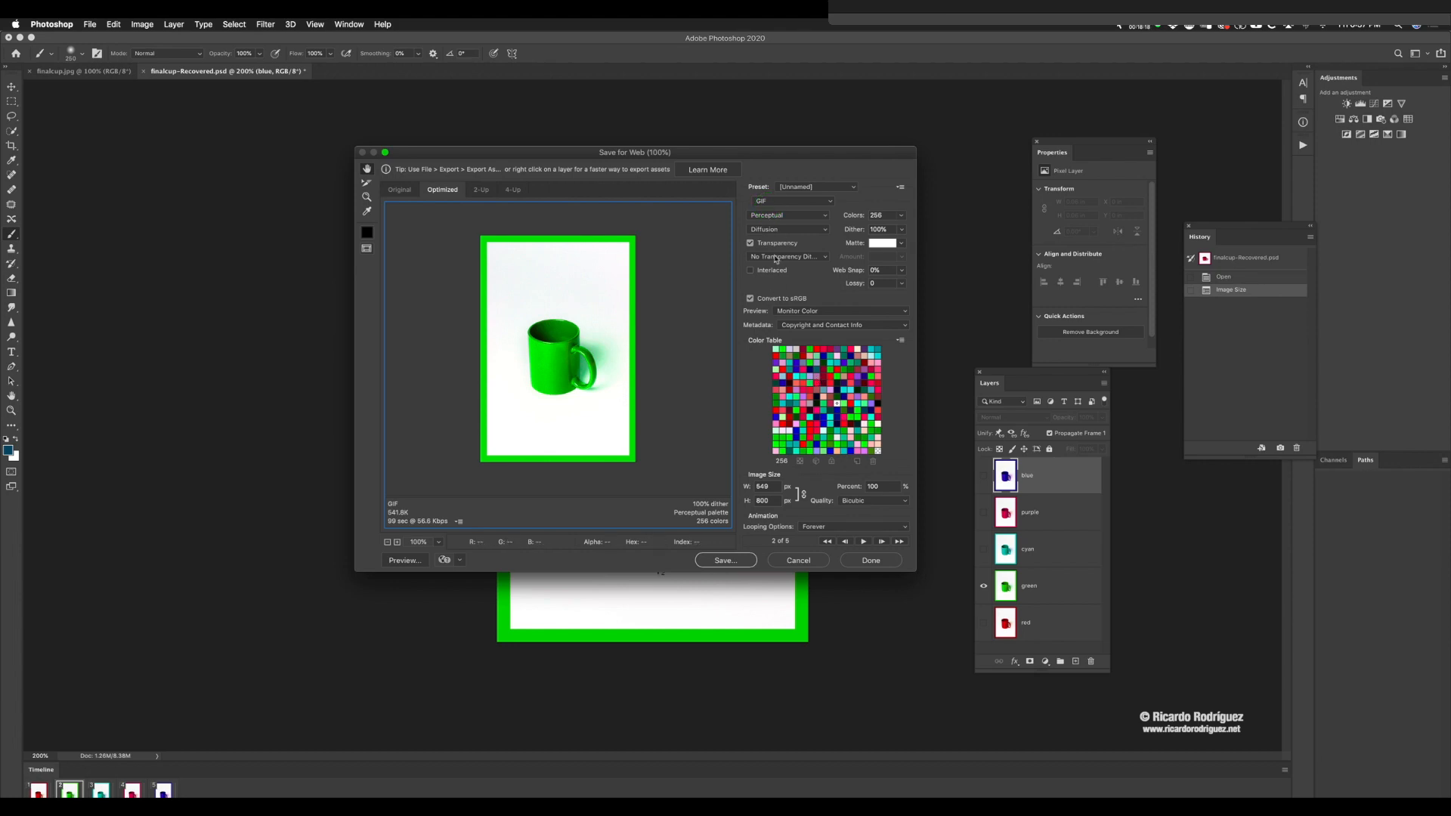
left_click(768, 230)
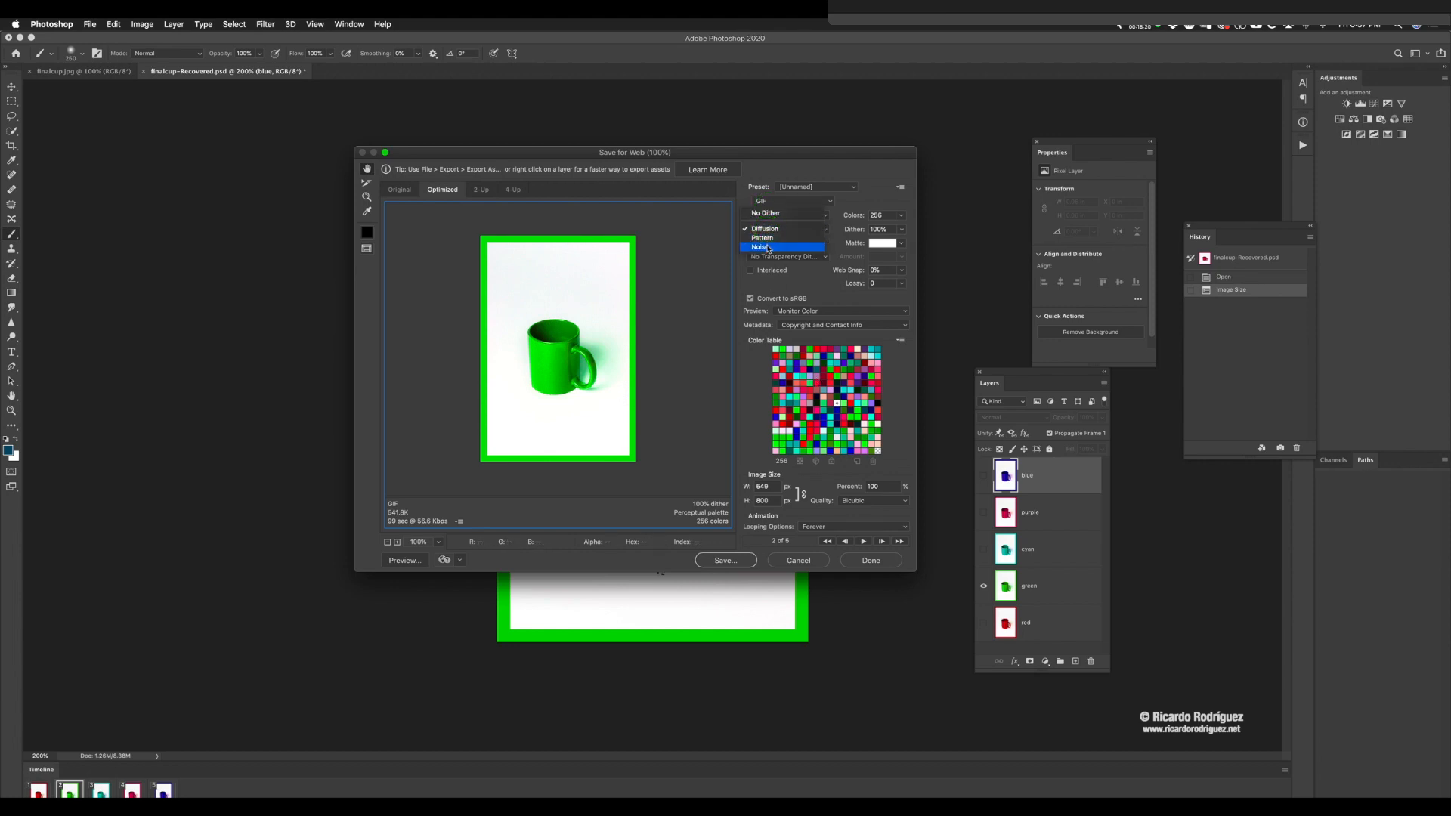
left_click(768, 230)
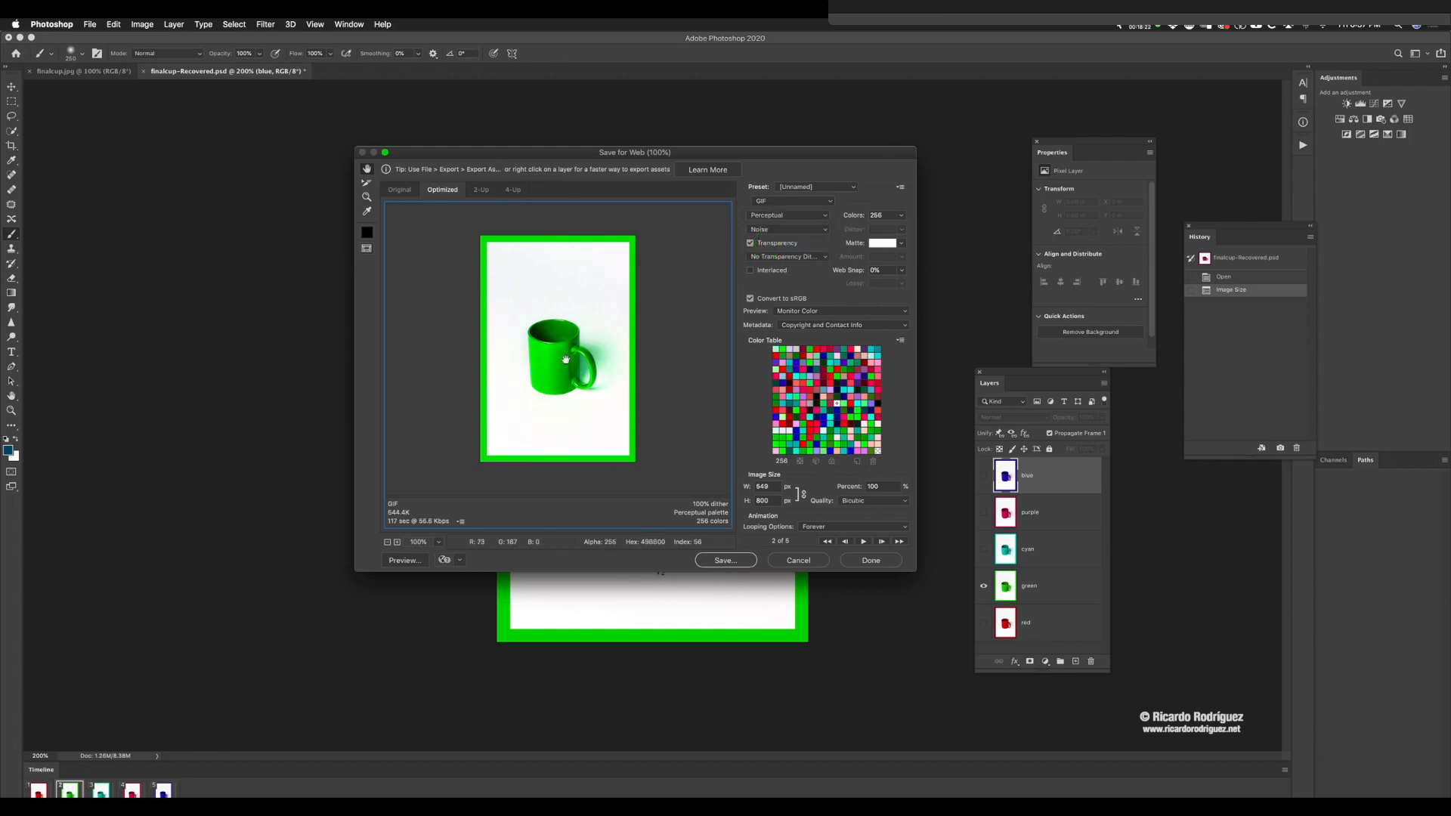
left_click(781, 216)
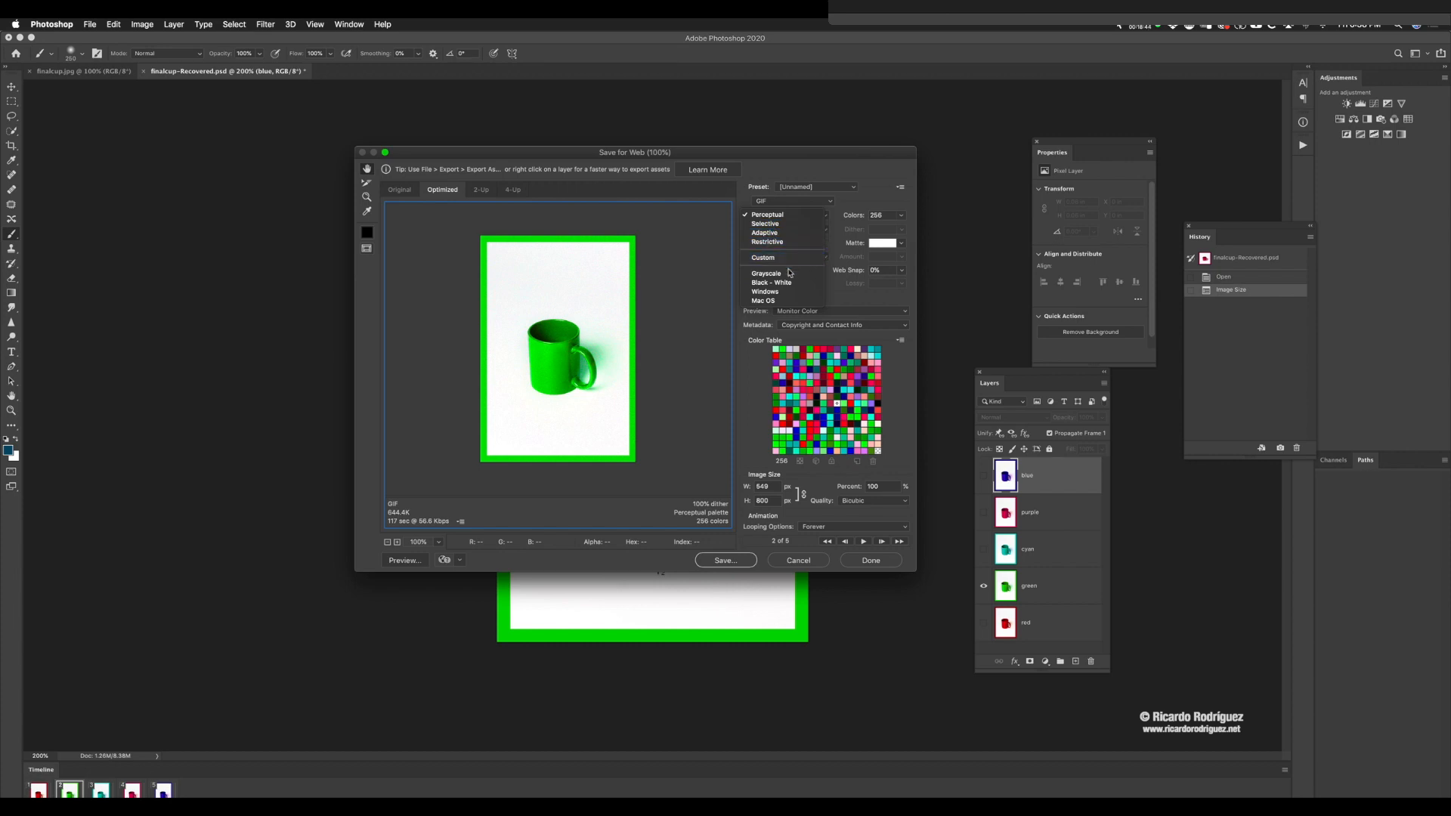
left_click(765, 215)
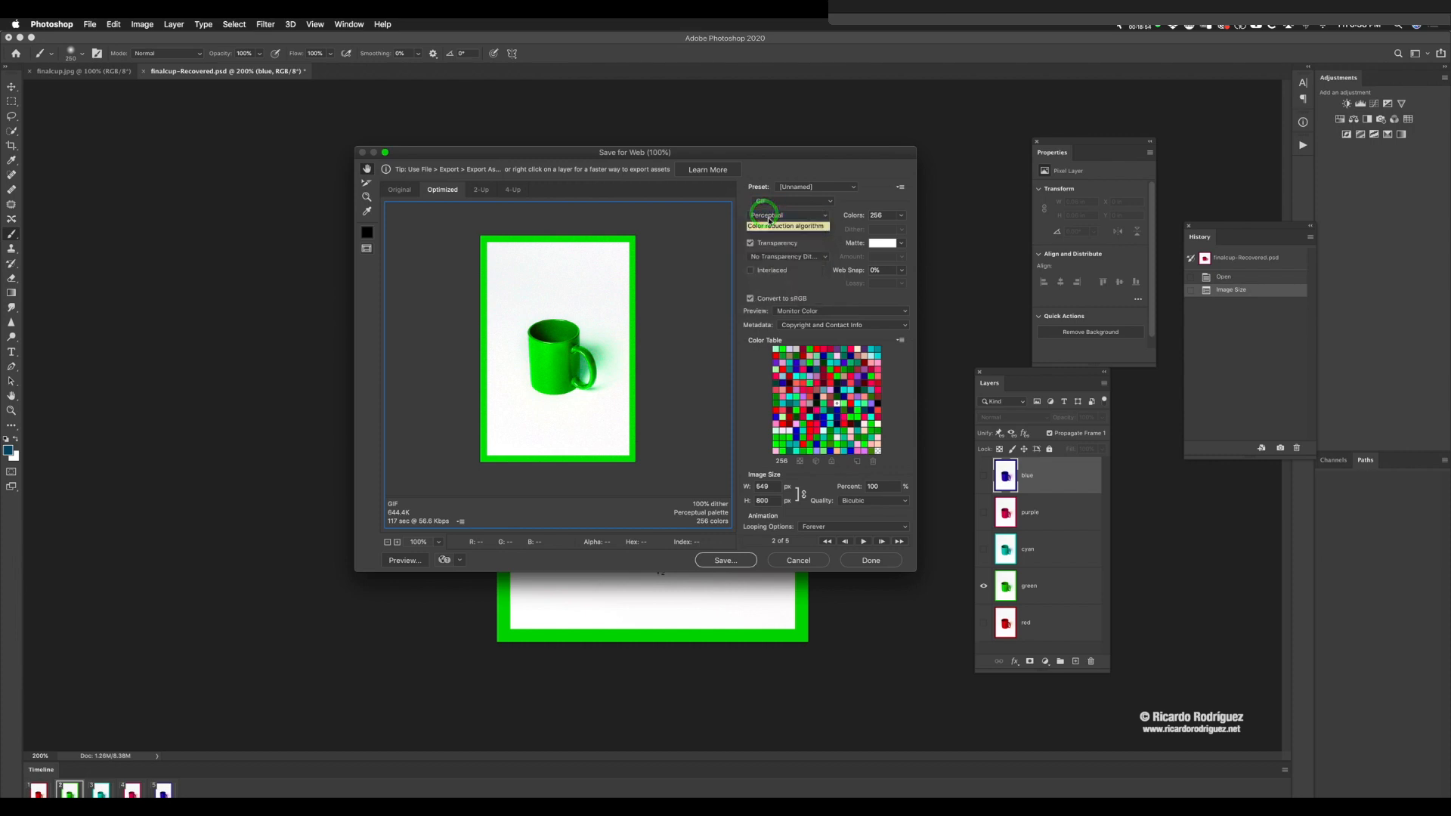
left_click(759, 231)
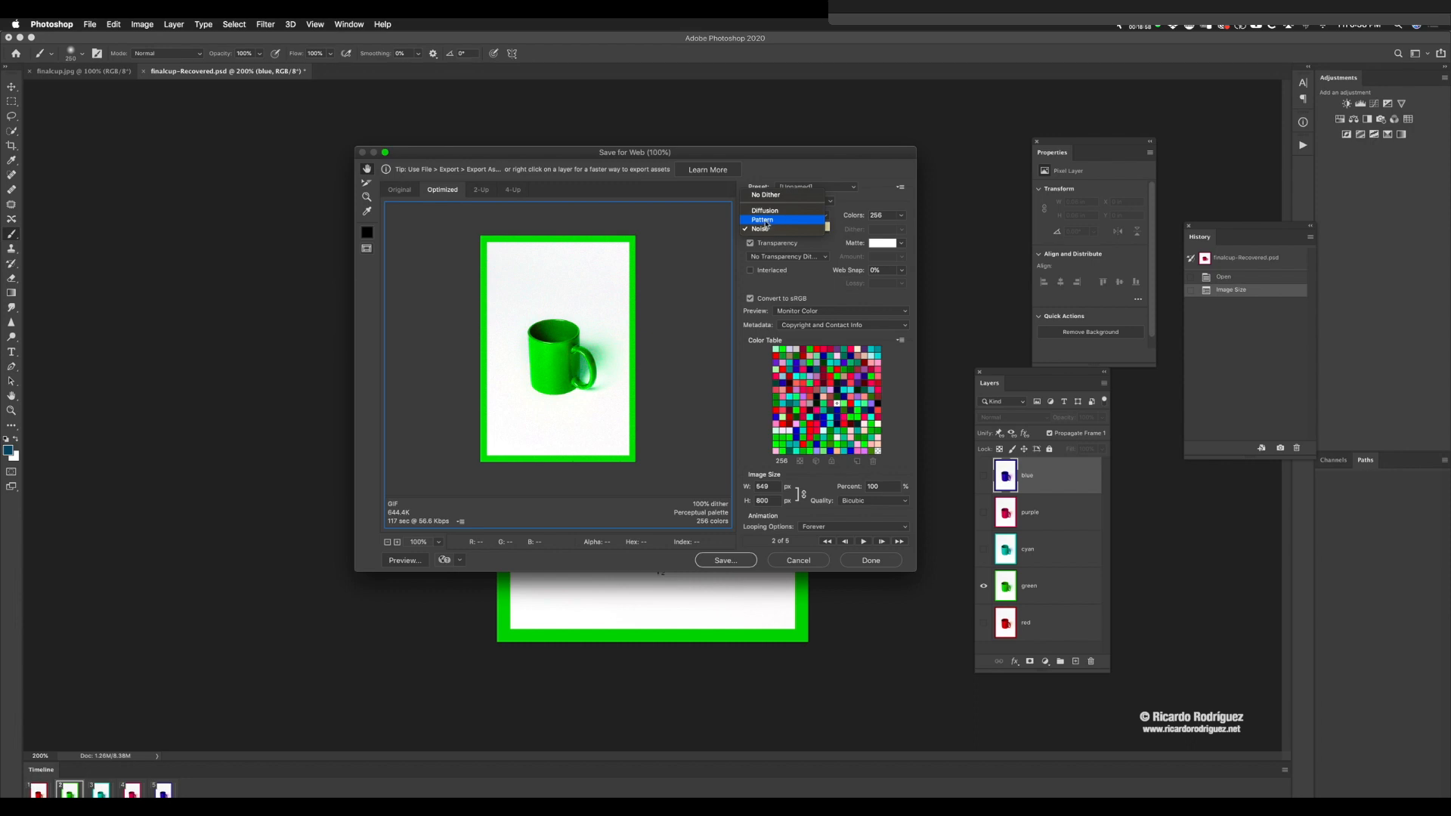
left_click(765, 219)
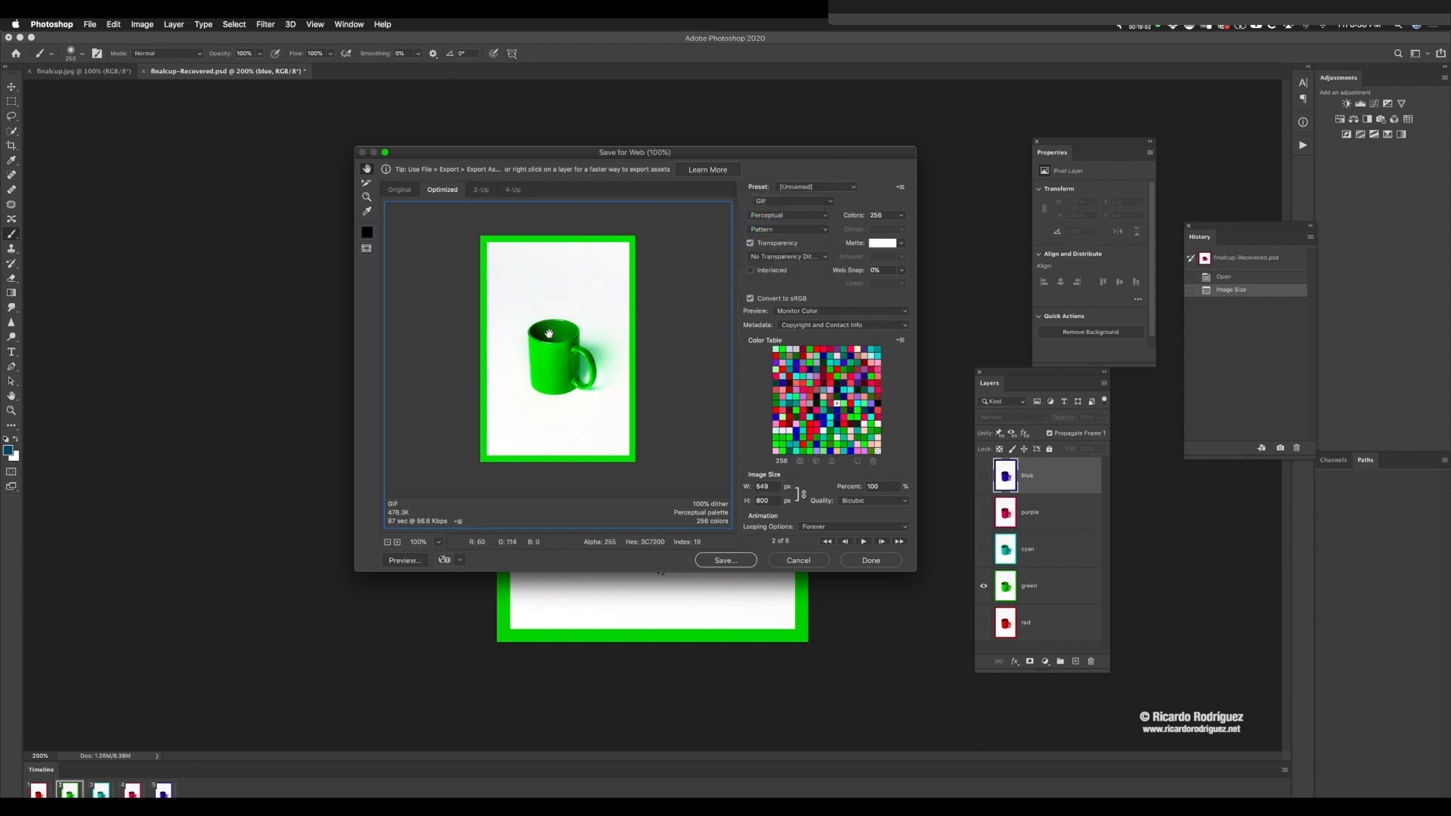
left_click(768, 231)
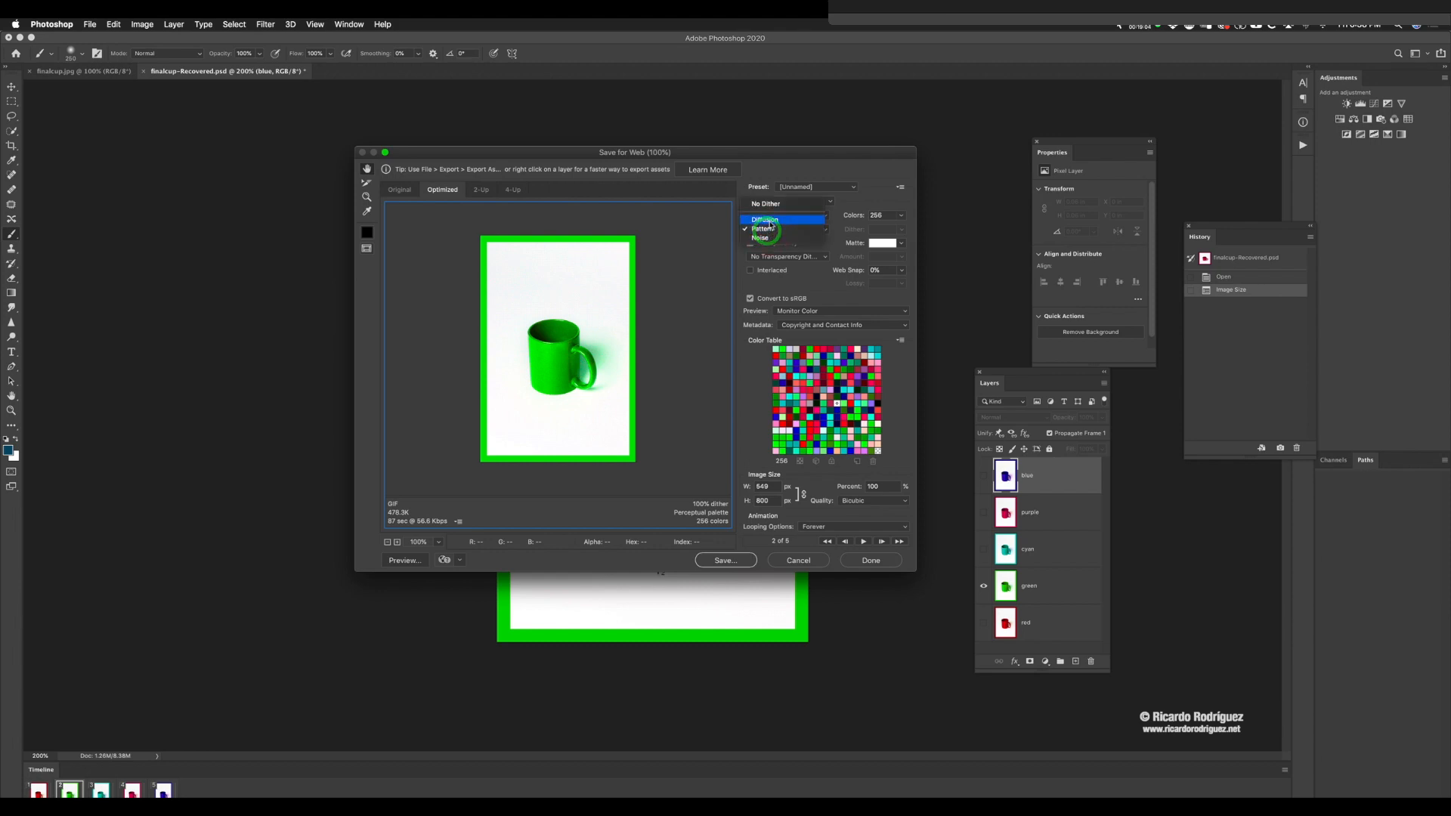
left_click(767, 219)
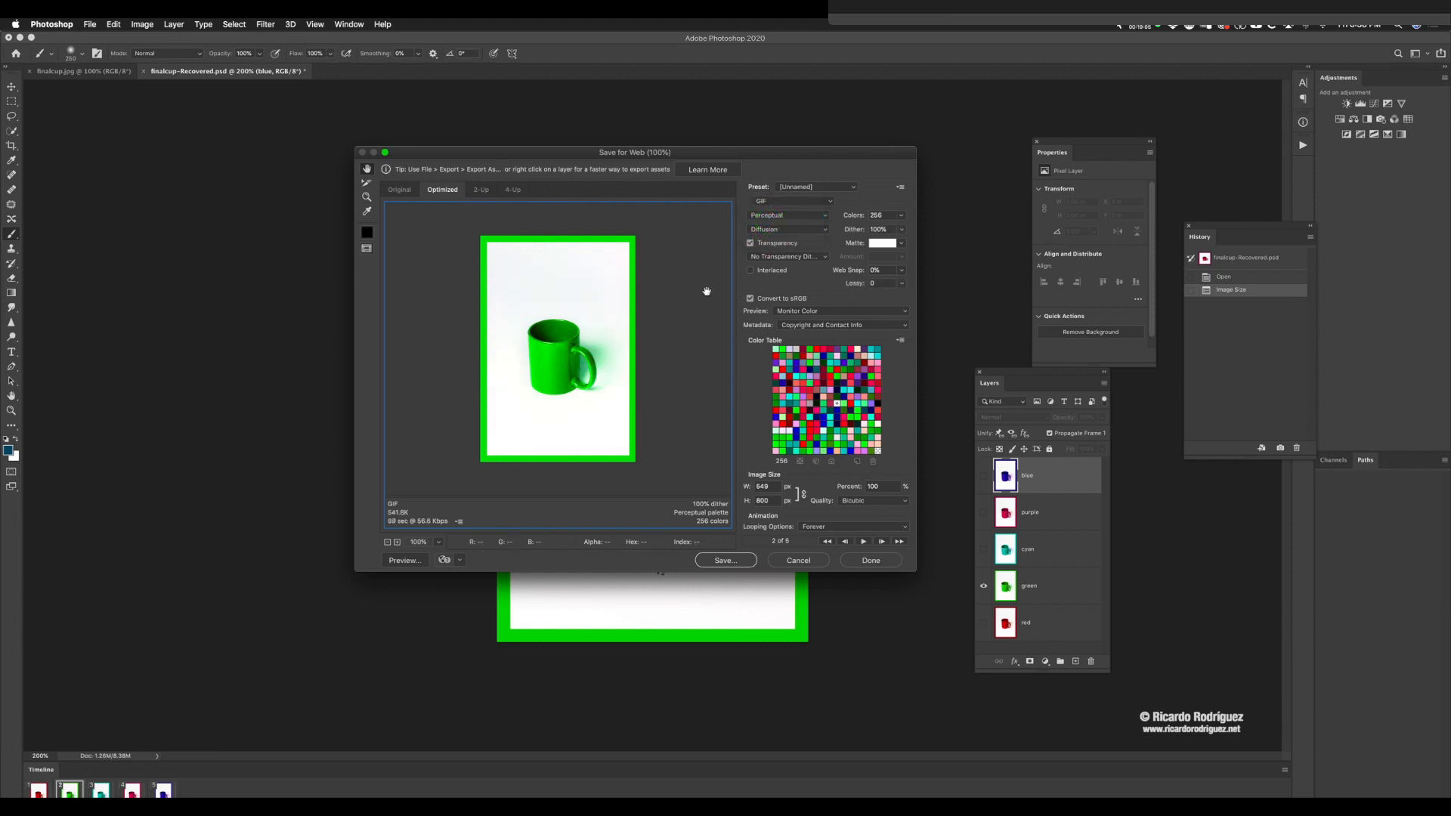
left_click(767, 229)
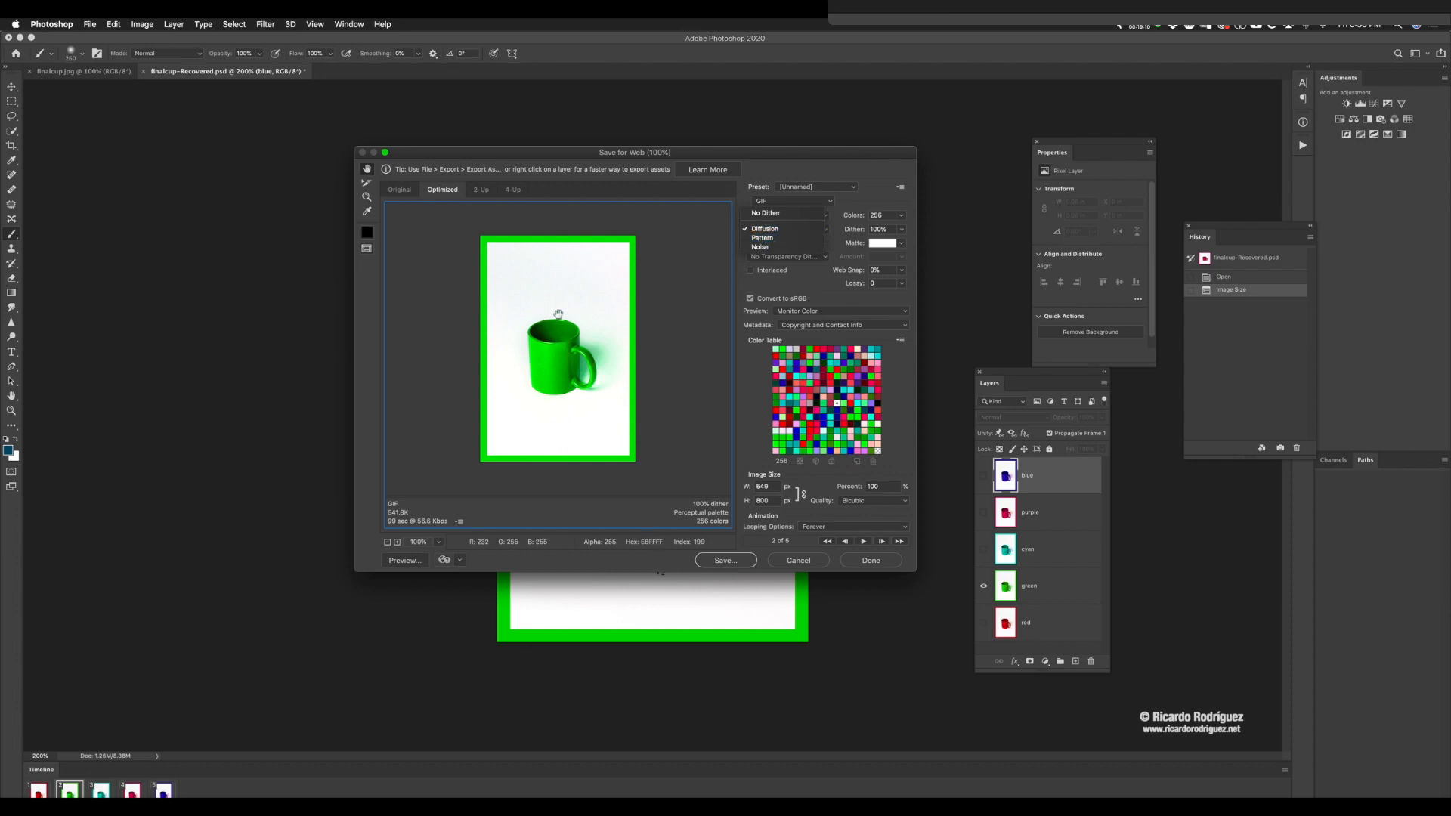
left_click(731, 266)
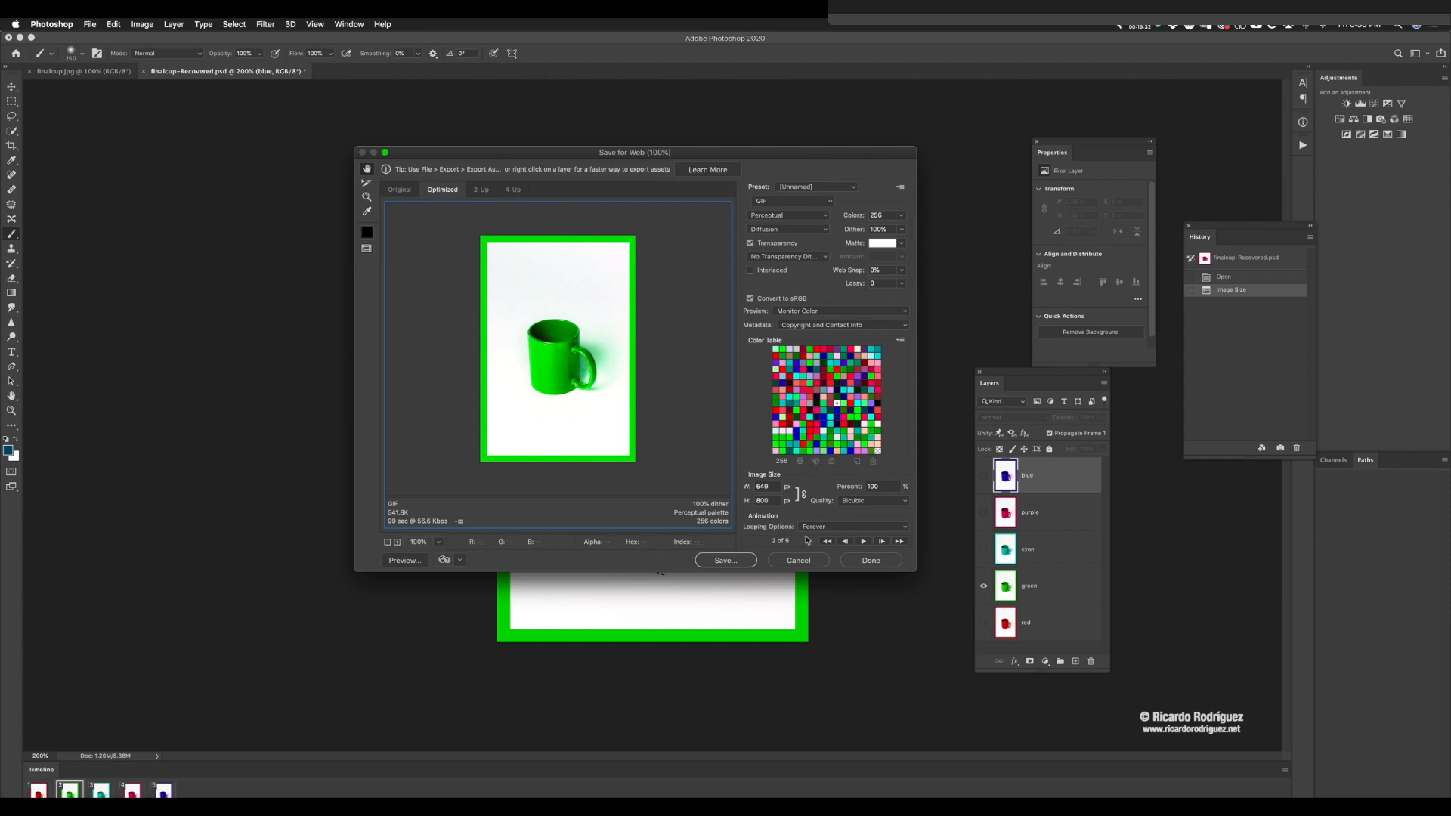
Step: Save the optimized animation to the Desktop as finalcup-Recovered.gif with the Images Only format and Default Settings
left_click(726, 561)
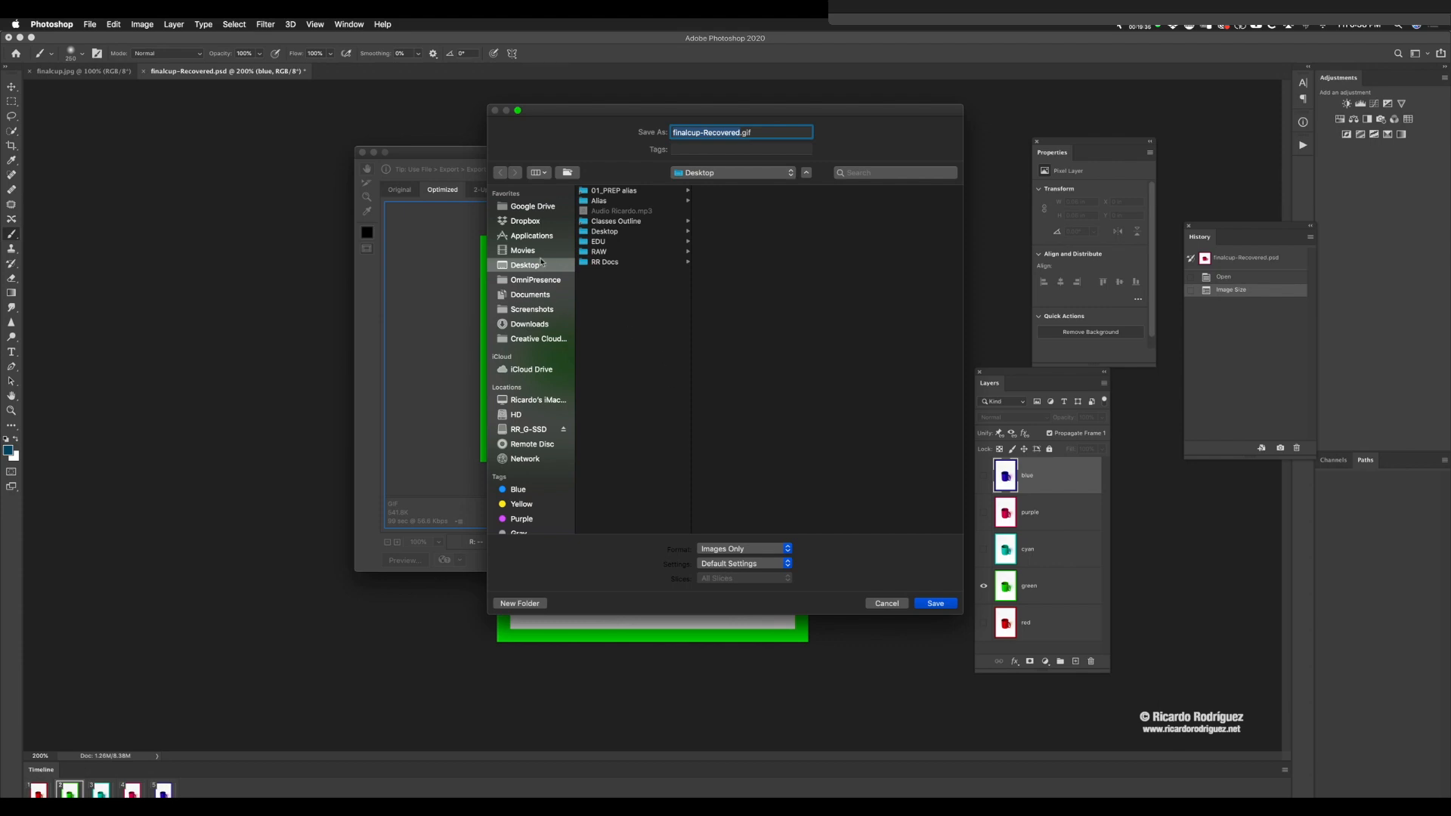
left_click(938, 603)
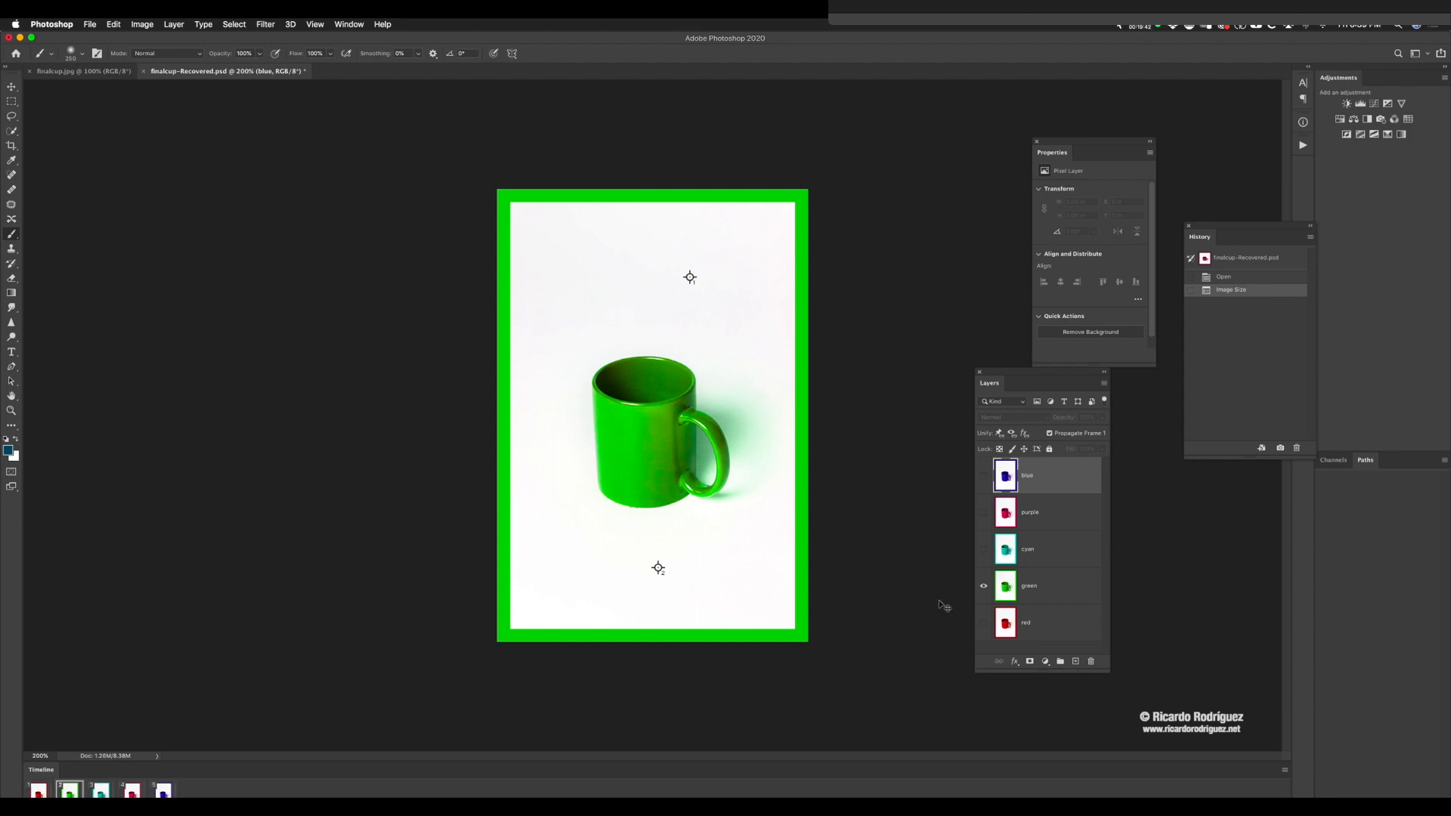
Step: Reveal the desktop, move finalcup-Recovered.gif to an open area, and preview its animation with Quick Look
key("F11")
left_click_drag(1414, 490, 714, 331)
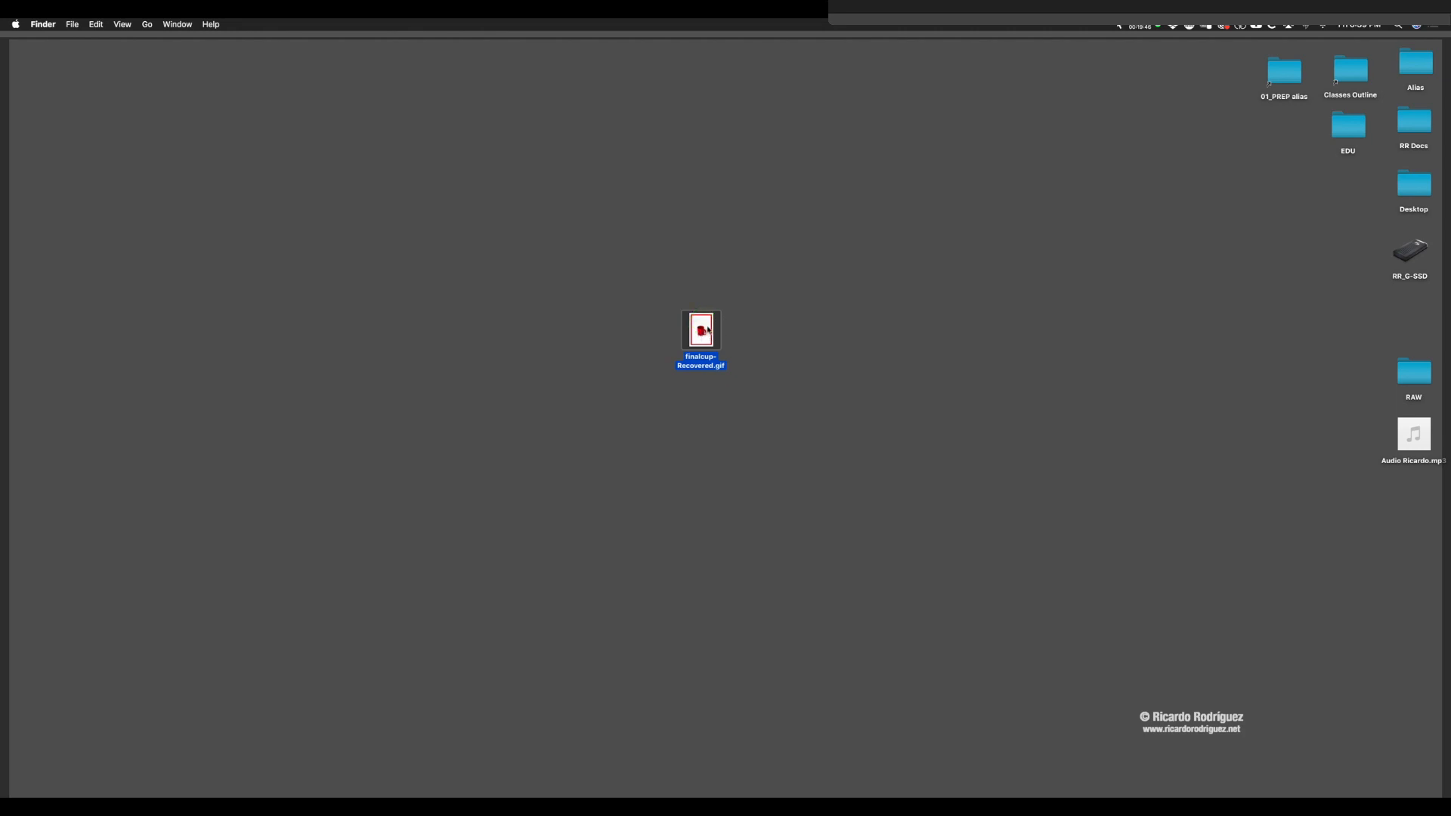
left_click(757, 327)
left_click(703, 332)
key("space")
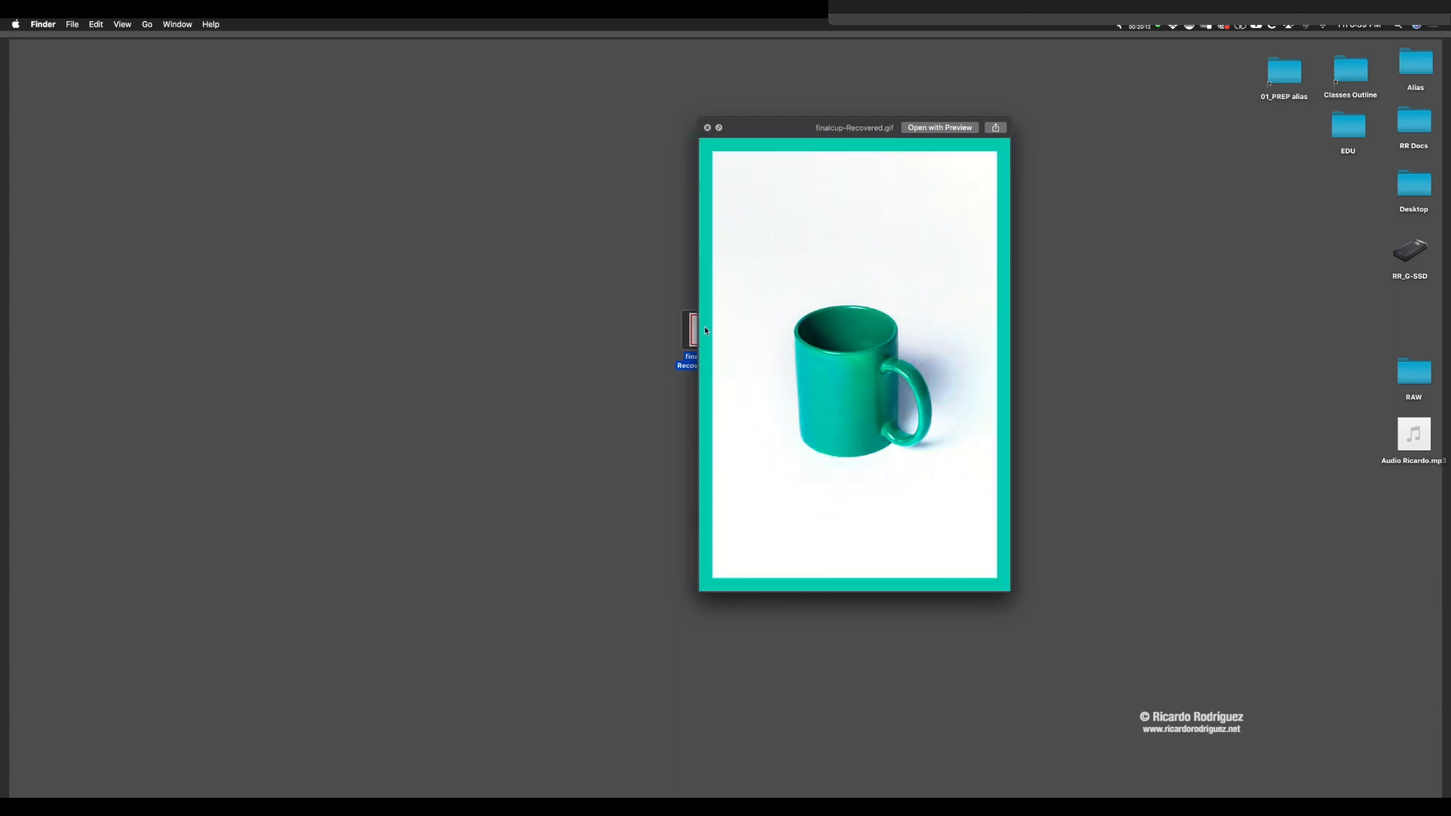
key("space")
left_click(637, 393)
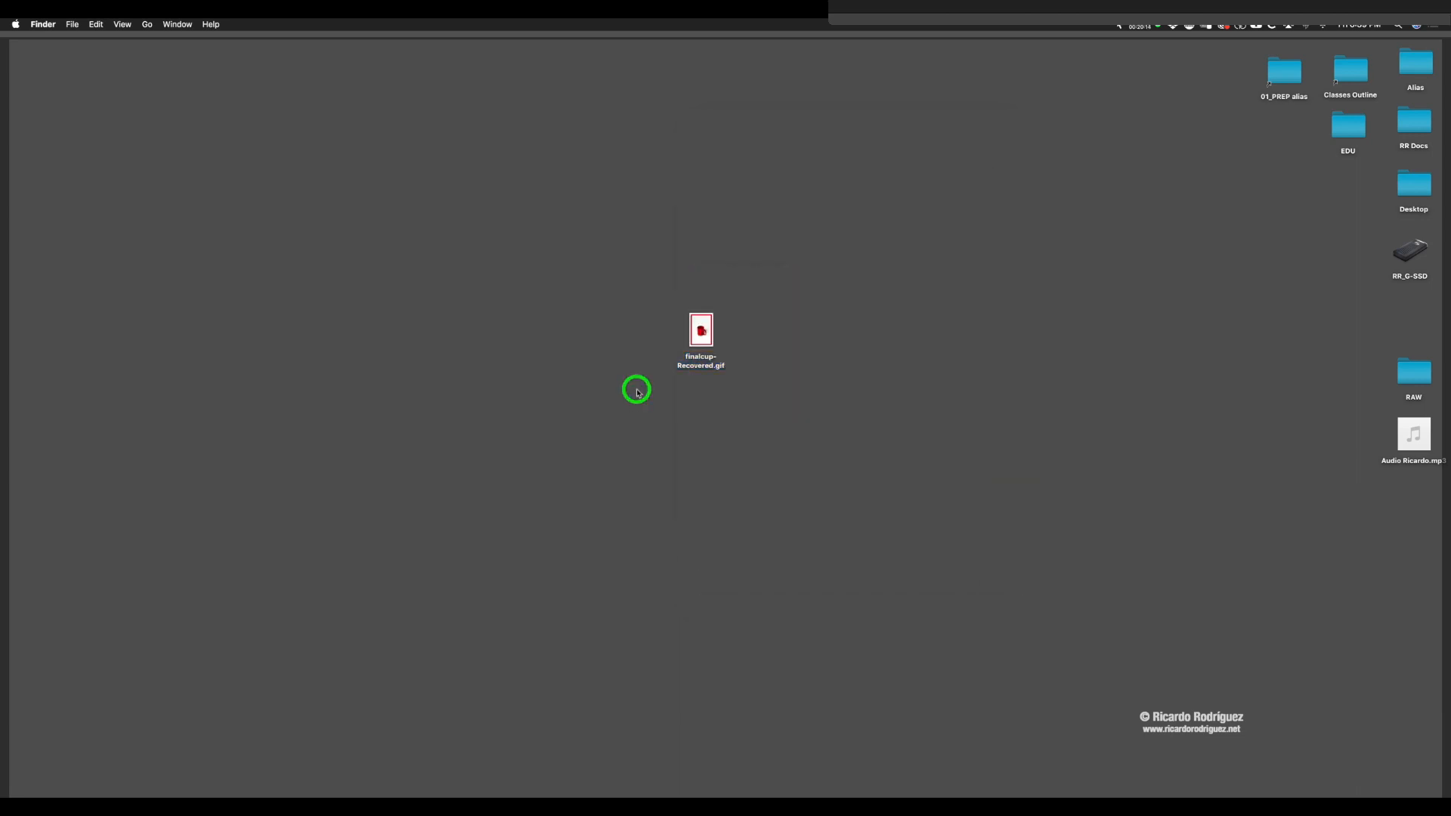
Step: Switch to Adobe Bridge and open the Practice folder to view its leaf photos
key("super+Tab")
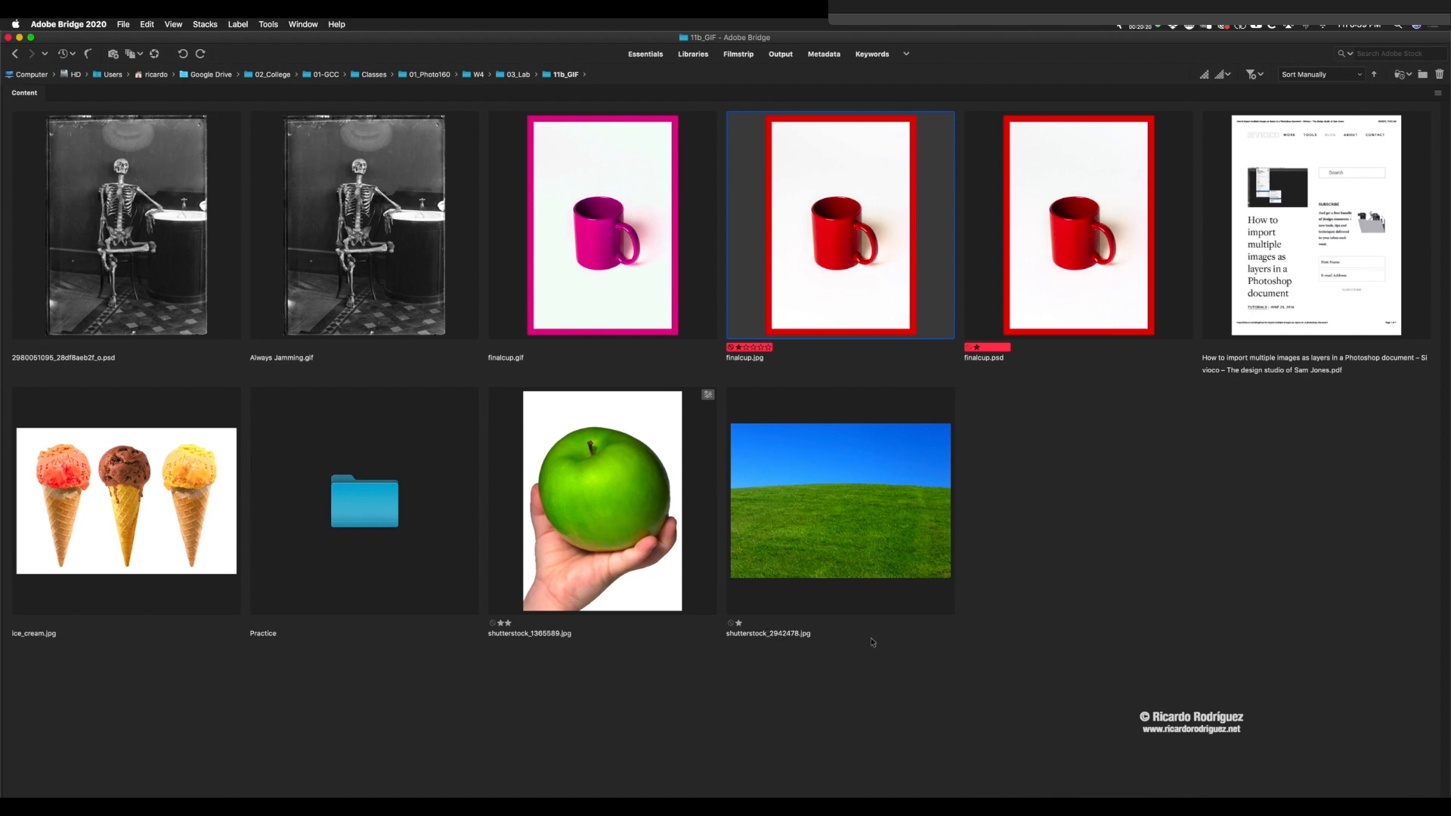
double_click(384, 570)
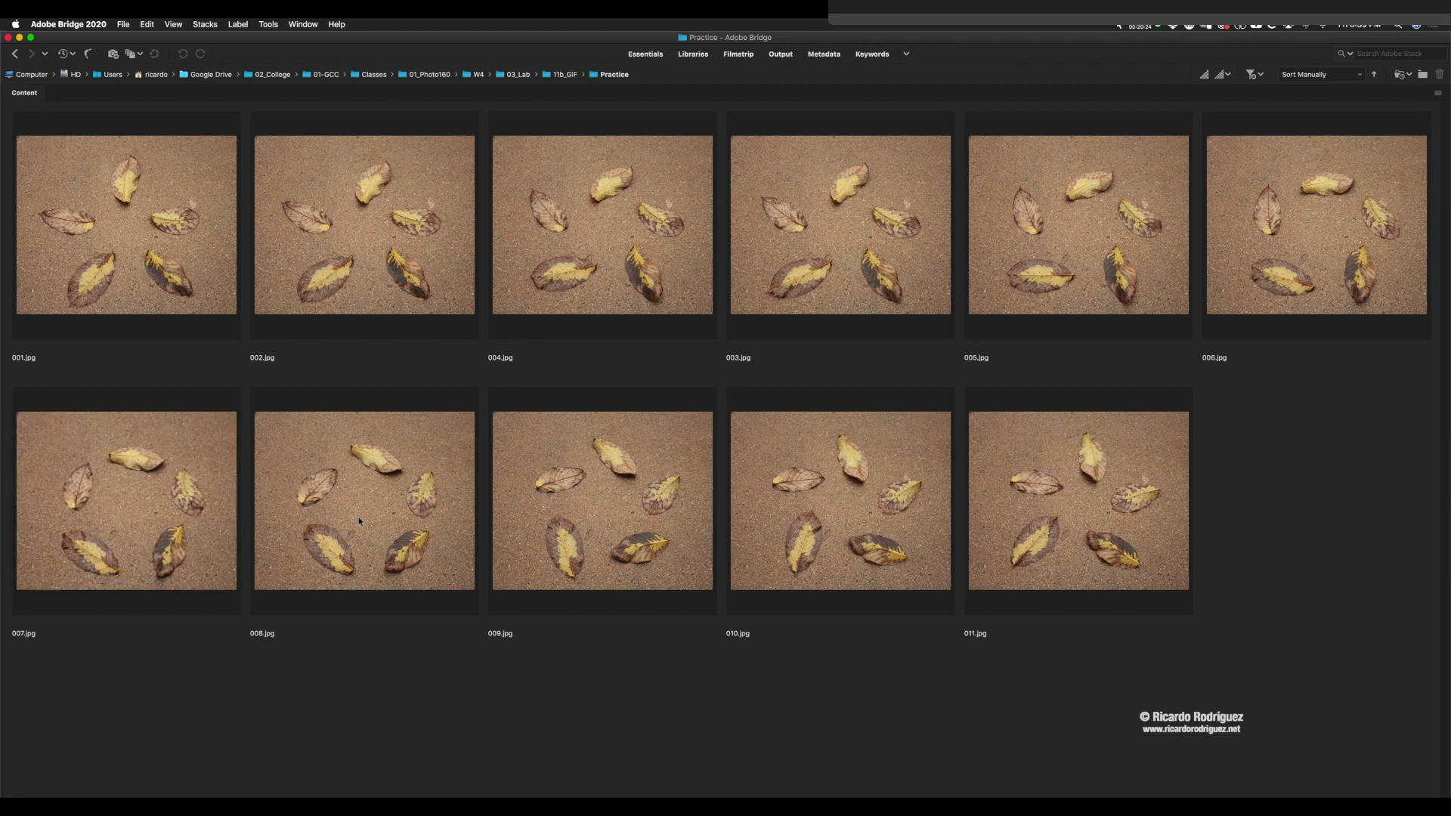
left_click(360, 520)
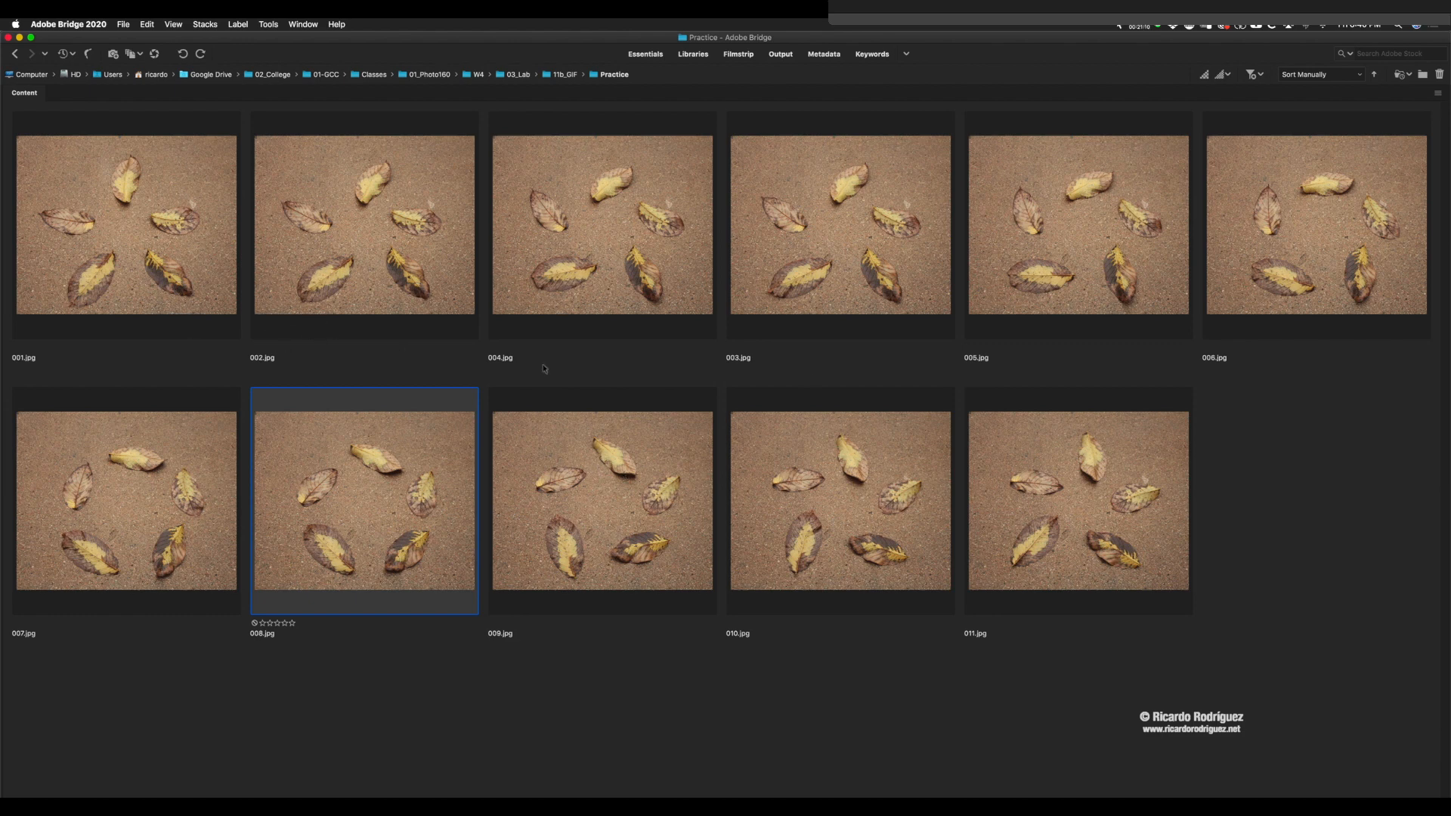
Step: Set up a batch rename of all the leaf photos with the text R and sequence number 01, and cancel it
left_click(165, 233)
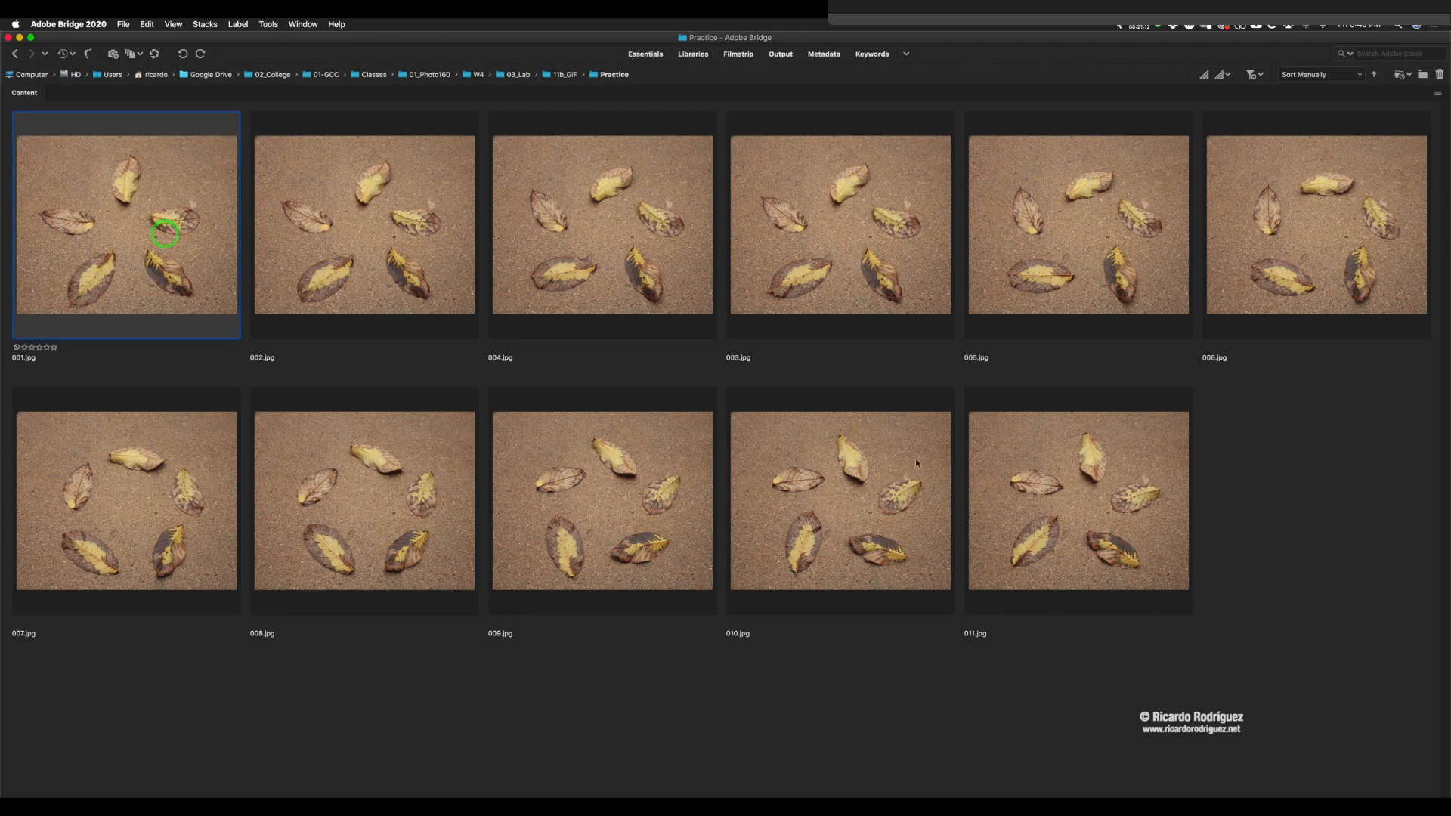
left_click(1062, 513, "shift")
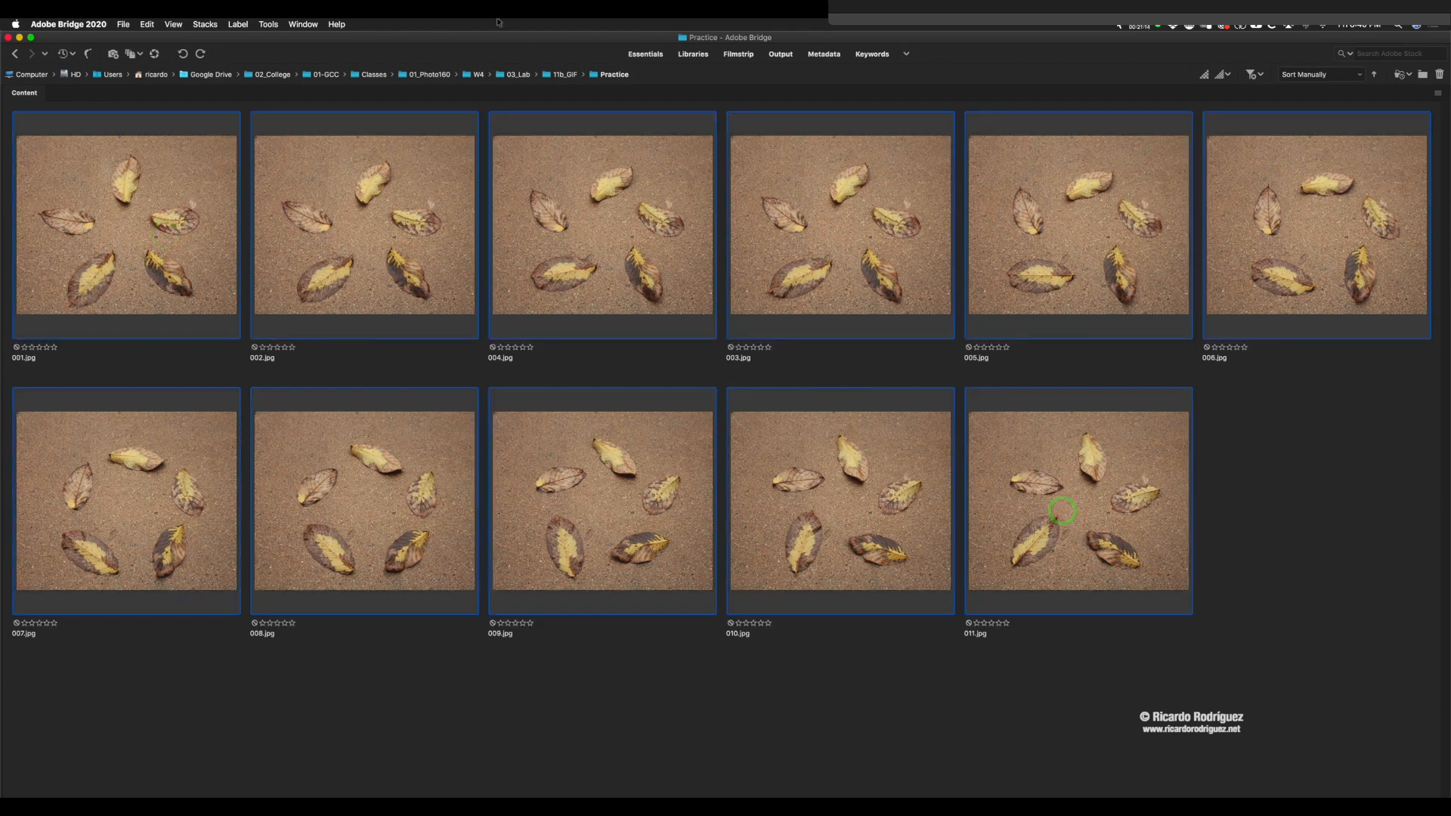
left_click(269, 24)
left_click(272, 39)
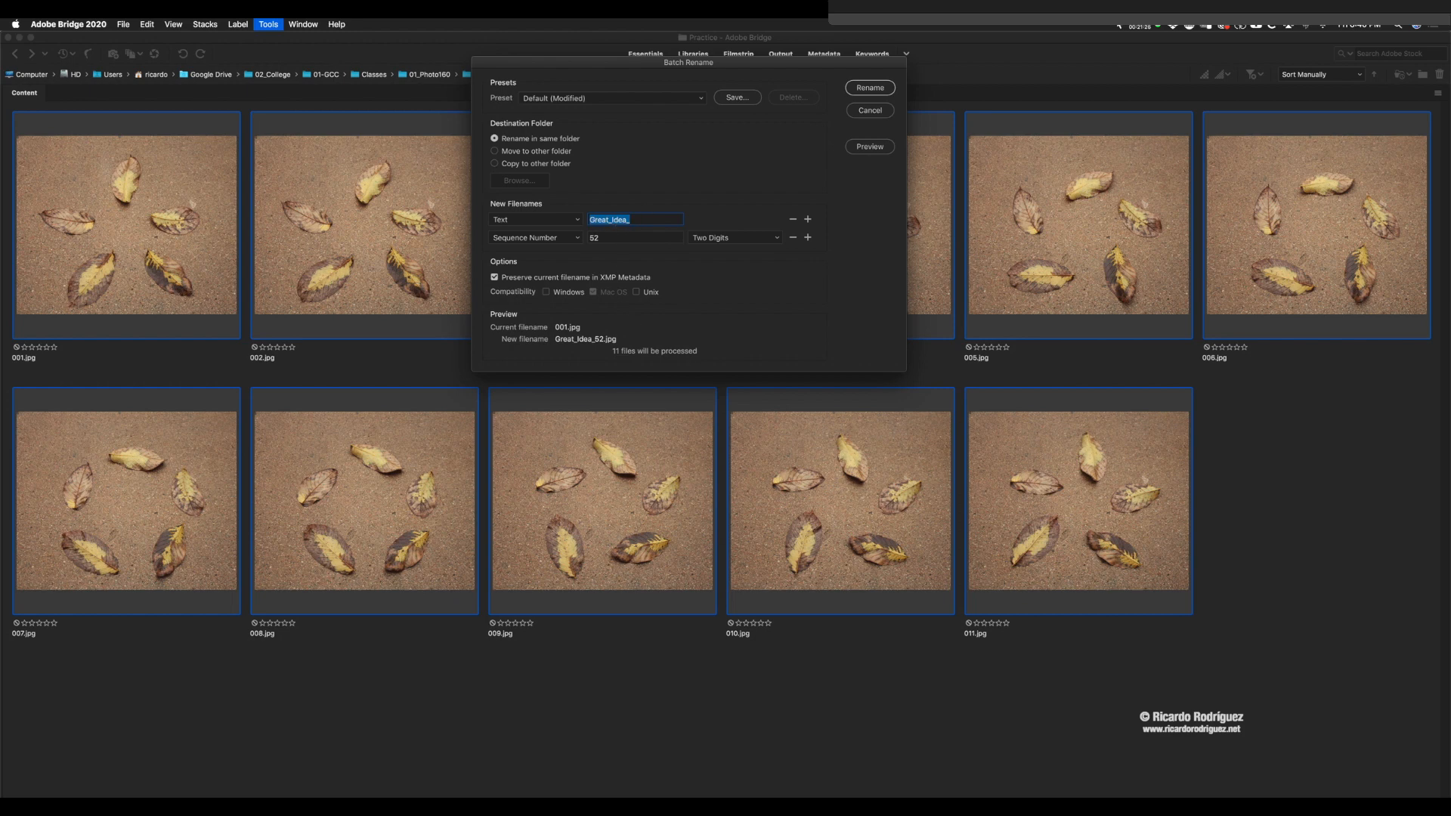
type("R")
left_click(579, 240)
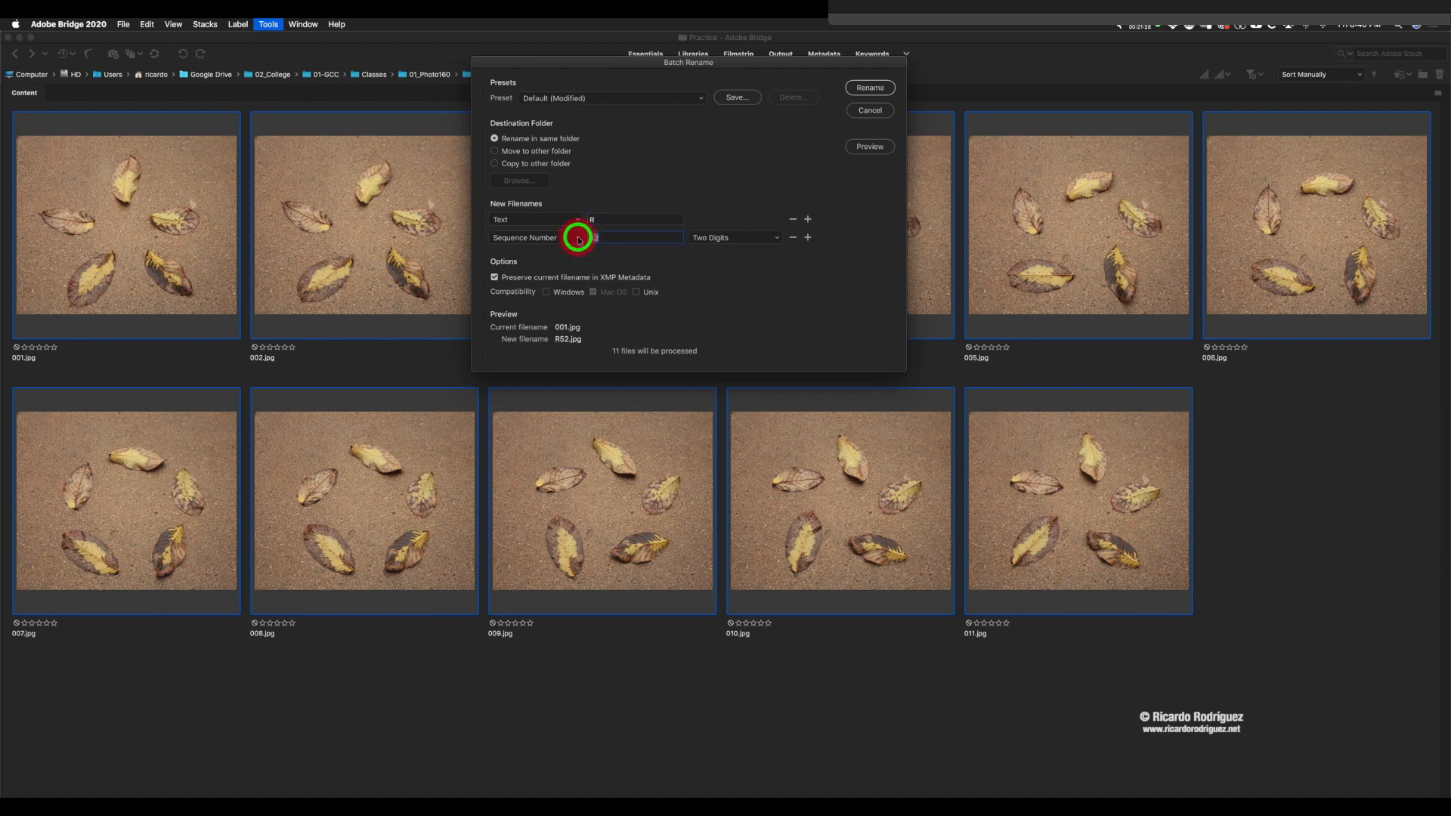
type("01")
left_click(866, 111)
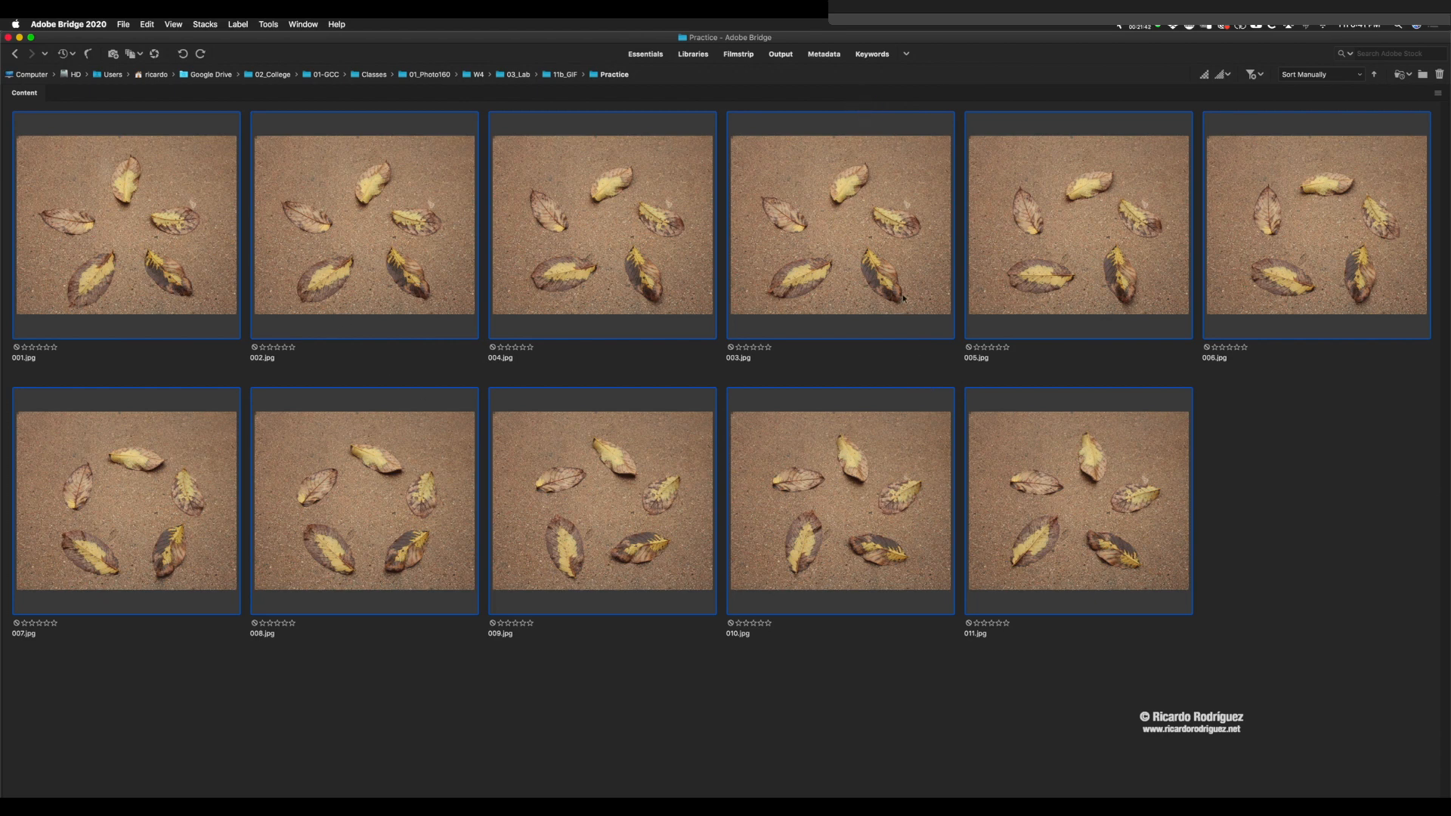
Step: Return to the 11b_GIF folder and copy its Practice folder to the Desktop
key("super+Tab")
key("super+shift+Tab")
left_click(560, 76)
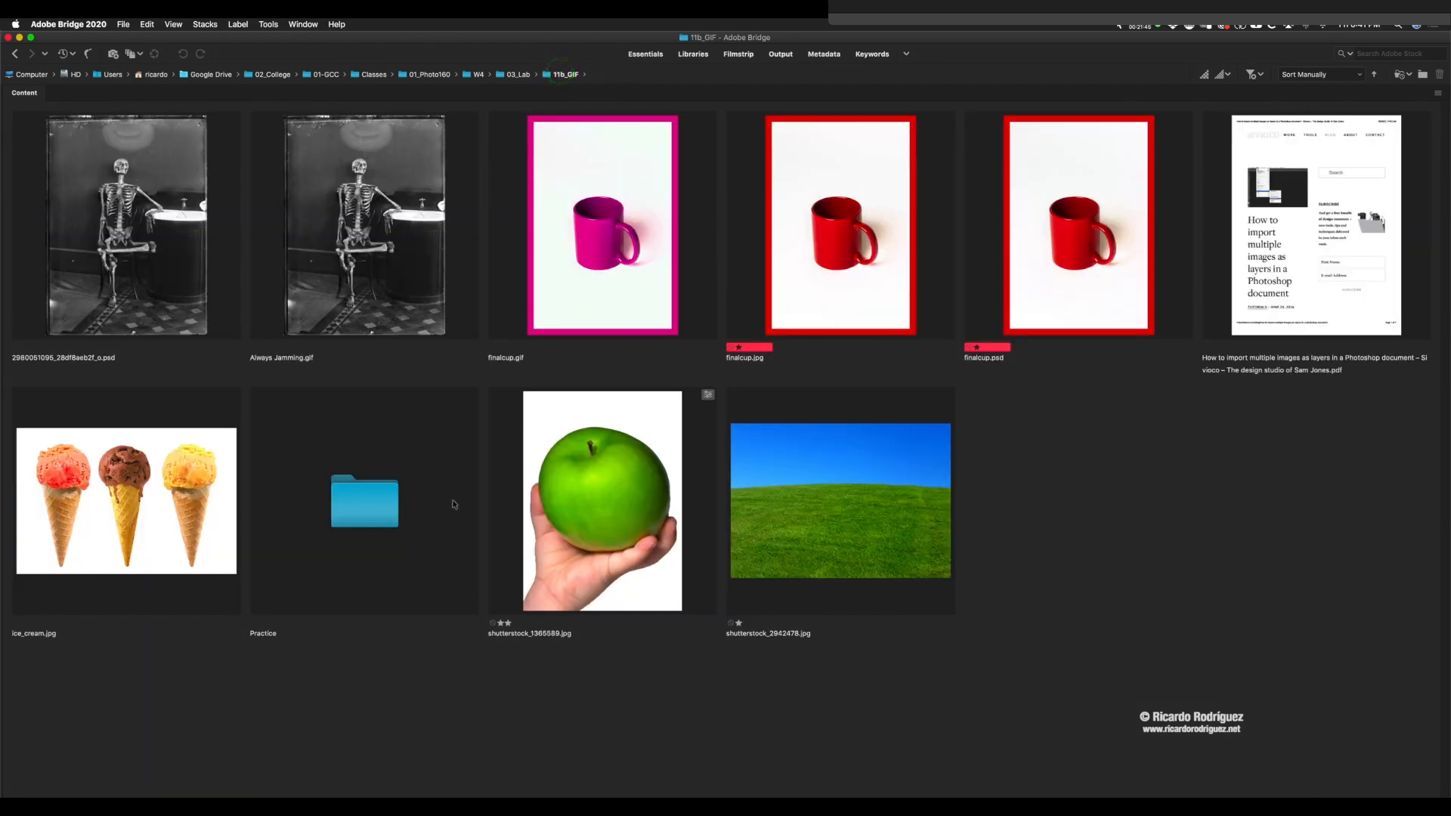
left_click(368, 487)
right_click(364, 492)
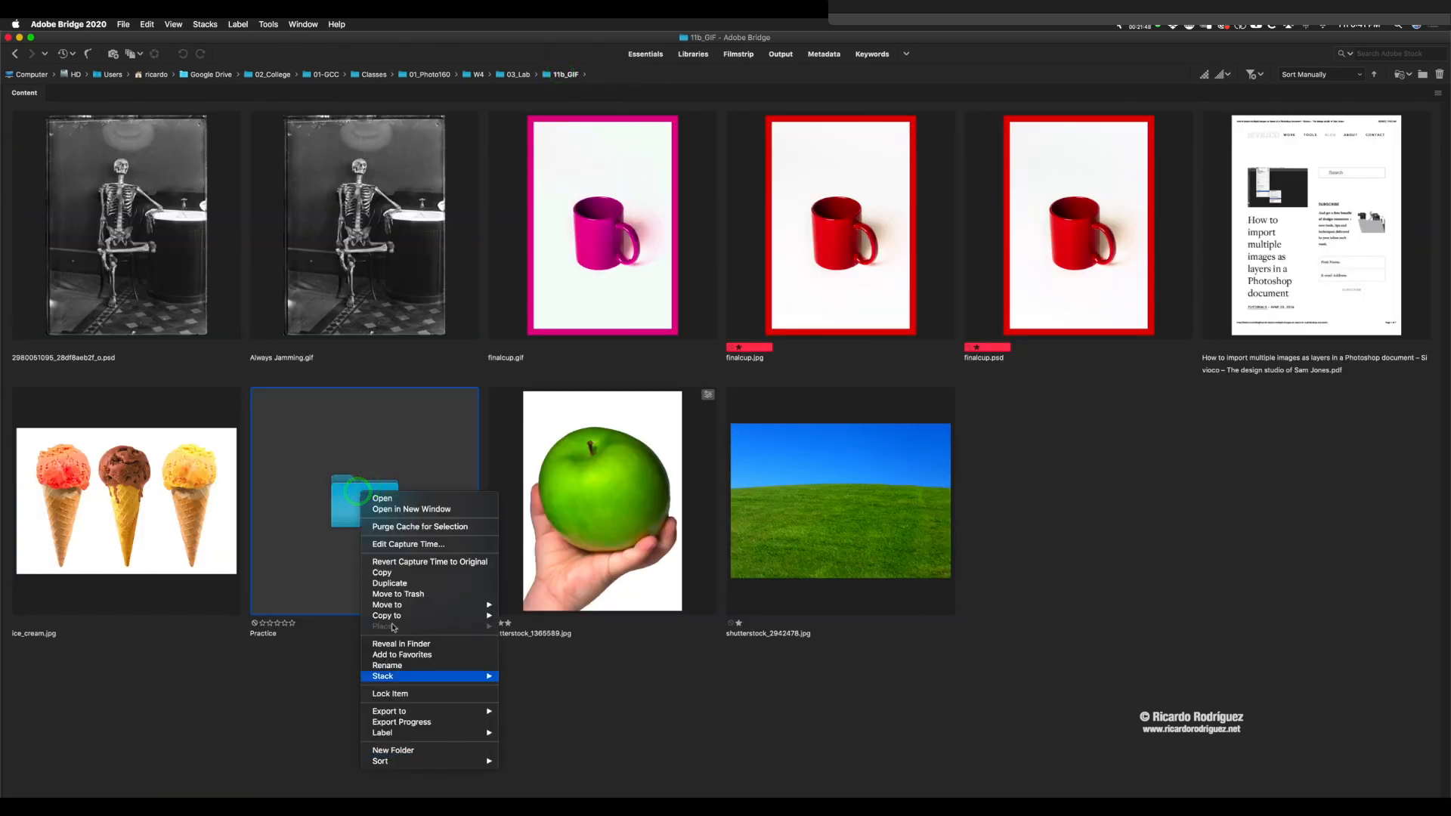
mouse_move(387, 618)
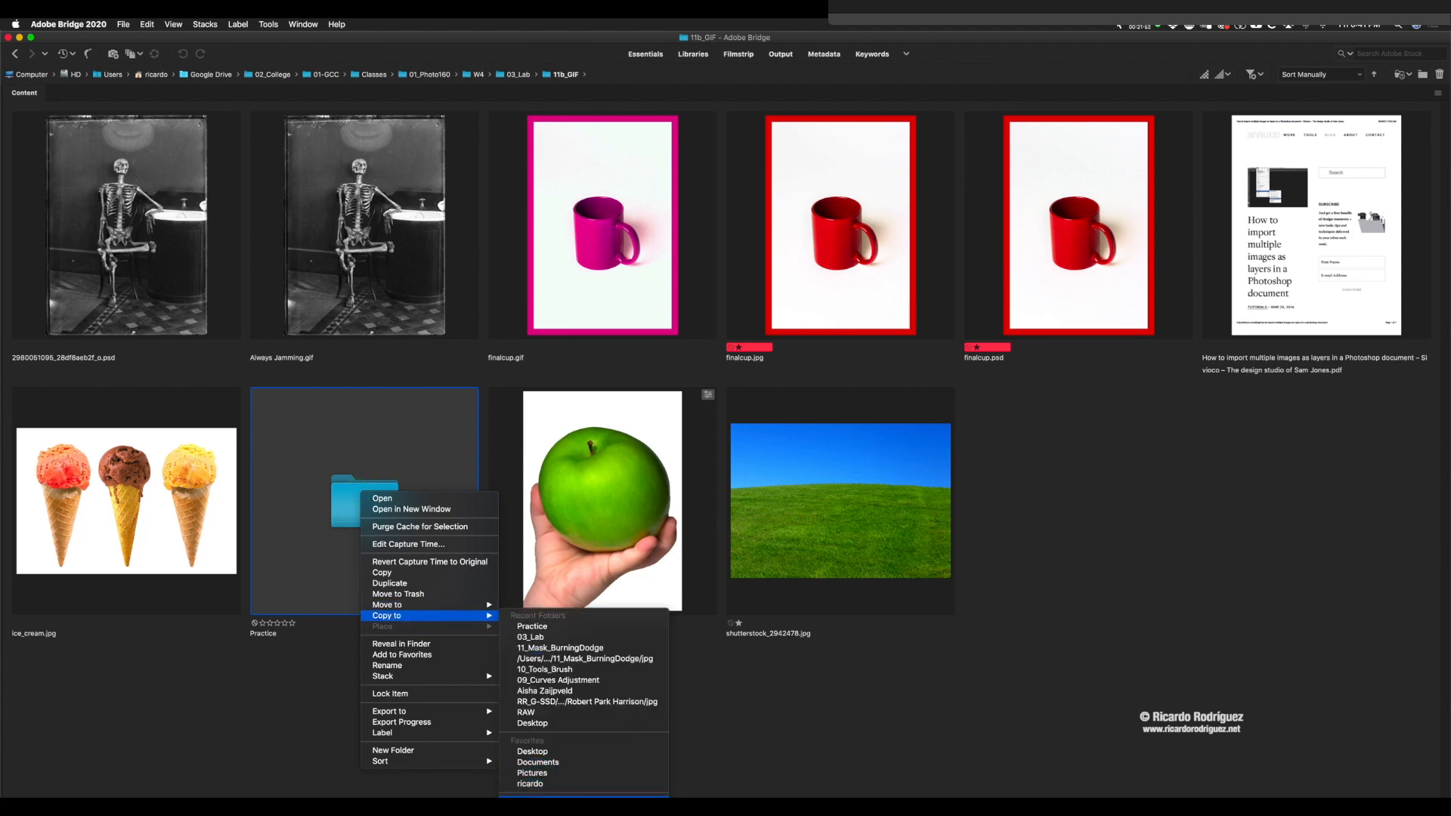
left_click(532, 751)
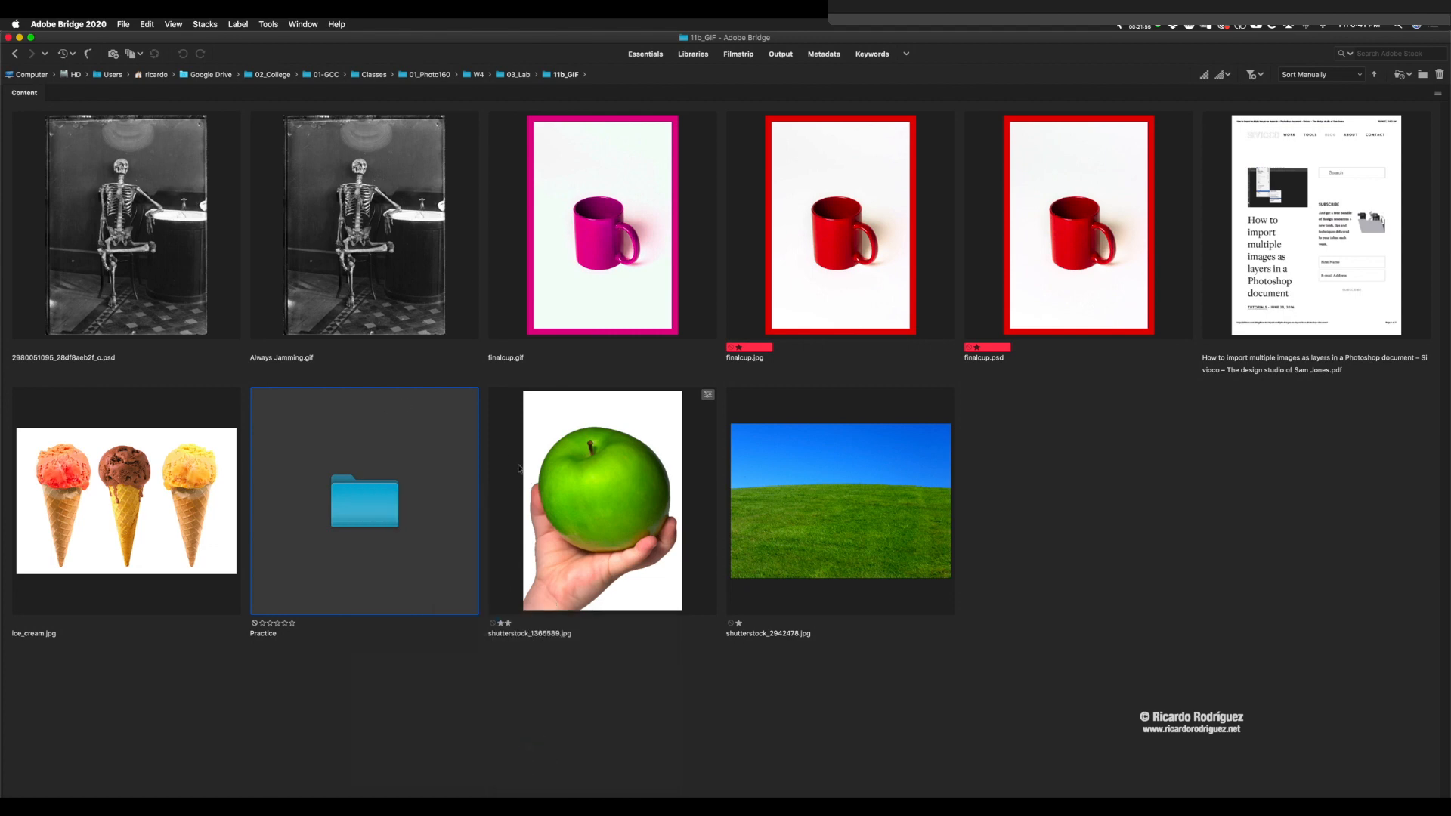
Step: Switch to Photoshop and close the finalcup-Recovered.psd and finalcup.jpg documents
key("super+Tab")
key("super+Tab")
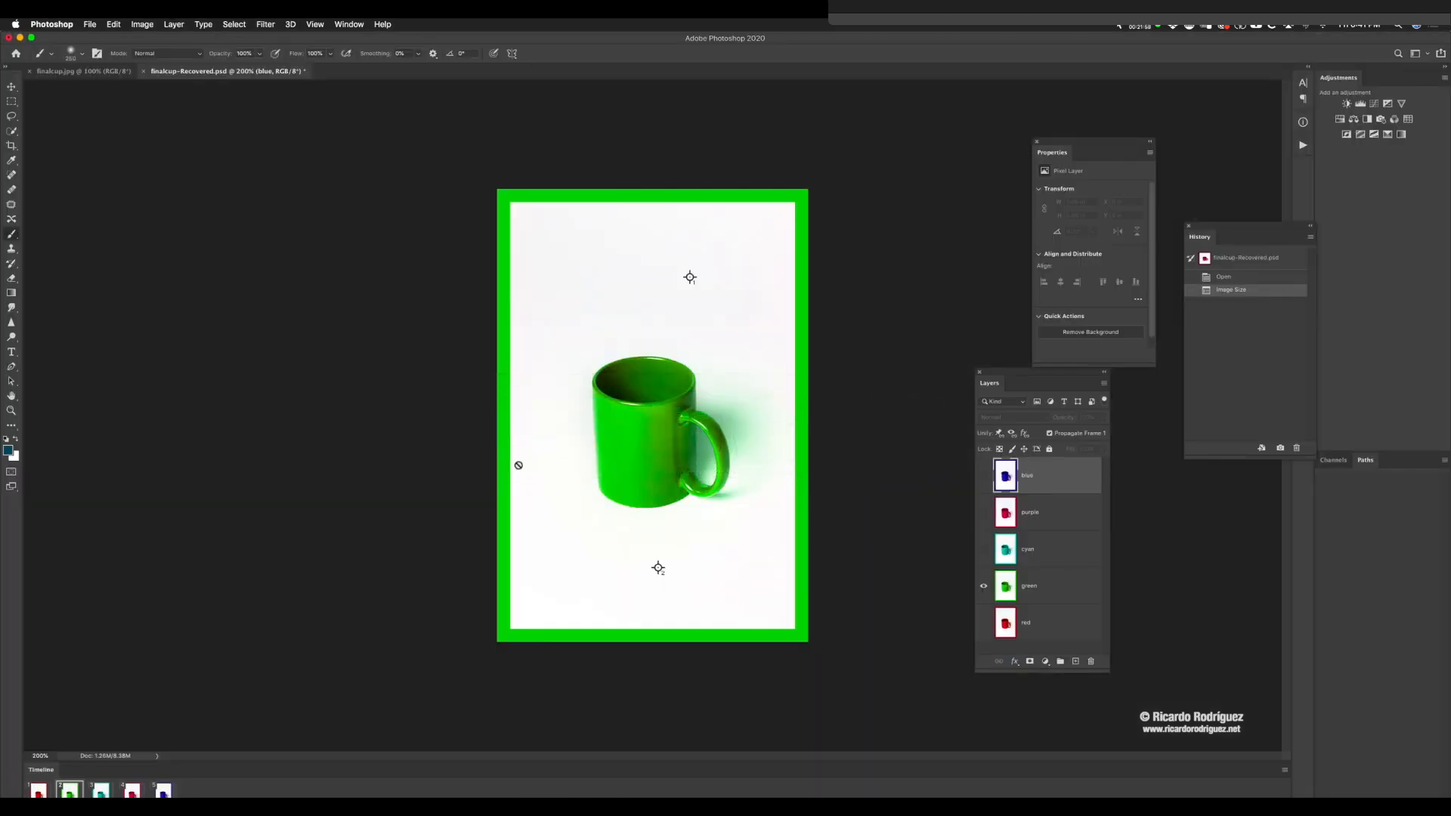
key("super+w")
left_click(705, 280)
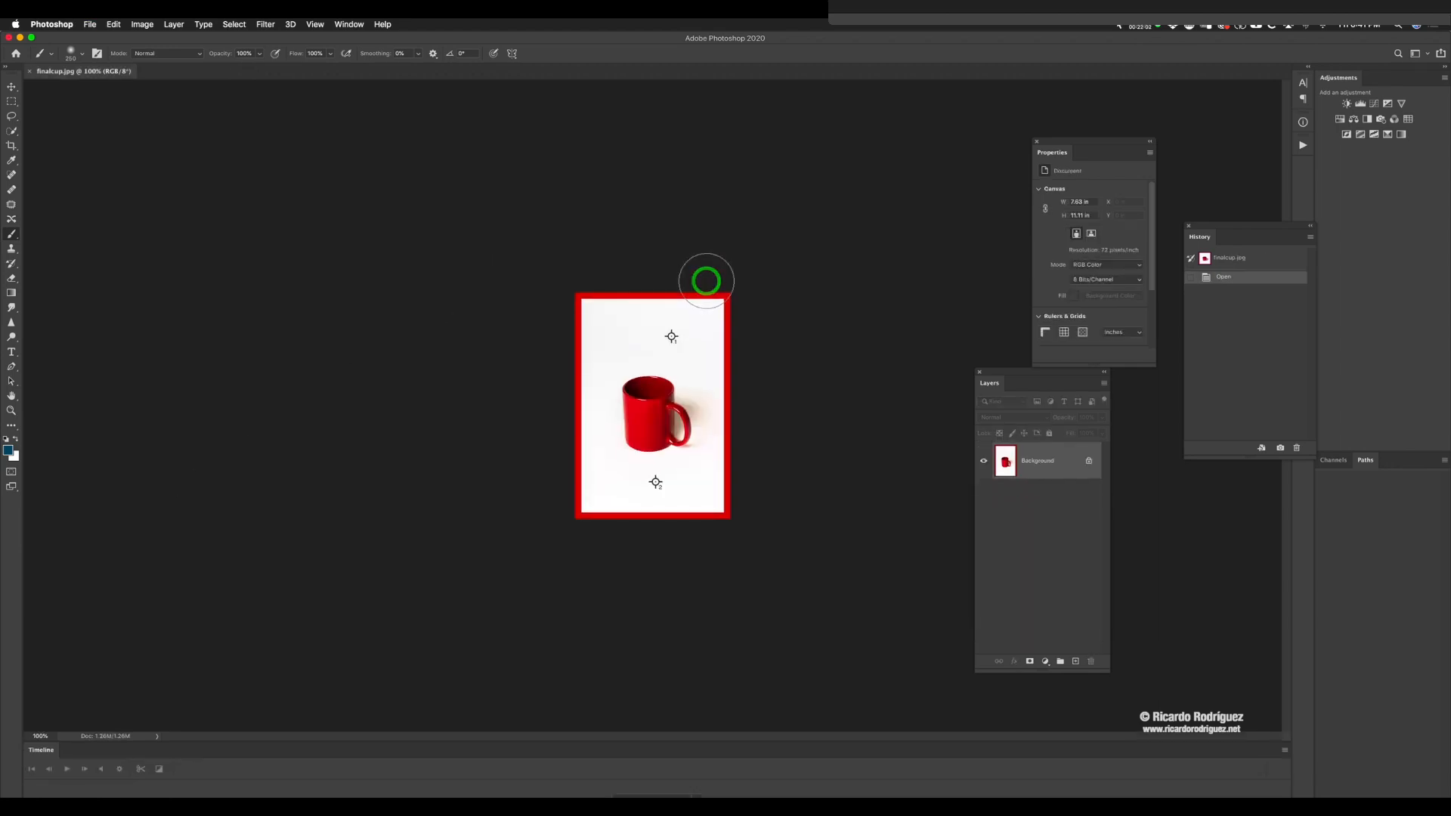
key("super+w")
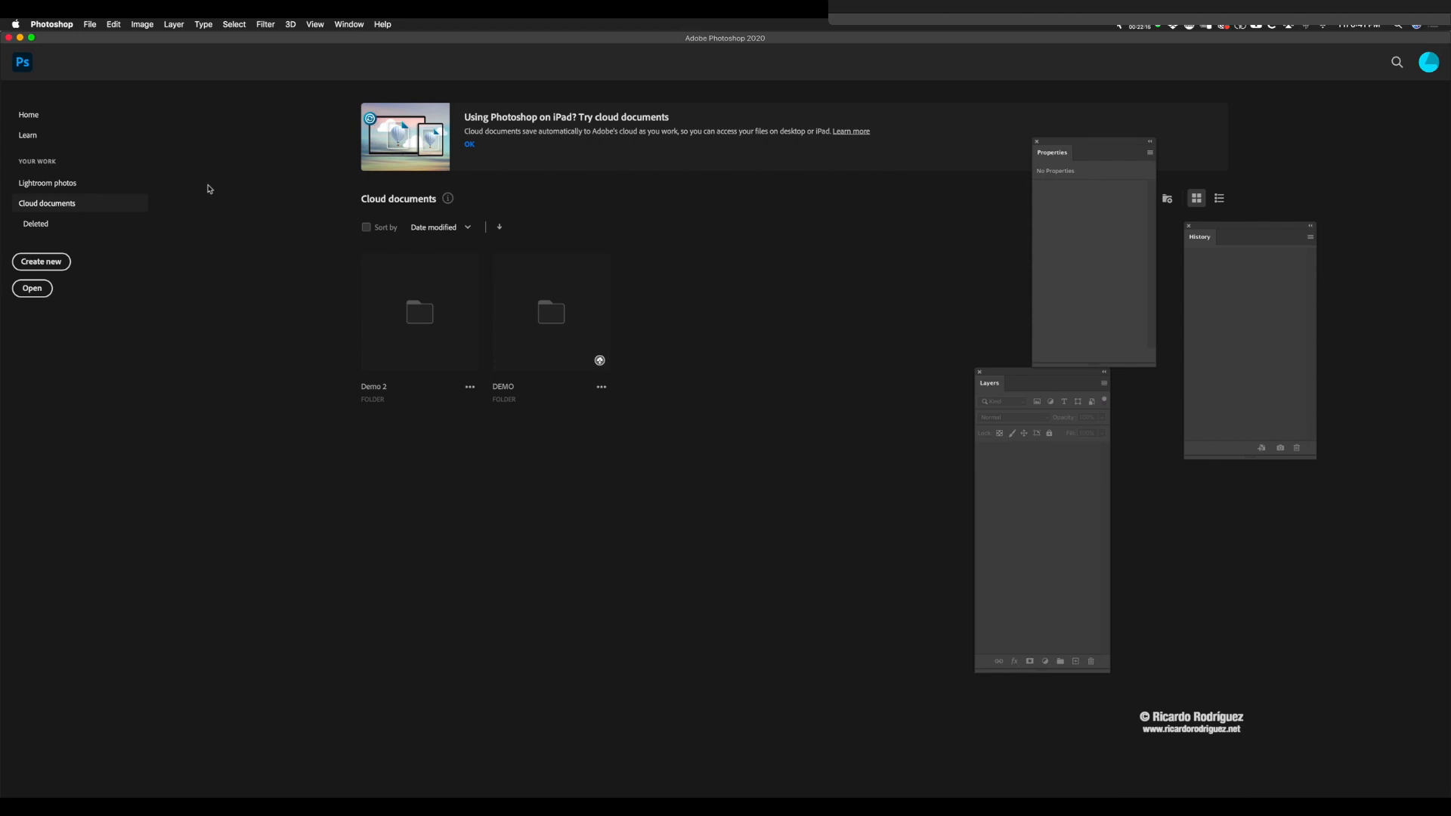
Step: Load 001.jpg through 011.jpg from the Desktop's Practice folder into one document as a layer stack
left_click(90, 24)
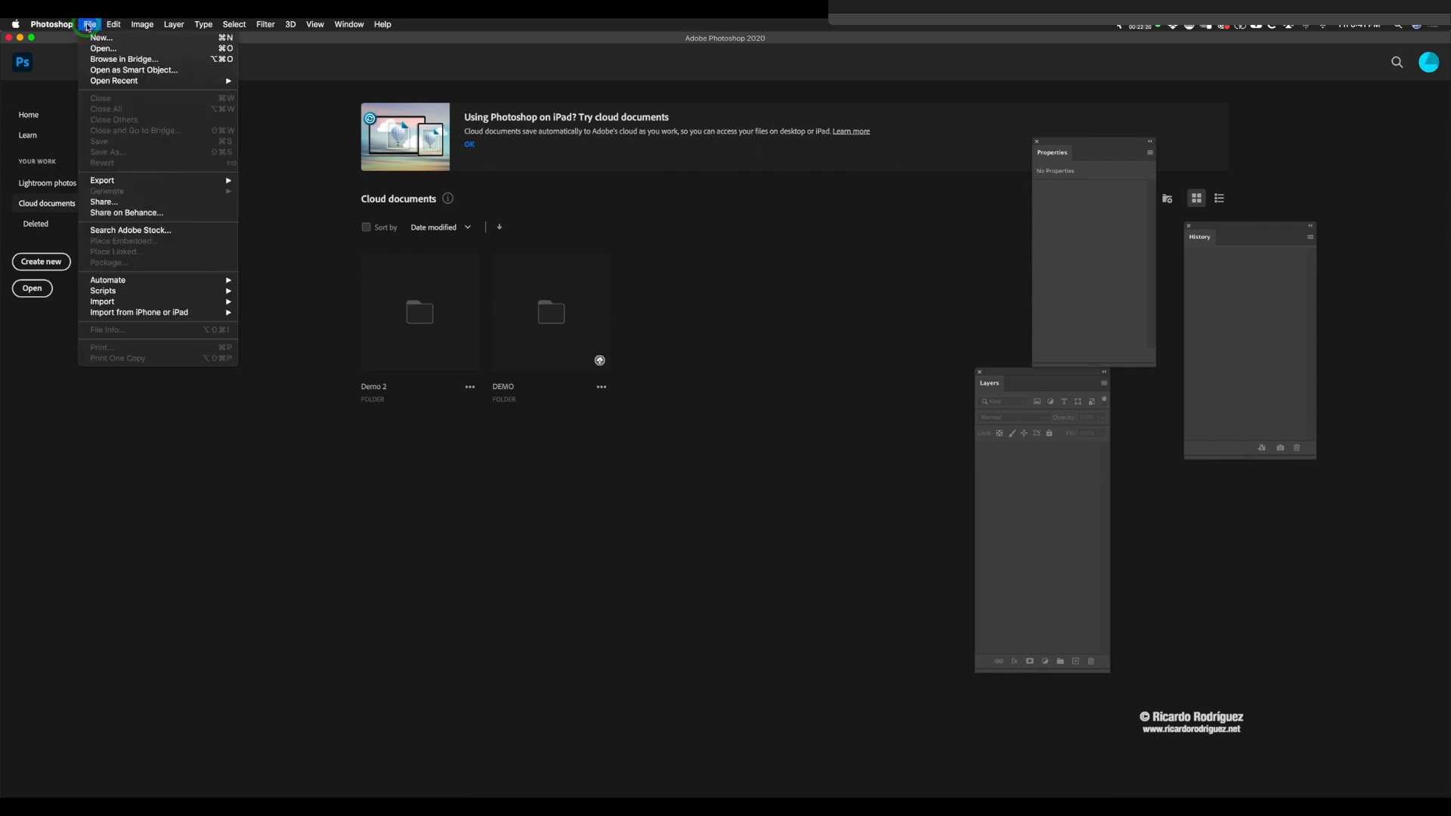
mouse_move(141, 291)
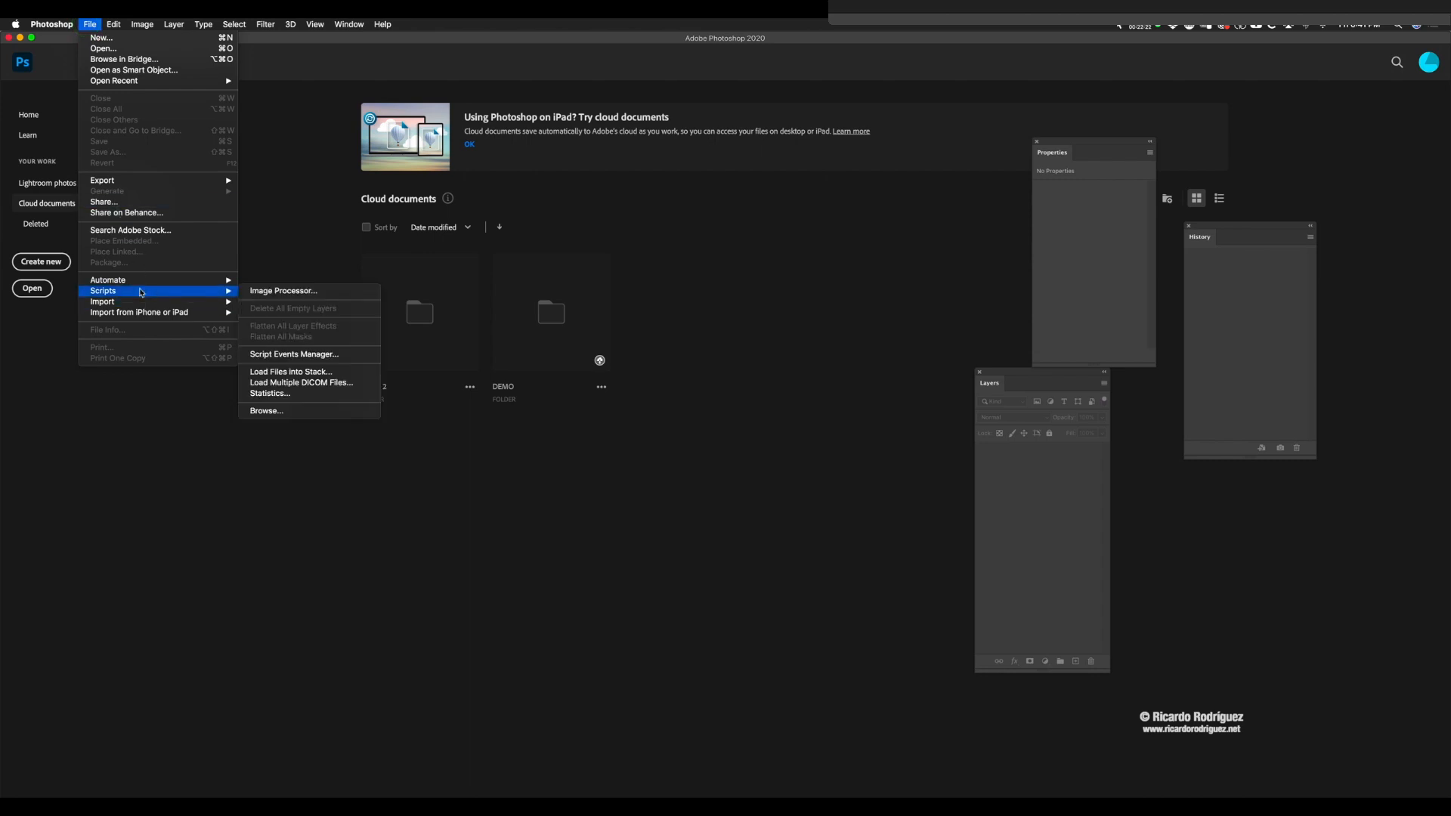
left_click(295, 374)
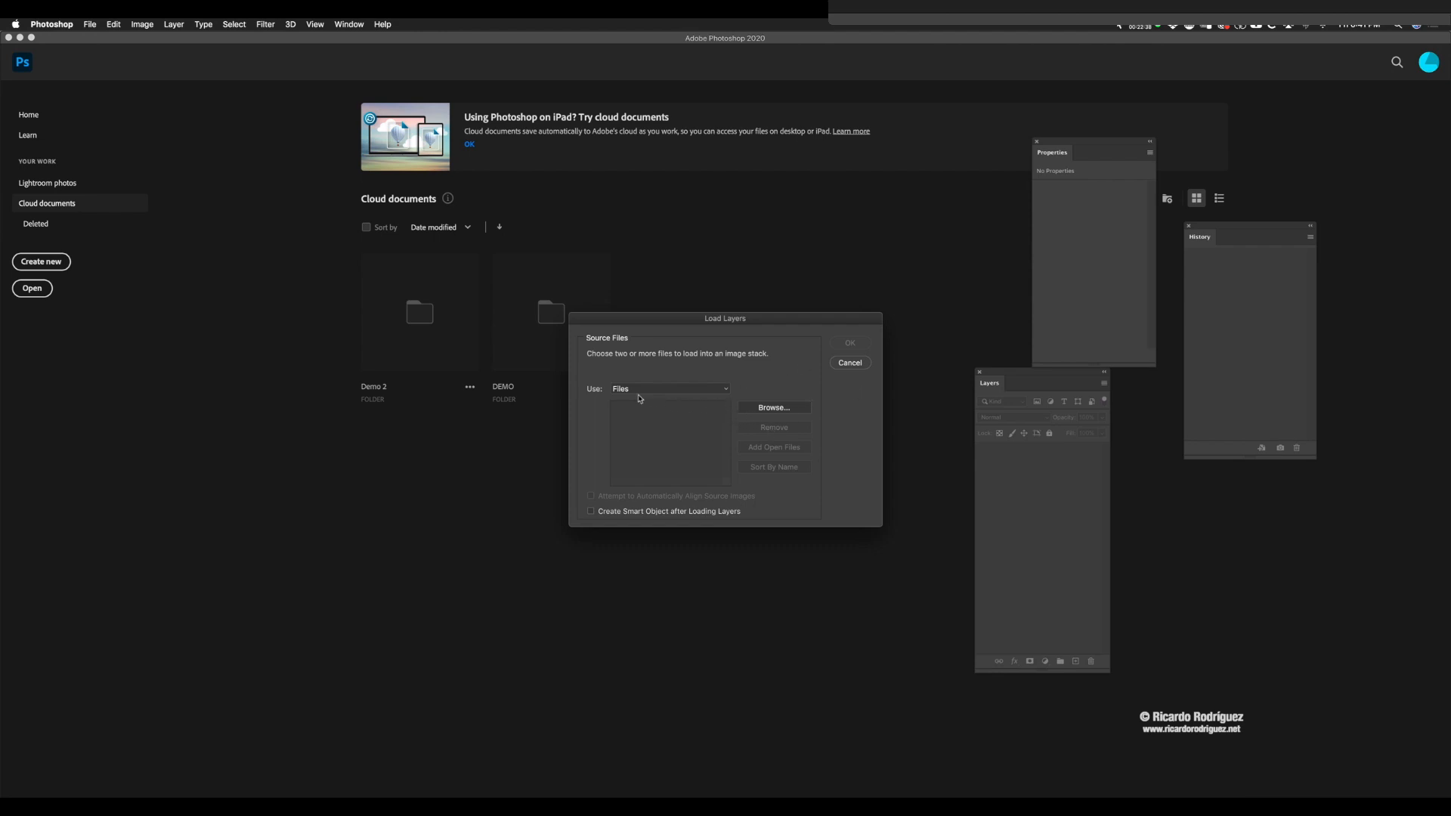
left_click(772, 409)
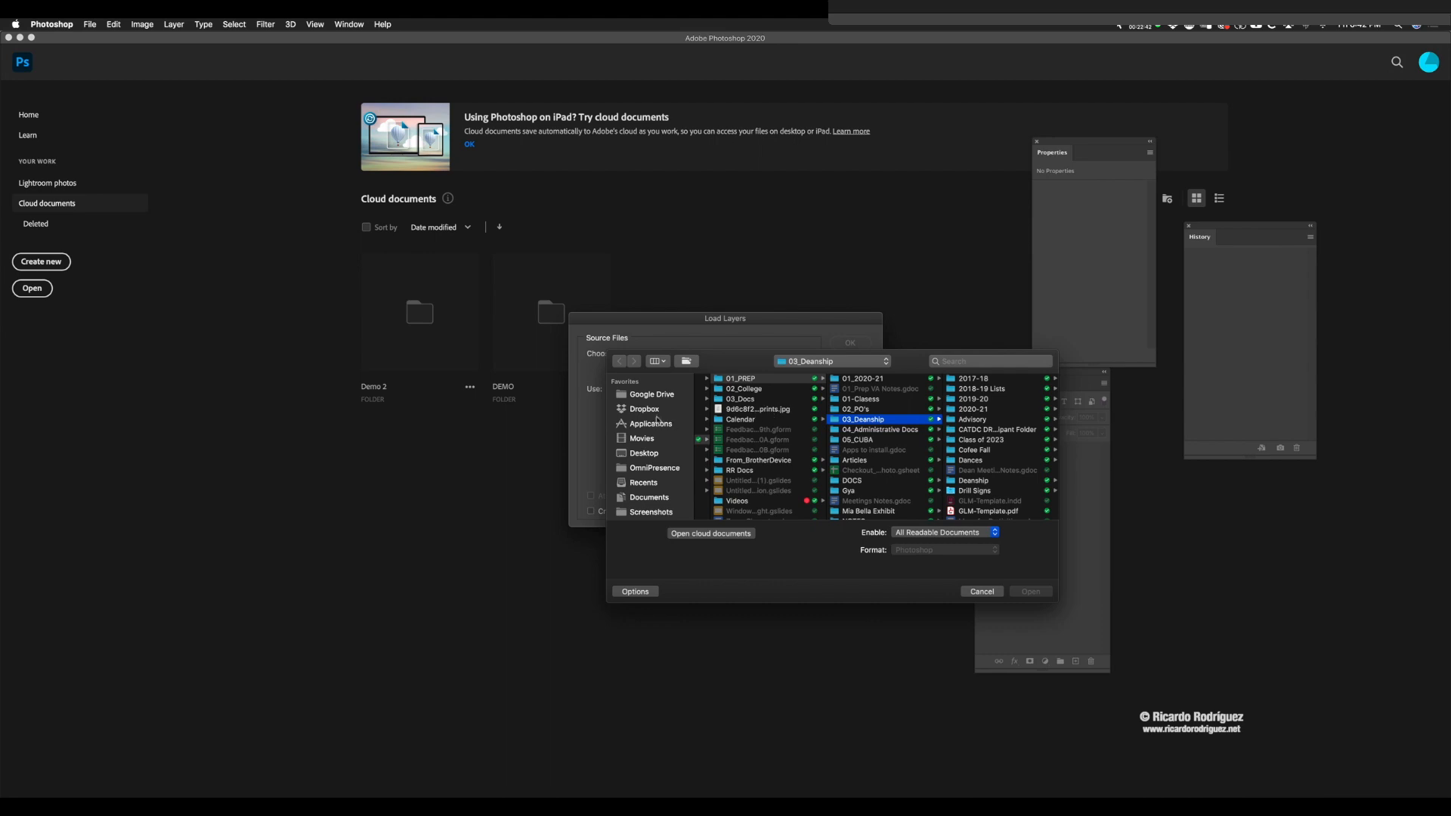
left_click(637, 451)
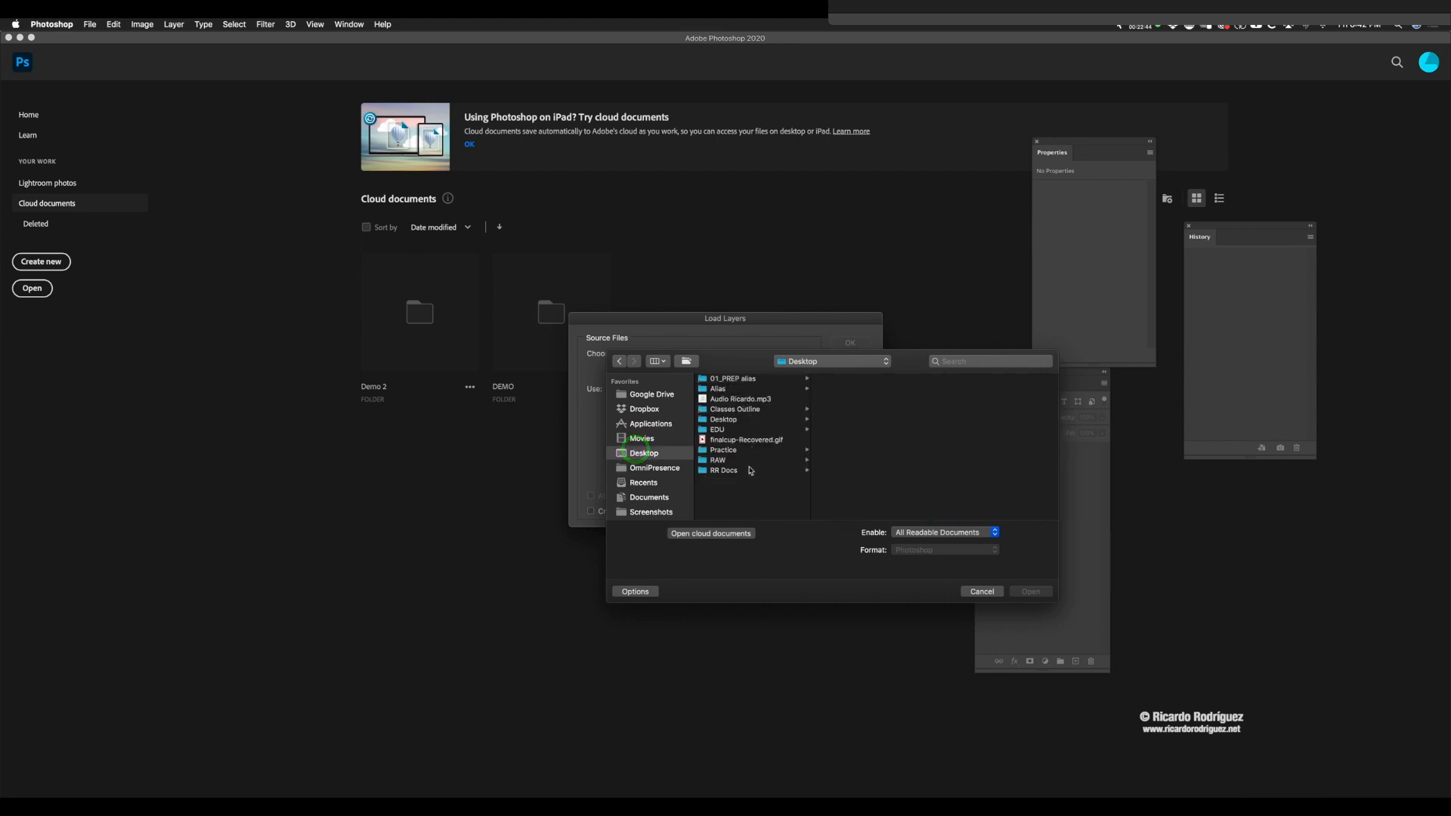
left_click(721, 450)
left_click(831, 380)
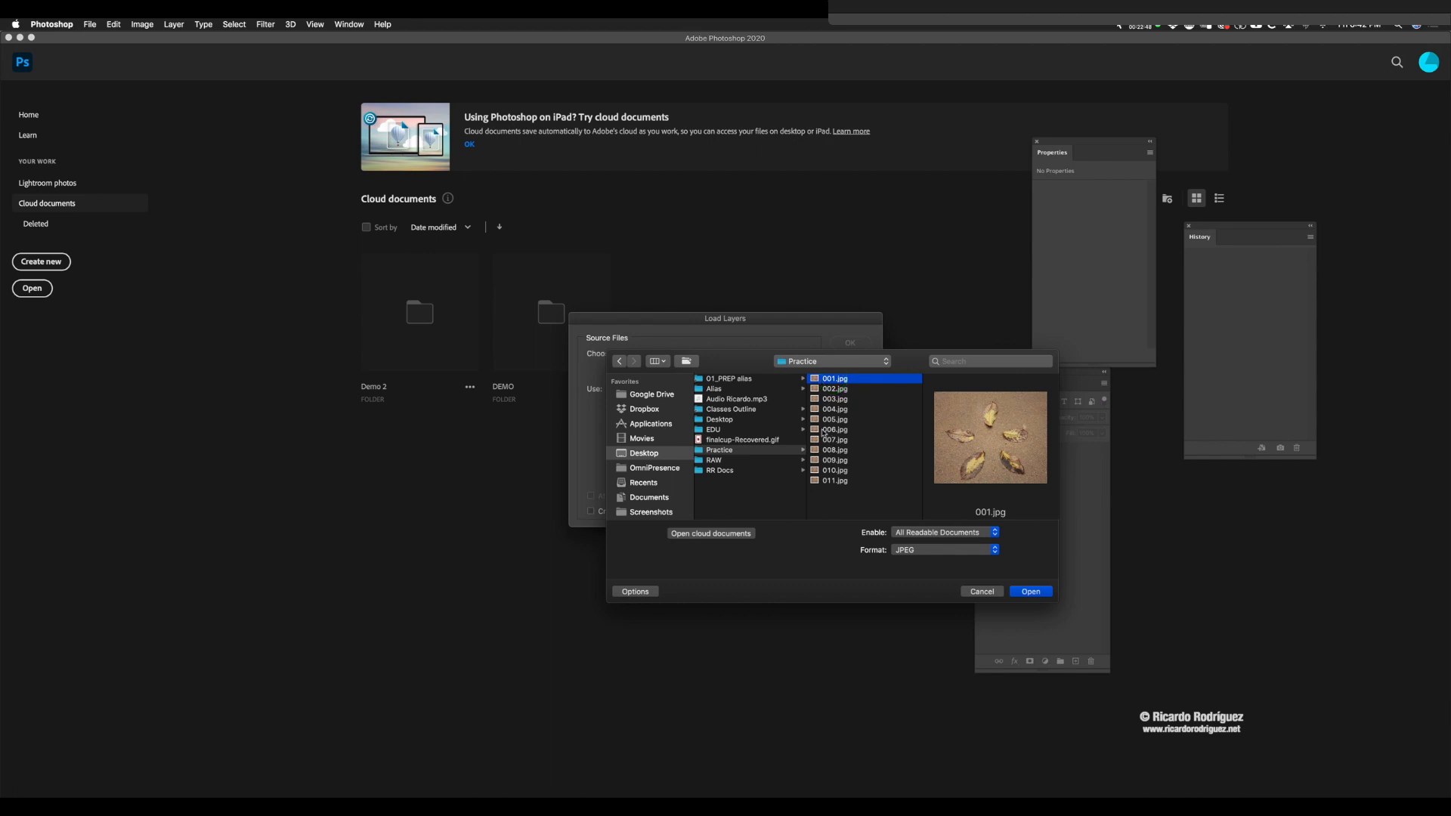
left_click(827, 482, "shift")
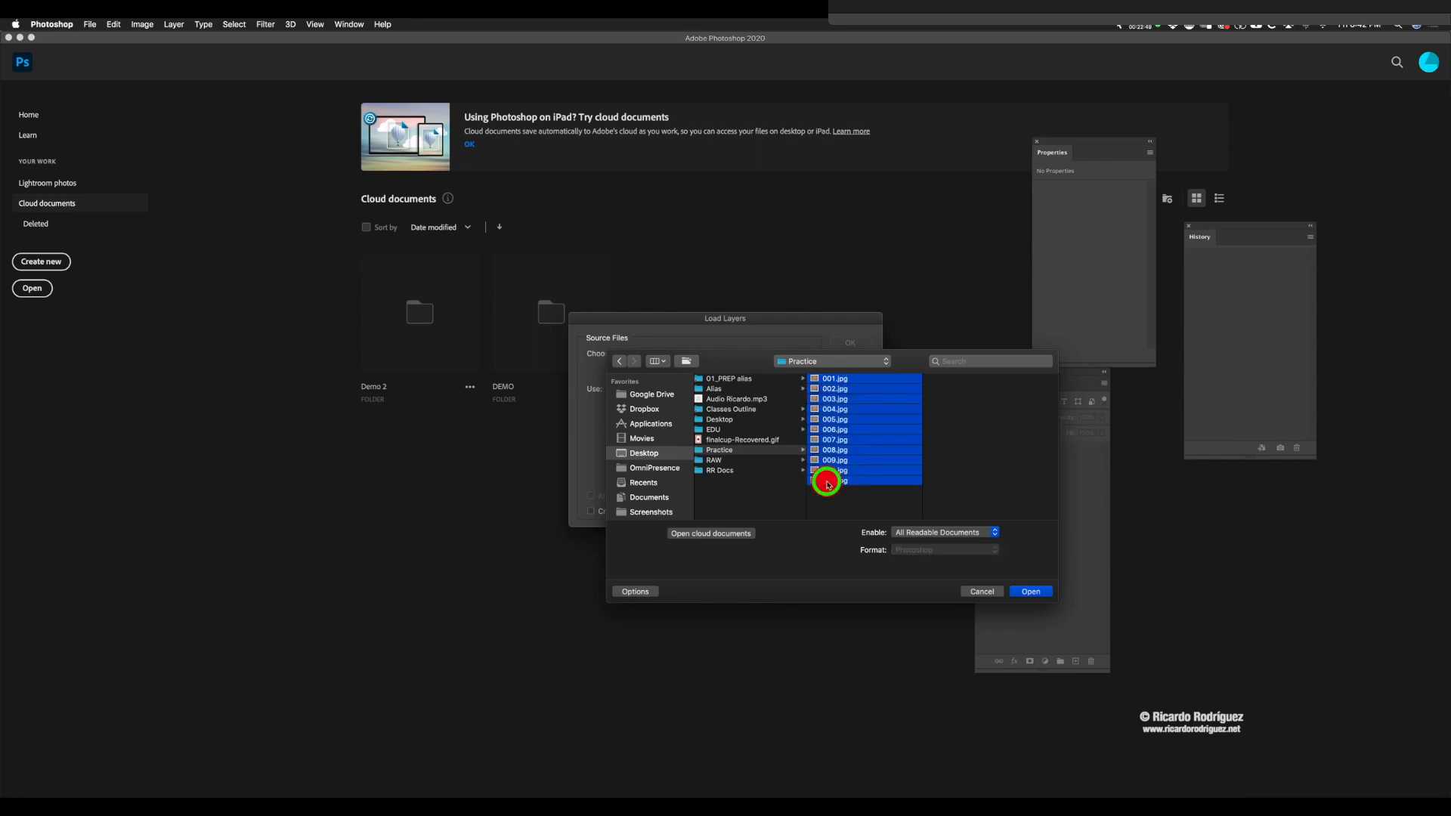
left_click(1031, 592)
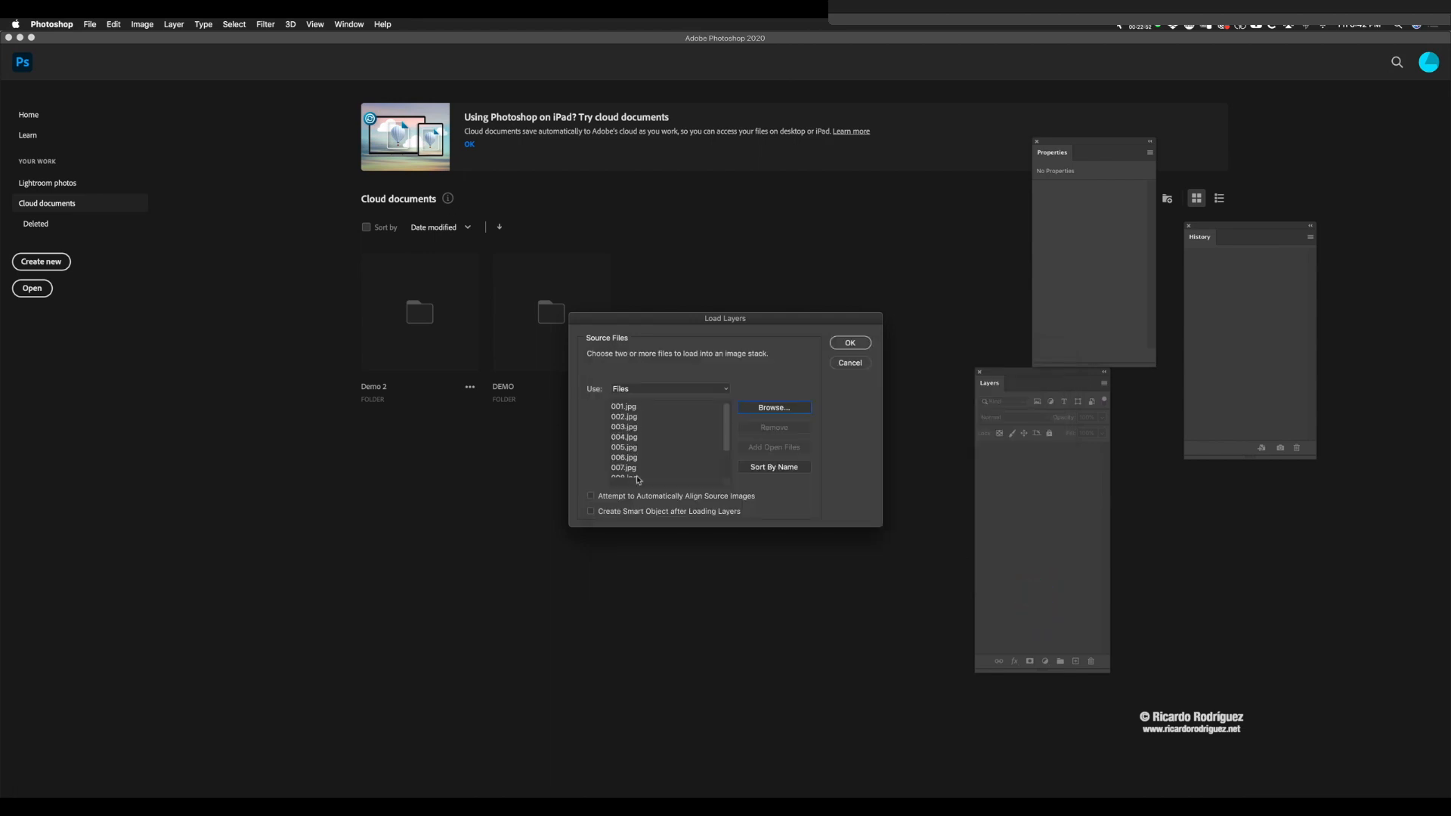
left_click(848, 343)
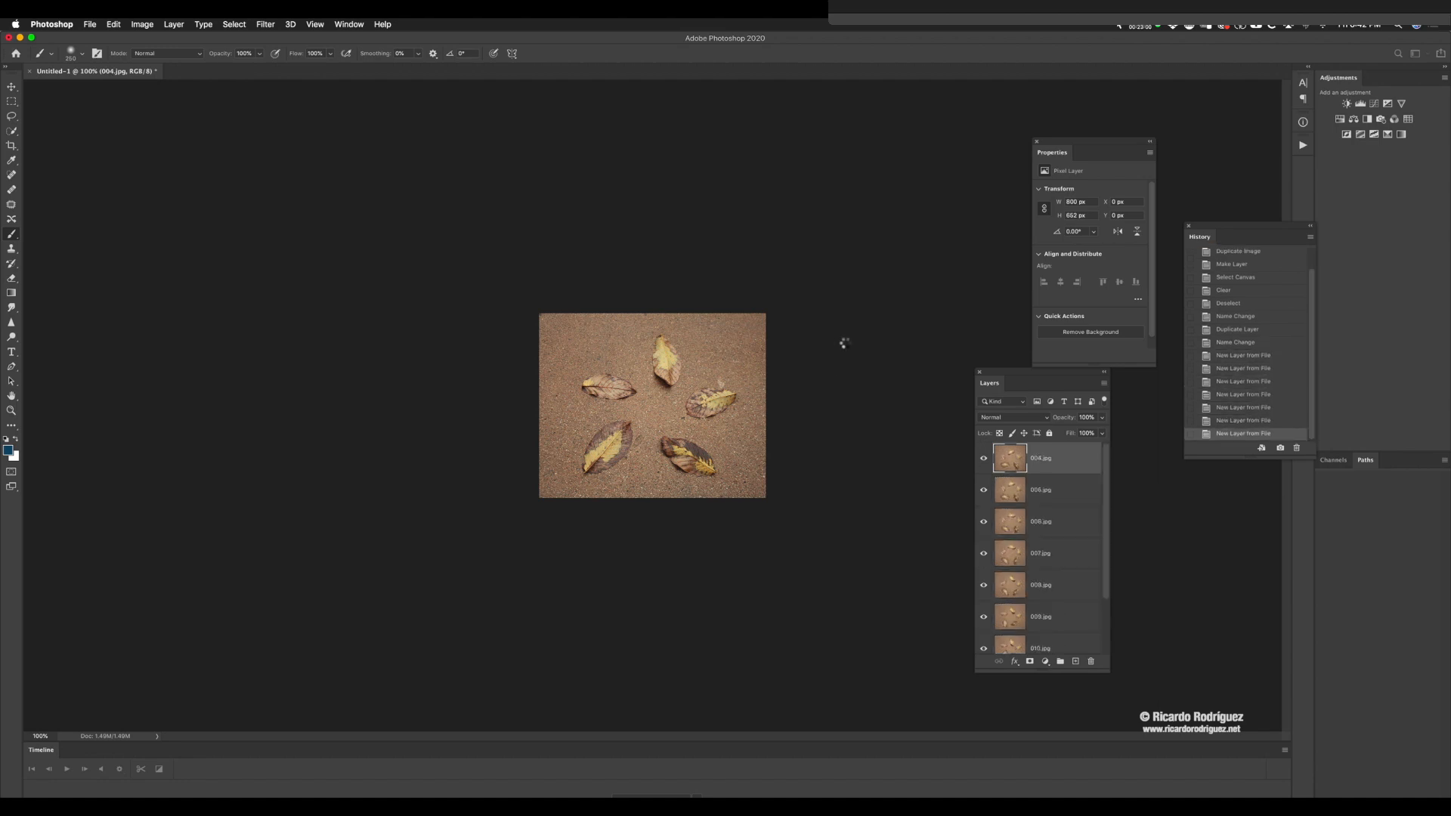
Step: Extend the layer list to fit all leaf layers and preview the motion by hiding 001.jpg to 007.jpg in turn and showing them again
left_click_drag(988, 377, 873, 177)
left_click_drag(926, 470, 921, 678)
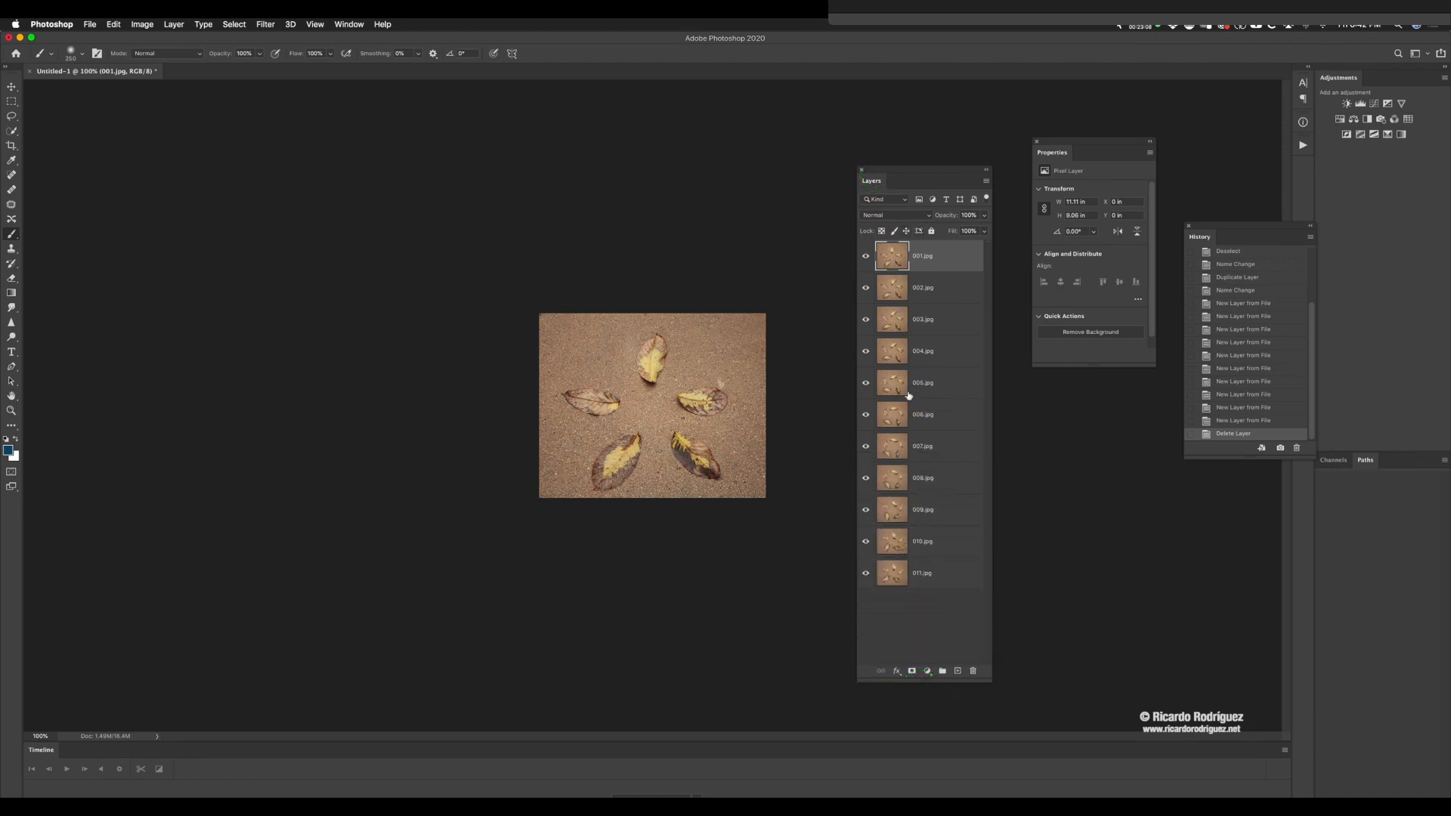
left_click(867, 257)
left_click(866, 288)
left_click(867, 320)
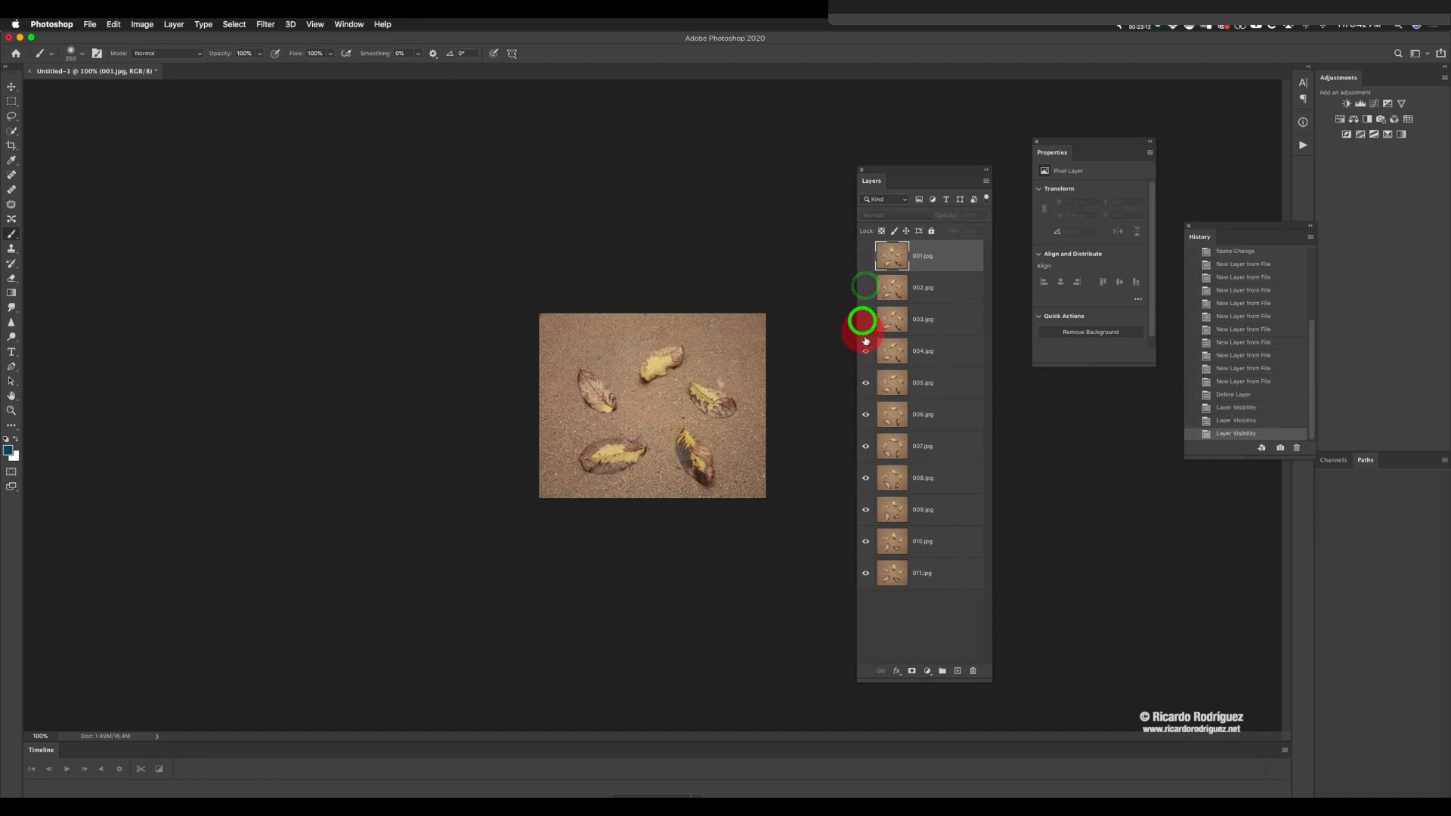
left_click(866, 346)
left_click(866, 383)
left_click(866, 415)
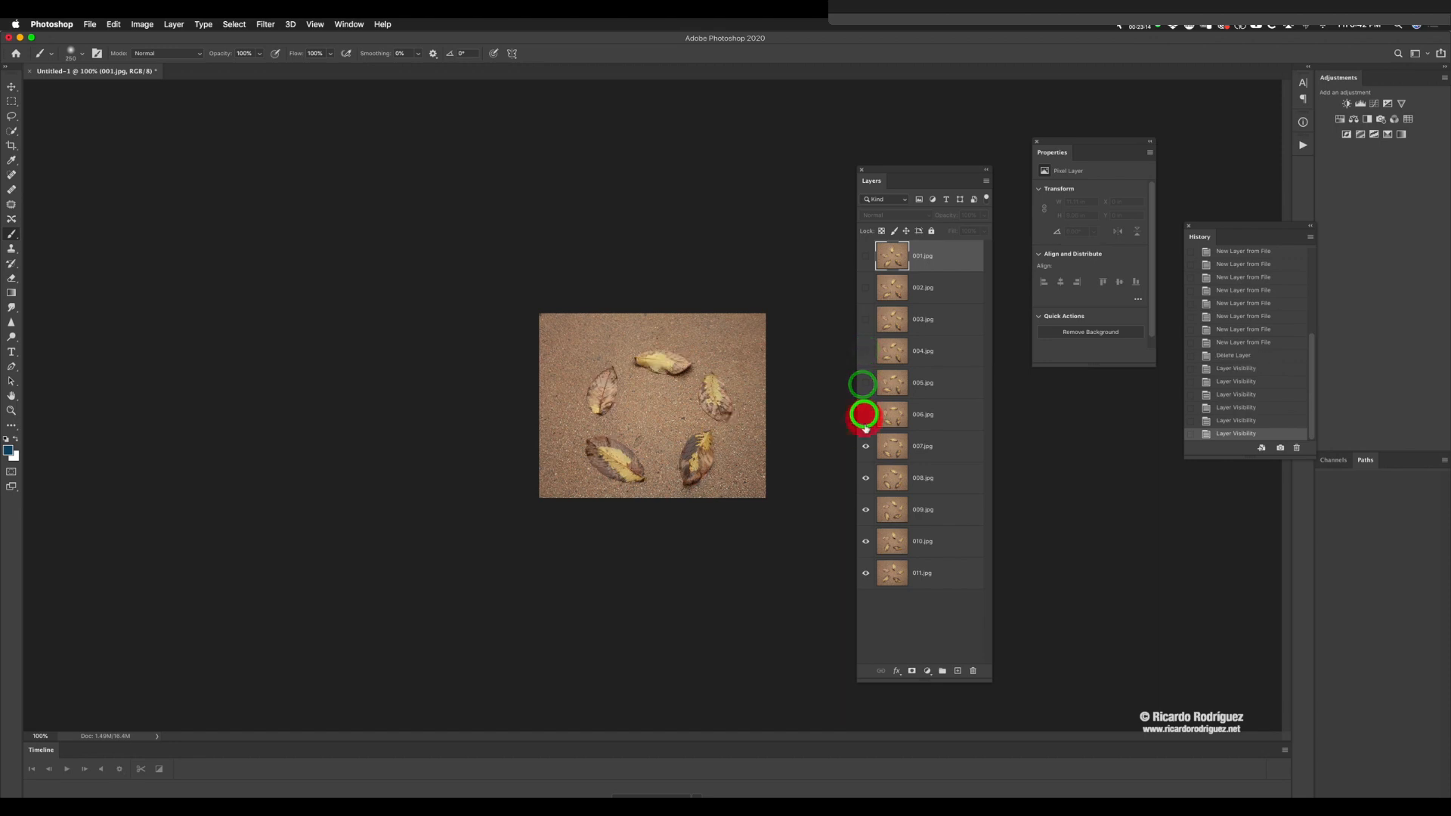
left_click(866, 446)
left_click(866, 446)
left_click(867, 410)
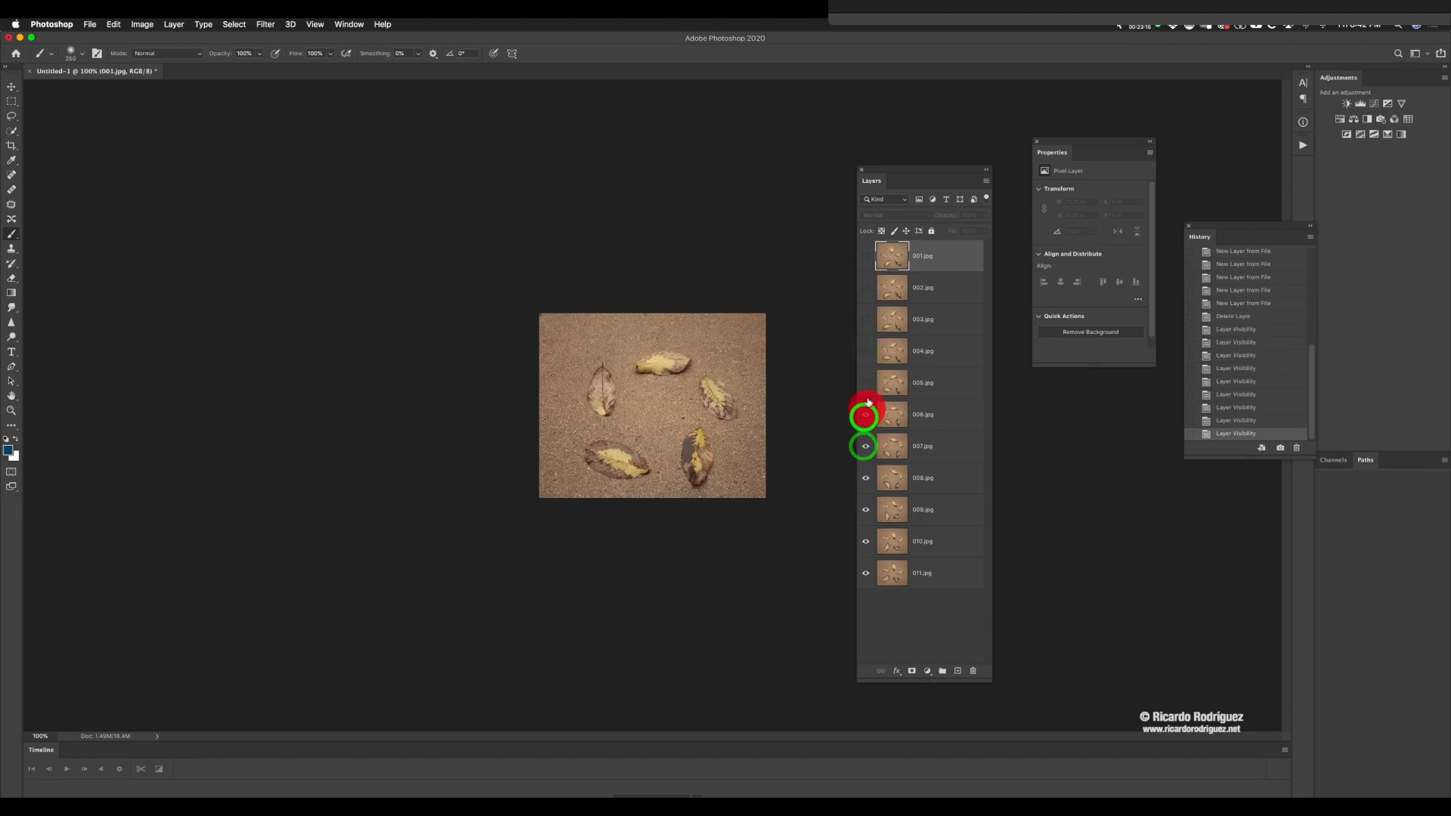
left_click(866, 383)
left_click(866, 352)
left_click(866, 319)
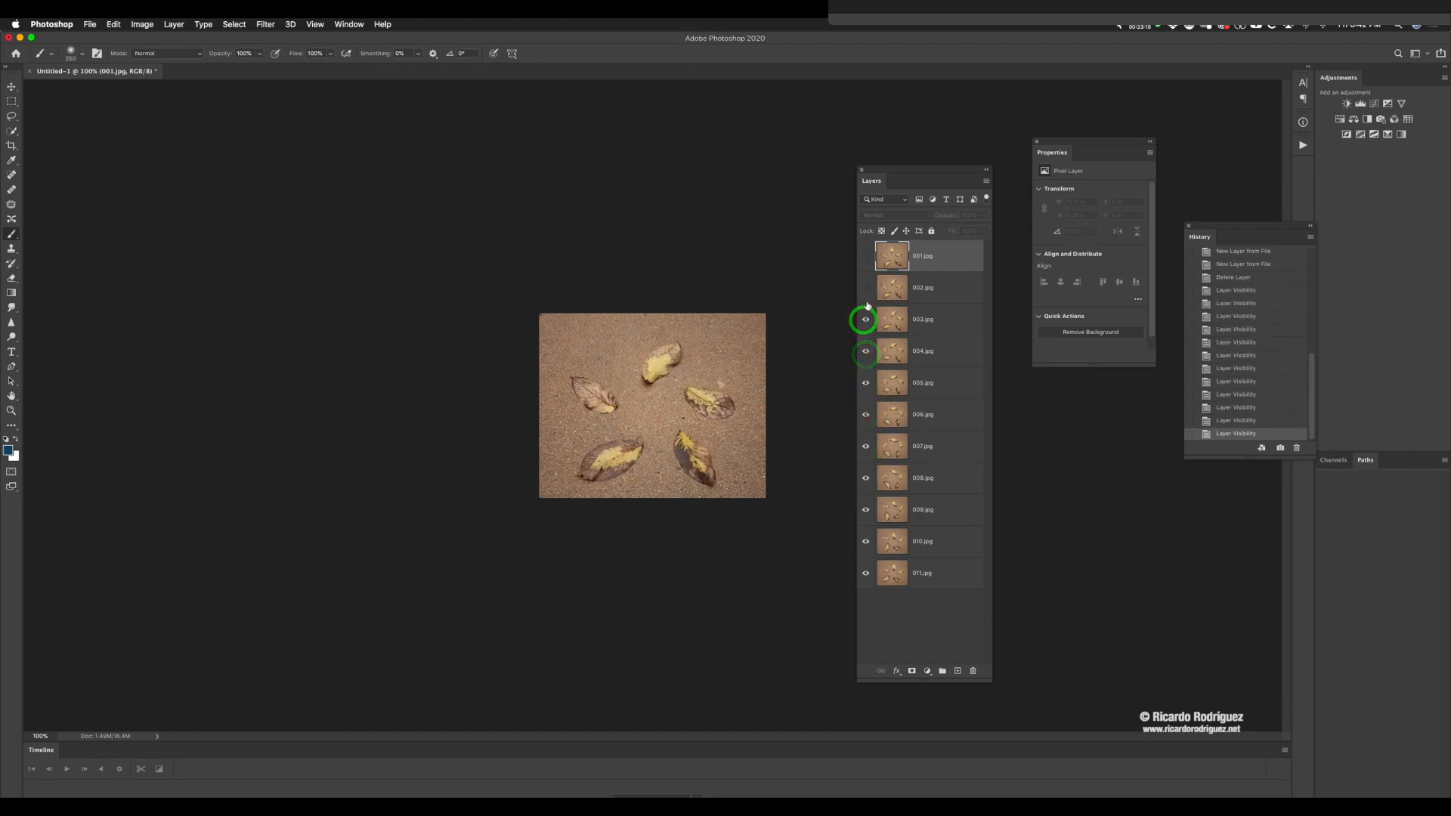
left_click(866, 288)
left_click(866, 257)
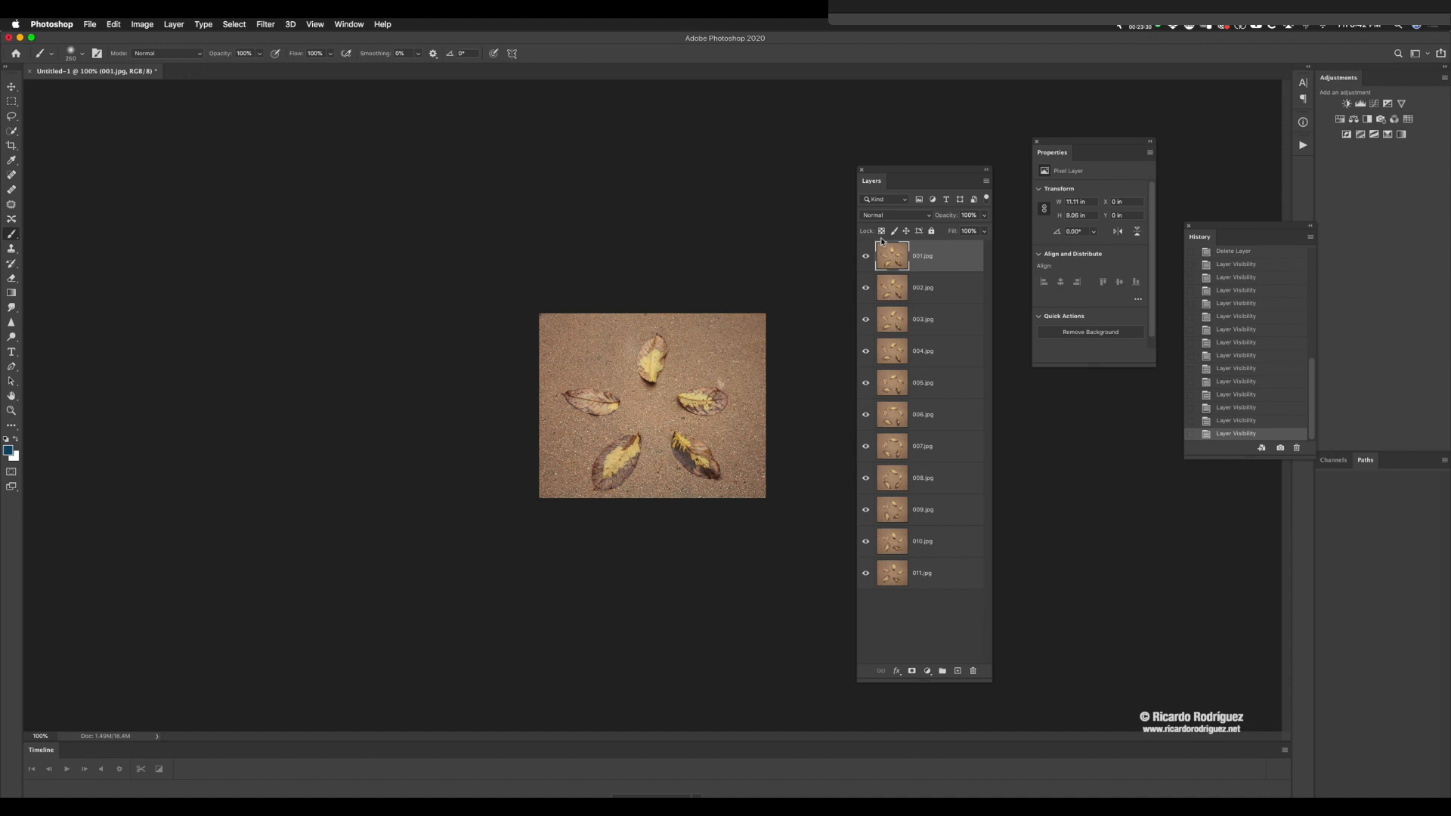
Step: Create a frame animation for the leaf document and make frames from its layers
left_click_drag(868, 175, 880, 157)
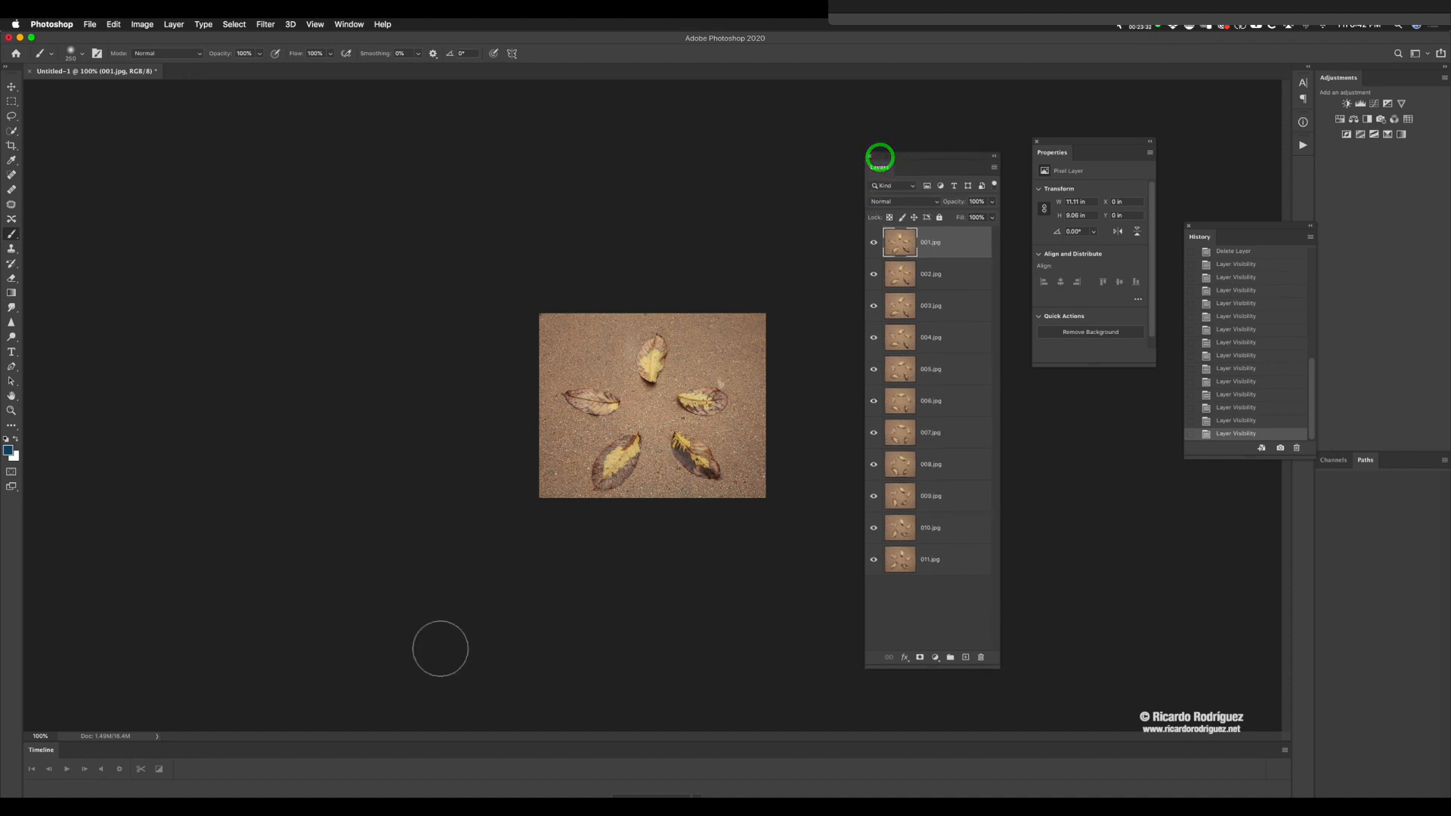
left_click(637, 793)
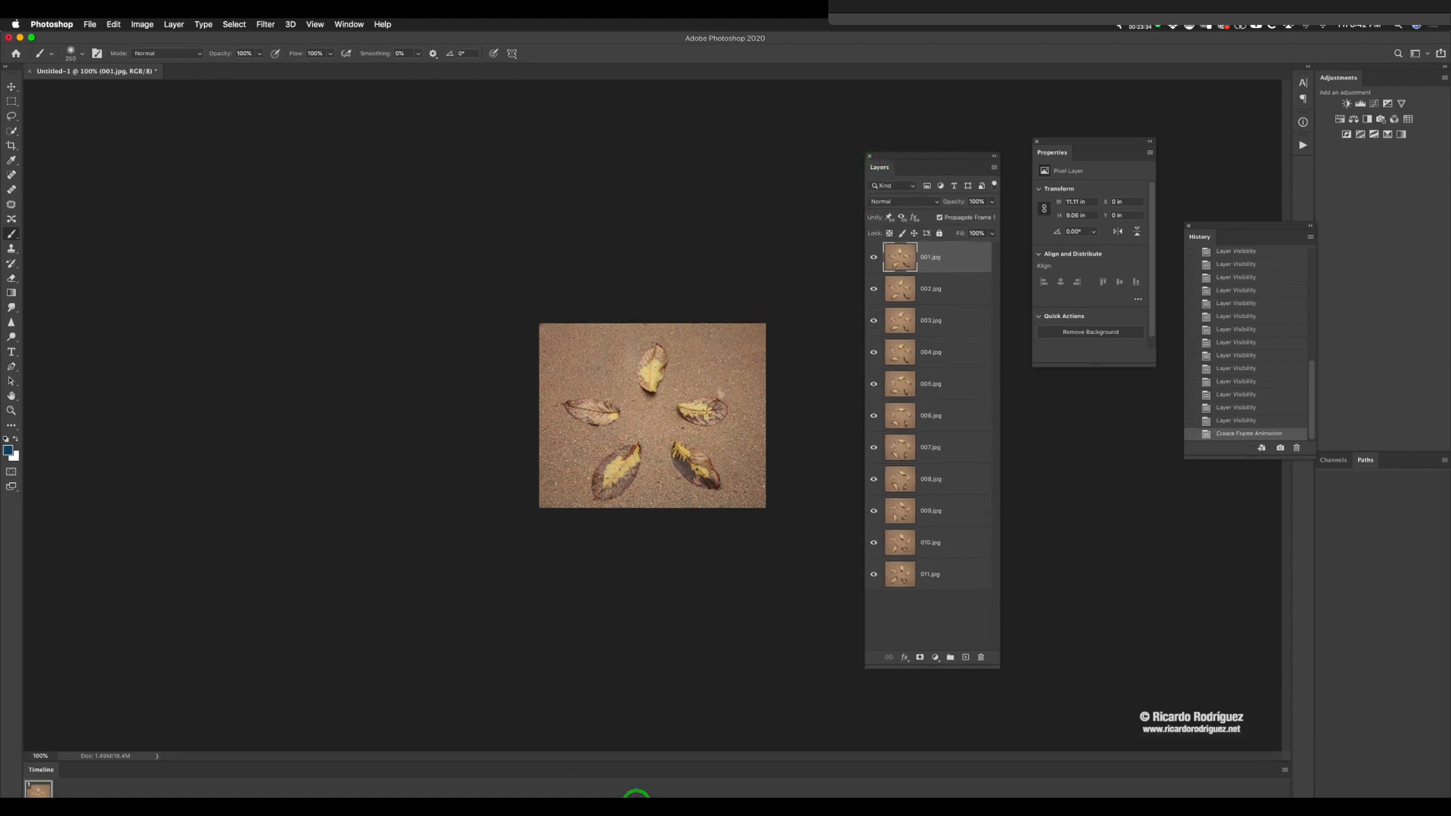
left_click(1285, 772)
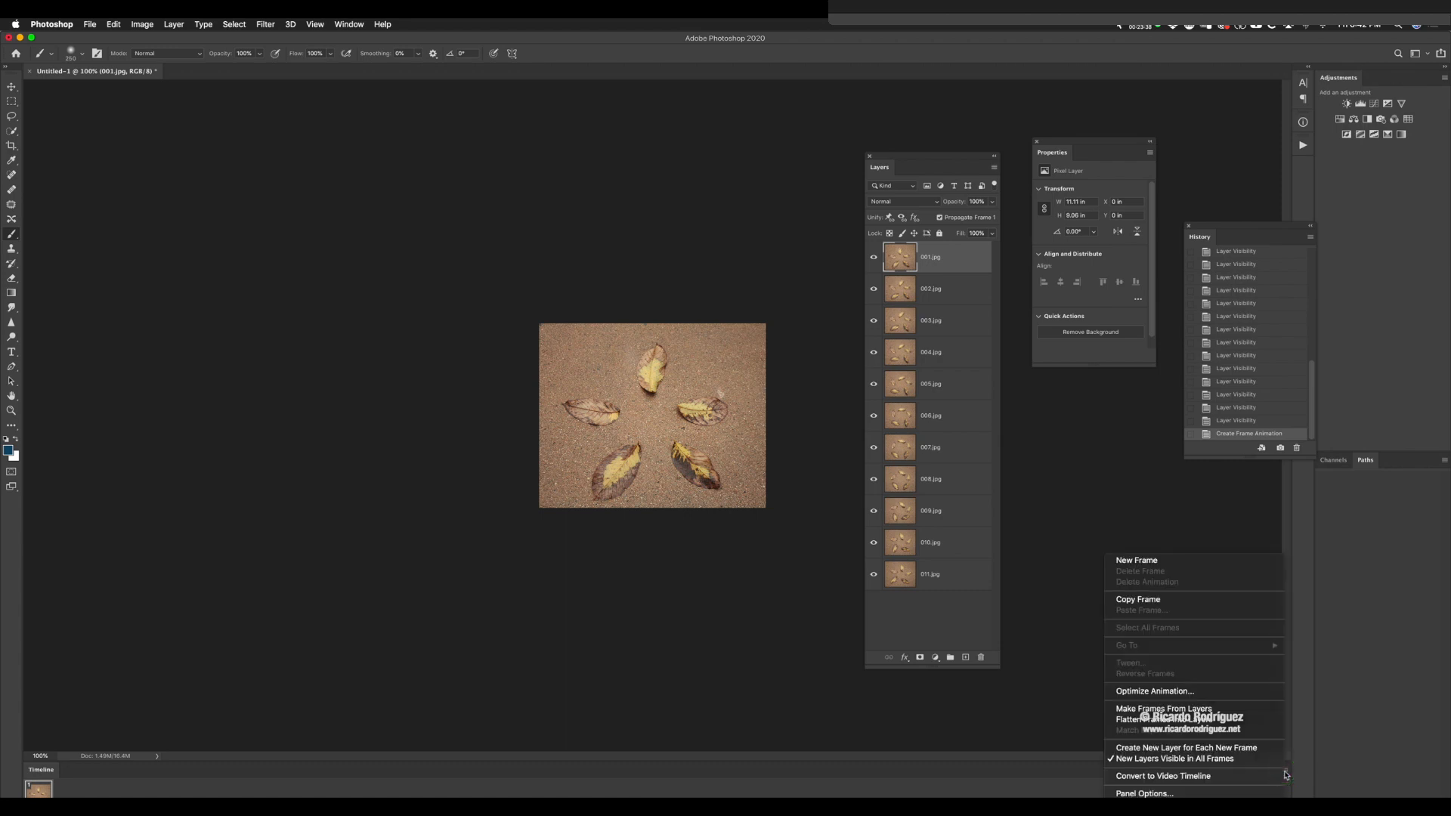
left_click(1164, 709)
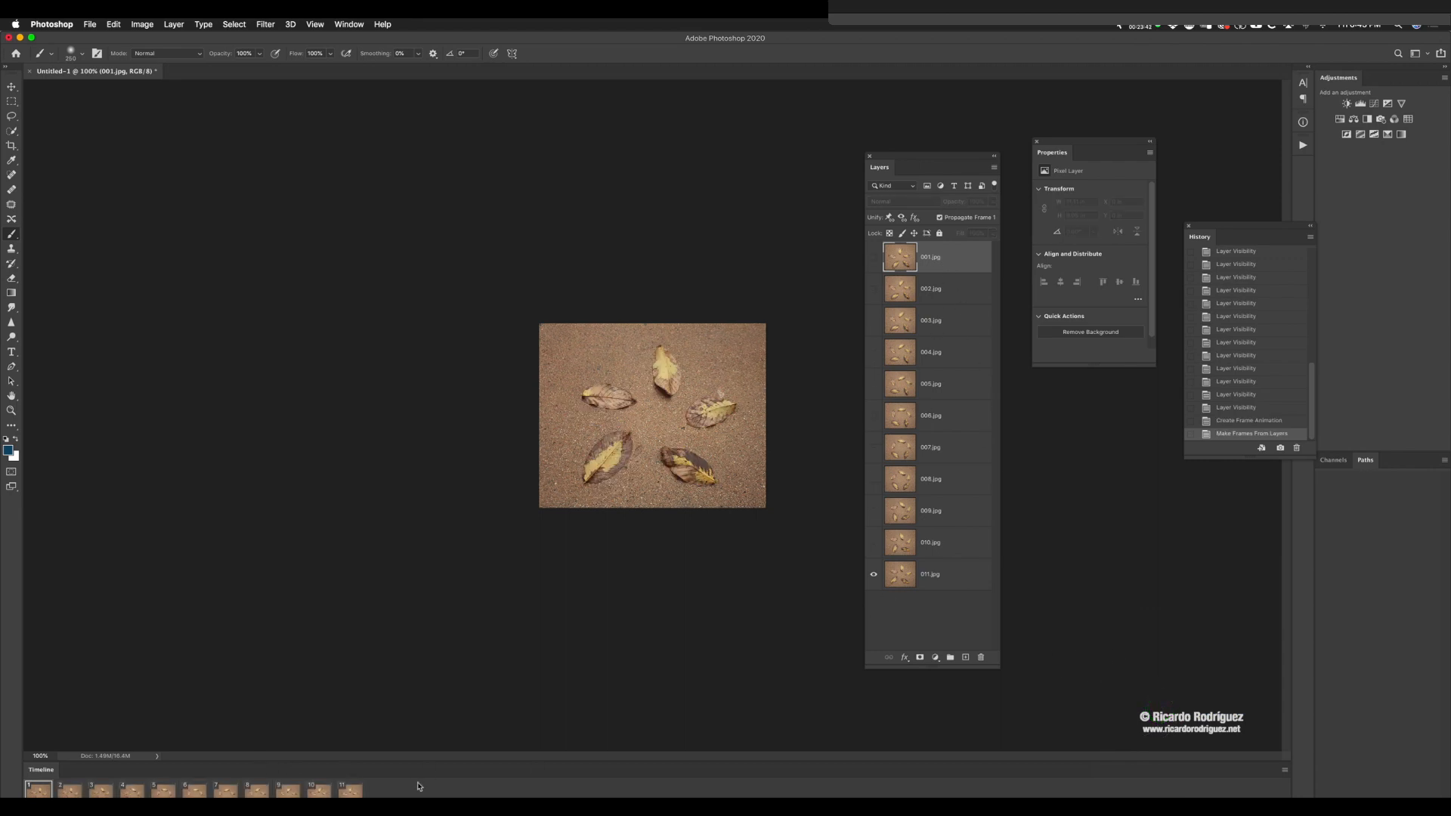
Step: Set the delay of all eleven leaf frames to 0.2 seconds and play the animation
left_click(350, 790, "shift")
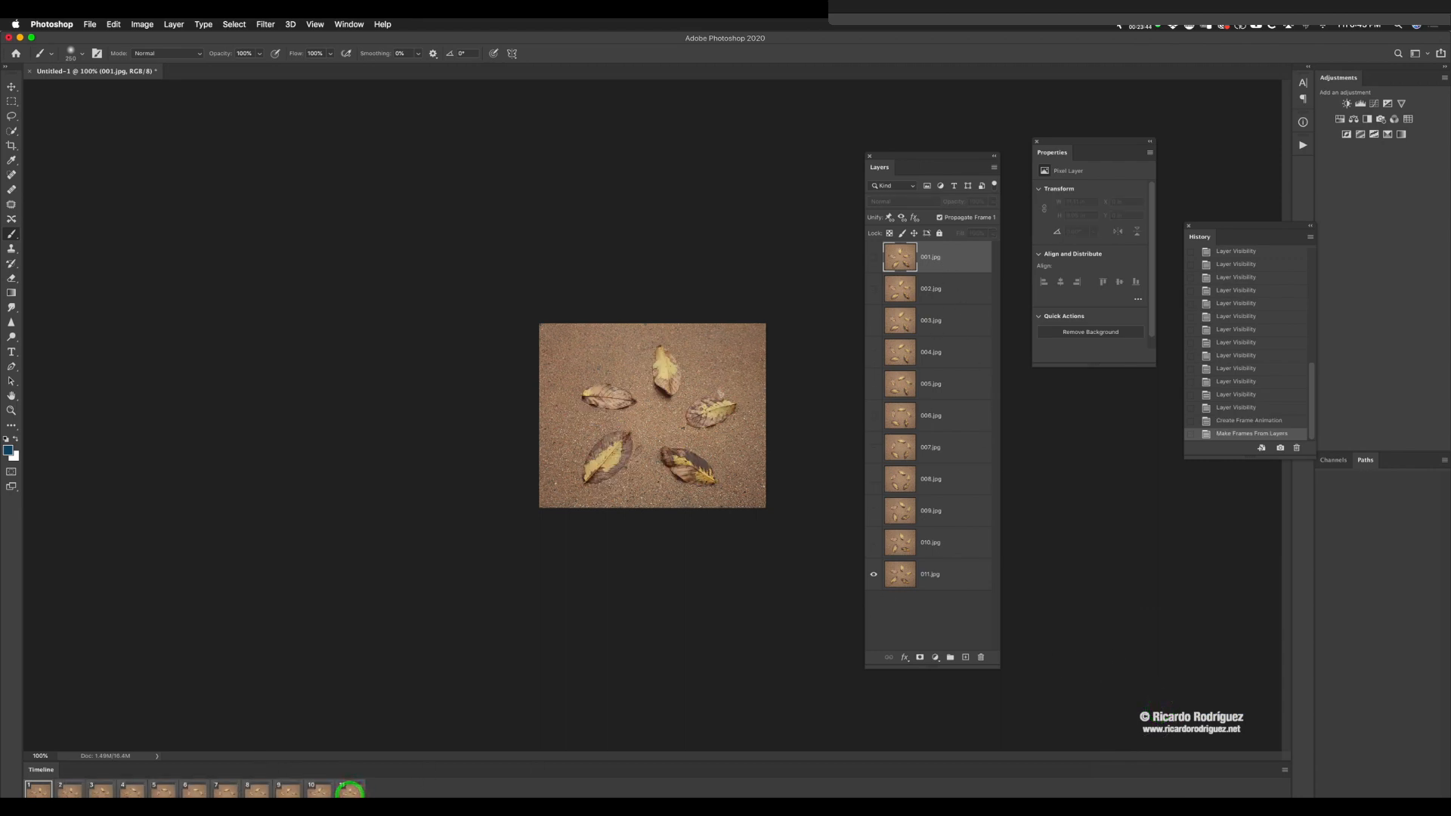
left_click(349, 797)
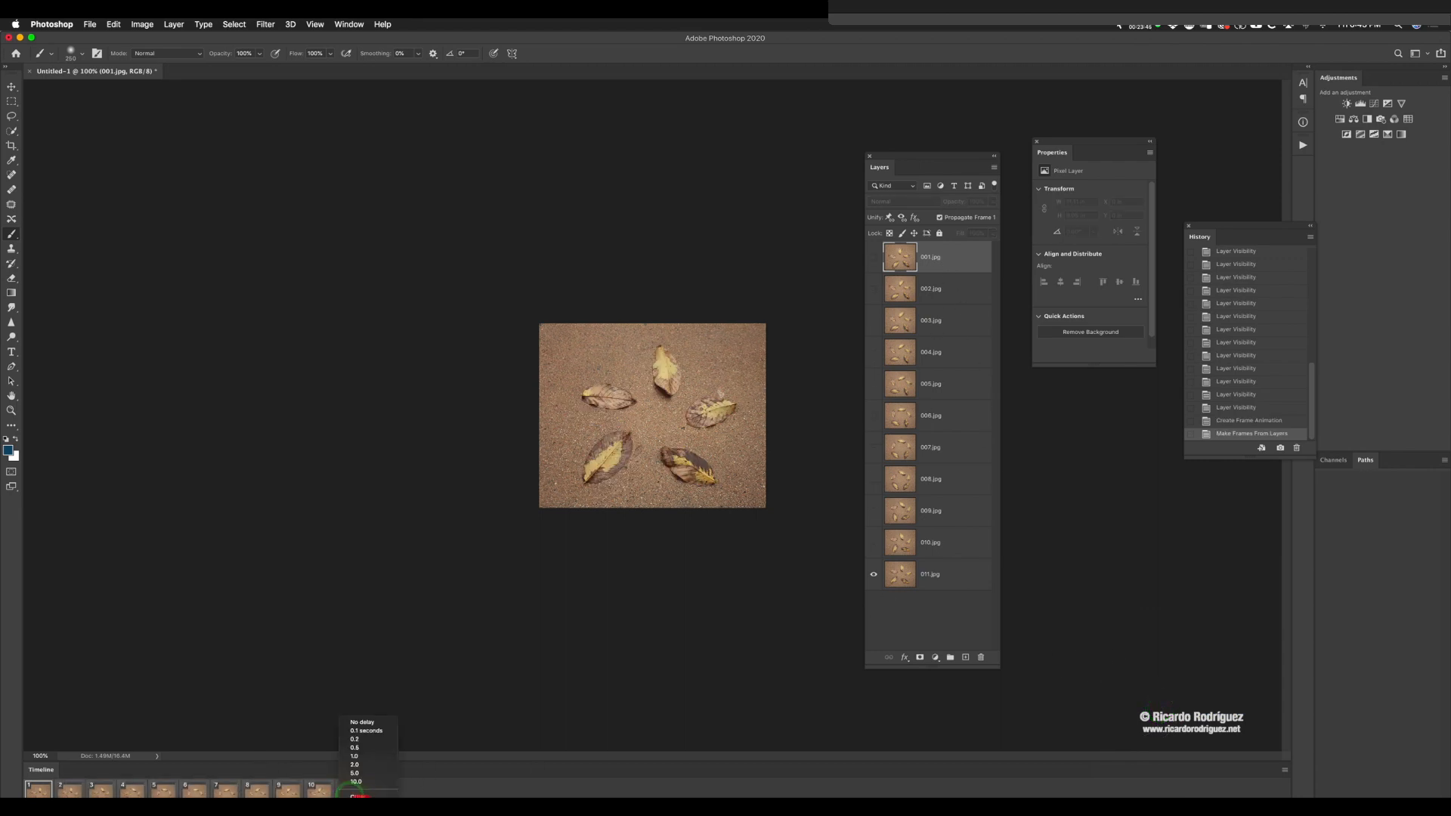
left_click(361, 739)
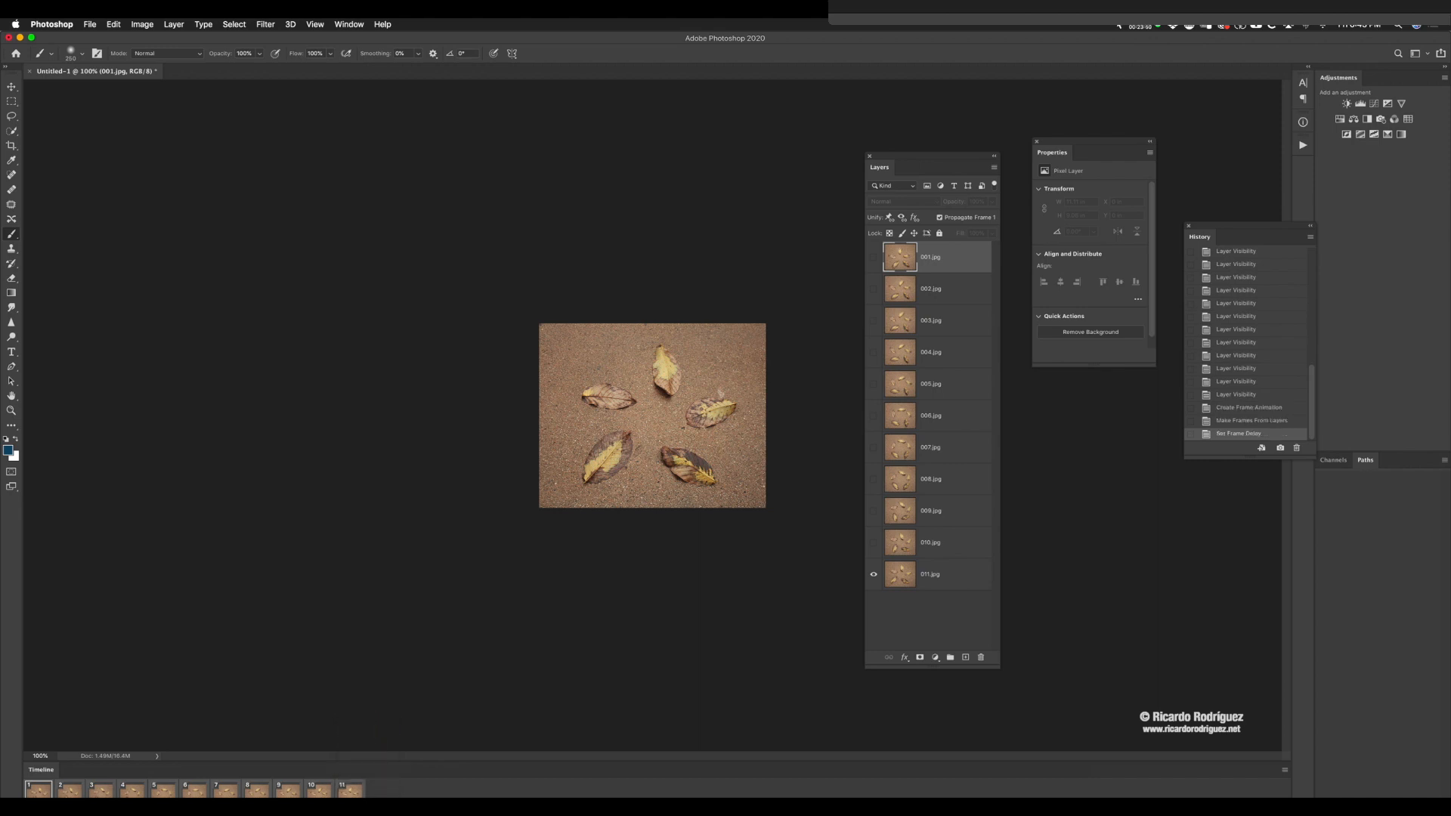
key("space")
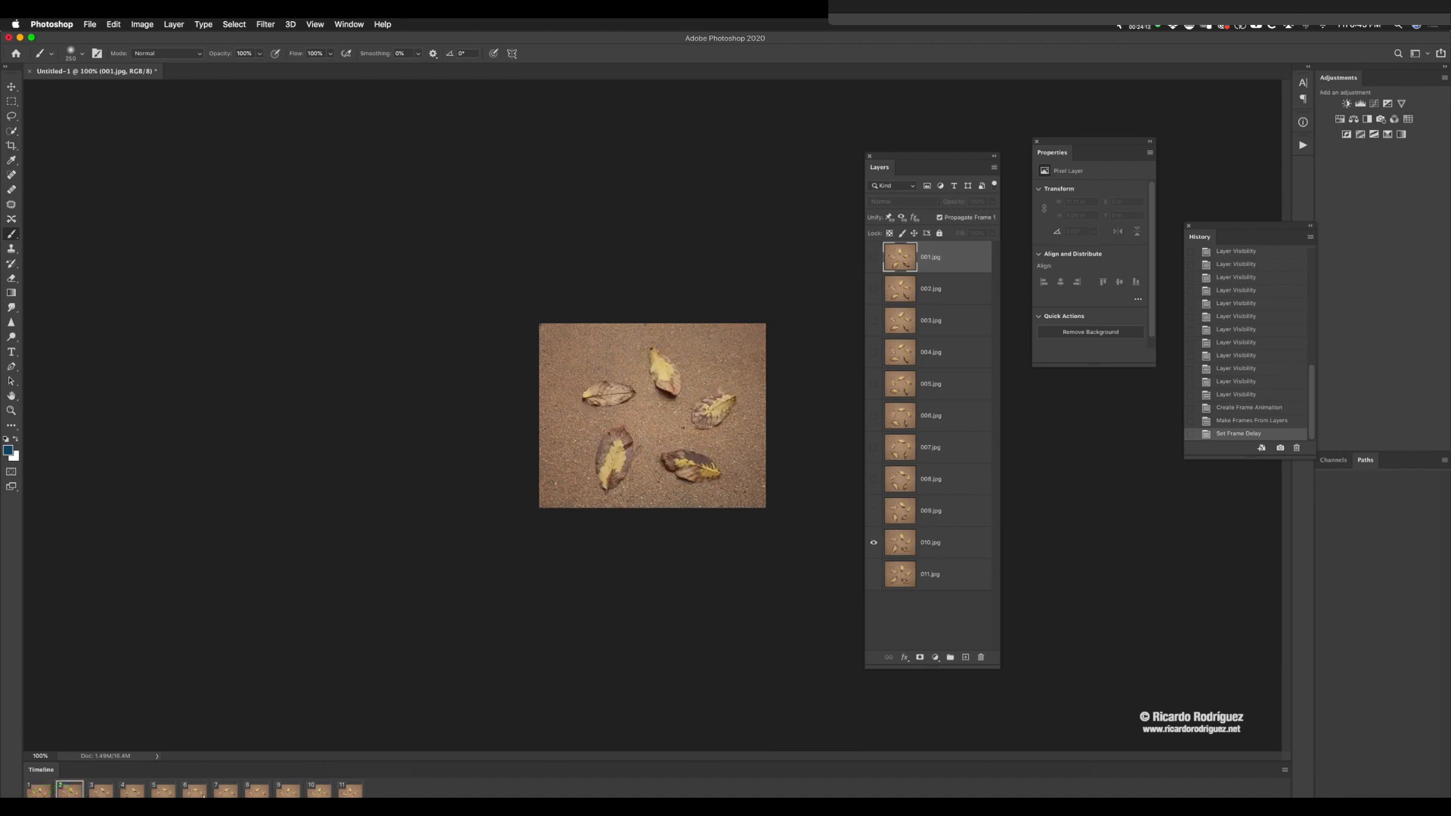
Step: Delete all the leaf animation frames except the first one
left_click(340, 790)
key("Delete")
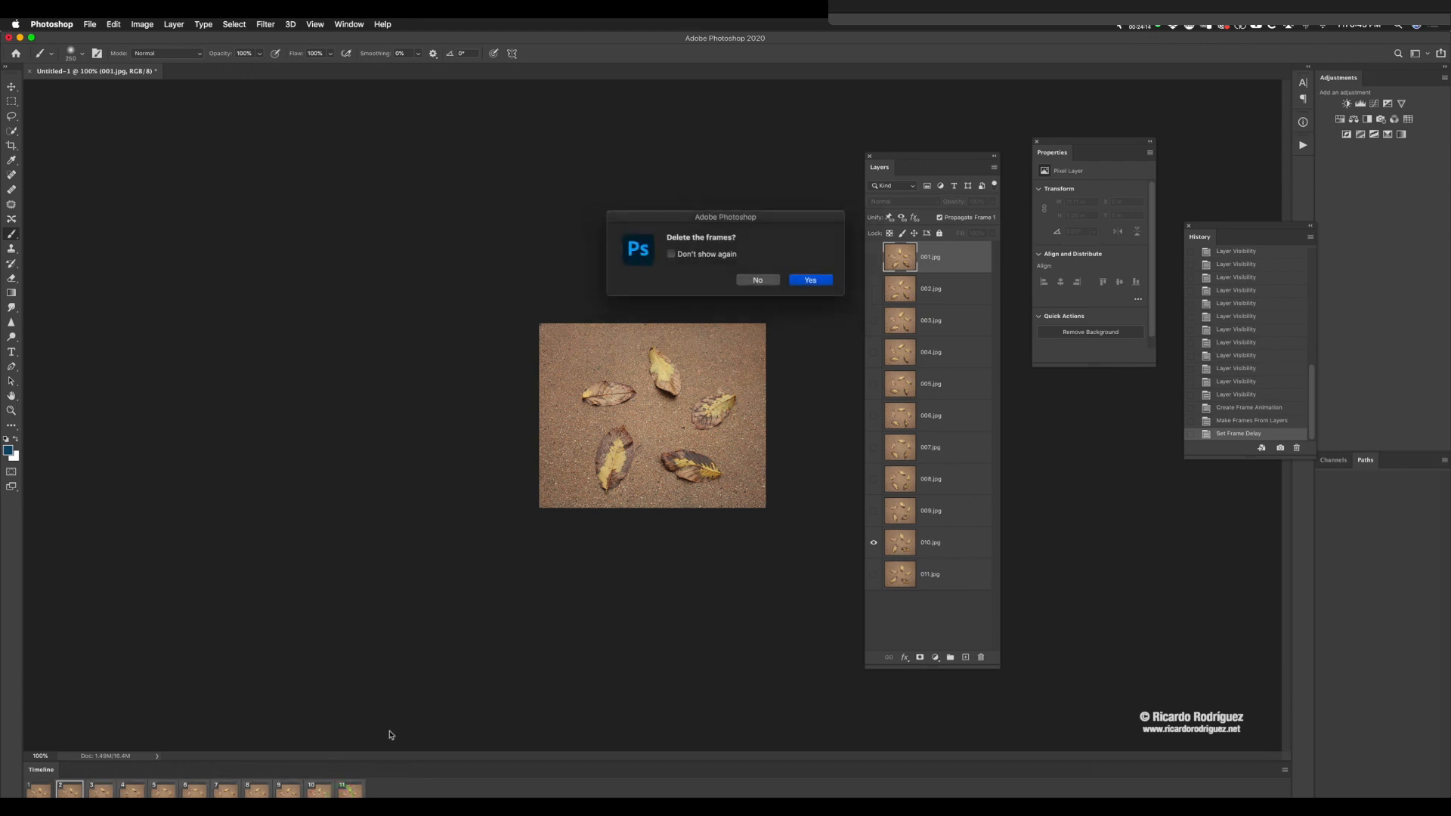
left_click(814, 278)
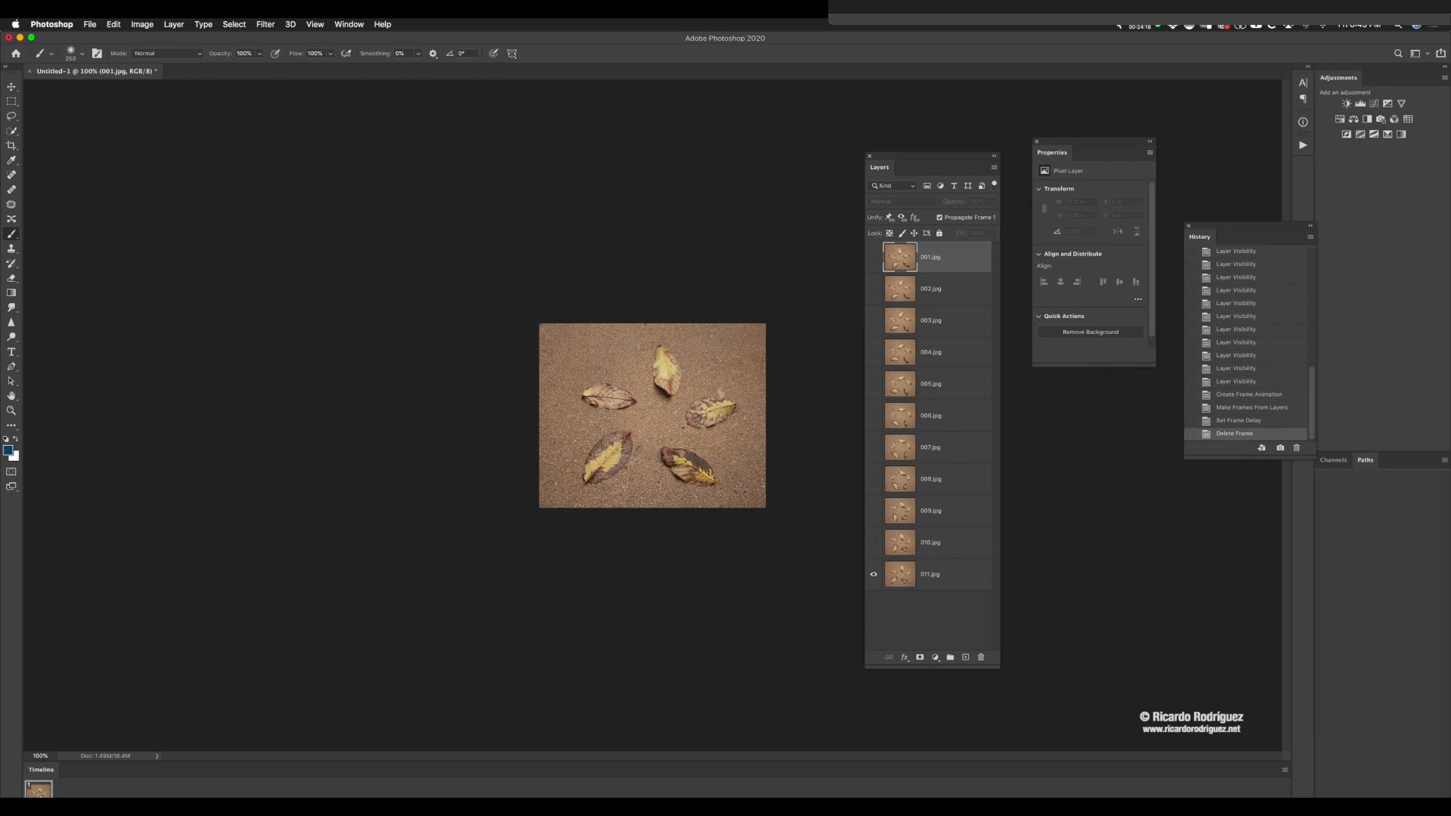
Step: Make layers 001.jpg through 010.jpg visible in the remaining animation frame
left_click(40, 791)
left_click(41, 790)
left_click_drag(874, 257, 869, 554)
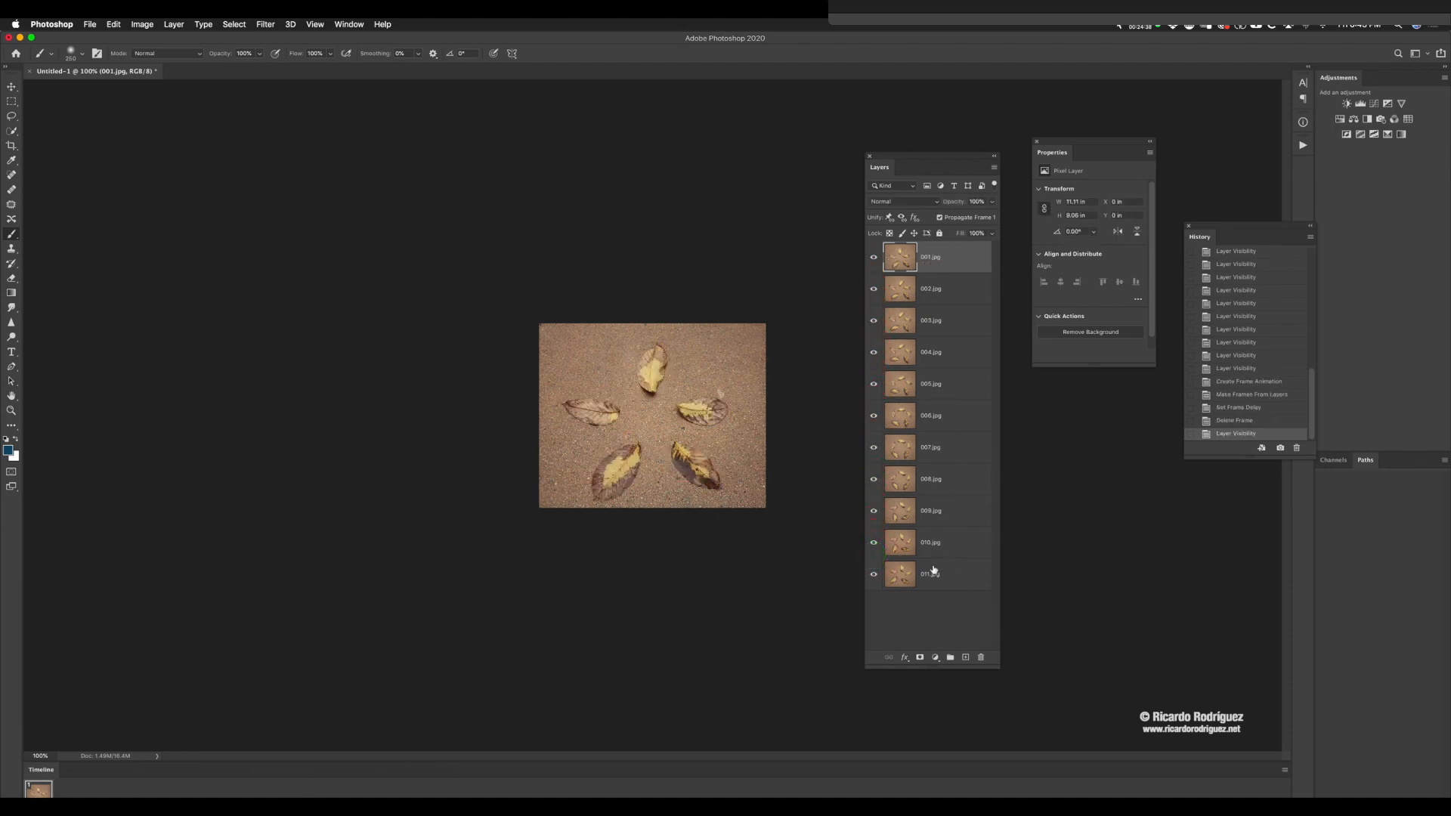
Step: Duplicate layers 002.jpg through 010.jpg together, leaving out the first and last leaf layers
left_click(956, 289)
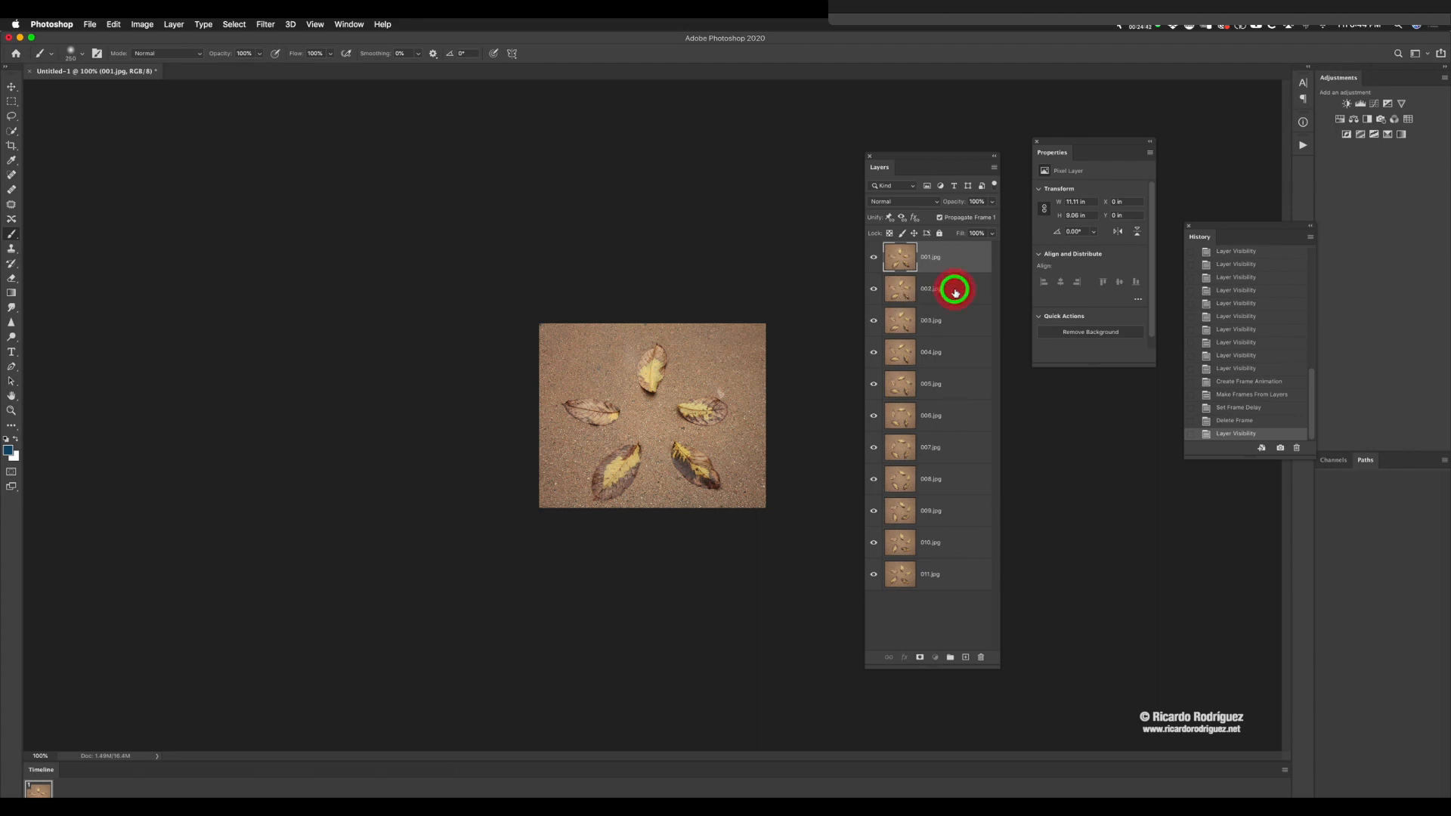
left_click(946, 541, "shift")
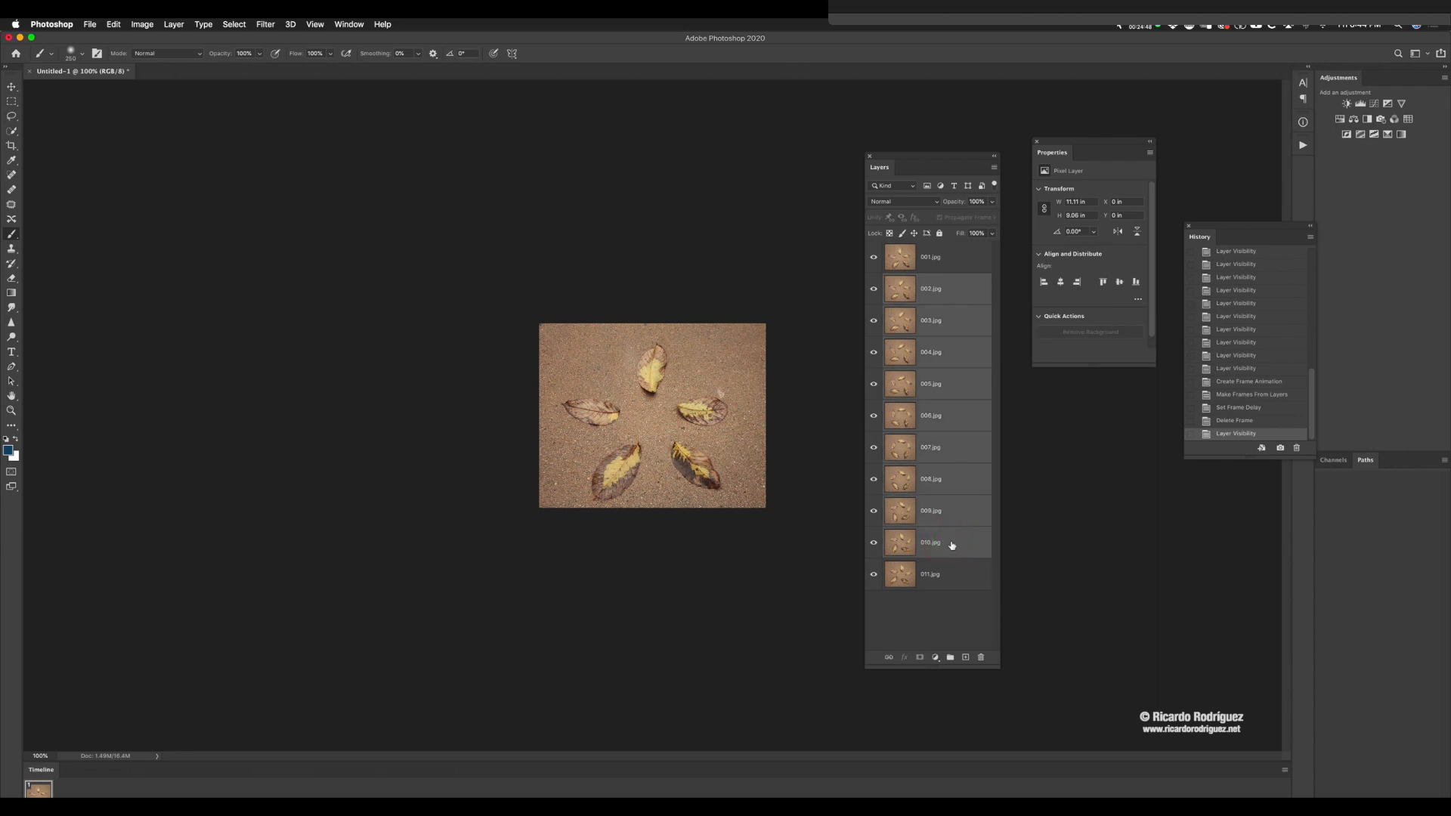
left_click_drag(953, 545, 967, 660)
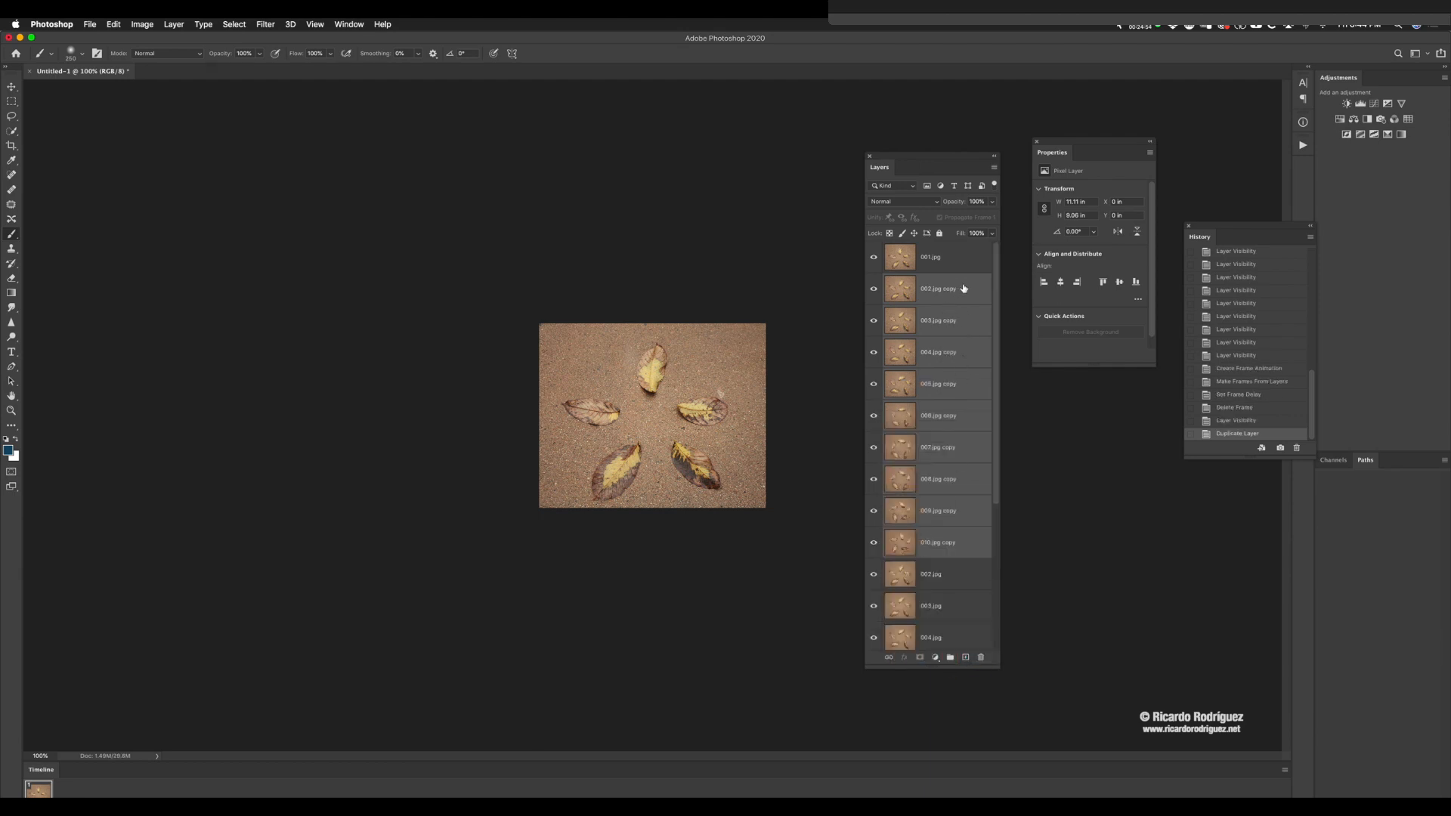
Step: Lengthen the Layers panel and move layer 001.jpg down between 010.jpg copy and 002.jpg
left_click_drag(907, 159, 907, 65)
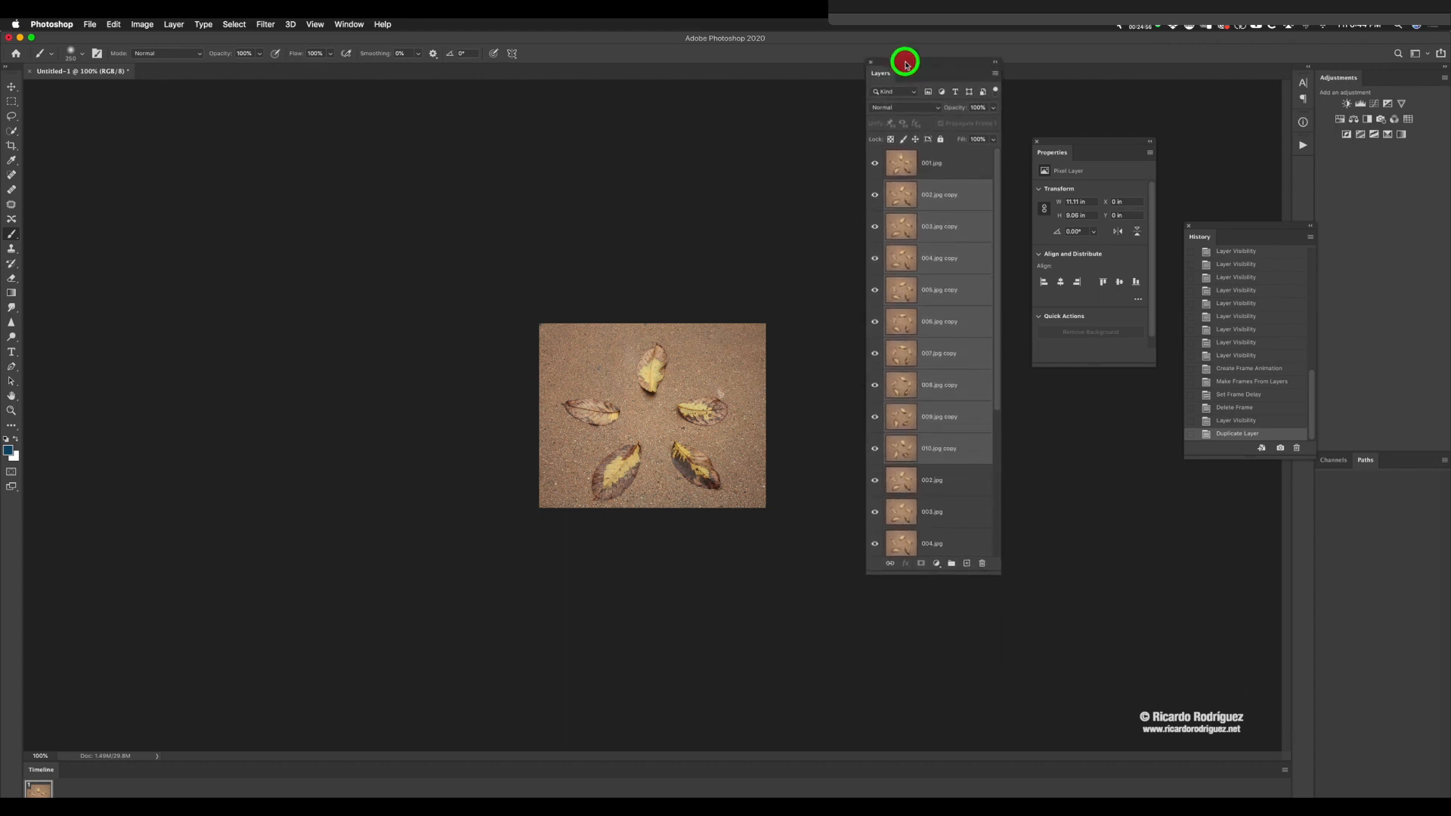
left_click_drag(932, 572, 914, 778)
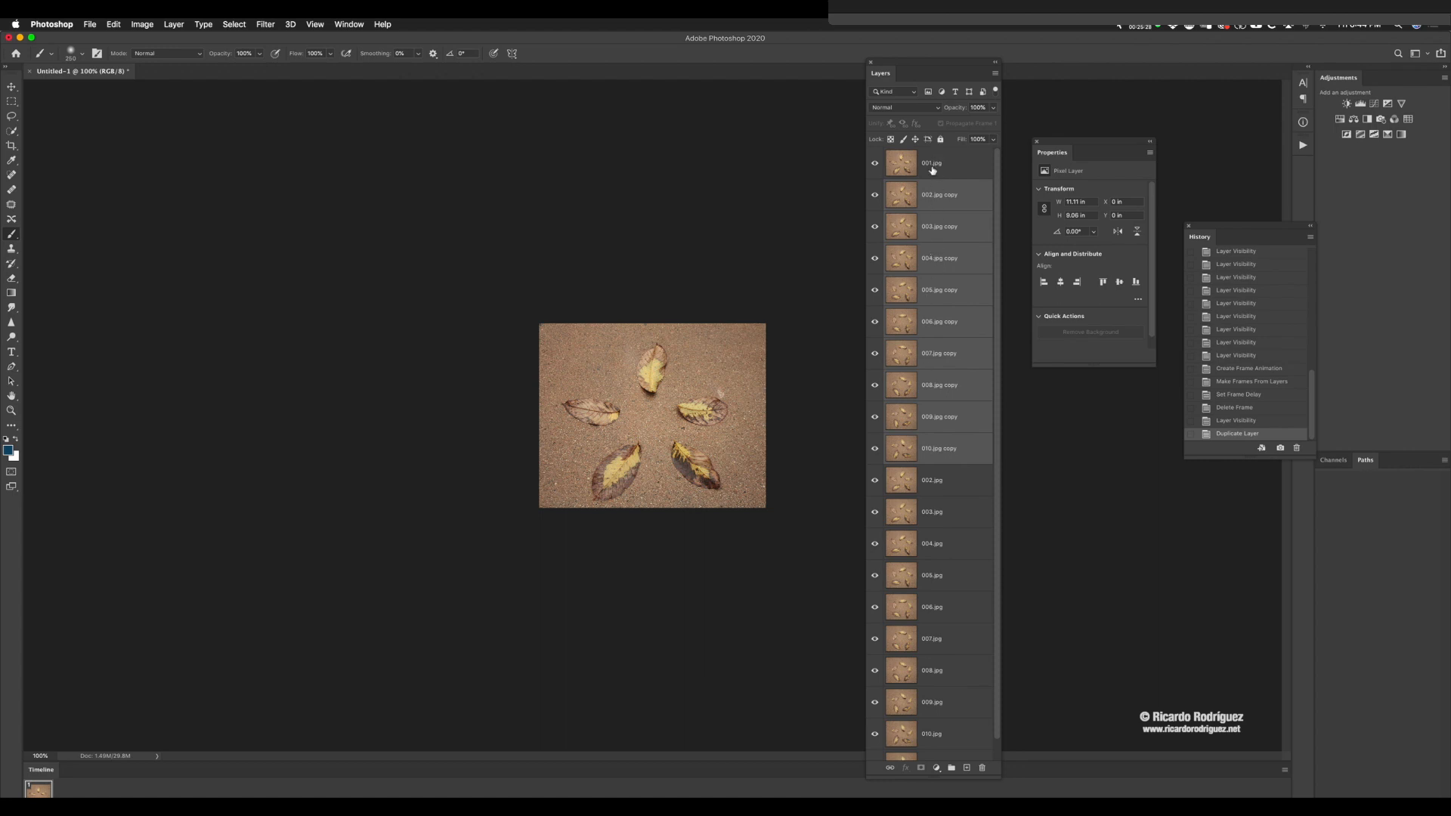
left_click_drag(940, 167, 923, 458)
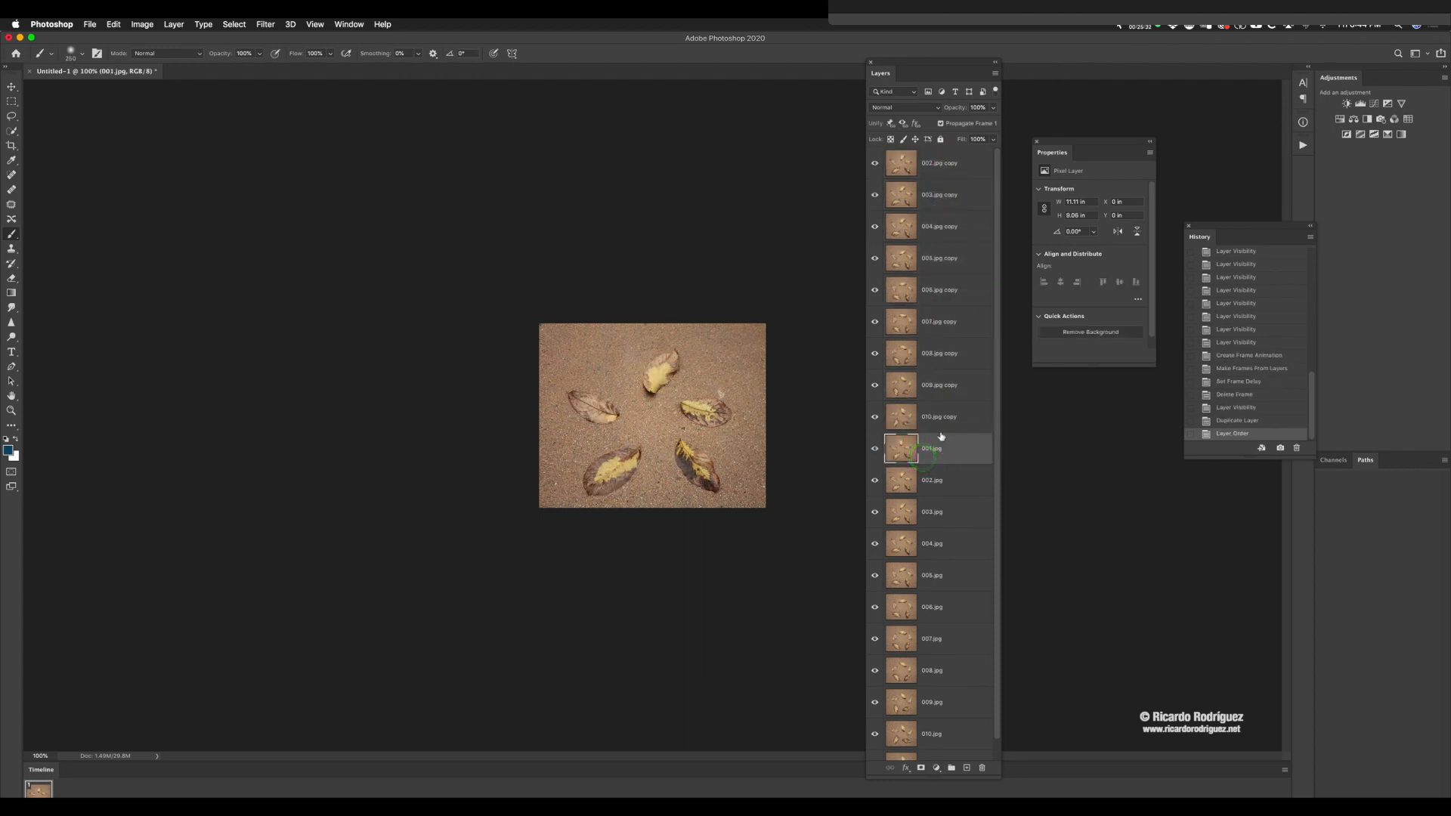
Step: Move the 010.jpg, 009.jpg and 008.jpg copies below layer 011.jpg, stacked in descending number order
scroll(945, 548, "down", 1)
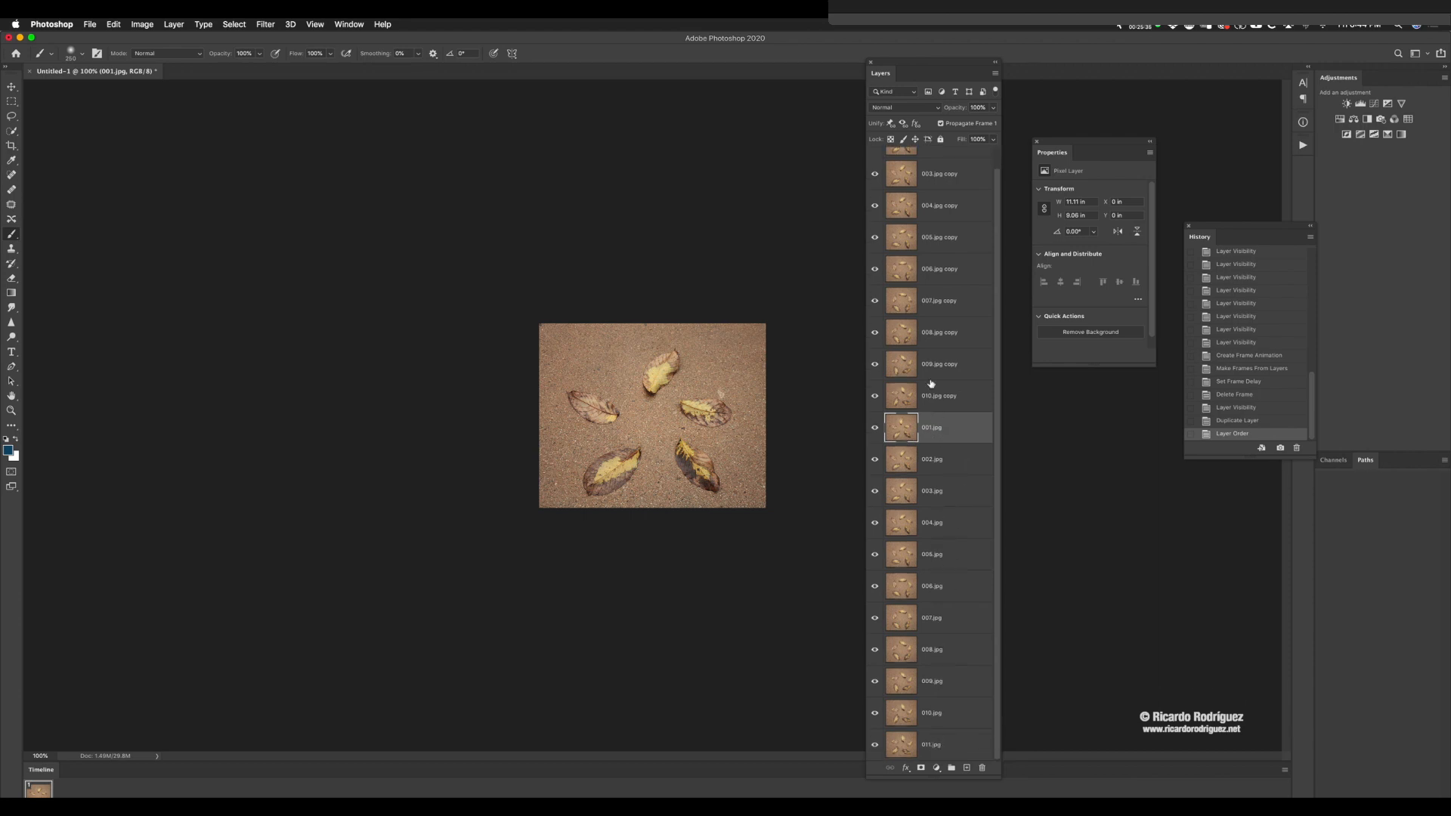
left_click_drag(938, 391, 913, 750)
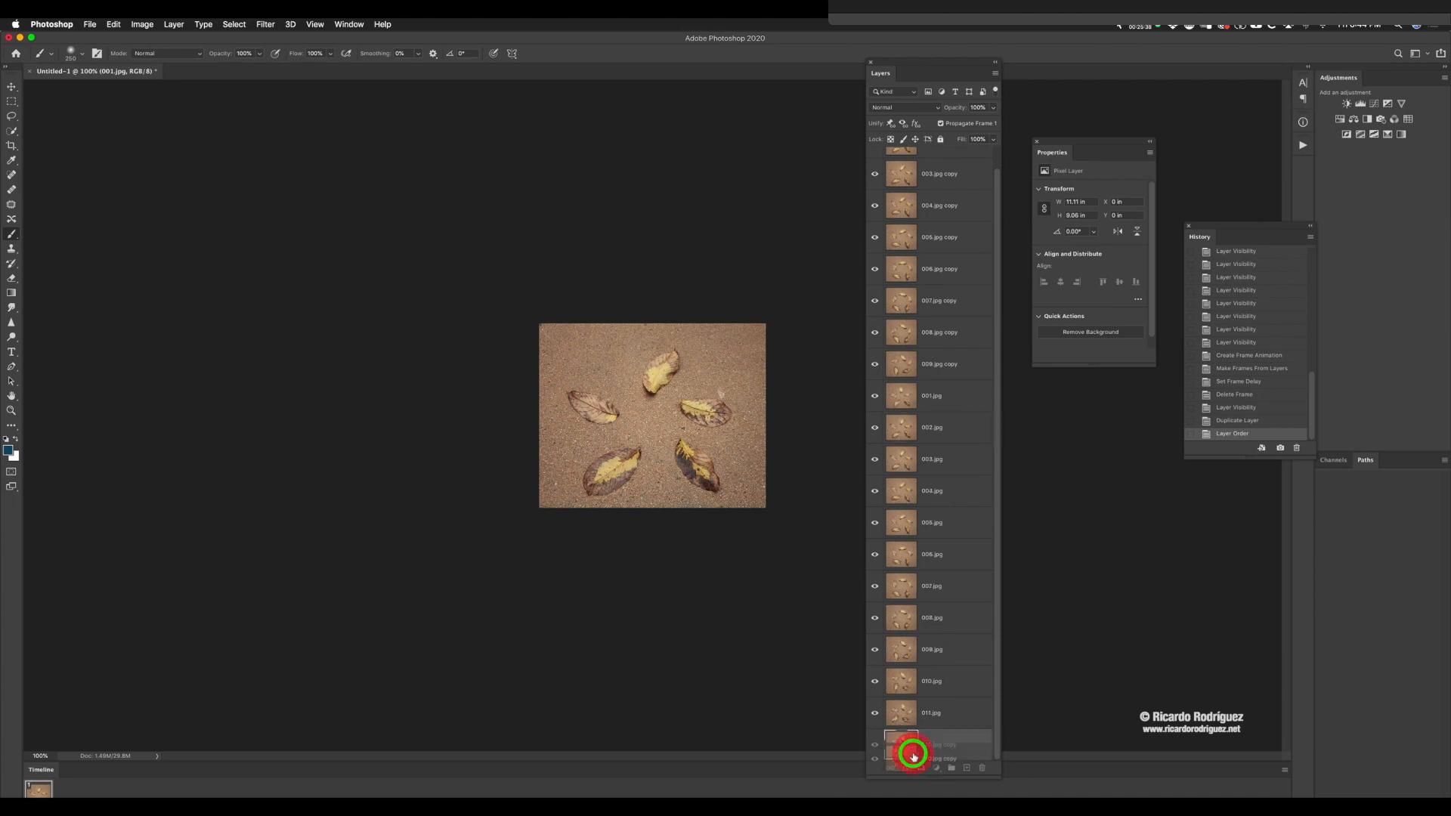
left_click_drag(955, 367, 943, 693)
left_click_drag(957, 340, 937, 722)
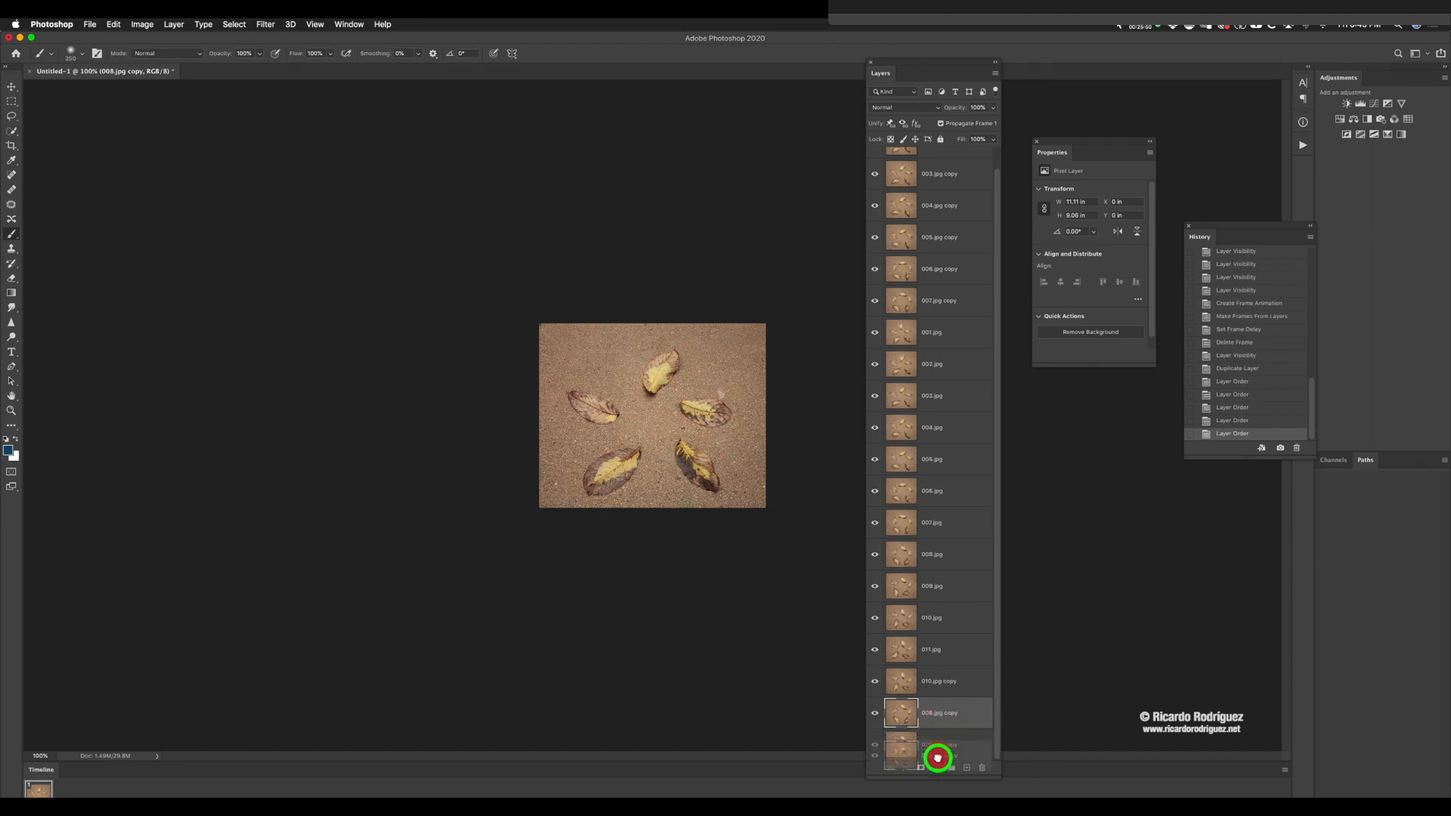
left_click_drag(939, 738, 939, 691)
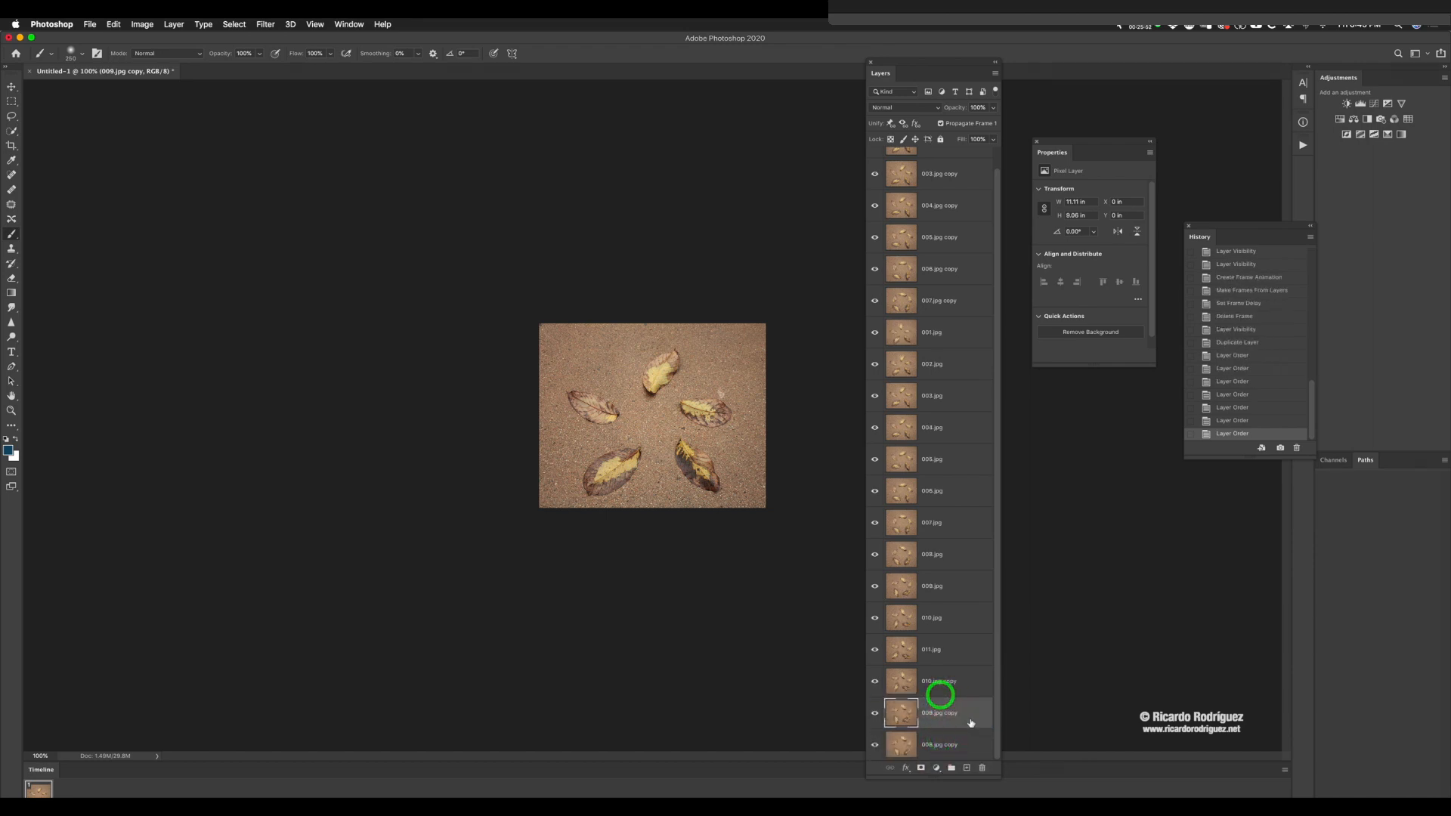
Step: Move the 007.jpg, 006.jpg, 005.jpg and 004.jpg copies below 008.jpg copy, stacked in descending number order
left_click_drag(952, 301, 939, 693)
left_click_drag(945, 270, 942, 690)
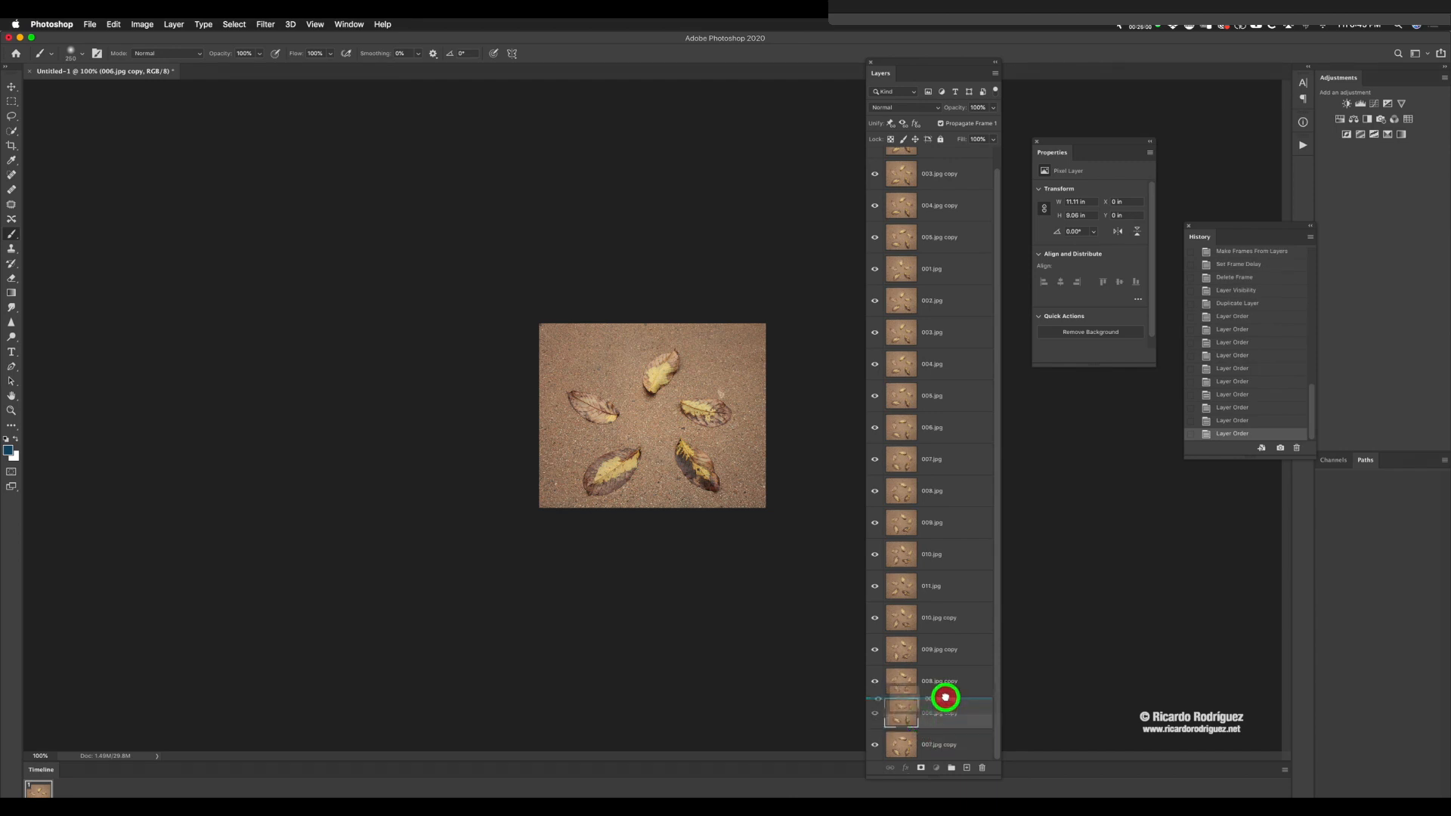
left_click_drag(942, 237, 943, 699)
left_click_drag(934, 215, 923, 723)
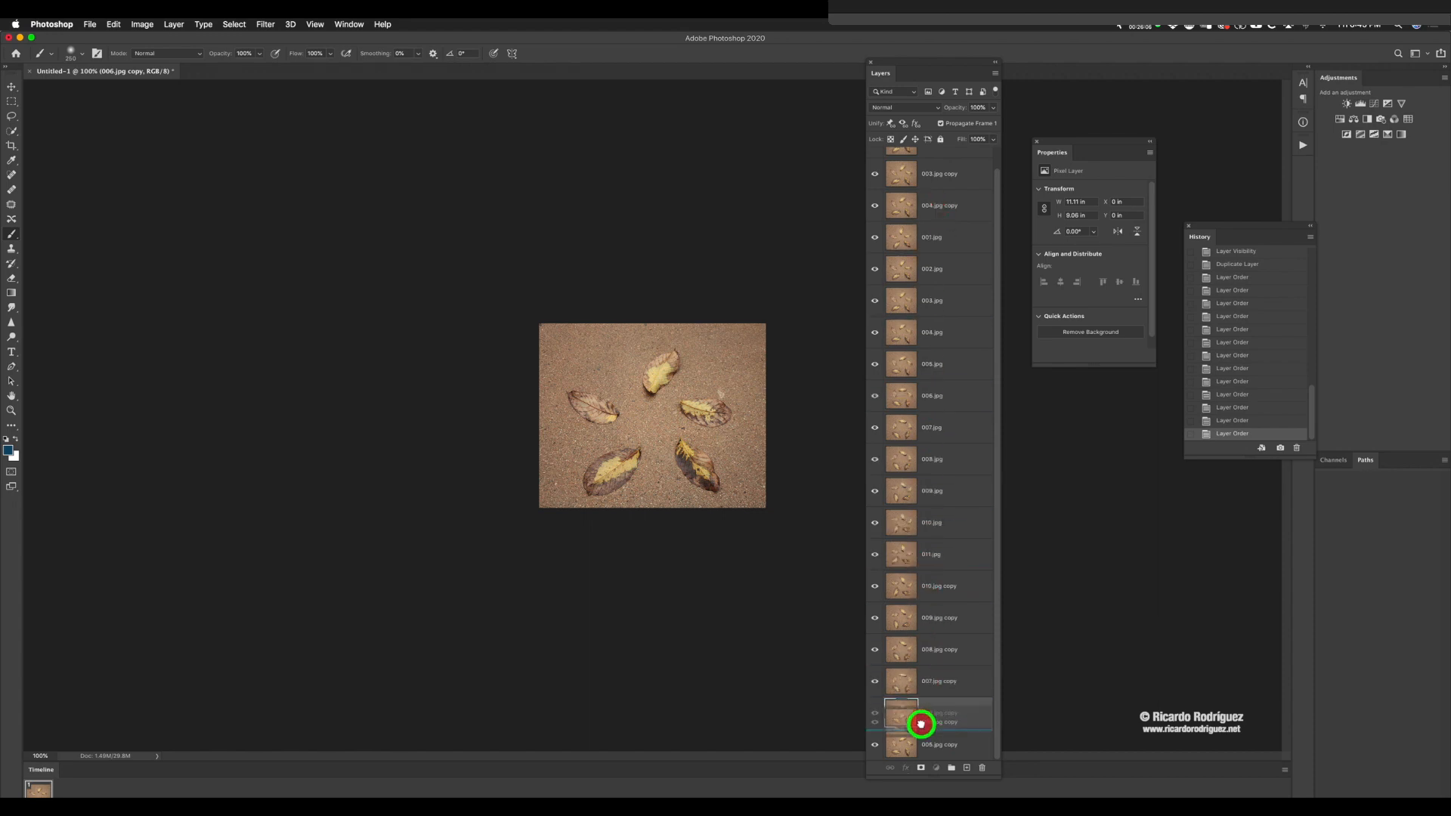
left_click(923, 719)
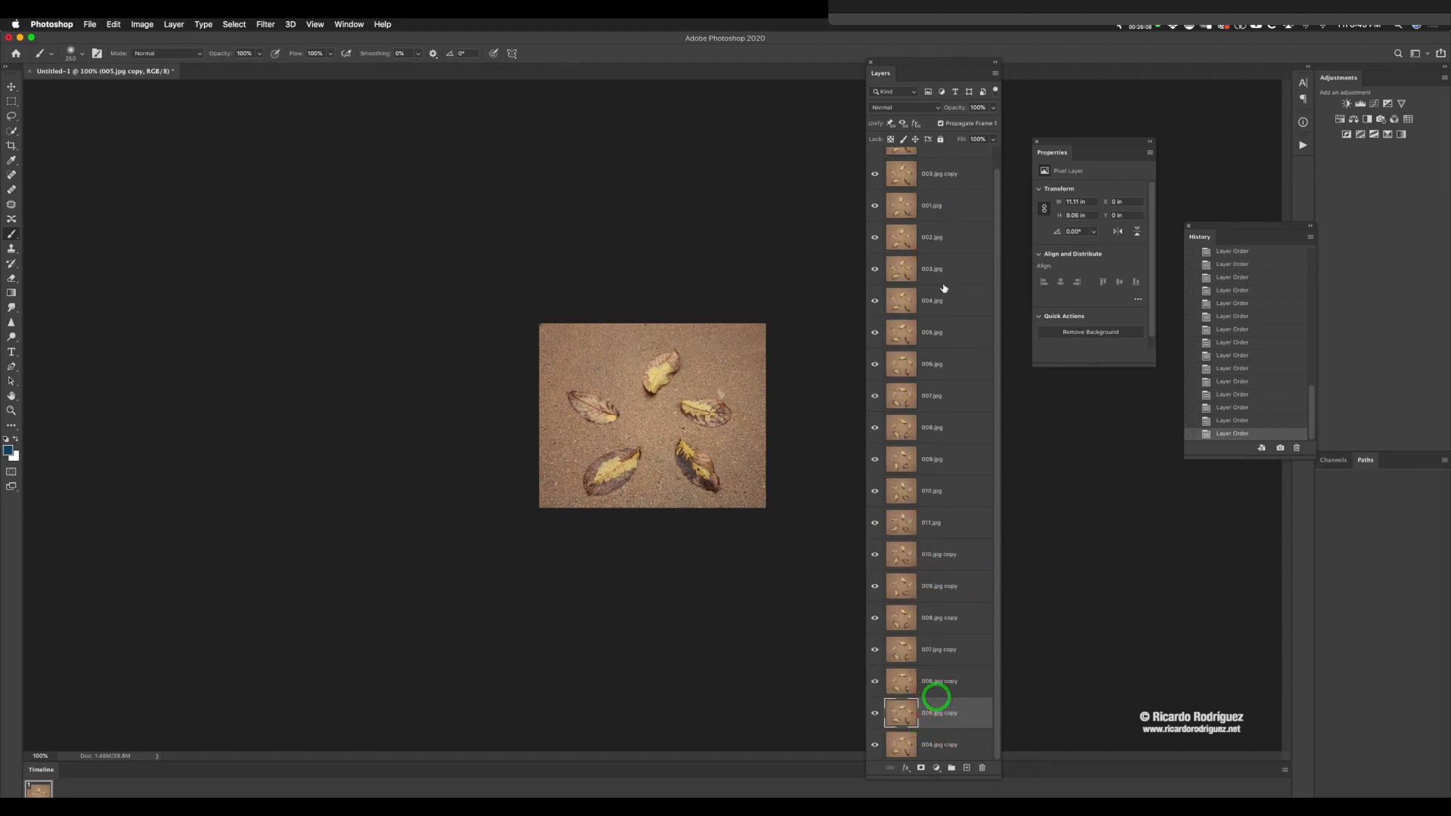
Step: Place the 003.jpg and 002.jpg copies at the end of the stack below 004.jpg copy and review the layer order
left_click_drag(943, 176, 938, 723)
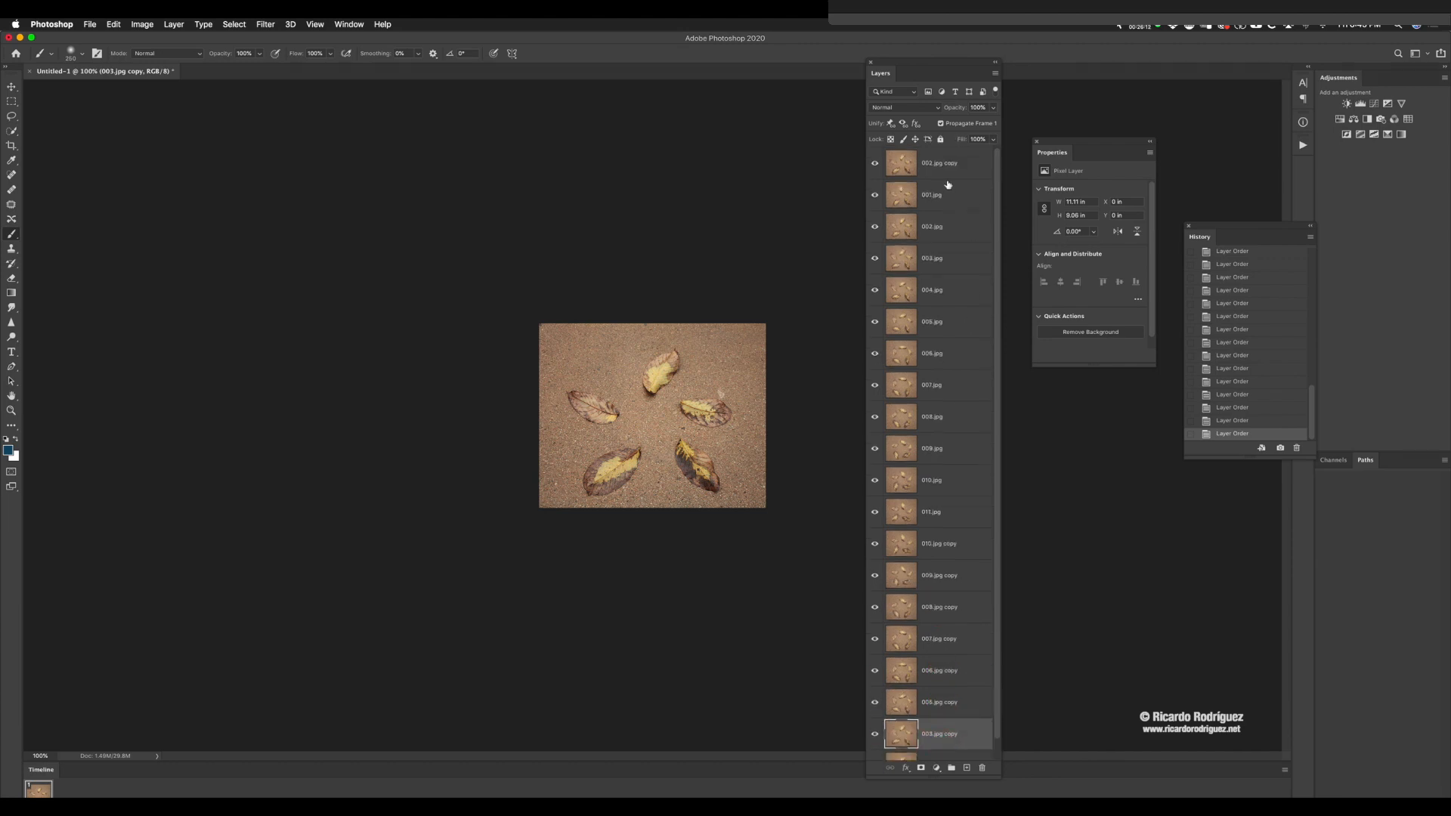
left_click_drag(948, 168, 937, 665)
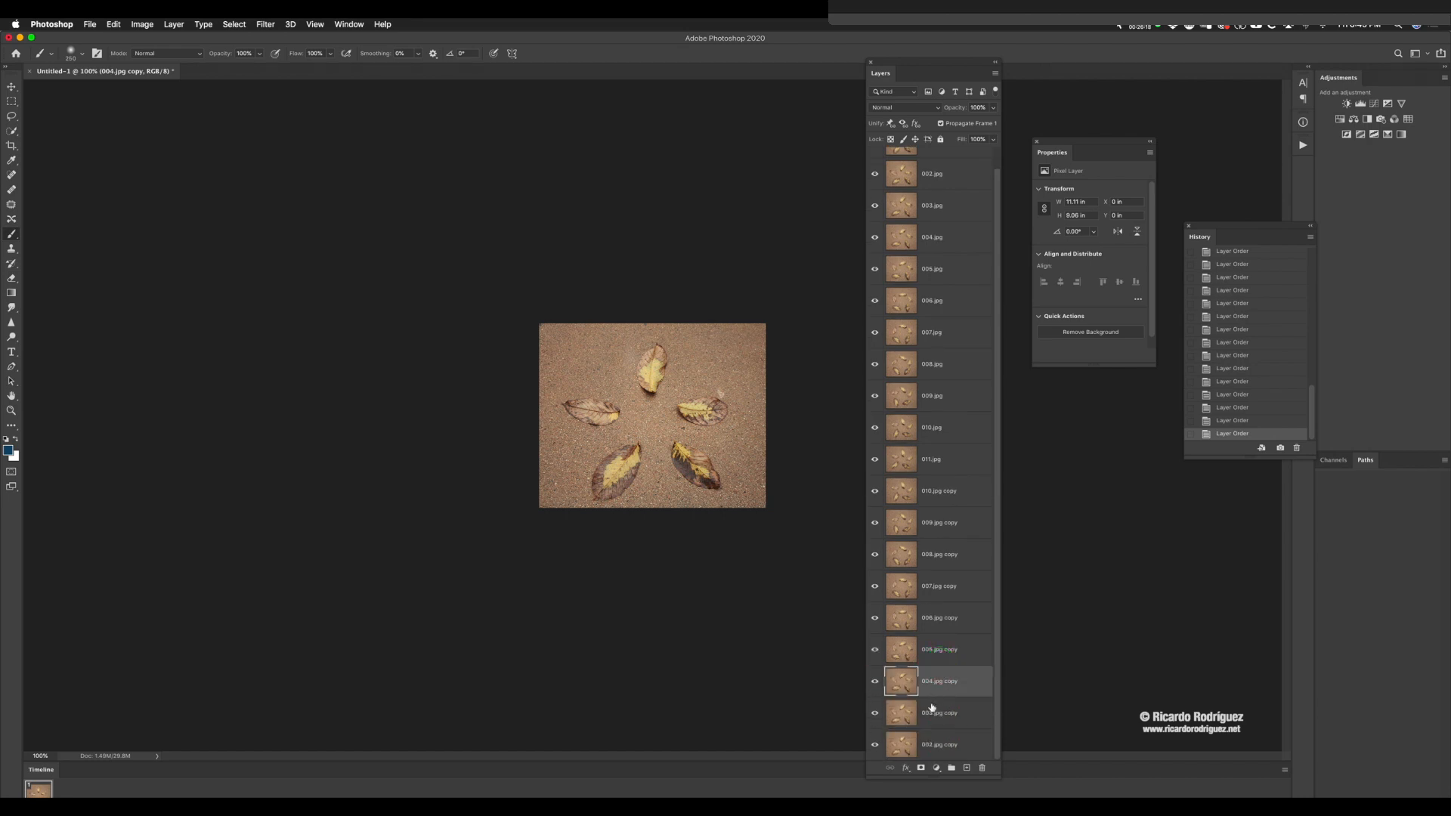
scroll(938, 607, "up", 1)
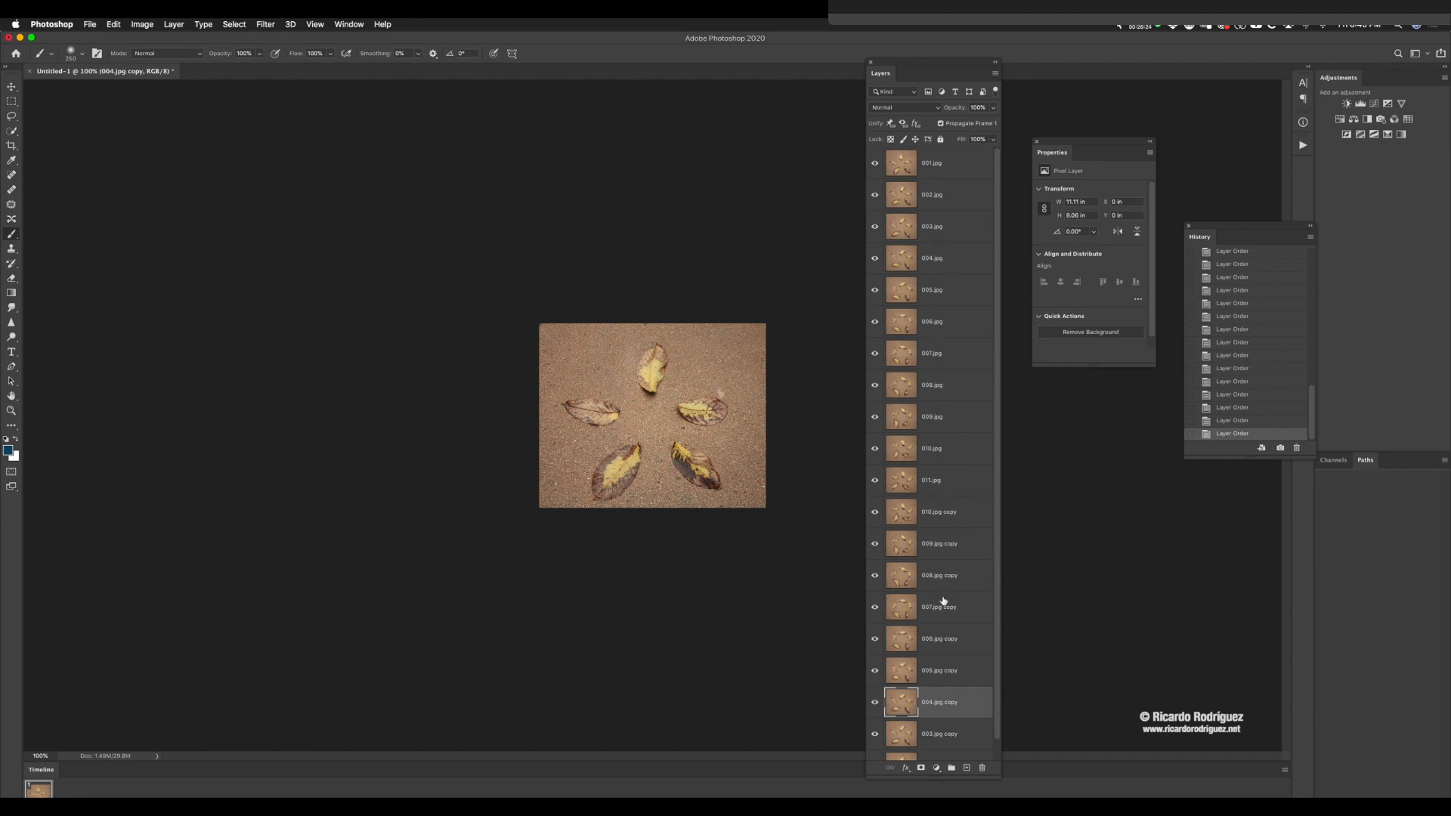
scroll(943, 604, "down", 1)
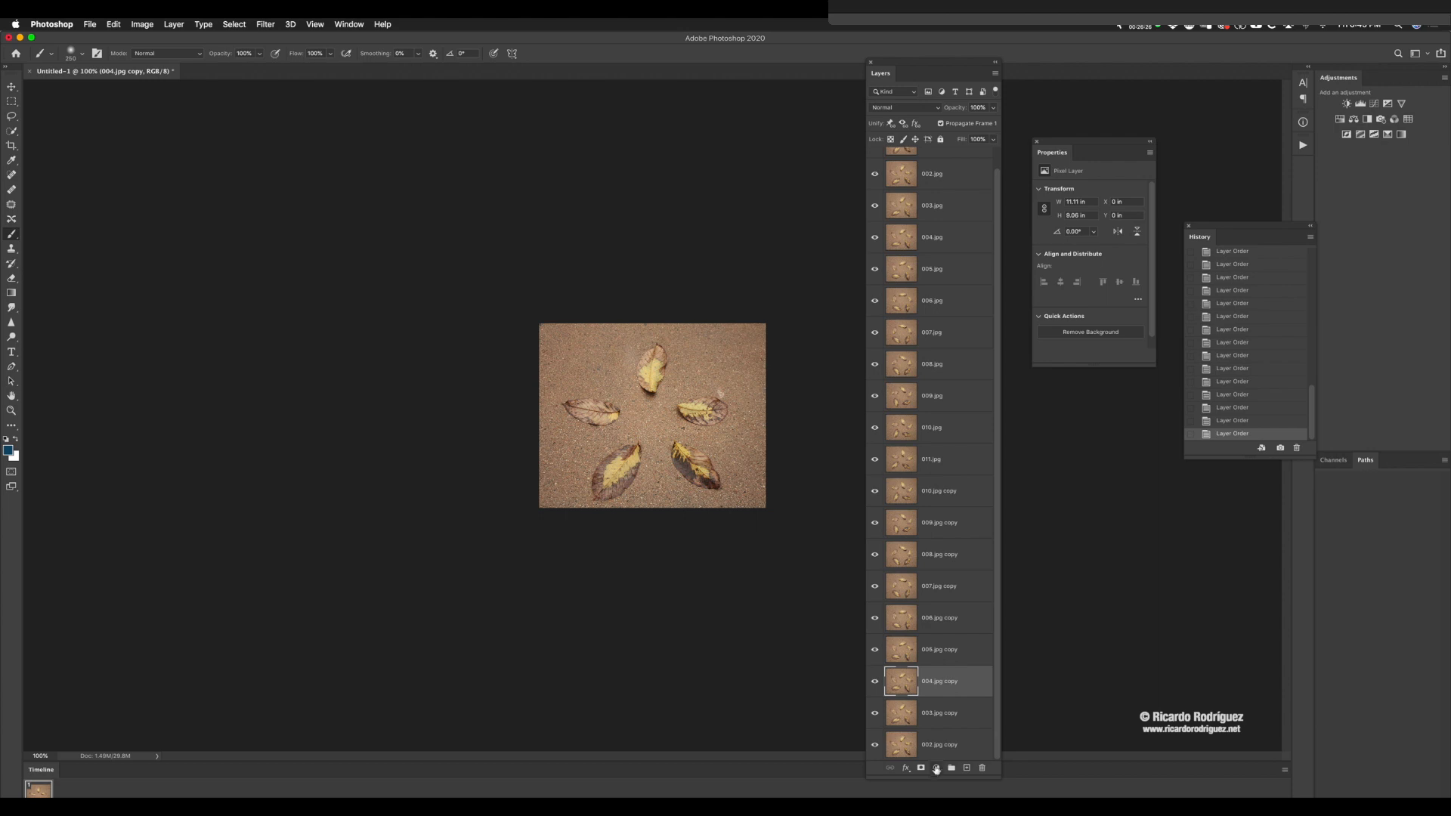
Step: Select all layers from 001.jpg through 002.jpg copy and make animation frames from them
scroll(934, 353, "up", 1)
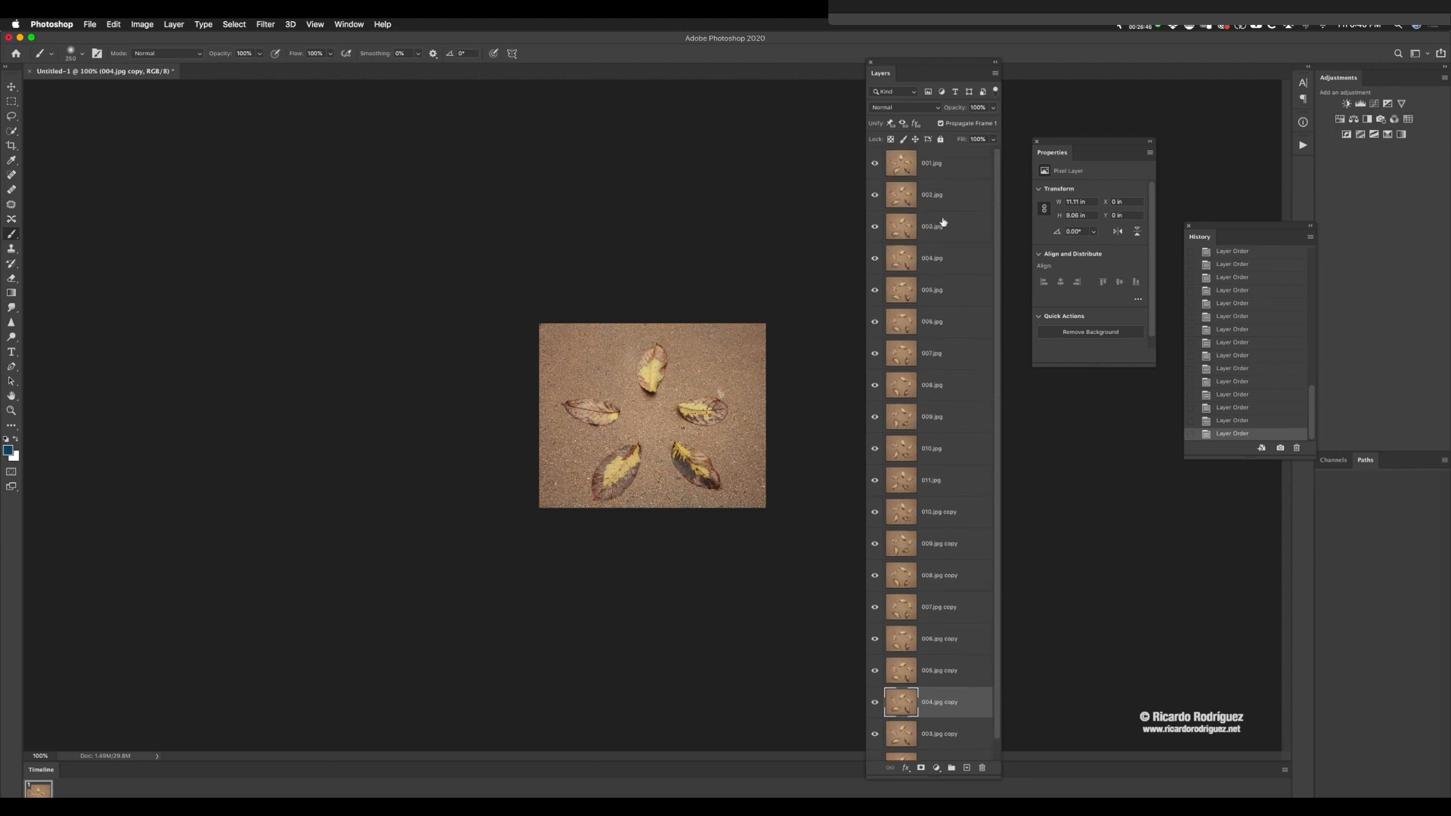
left_click(944, 164)
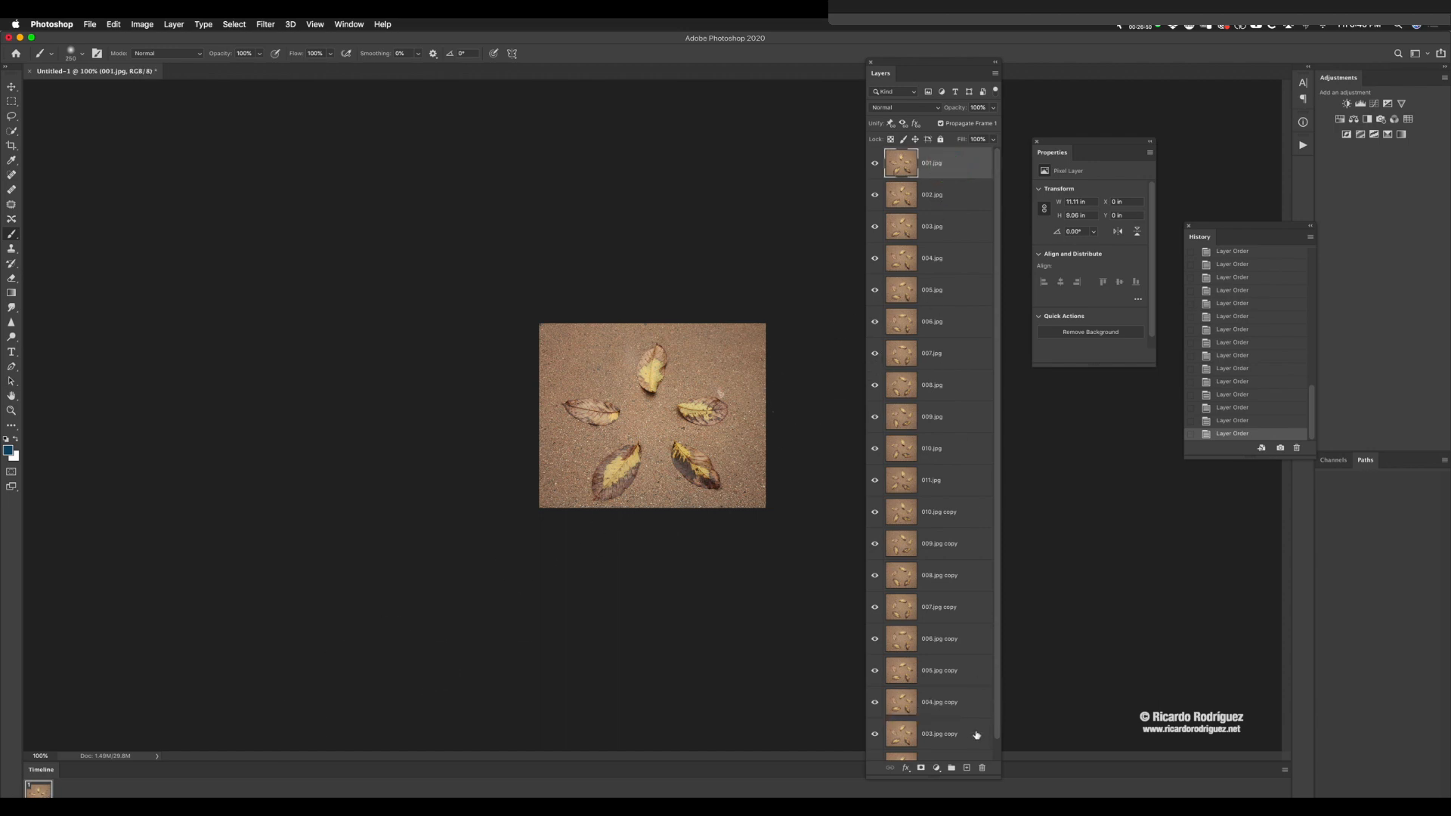
scroll(973, 711, "down", 1)
left_click(954, 748, "shift")
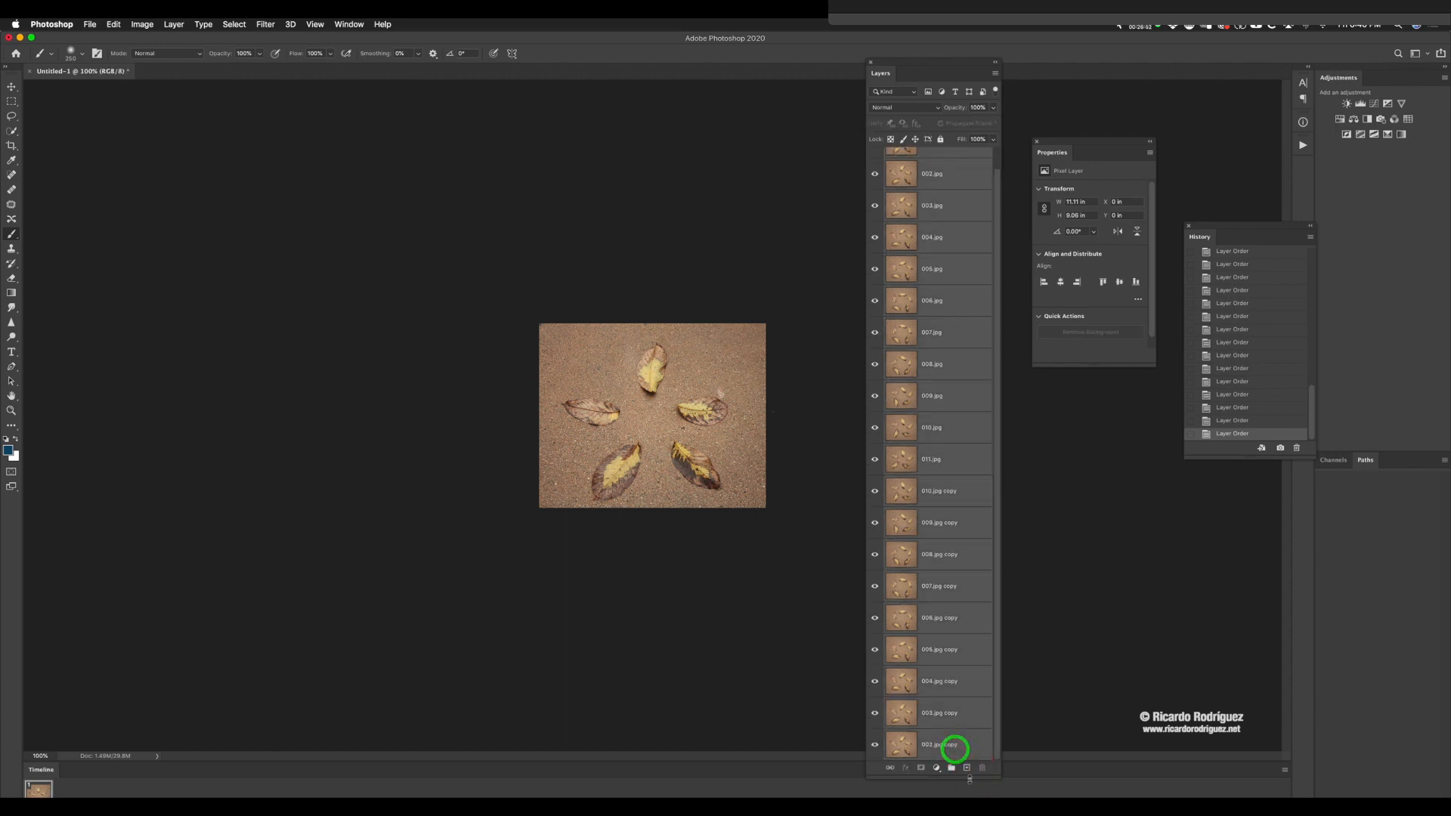
left_click(1285, 770)
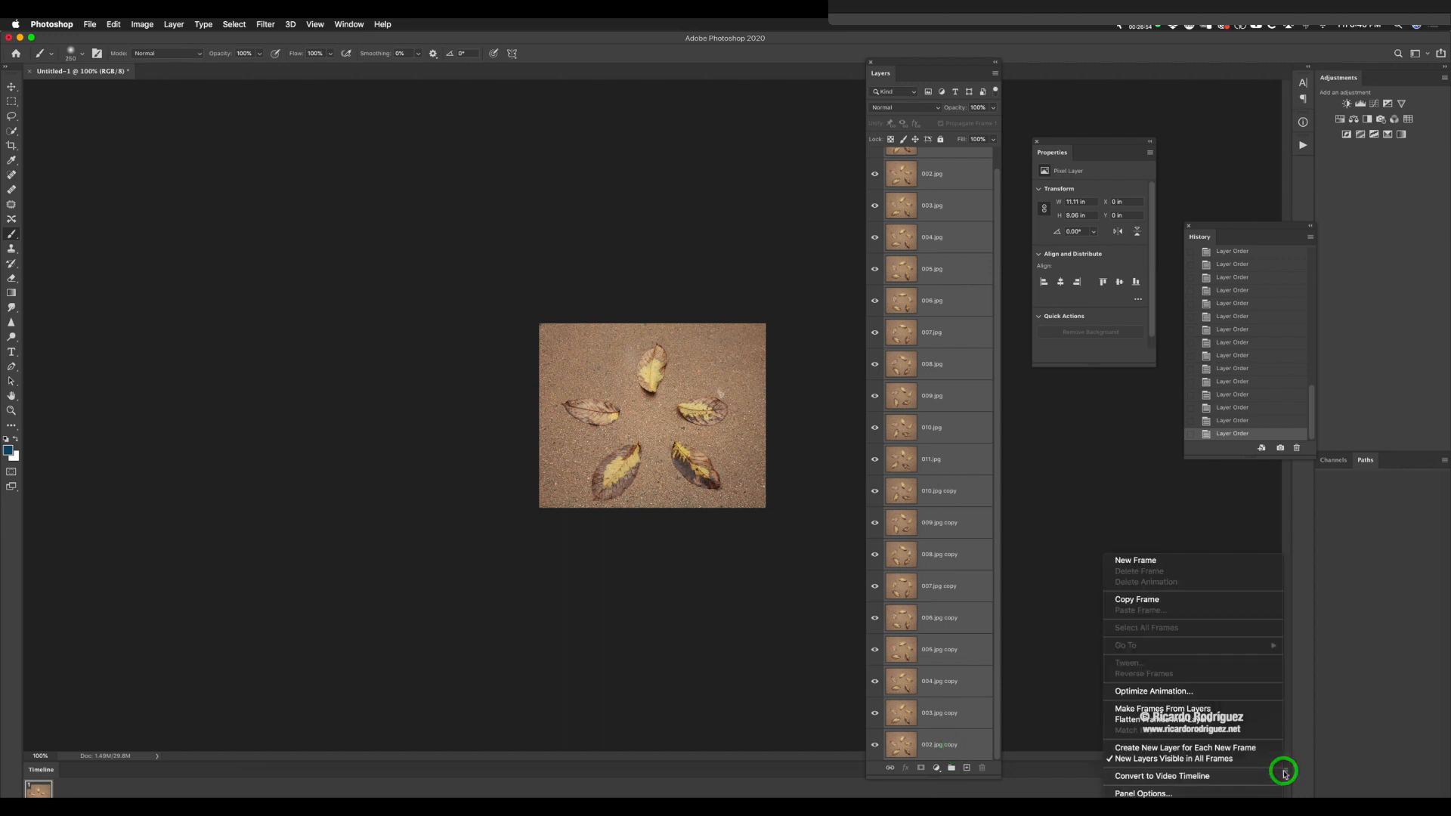
left_click(1155, 709)
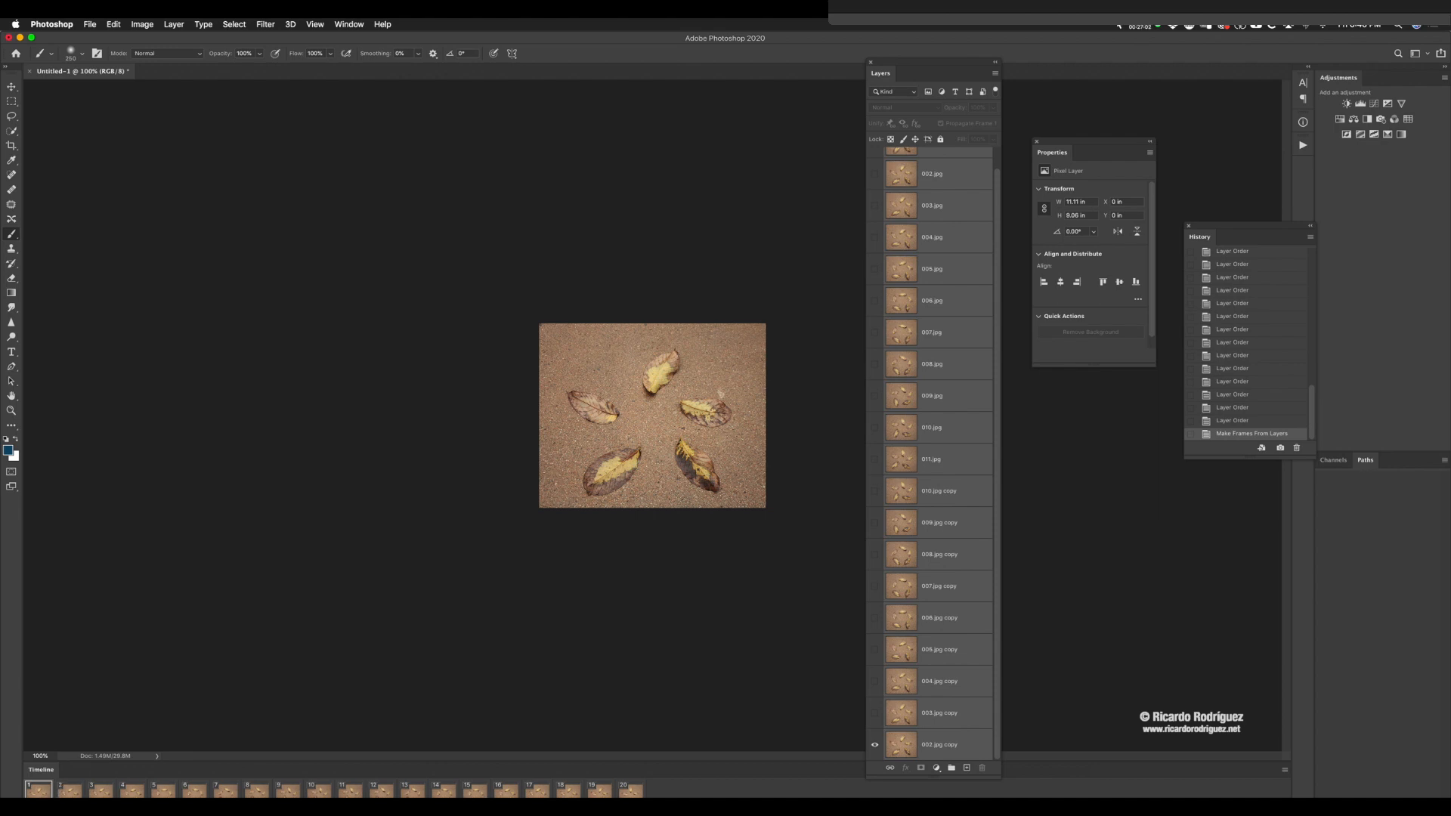
Step: Set the delay of all twenty animation frames to 0.1 seconds, previewing the playback
left_click(620, 788, "shift")
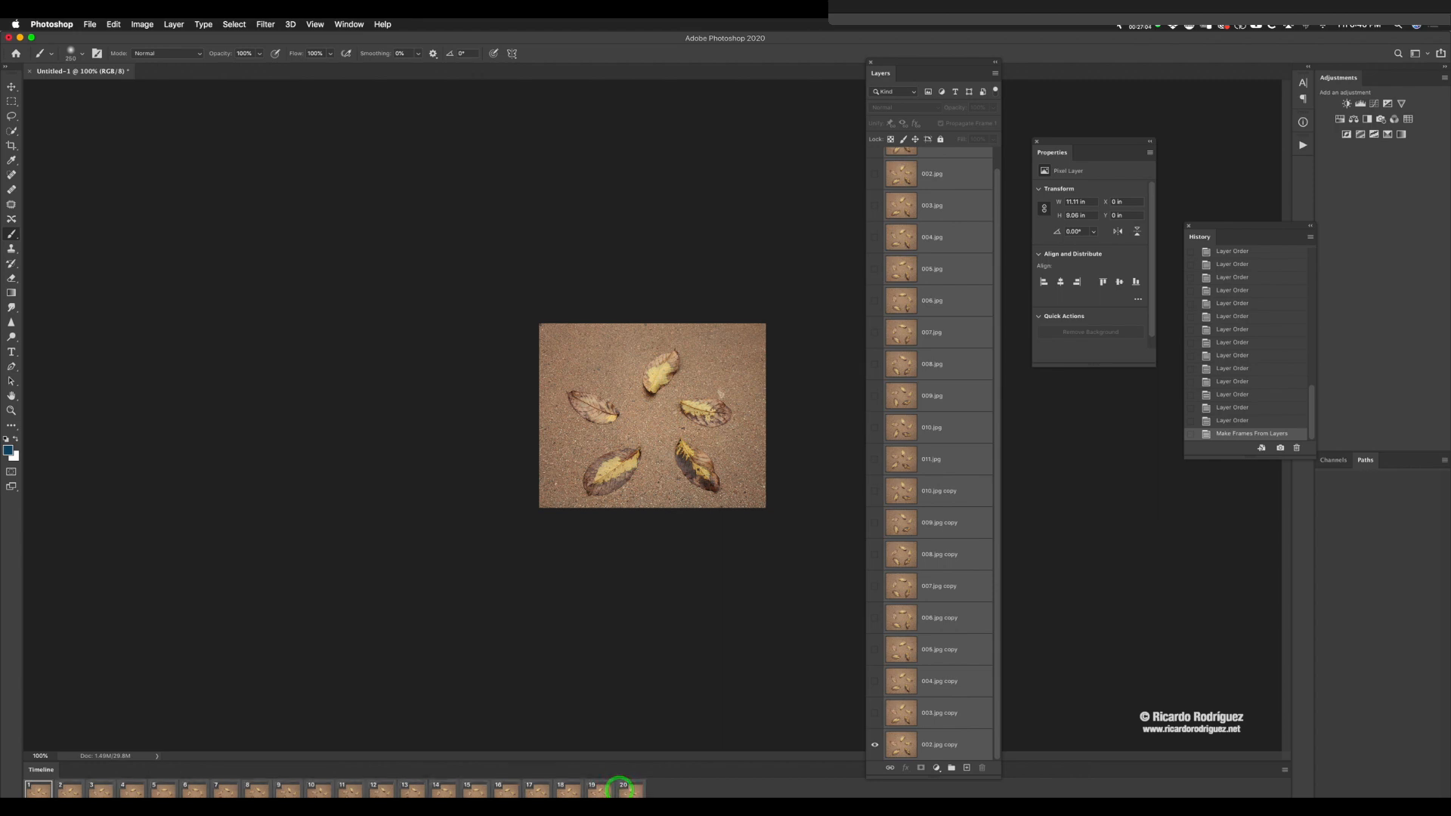
left_click(627, 795)
left_click(638, 740)
key("space")
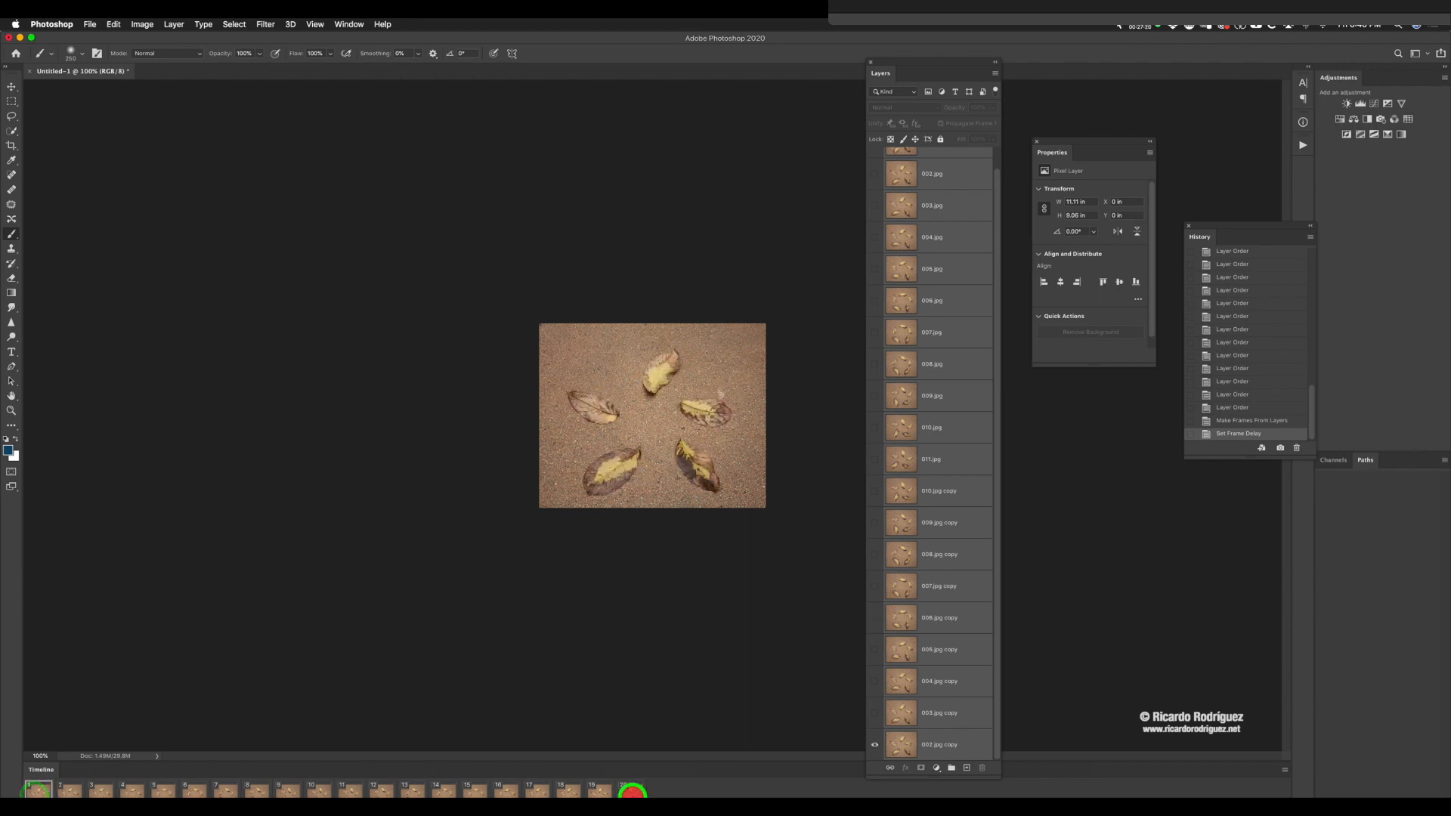
left_click(203, 806)
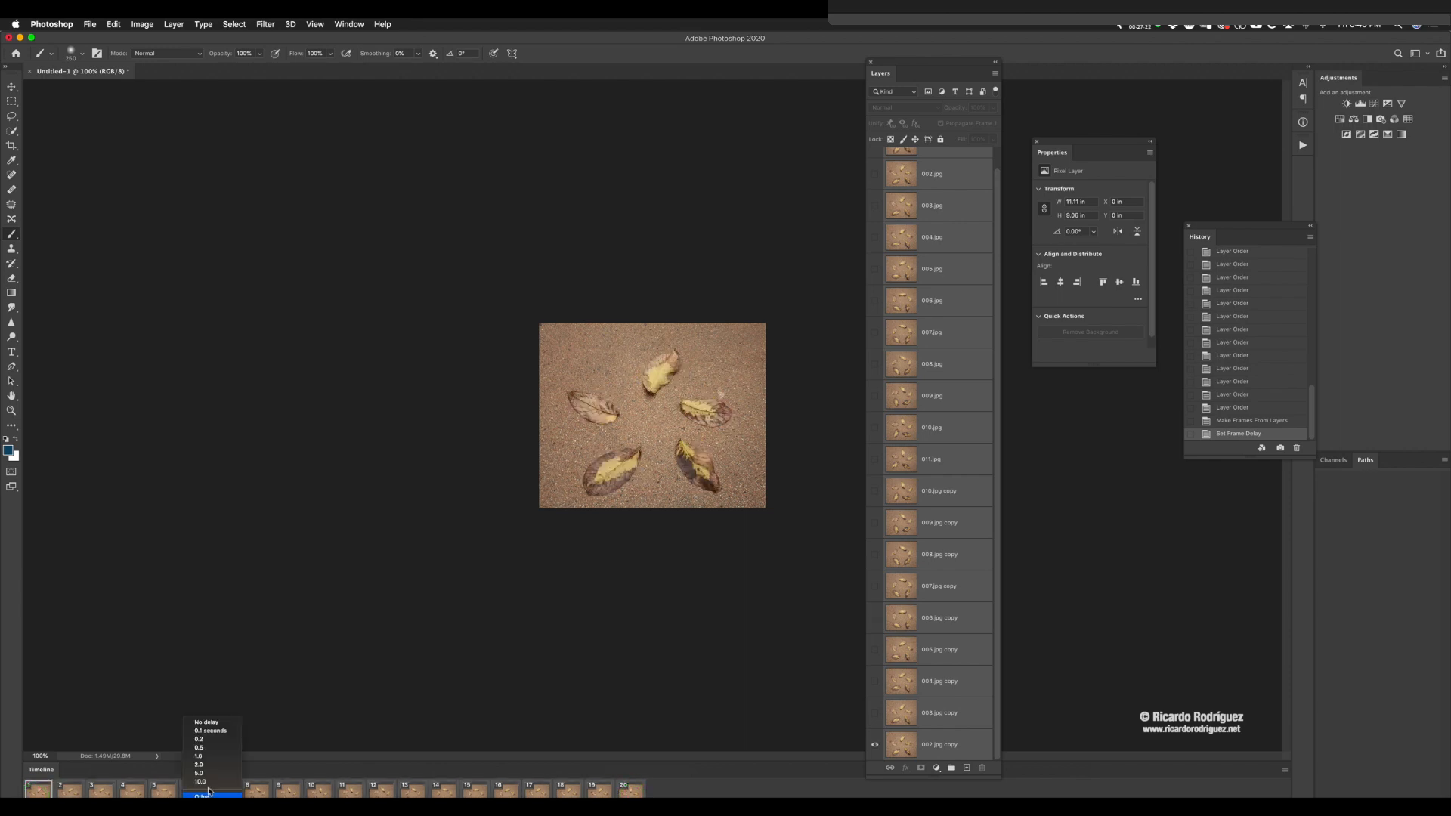
left_click(205, 735)
key("space")
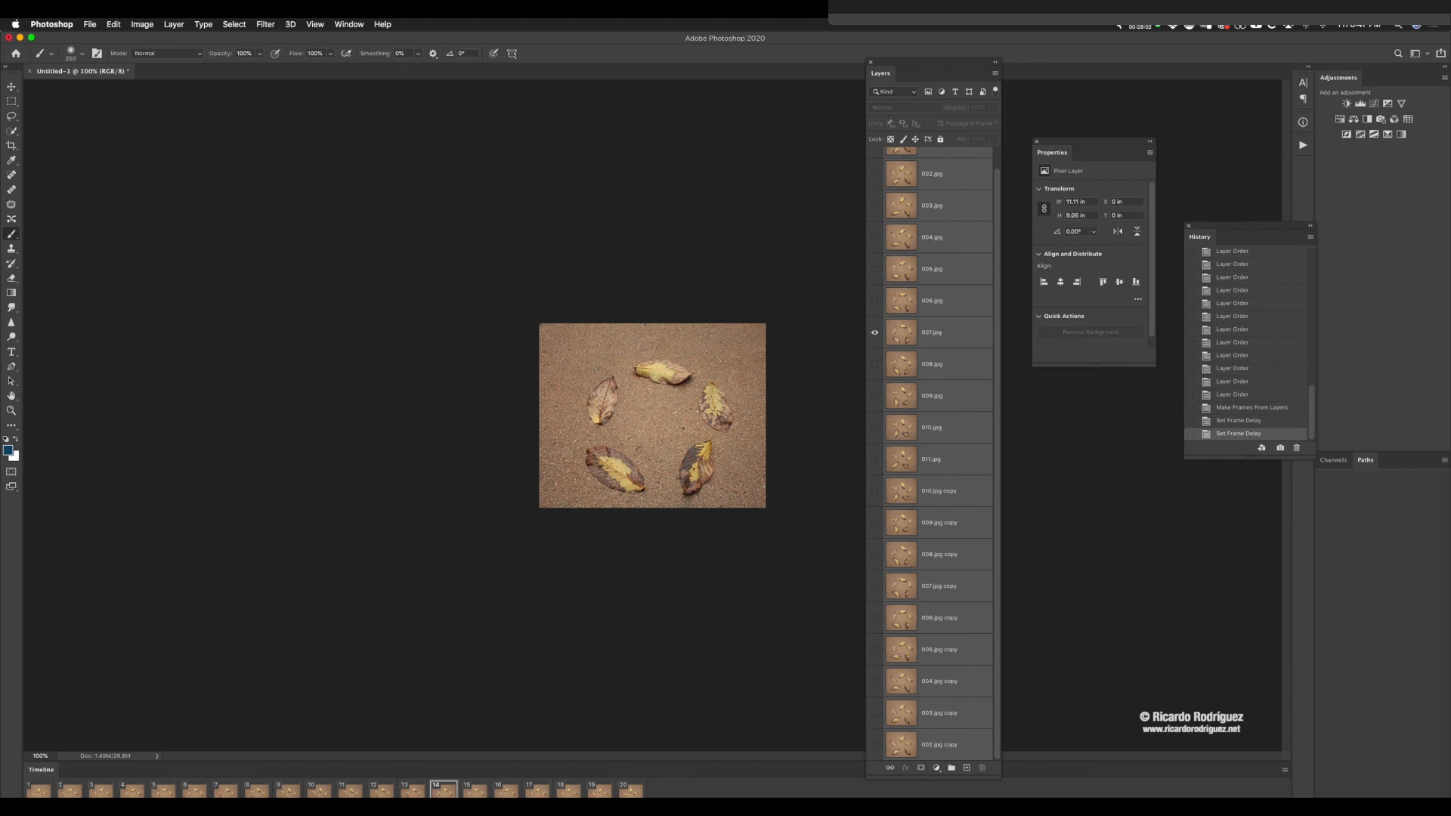
Step: Export the animation with Save for Web as a GIF looping forever, saved to the Desktop as Untitled-1.gif
left_click(90, 25)
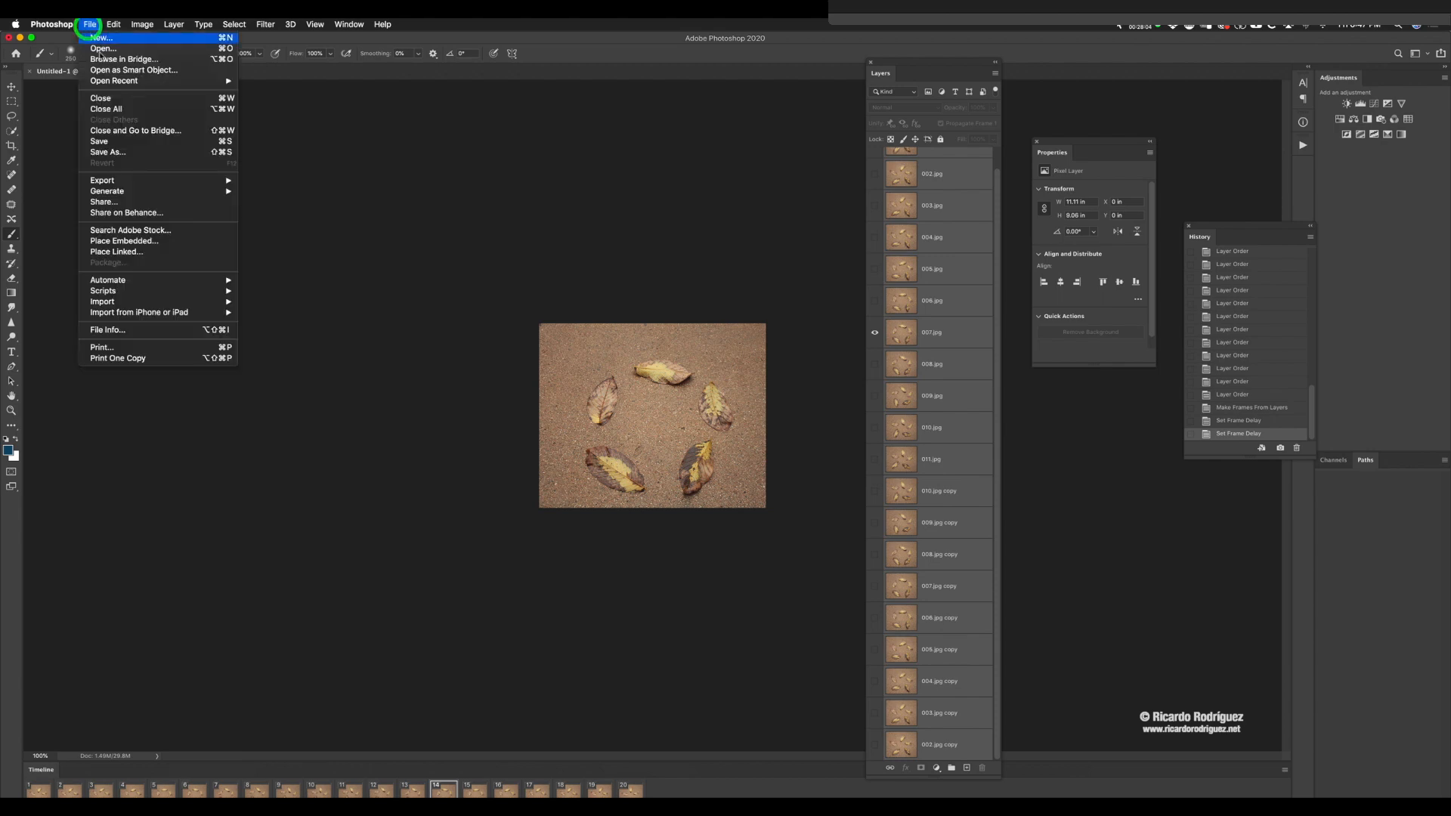
mouse_move(154, 183)
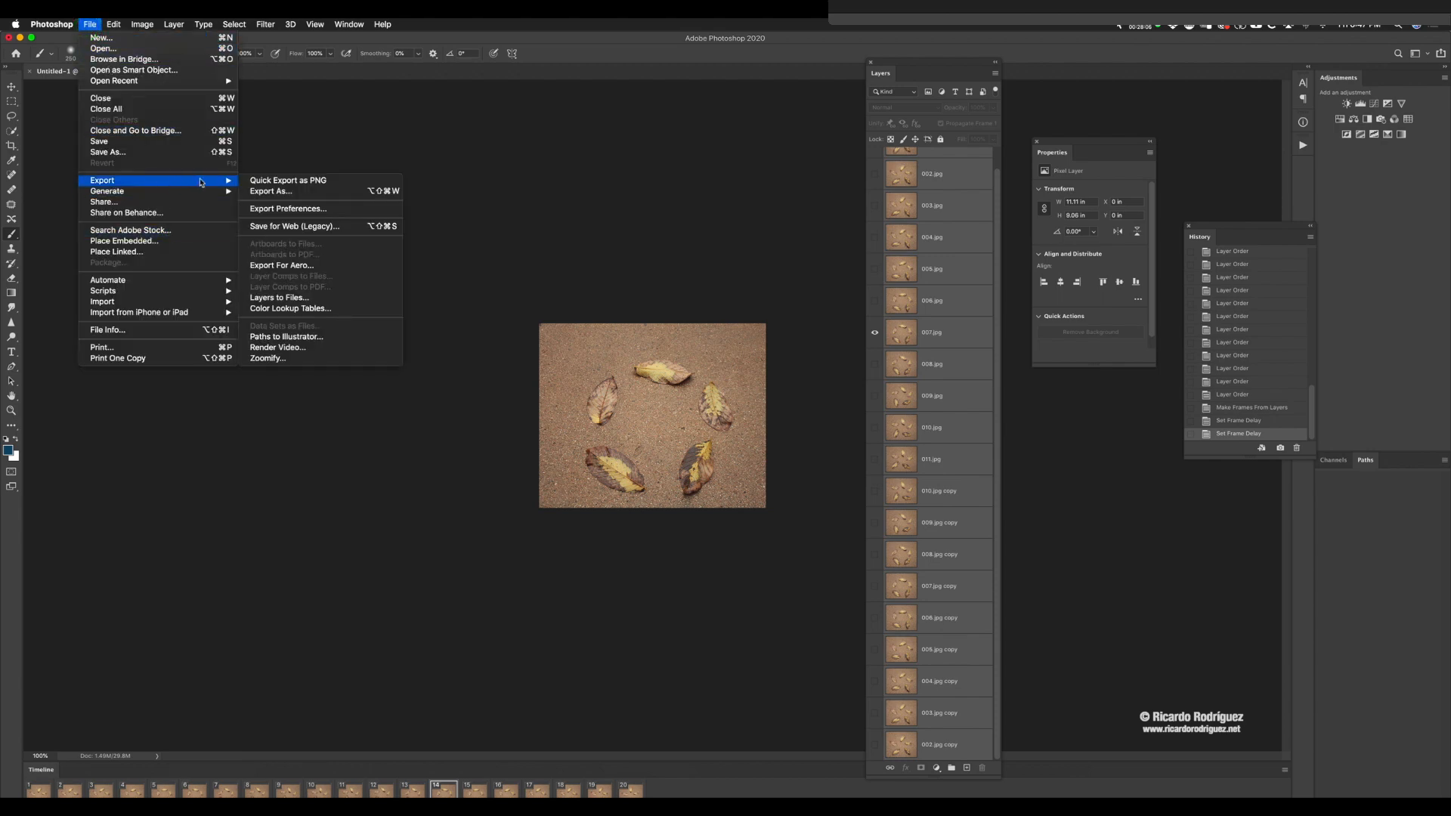
left_click(305, 228)
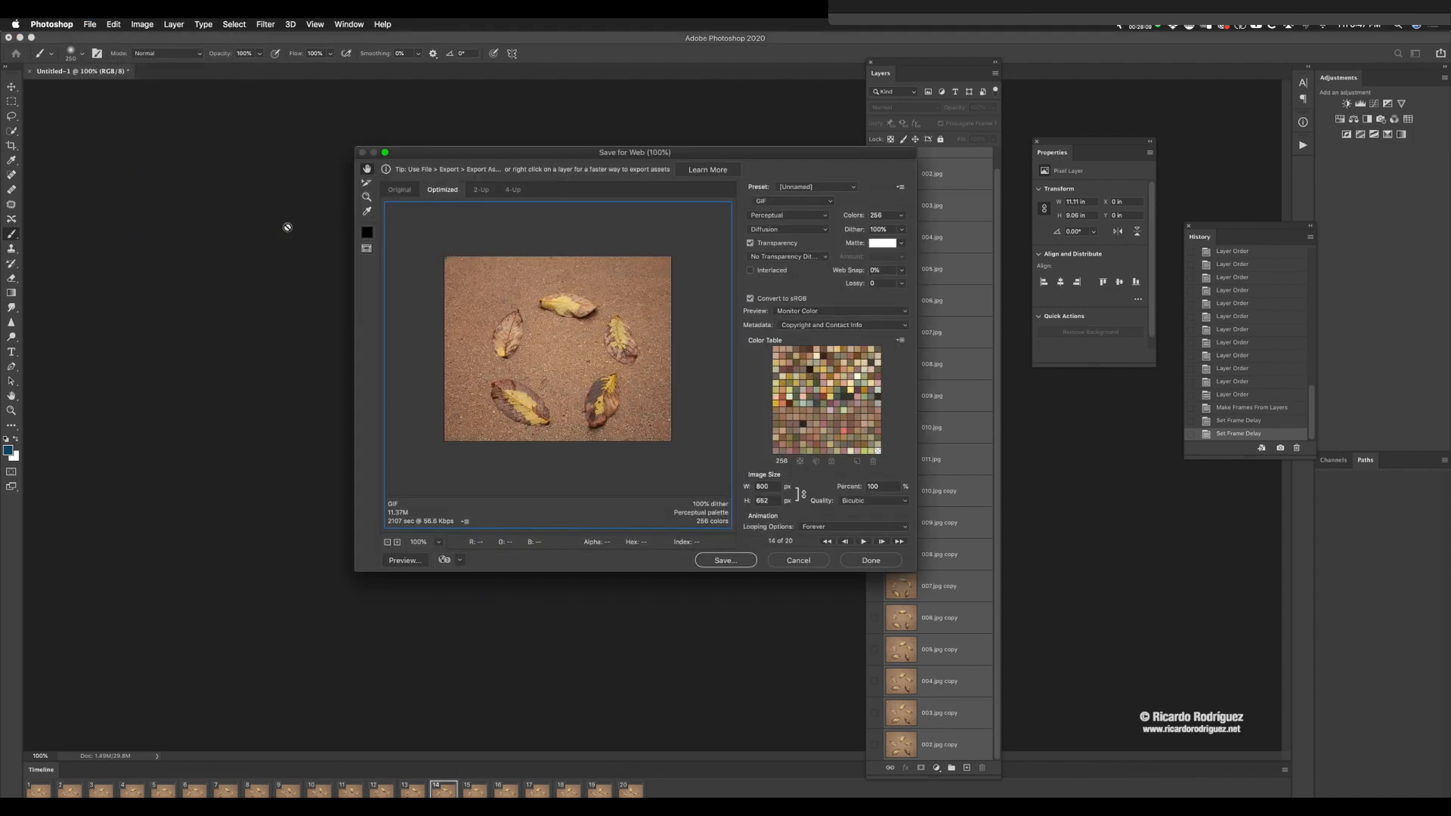
left_click(764, 201)
left_click(759, 199)
left_click(725, 560)
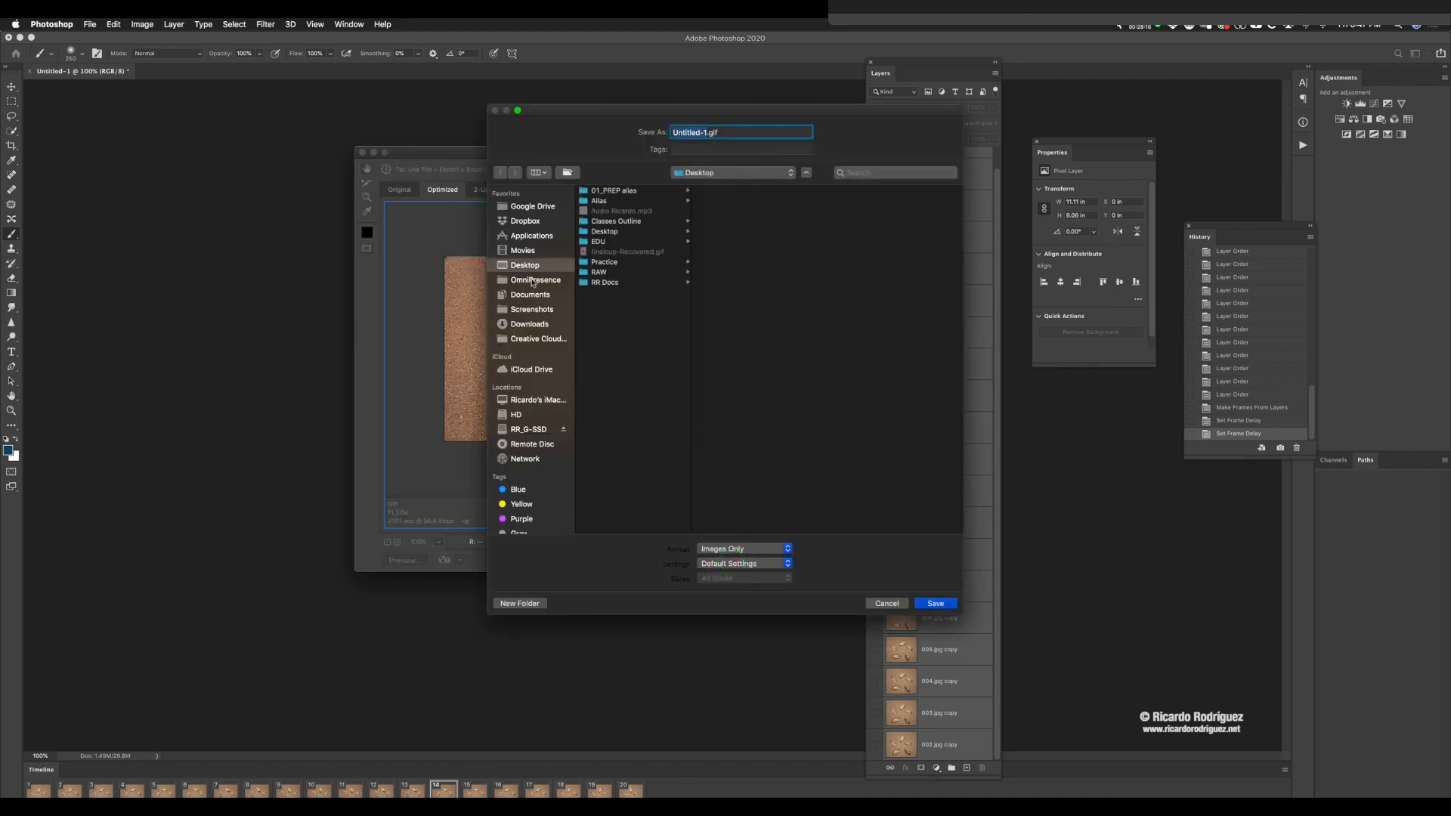
left_click(947, 604)
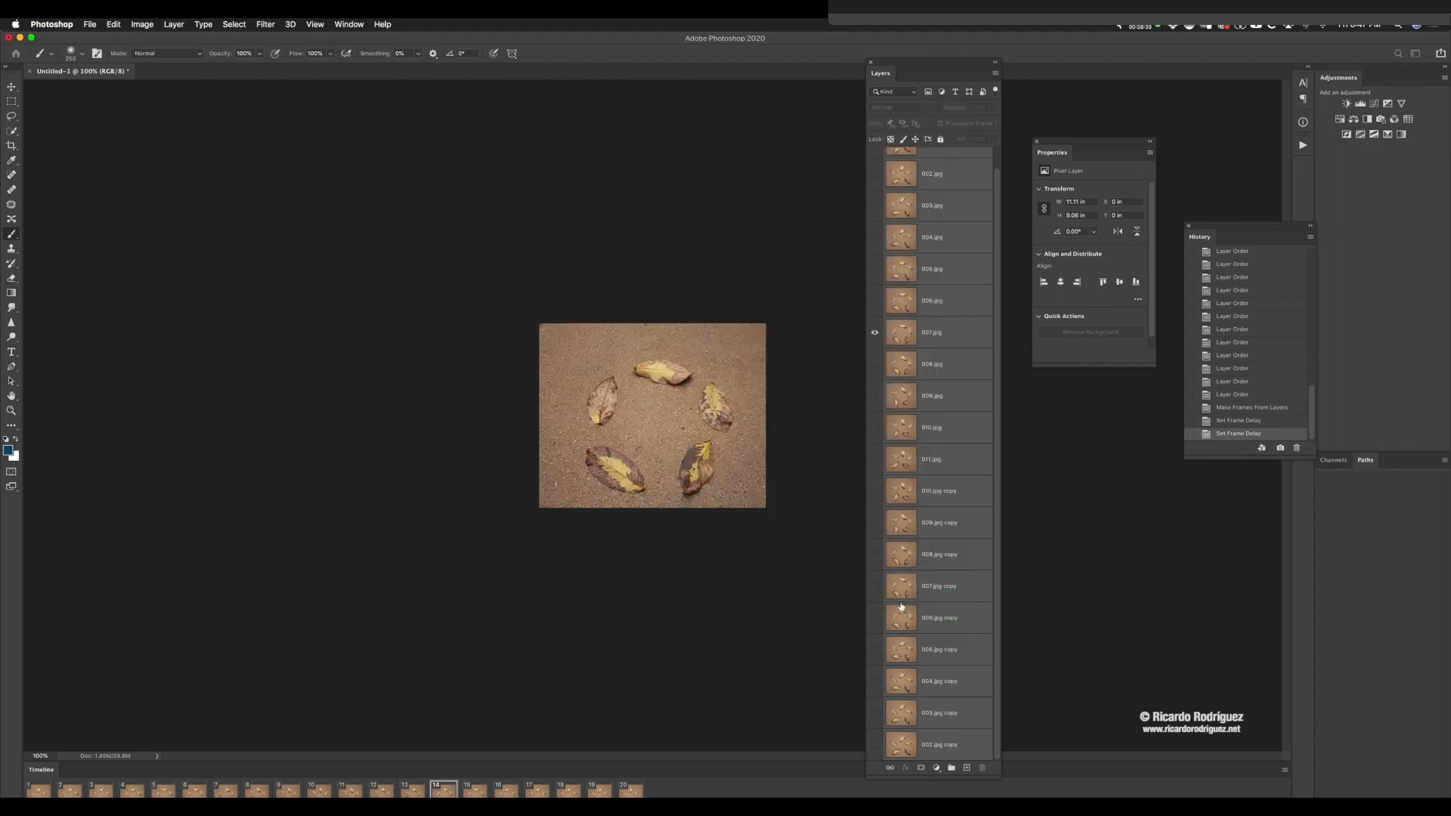
Step: Show the desktop, pull Untitled-1.gif into the open area and watch it in a quick preview
key("F11")
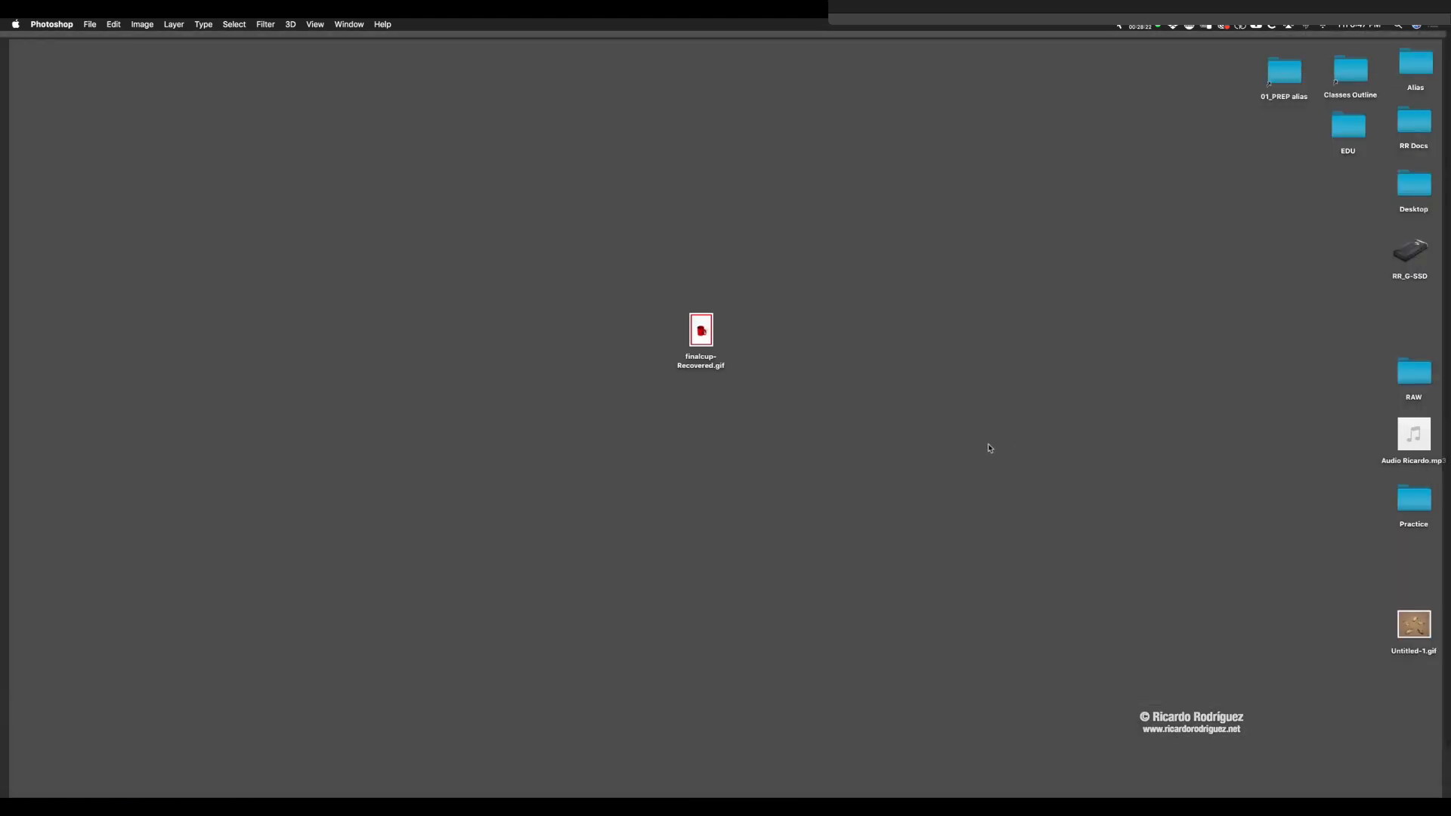
left_click_drag(1419, 651, 1020, 353)
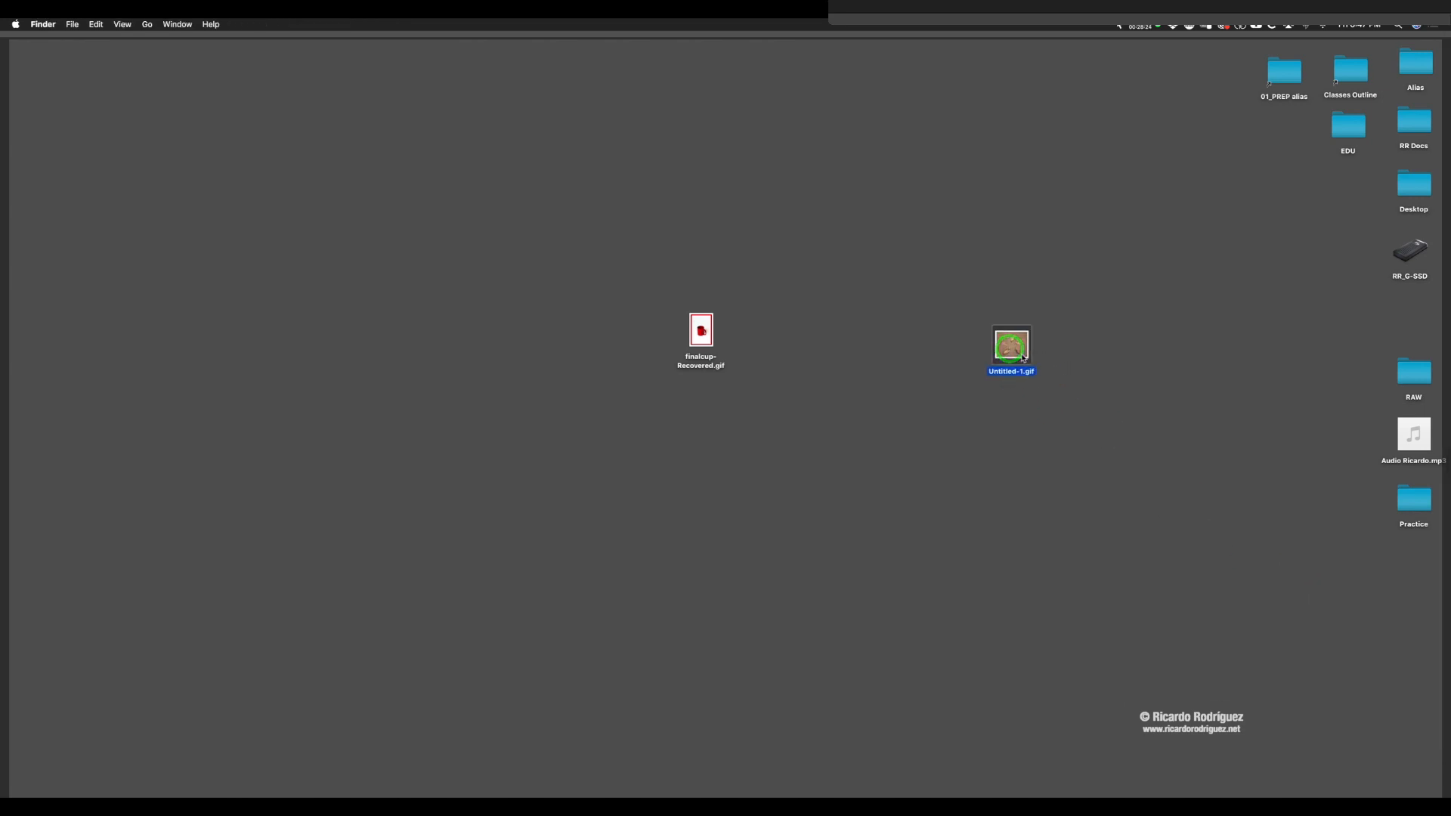
key("space")
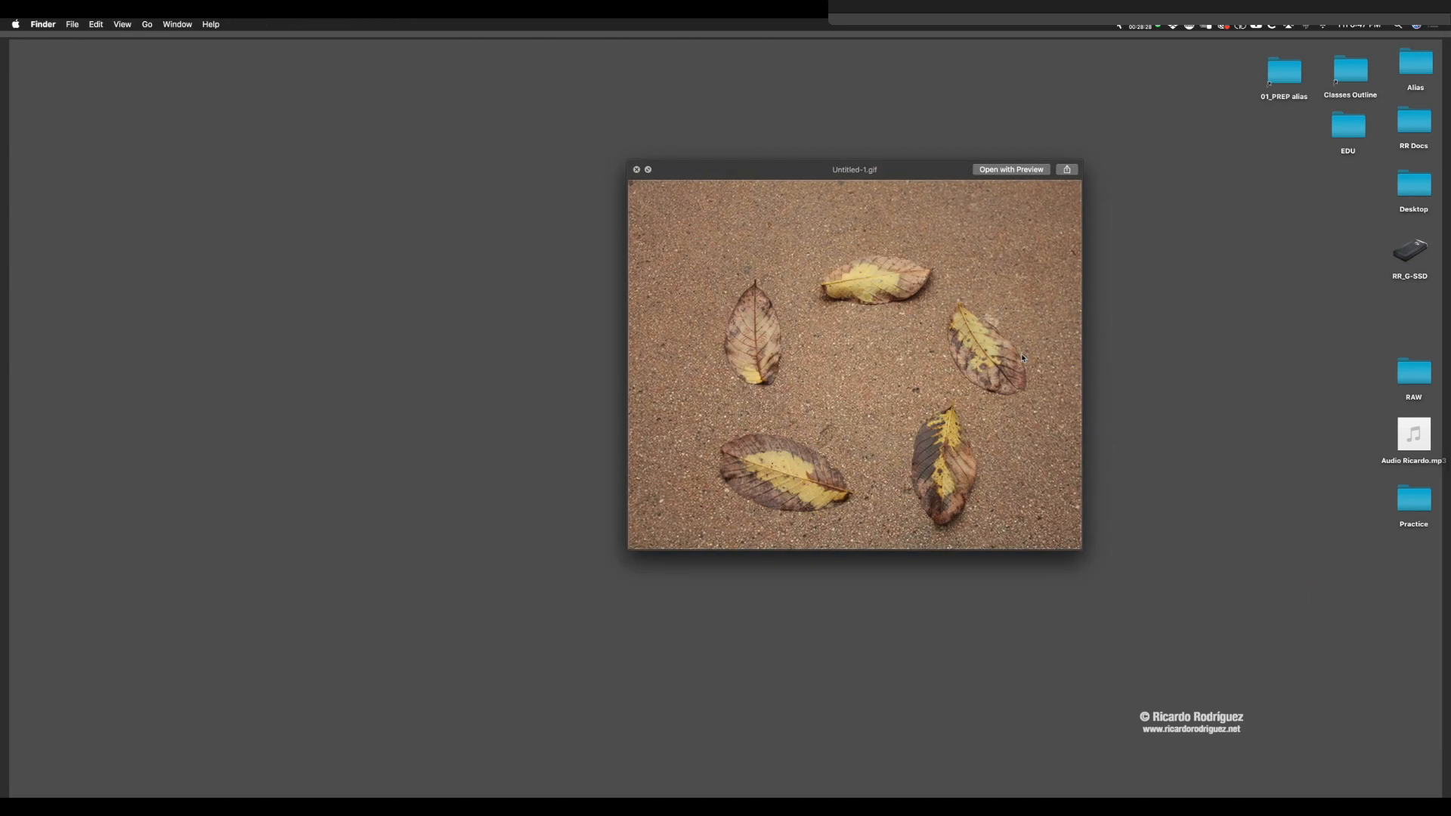
key("space")
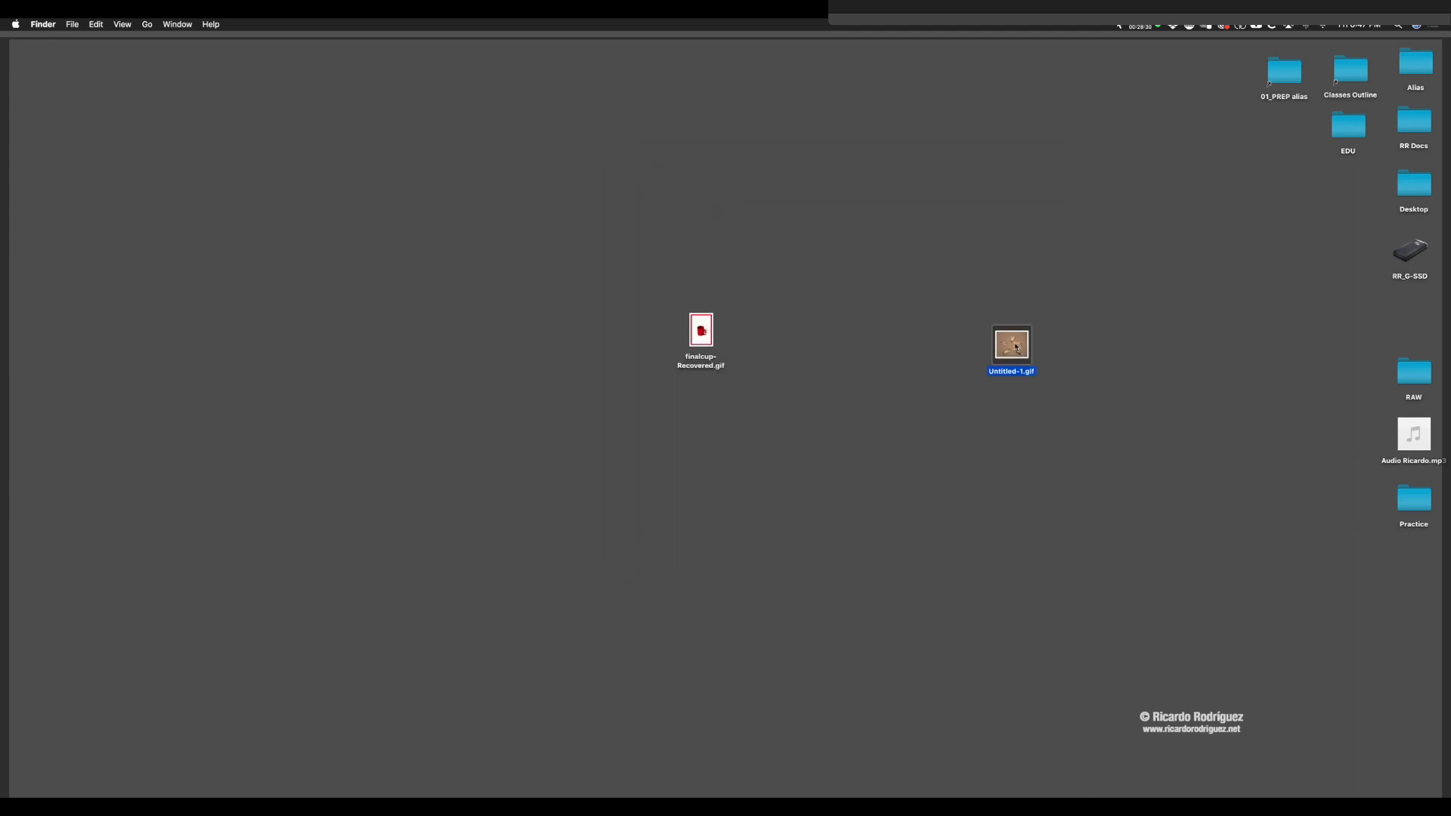
Step: Place Untitled-1.gif beside finalcup-Recovered.gif on the desktop and switch back to Photoshop
left_click_drag(1017, 347, 822, 339)
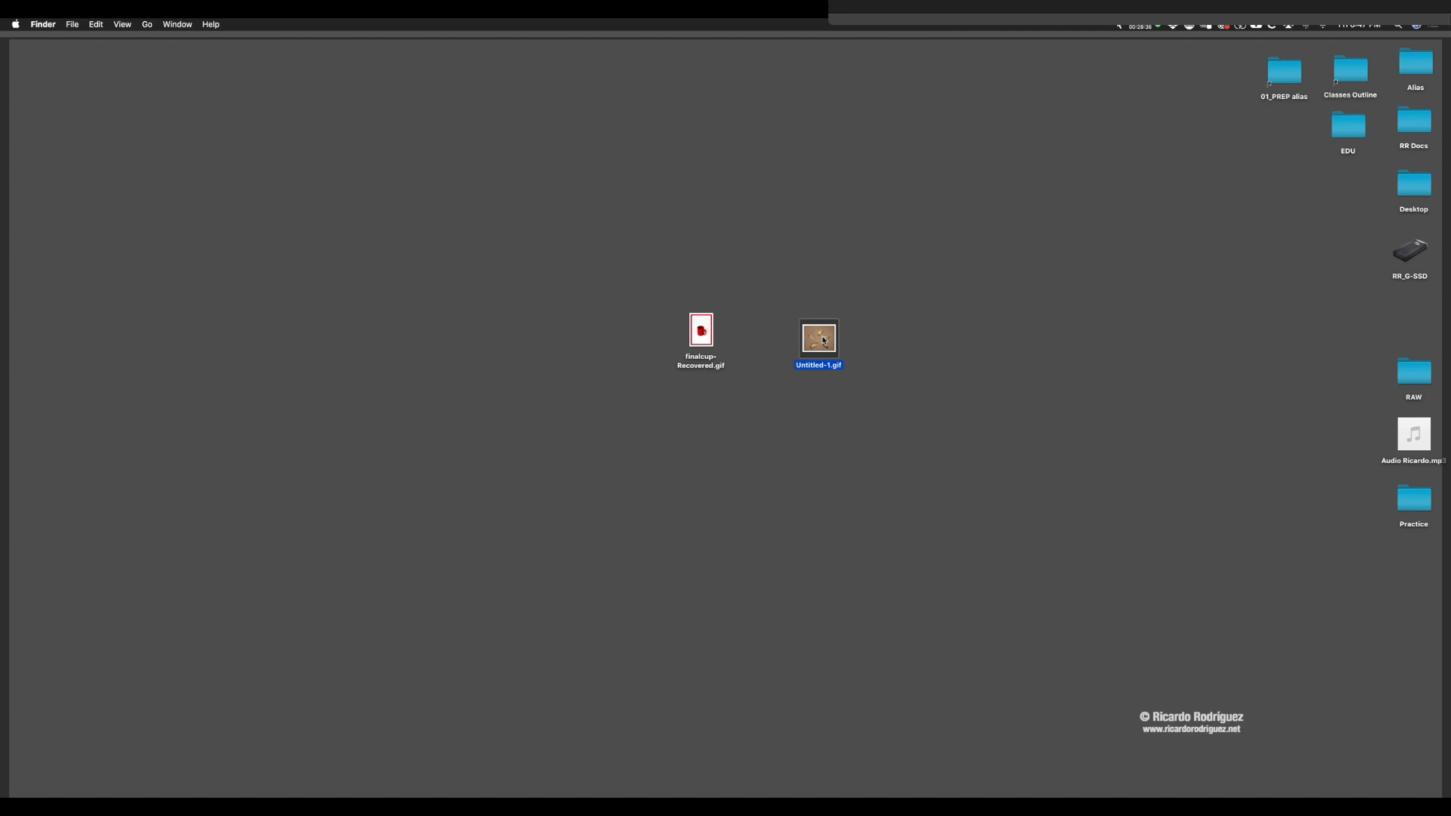
left_click_drag(822, 339, 786, 335)
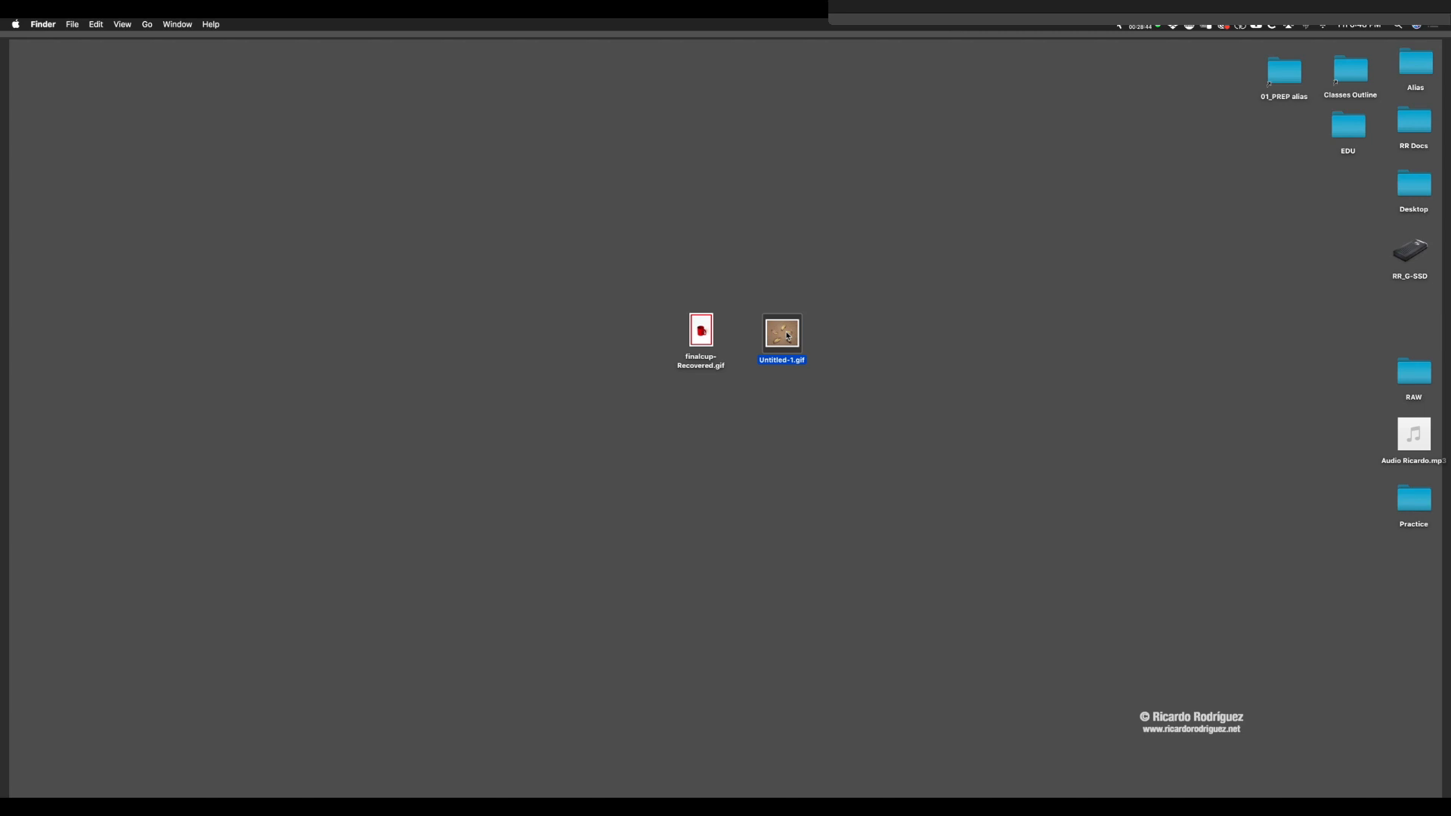
key("super+Tab")
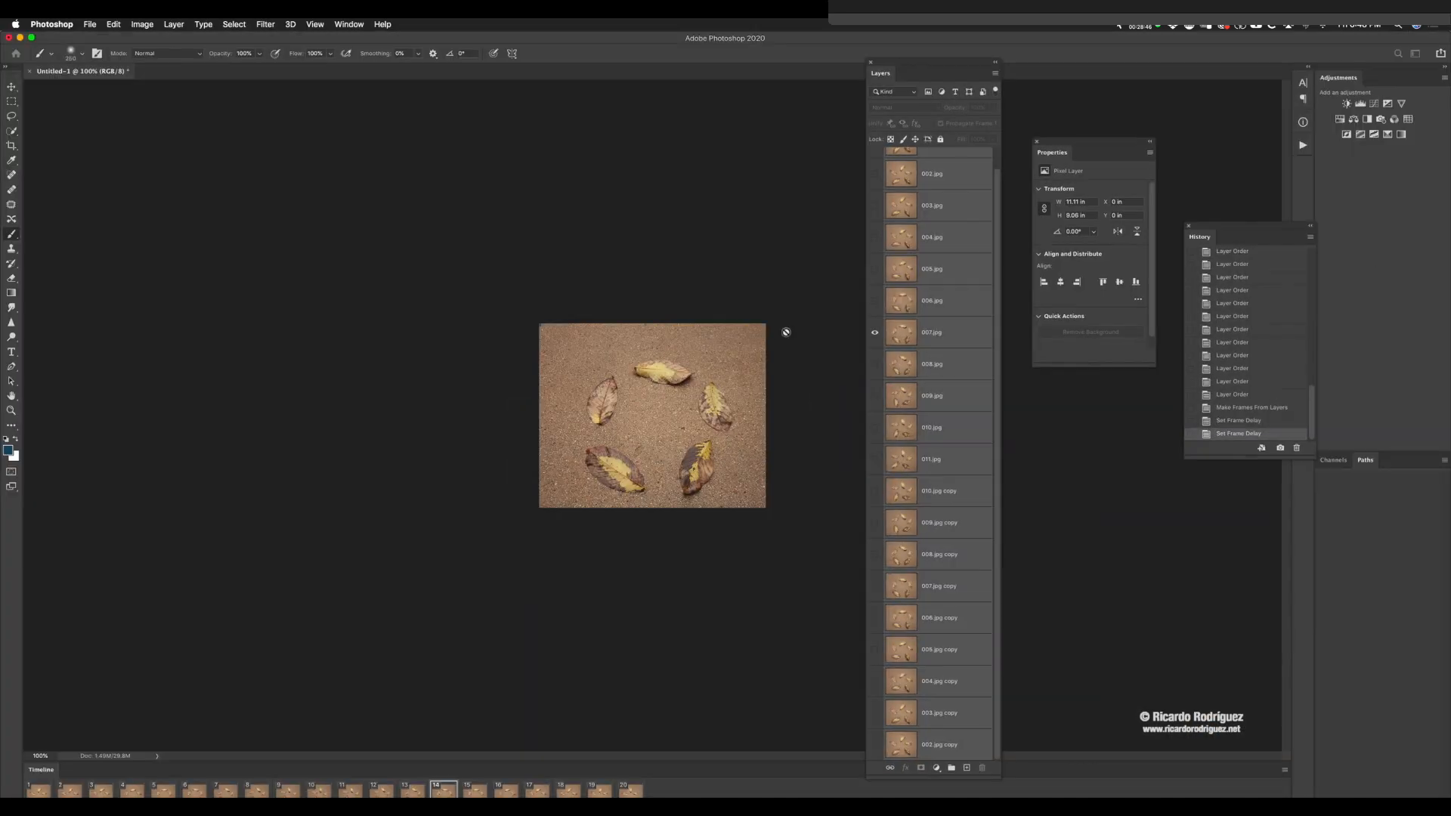